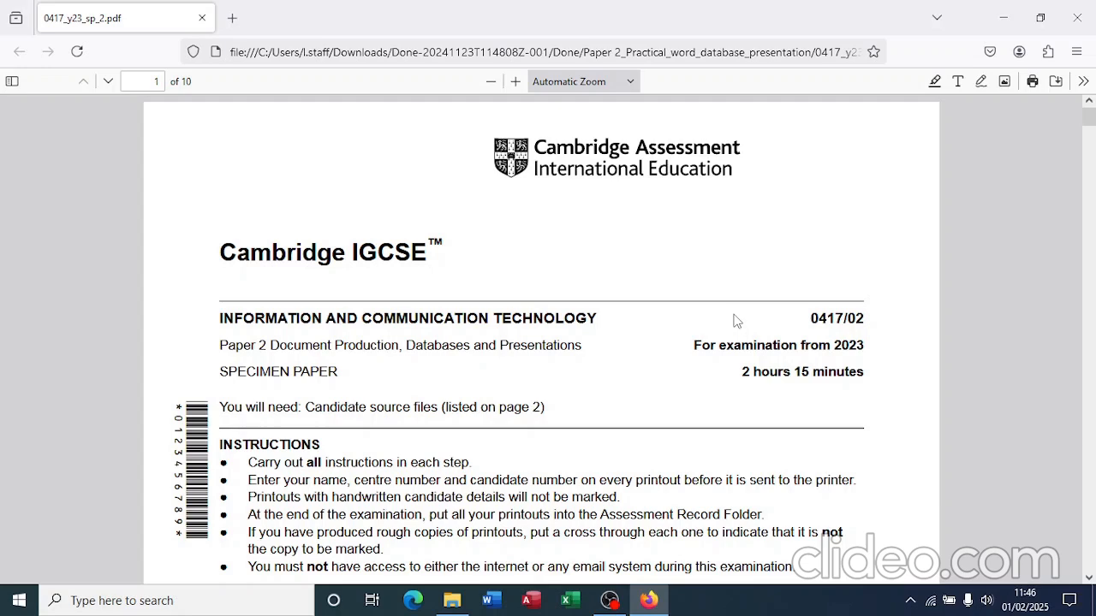
Step: Scroll the exam PDF to Task 1 on page 2, then bring the exam source files folder forward
scroll(685, 370, down, 10)
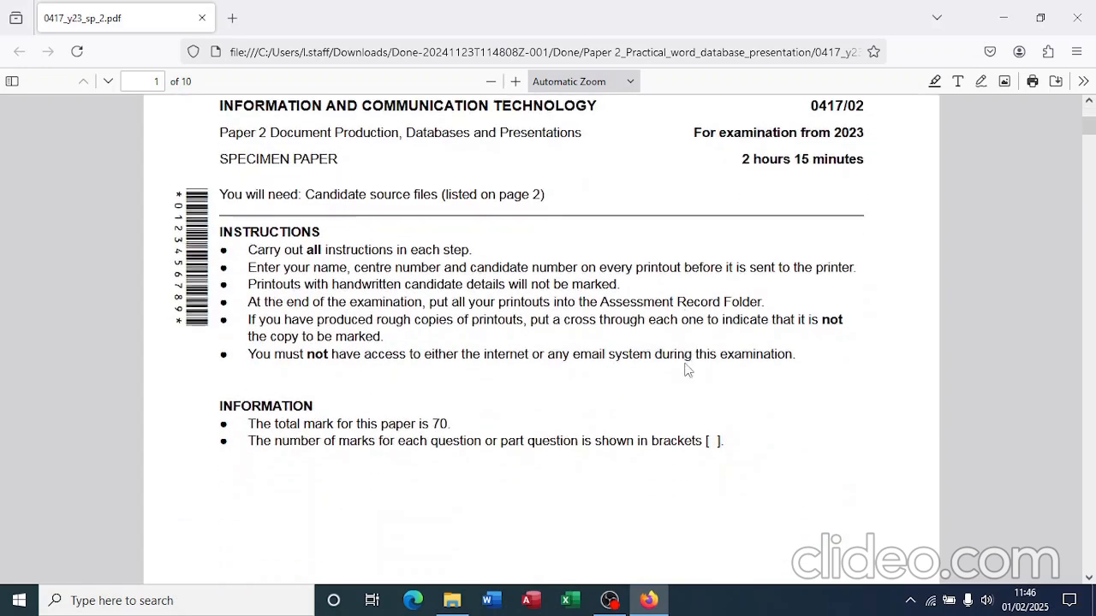
scroll(685, 370, down, 10)
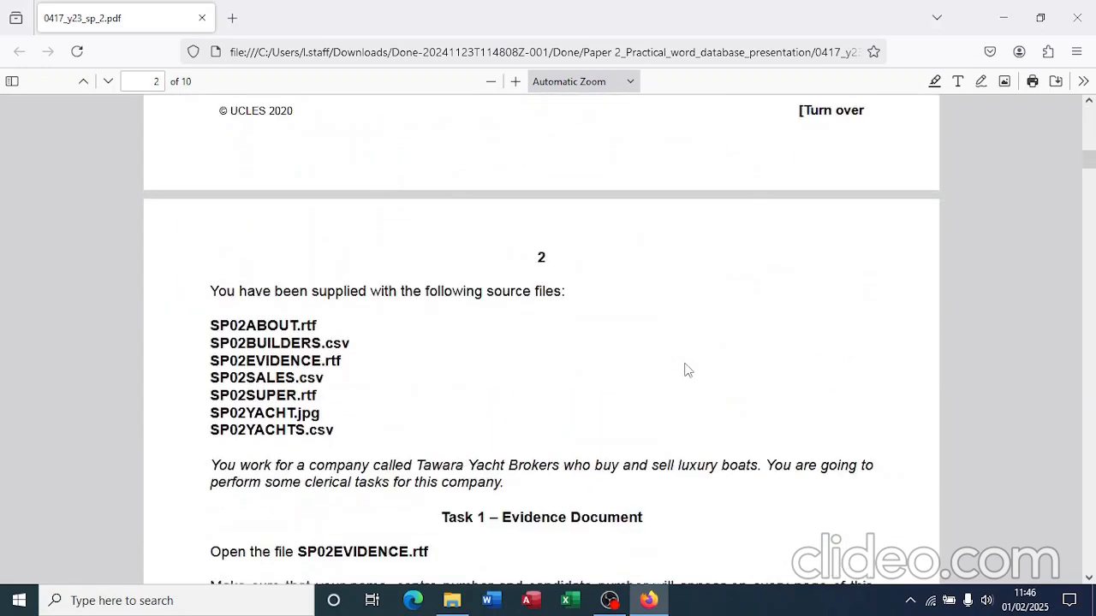
scroll(684, 370, down, 3)
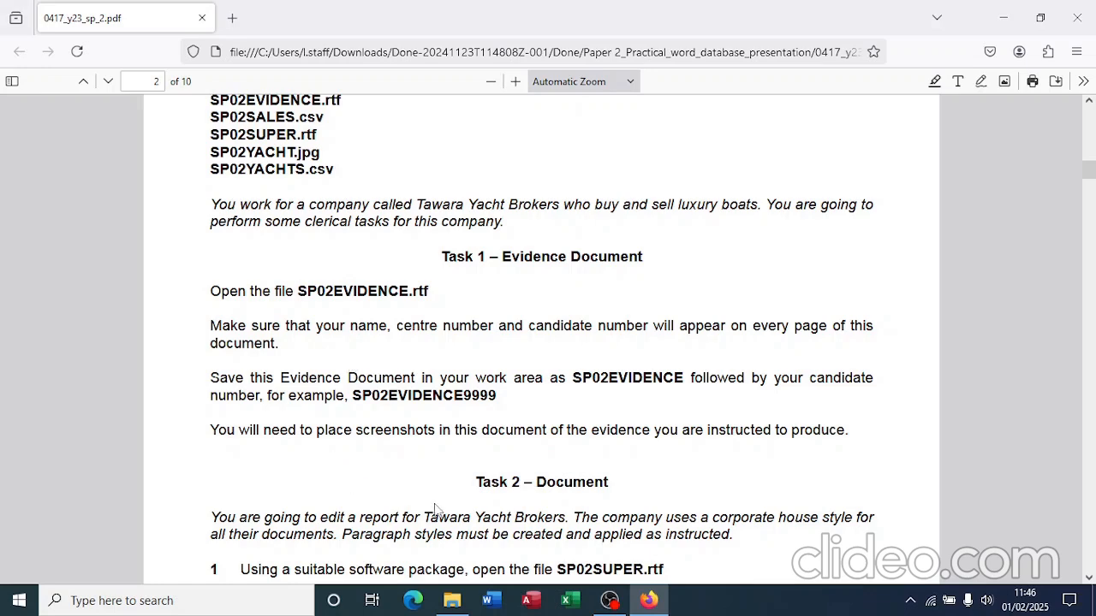
click(452, 600)
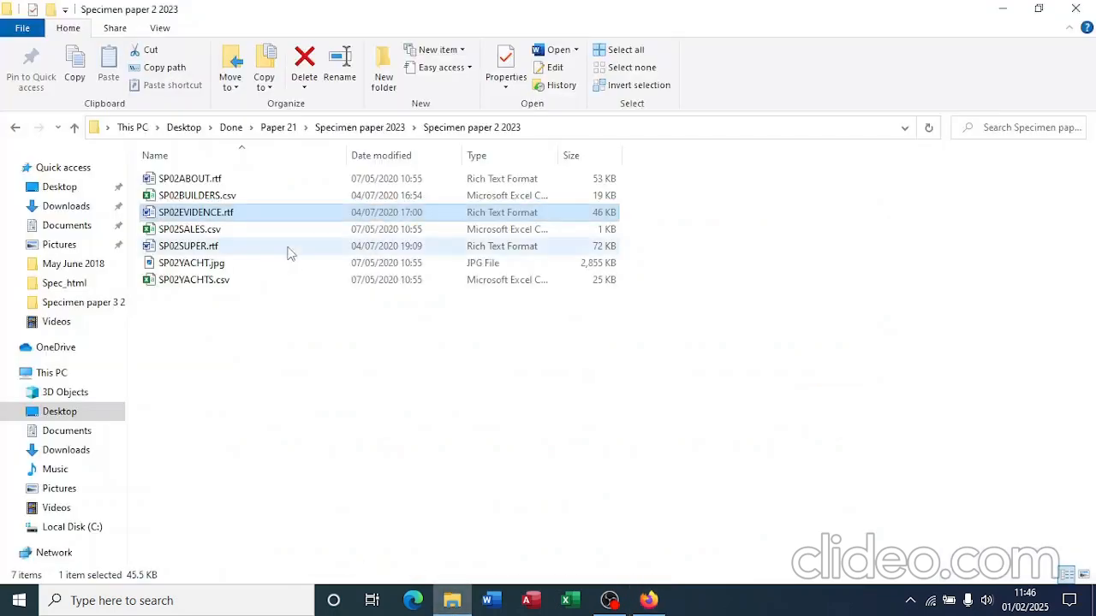
Step: Launch SP02EVIDENCE.rtf from the Specimen paper 2 2023 folder and bring it up in Word
click(209, 214)
click(212, 213)
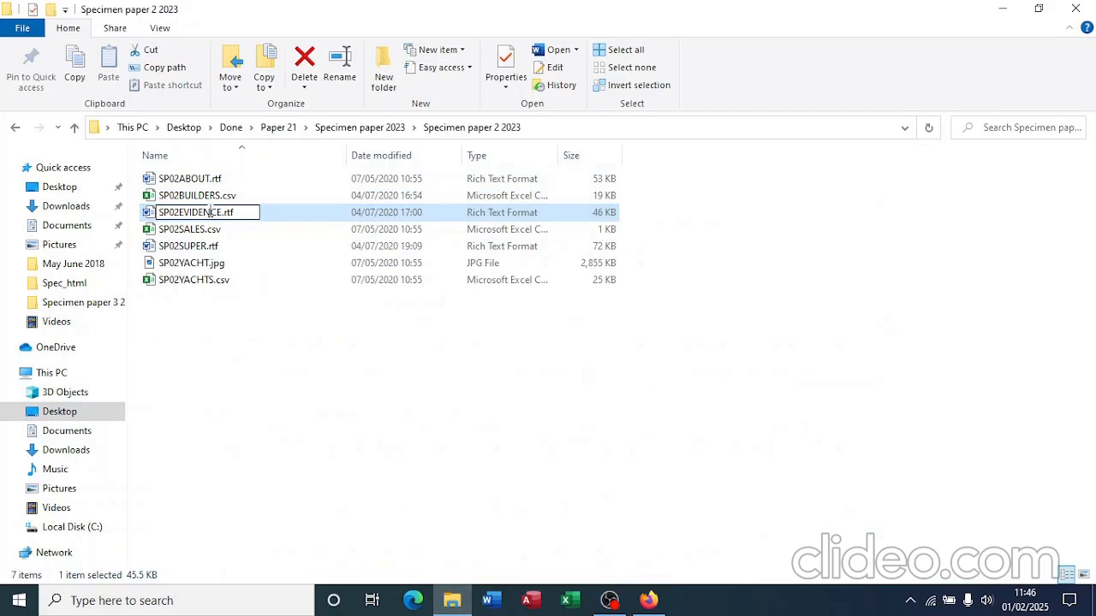
key(Return)
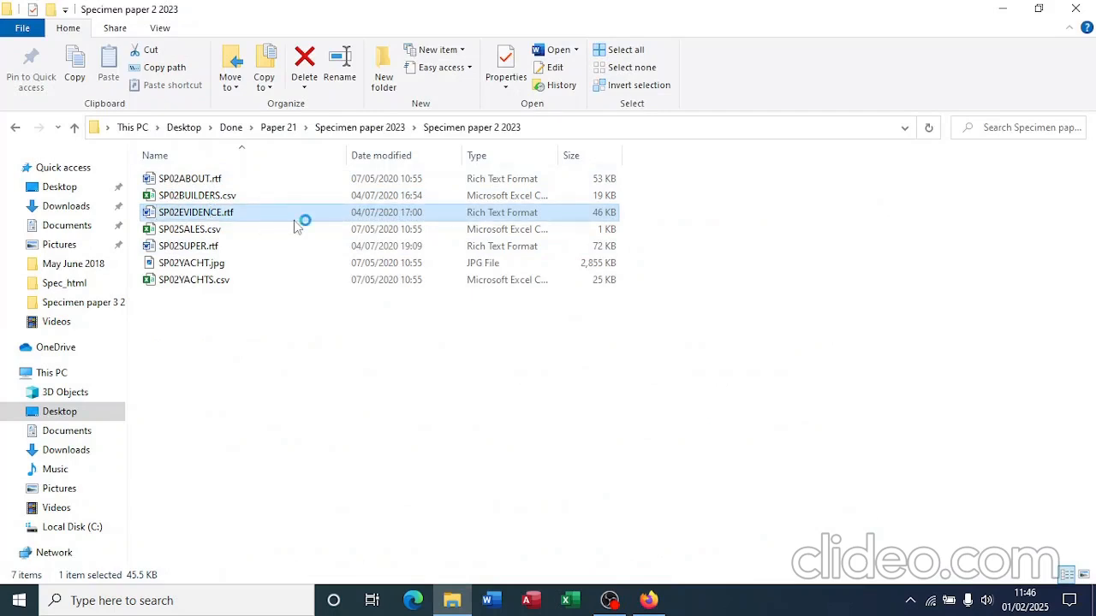
click(649, 601)
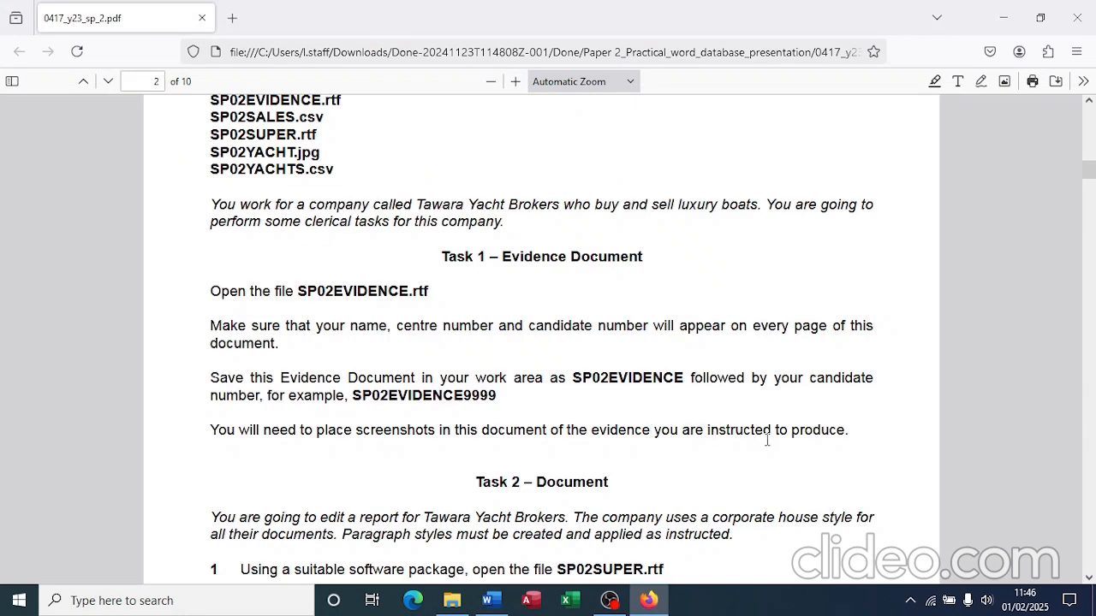
click(492, 602)
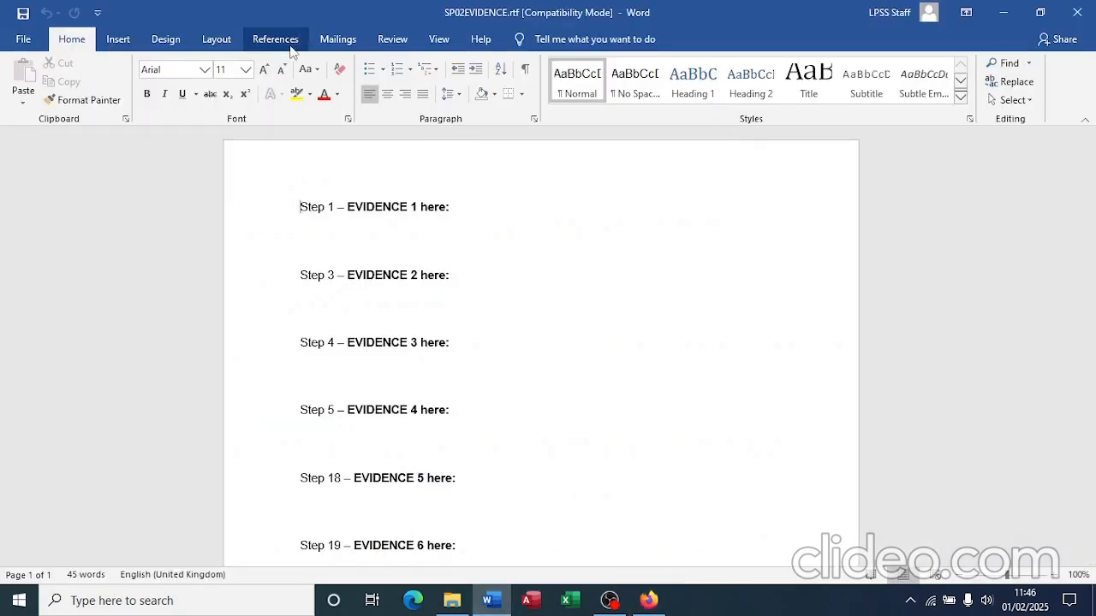
Step: Insert a Blank header holding the candidate's name, centre number and candidate number
click(117, 45)
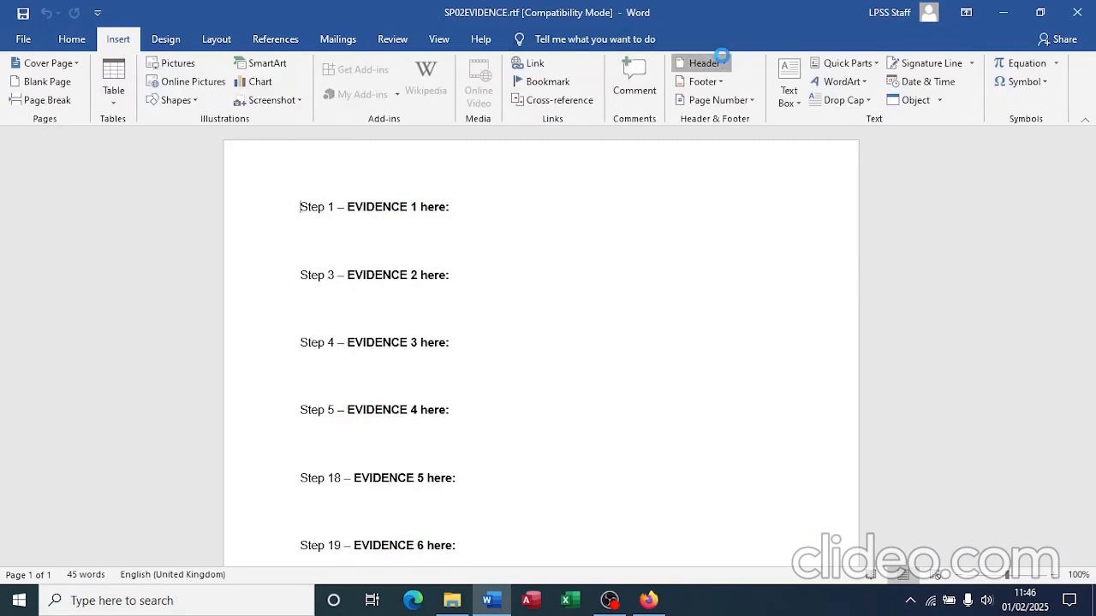
click(722, 63)
click(739, 147)
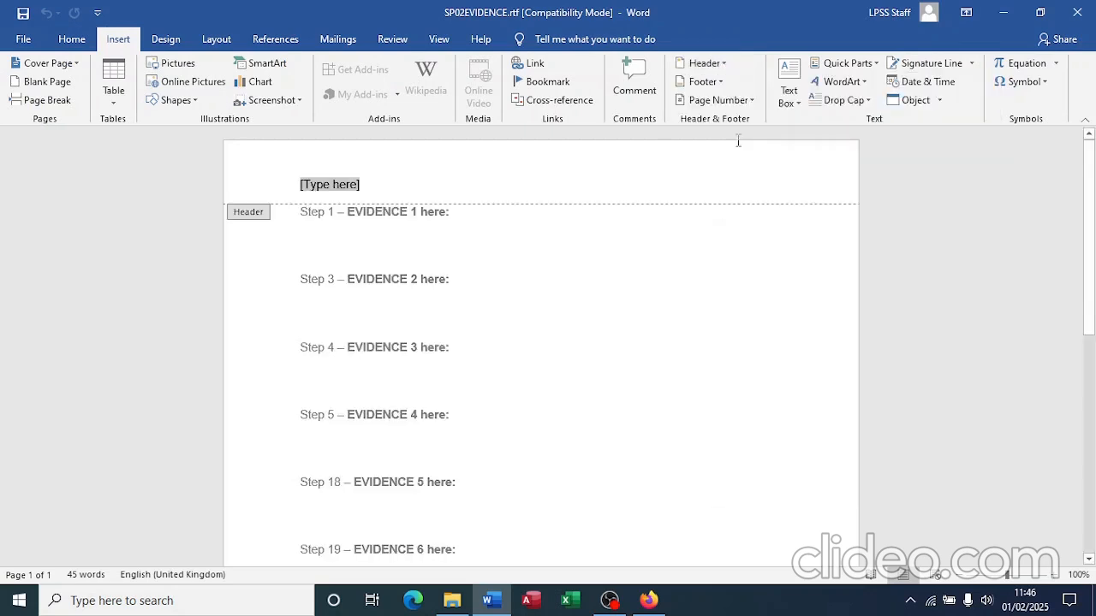
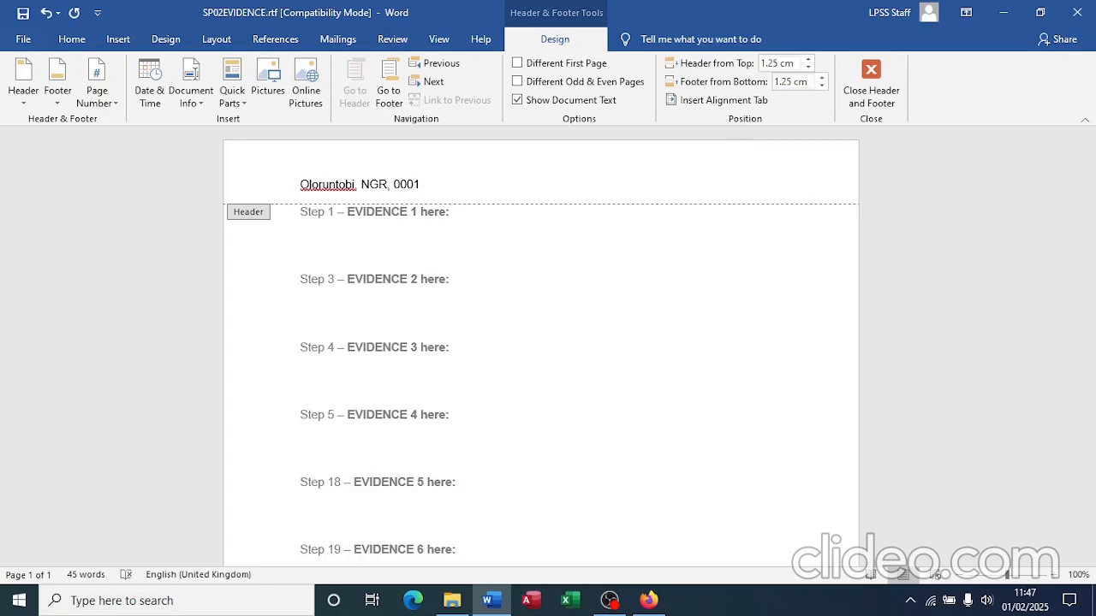
click(872, 85)
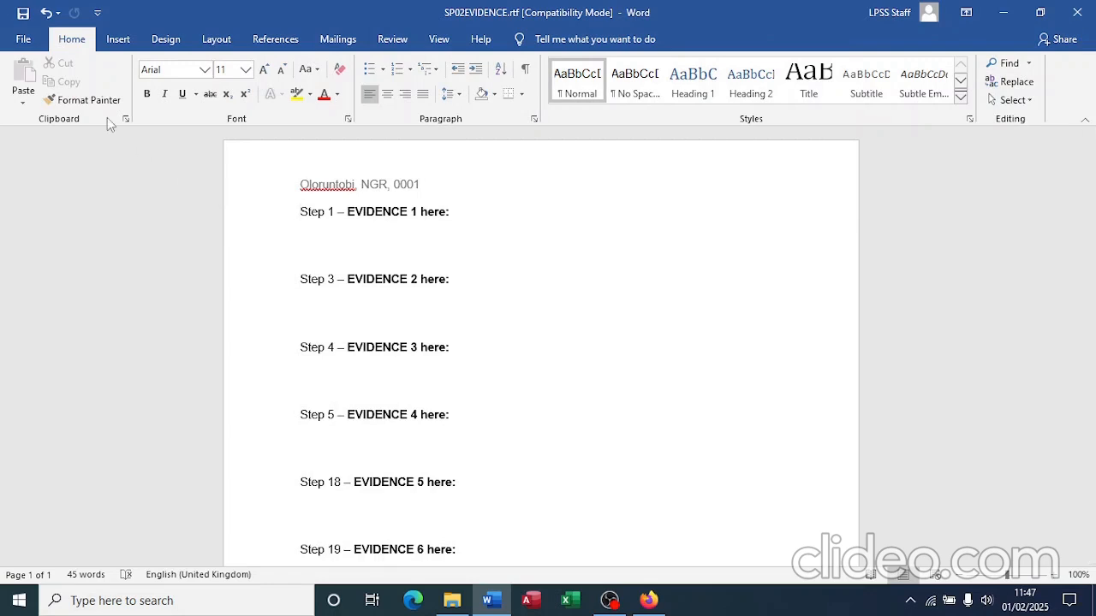
Step: Save the evidence document as Word Document (*.docx), appending the candidate number to SP02EVIDENCE
click(32, 43)
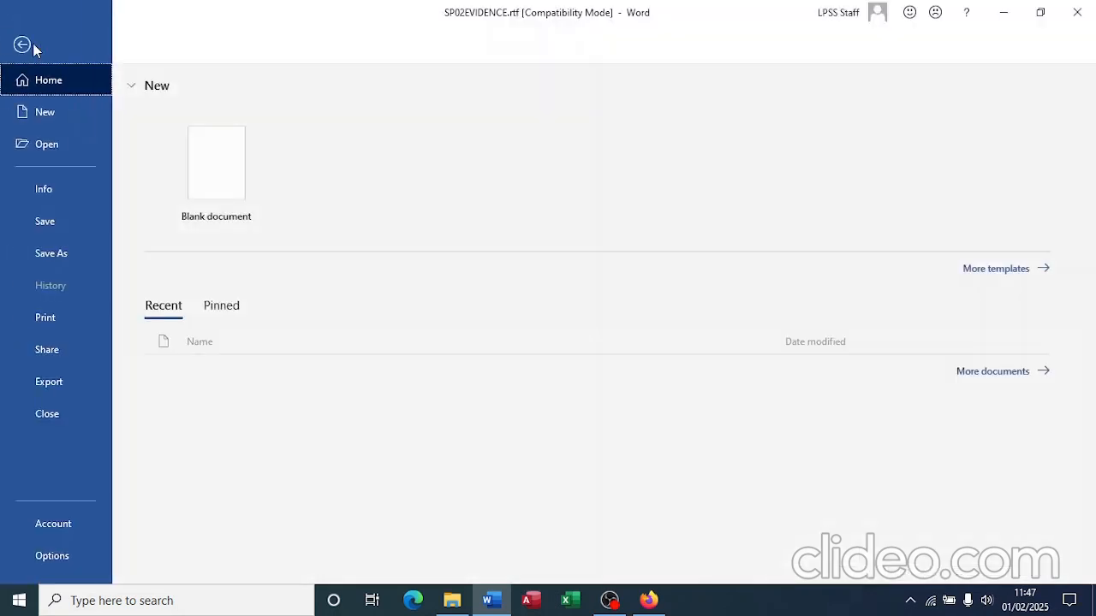
click(69, 254)
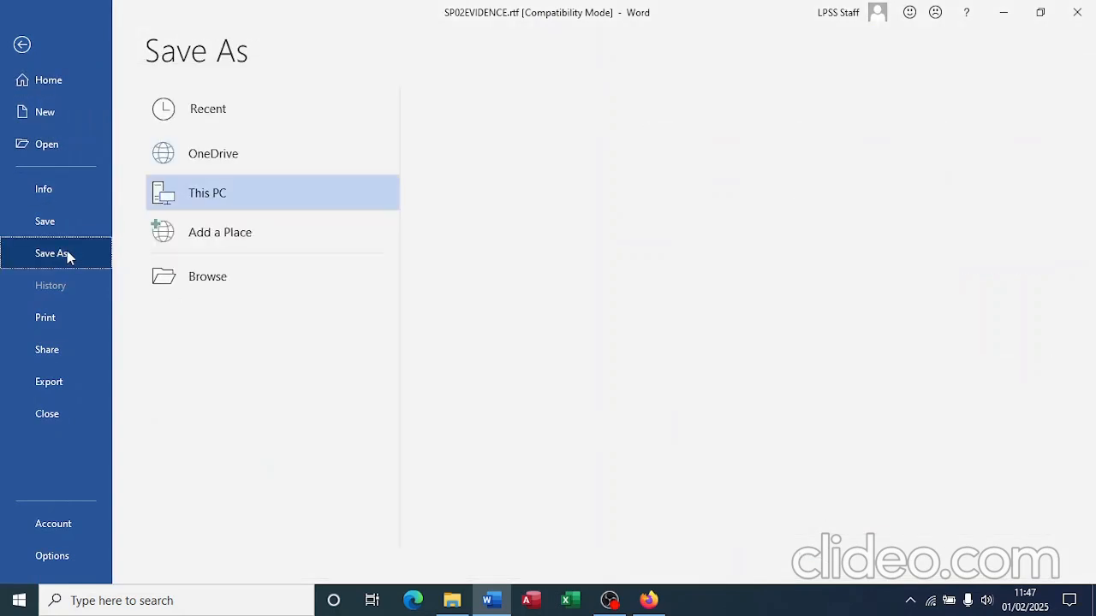
click(247, 285)
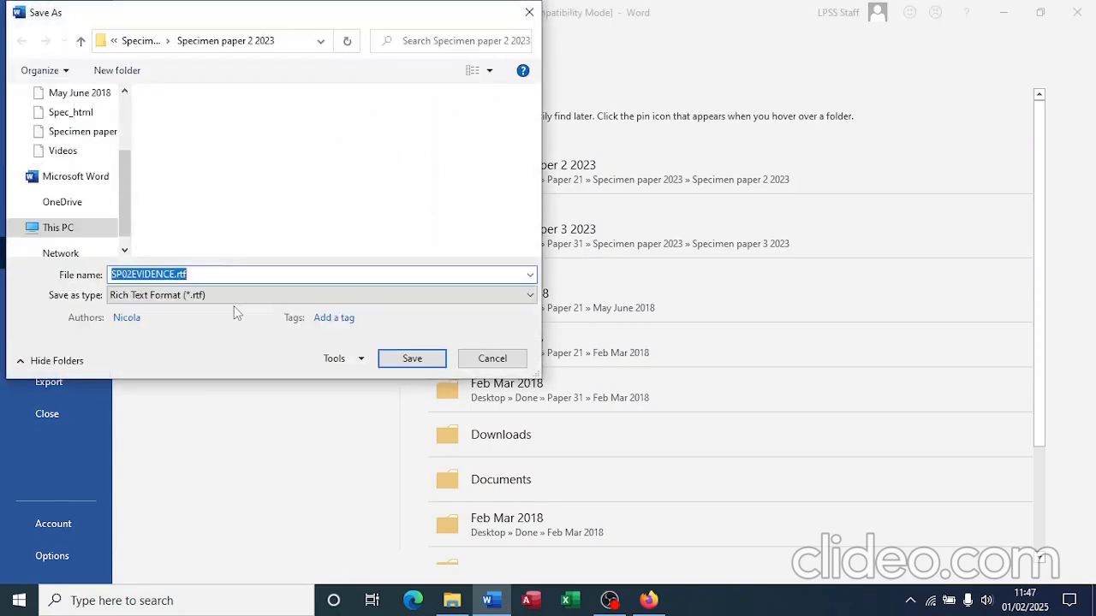
click(204, 294)
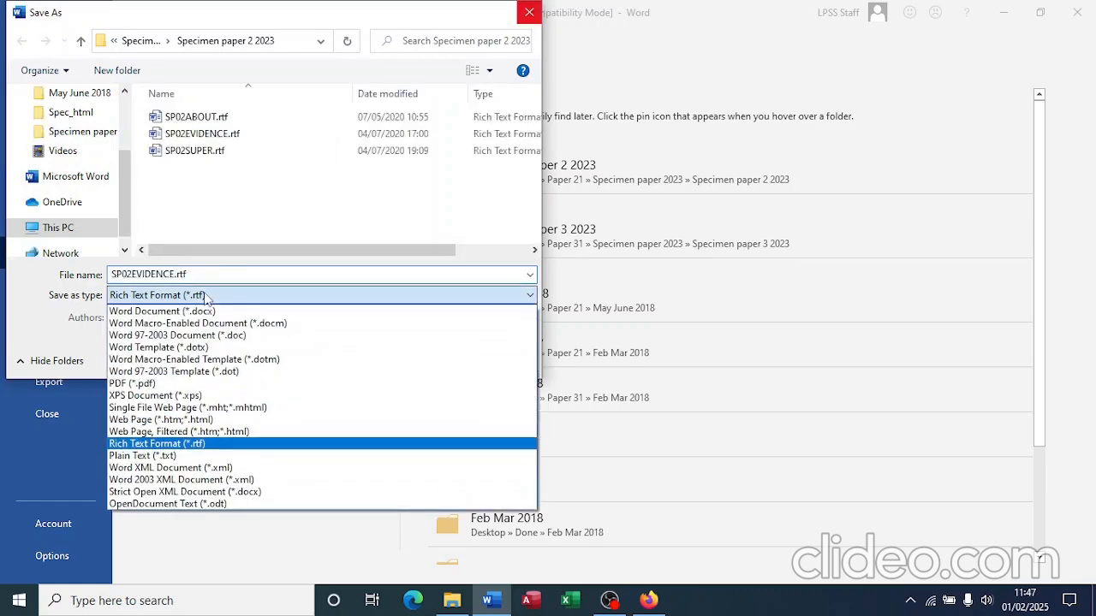
click(202, 312)
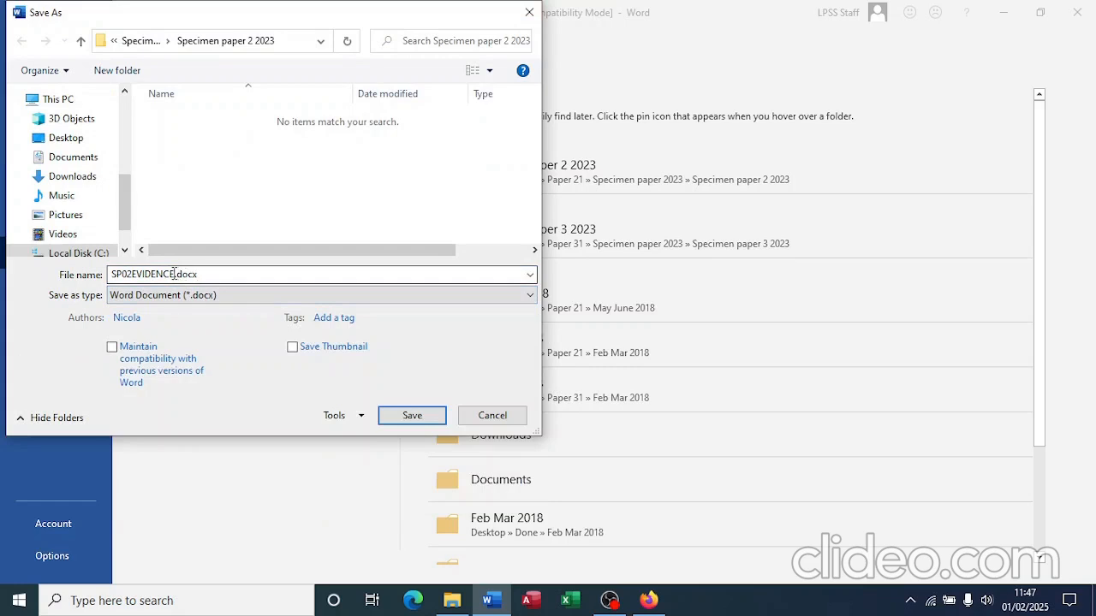
click(174, 274)
click(173, 274)
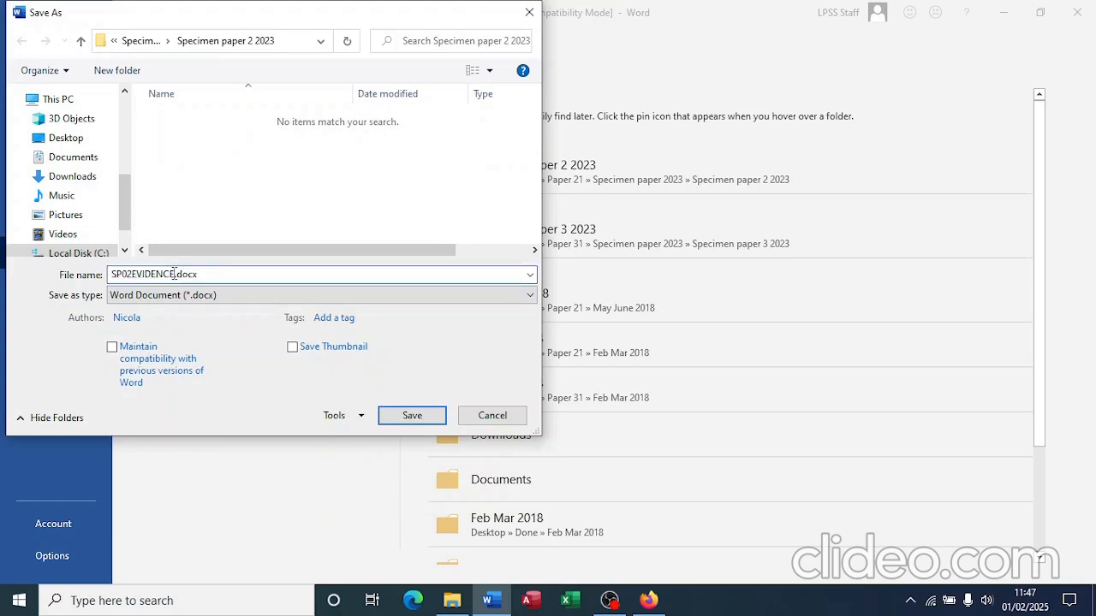
text(0001)
click(413, 420)
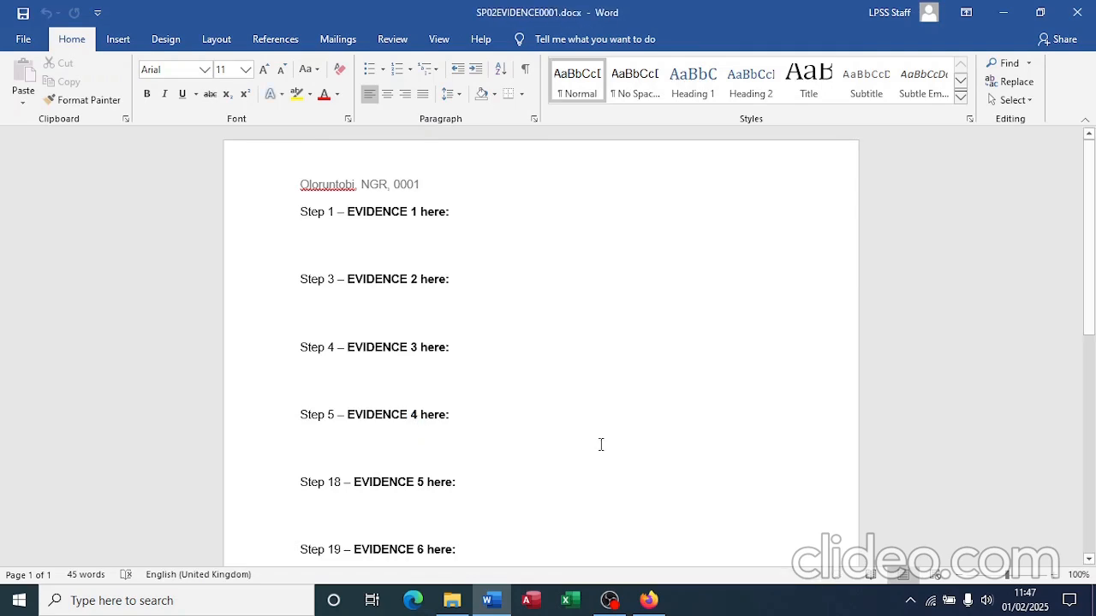
key(alt+Tab)
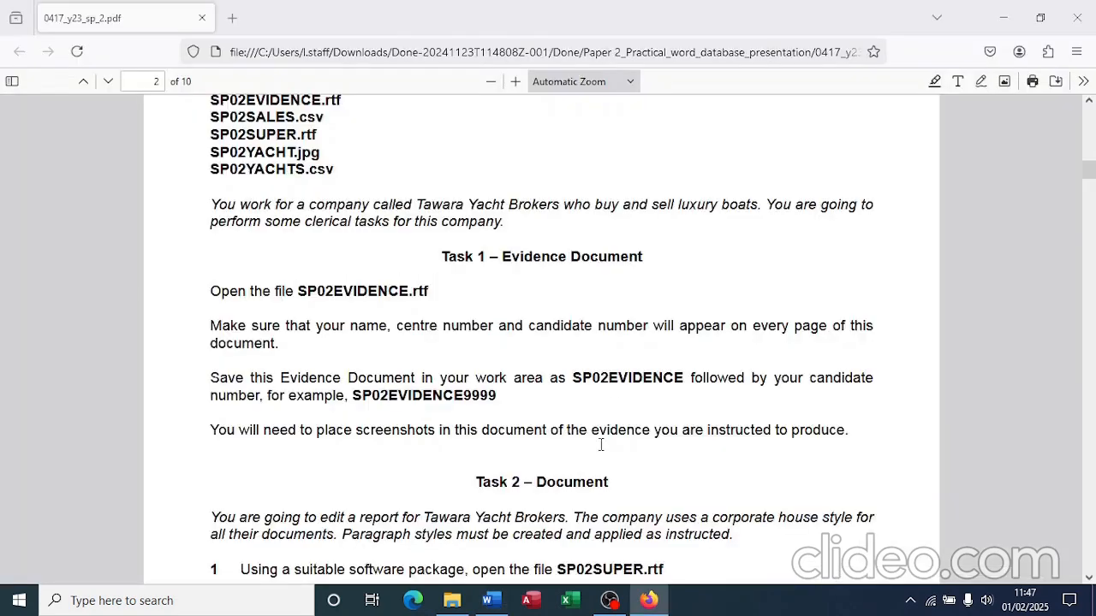
Step: Scroll the exam paper down to Task 2 step 1, then return to the exam files folder
scroll(655, 446, down, 4)
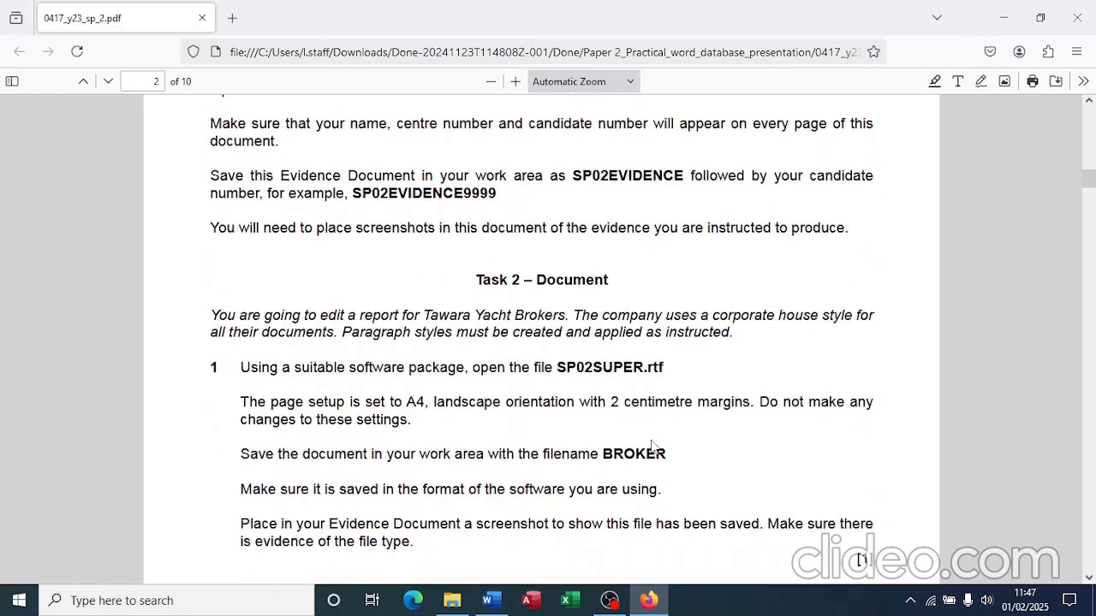
scroll(652, 445, down, 3)
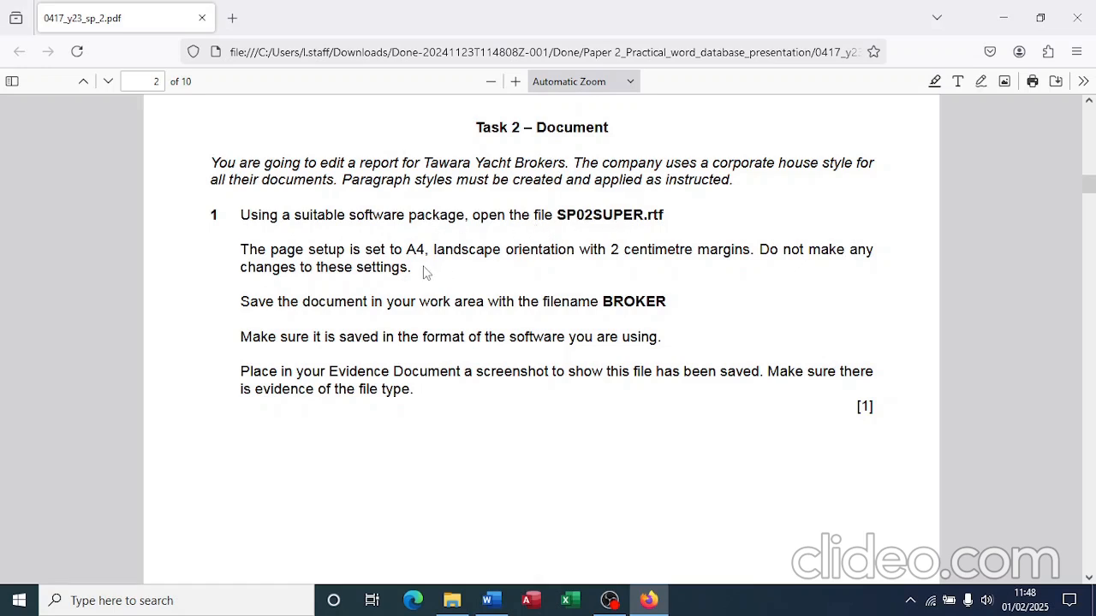
key(alt+Tab)
key(alt+Tab)
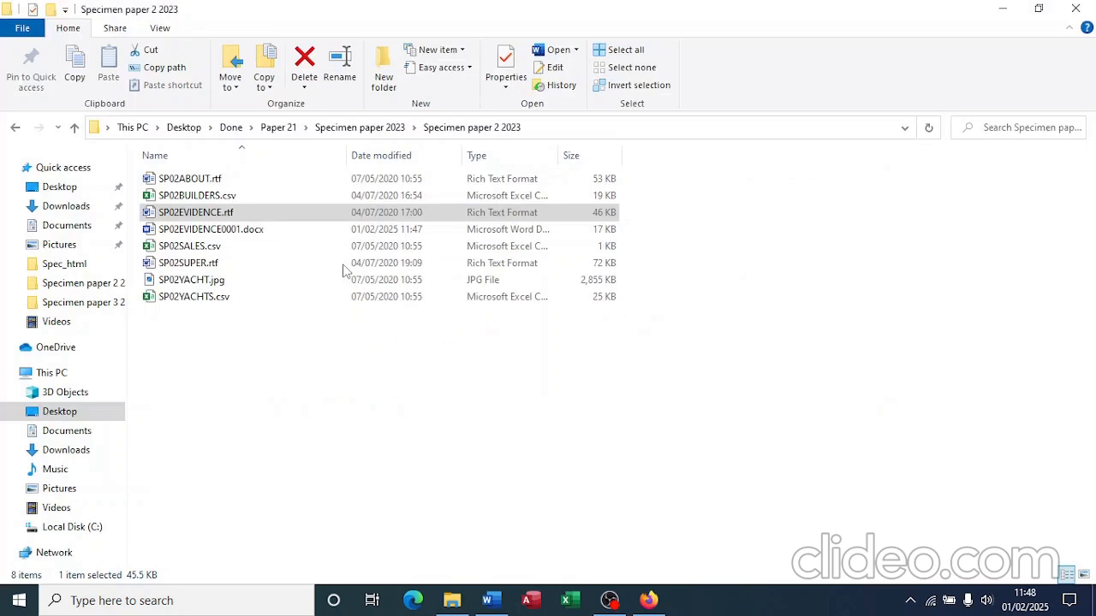
Step: Open SP02SUPER.rtf in Word, then return to the exam paper and turn on the highlighter
click(197, 264)
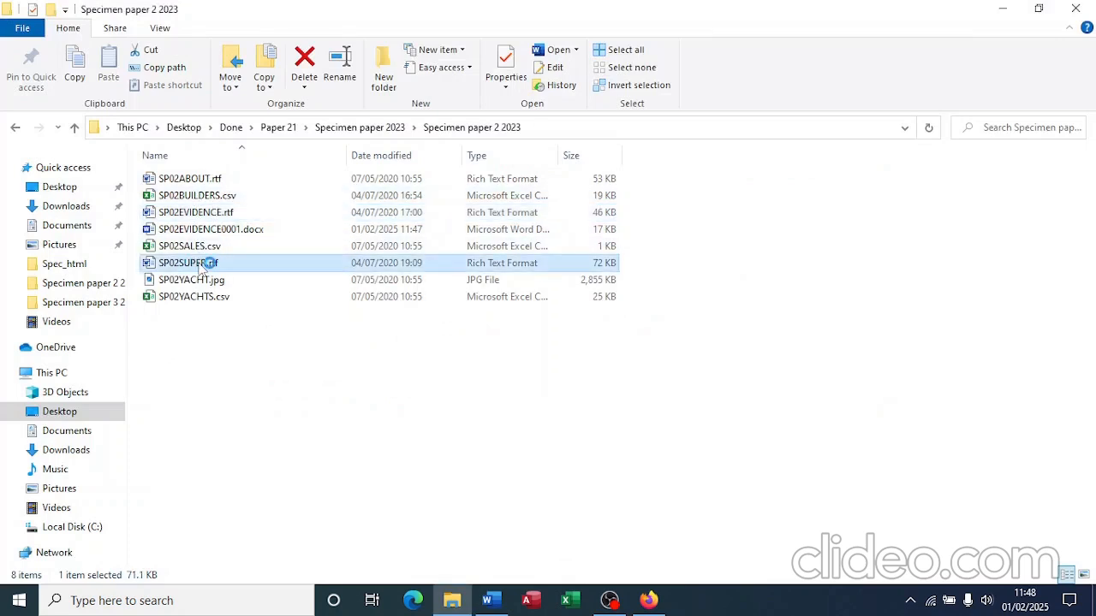
key(alt+Tab)
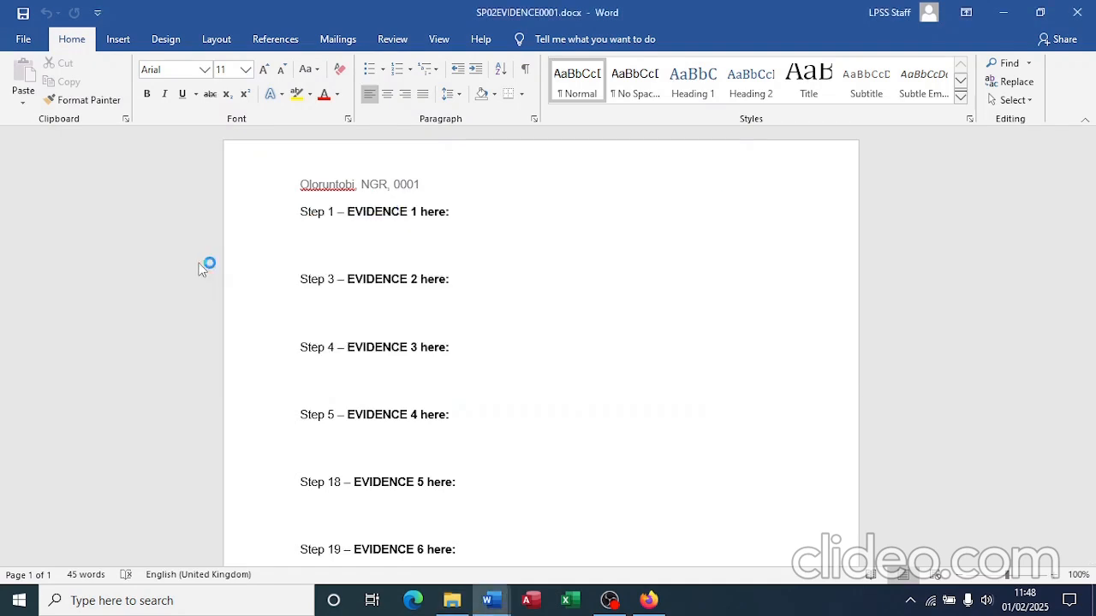
key(alt+Tab)
key(alt+Tab)
key(alt+Tab)
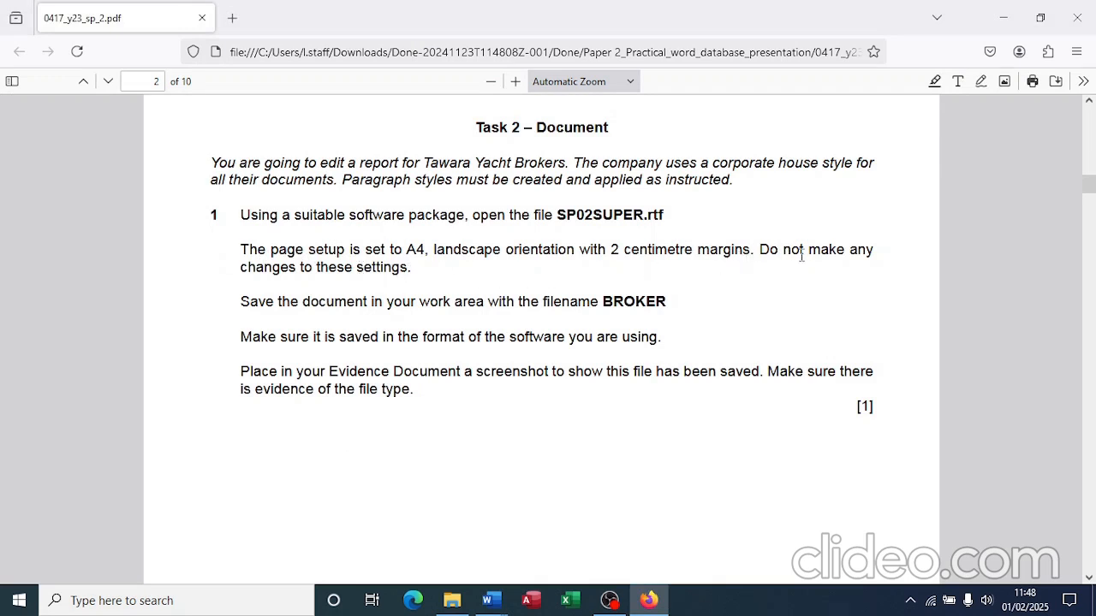
click(935, 82)
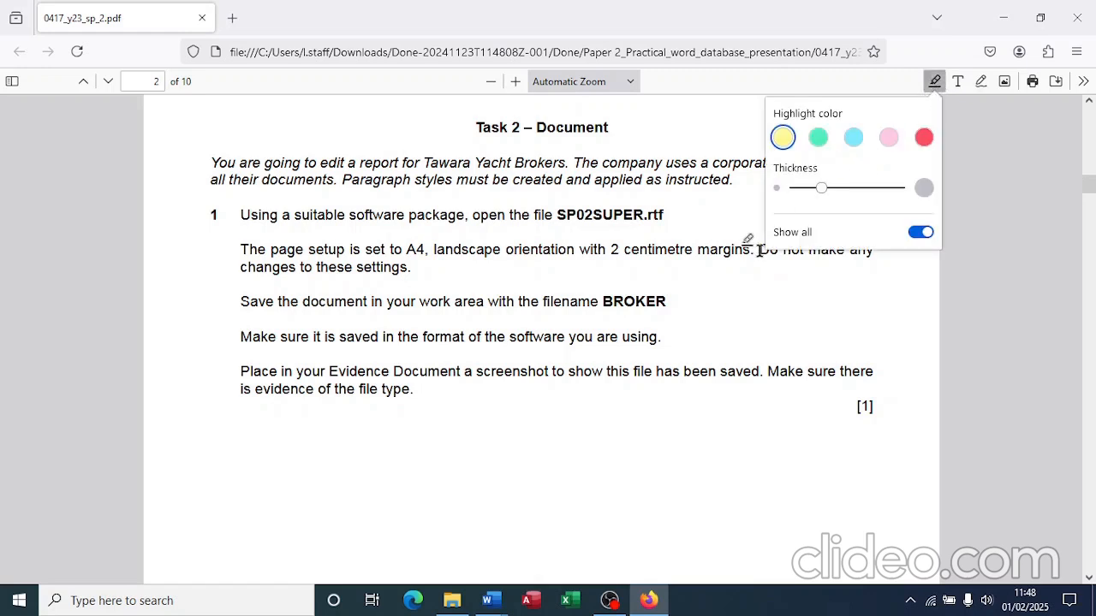
Step: Highlight 'Do not', BROKER, 'format of the software you are using' and 'the file type' in the PDF
drag(758, 250, 805, 250)
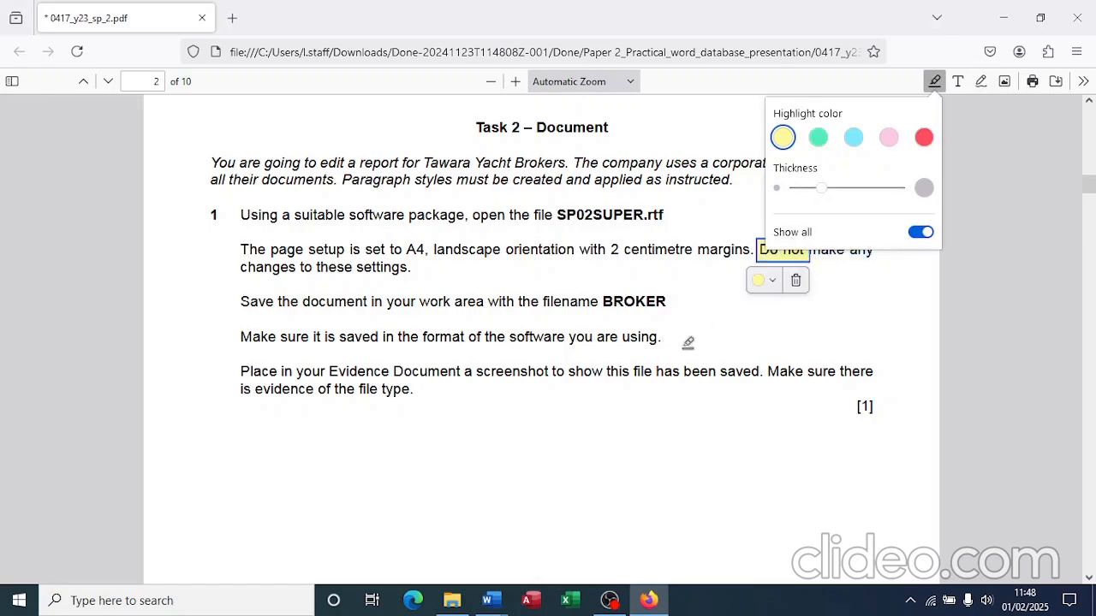
click(687, 342)
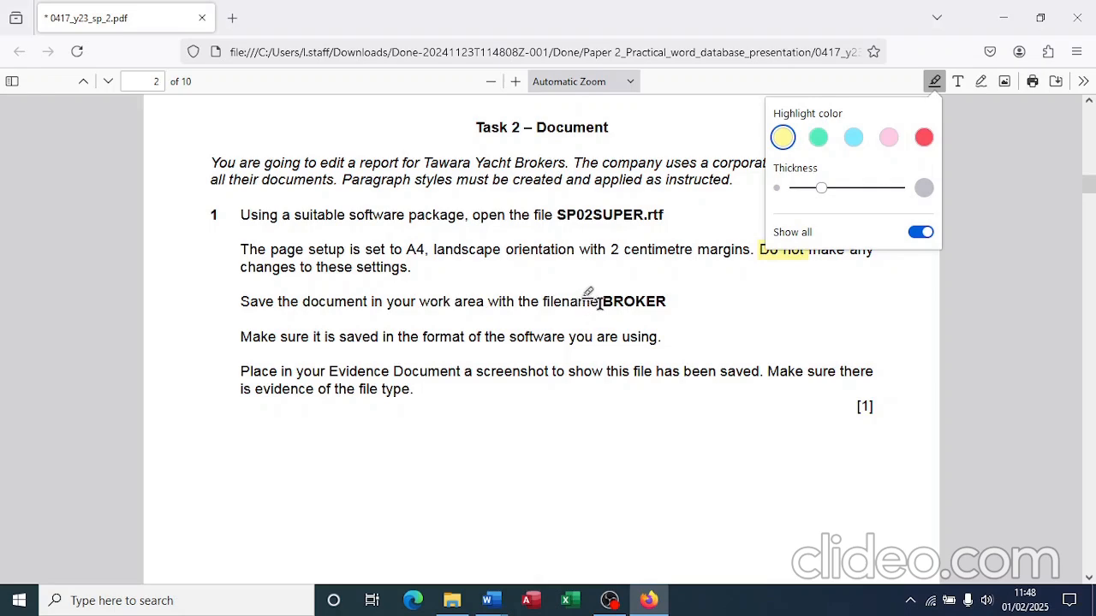
mouse_move(603, 301)
mouse_down()
mouse_move(665, 301)
mouse_move(682, 313)
mouse_move(681, 301)
mouse_up()
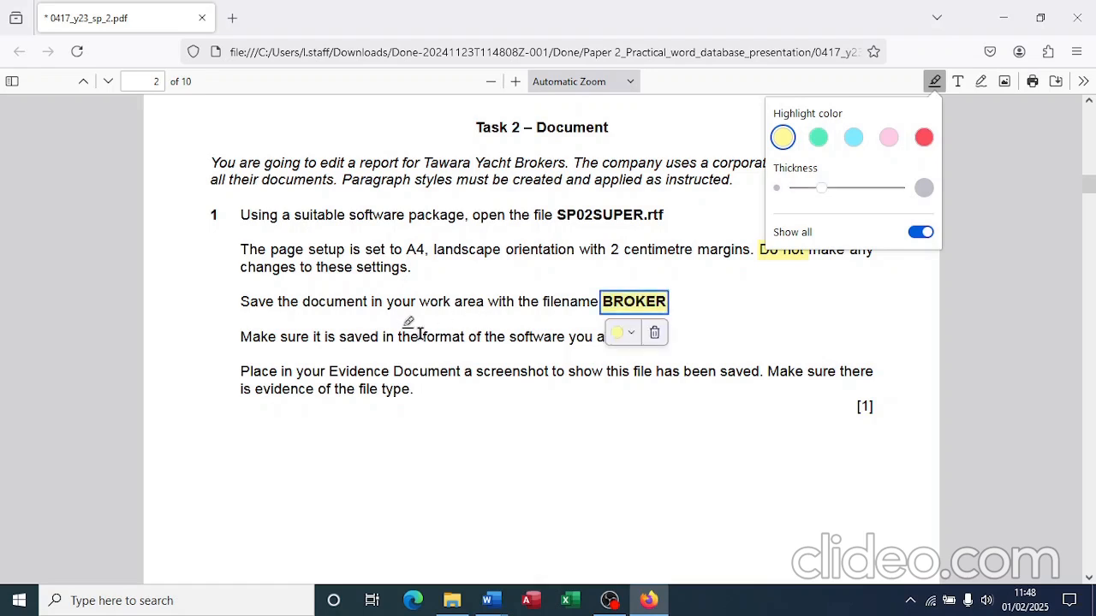
drag(421, 335, 659, 340)
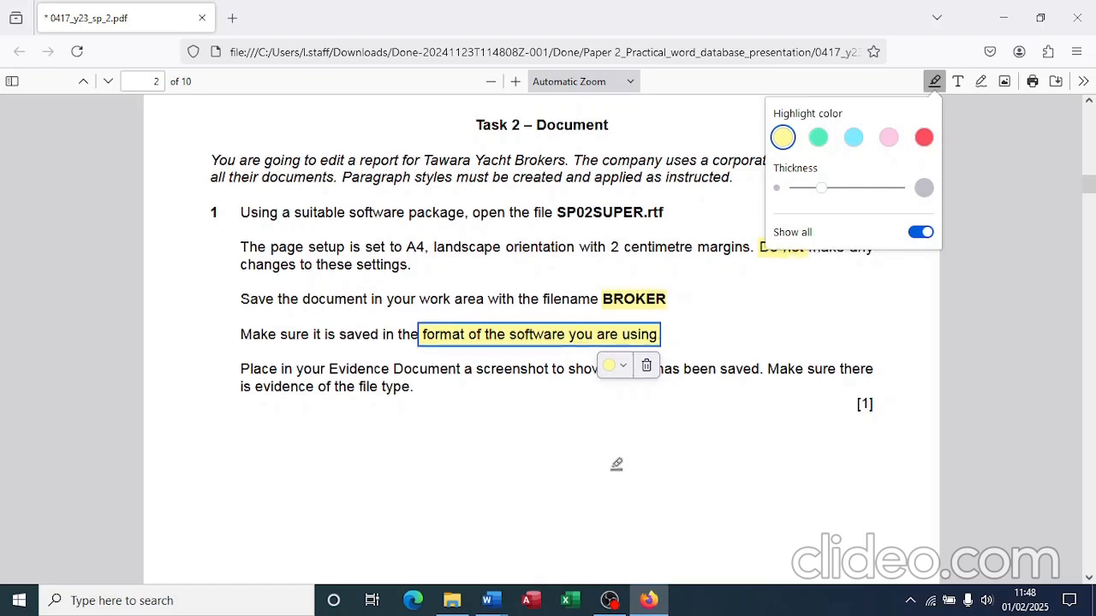
scroll(616, 464, down, 1)
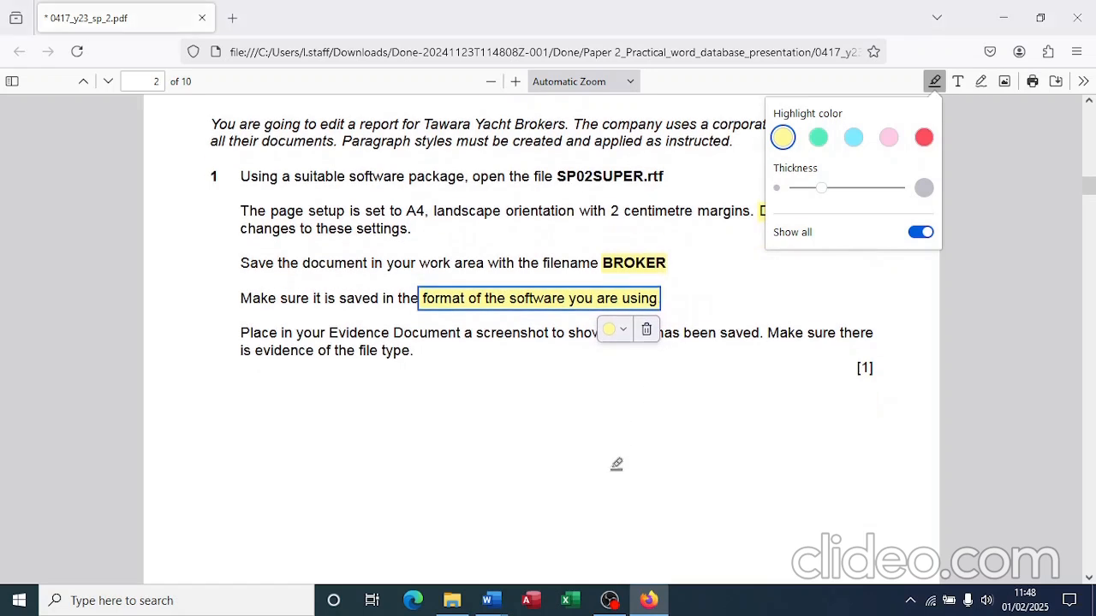
key(alt+Tab)
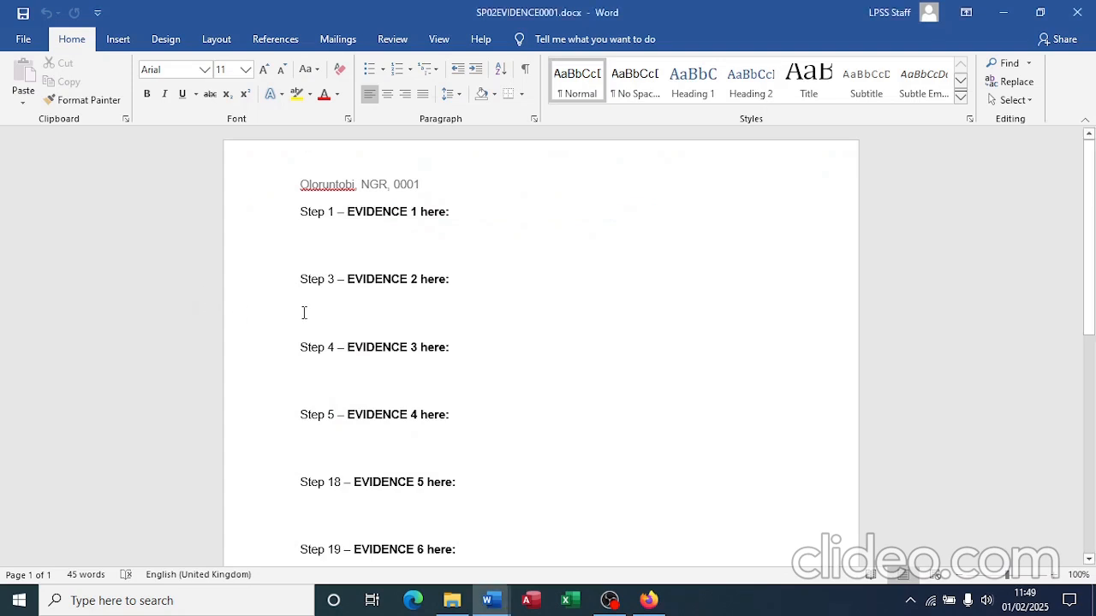
key(alt+Tab)
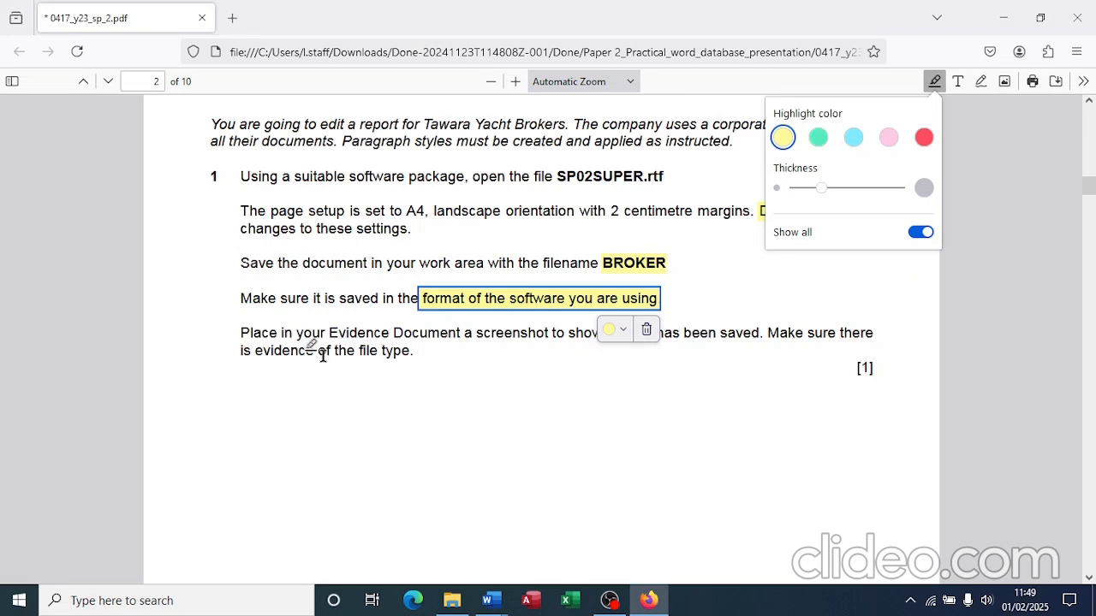
mouse_move(332, 351)
mouse_down()
mouse_move(367, 351)
mouse_move(398, 368)
mouse_move(415, 352)
mouse_up()
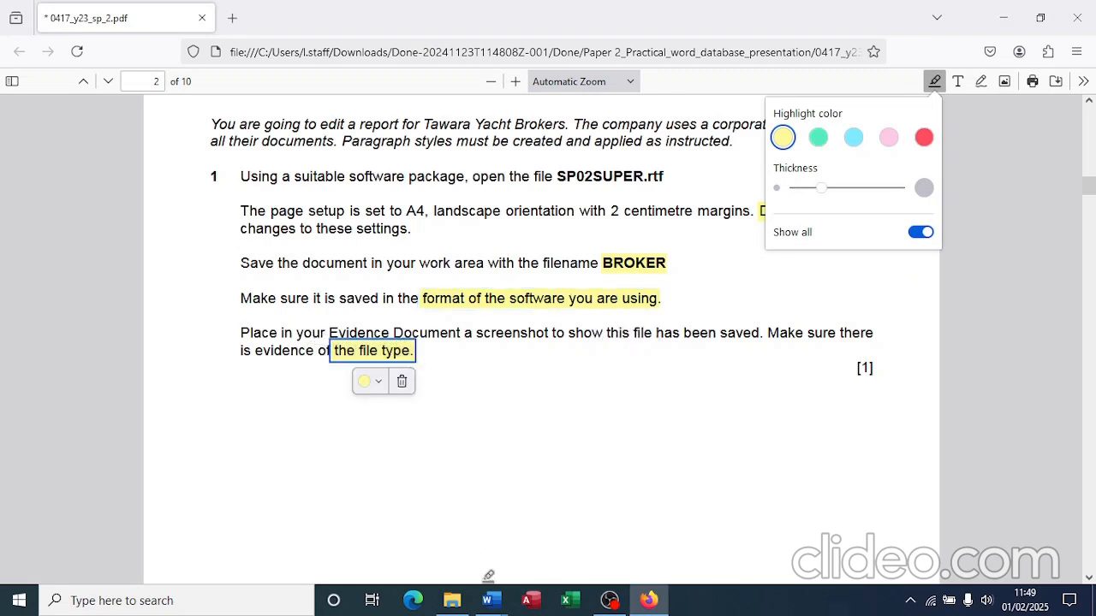
Step: Bring SP02SUPER.rtf forward in Word and enable editing
mouse_move(491, 606)
click(560, 526)
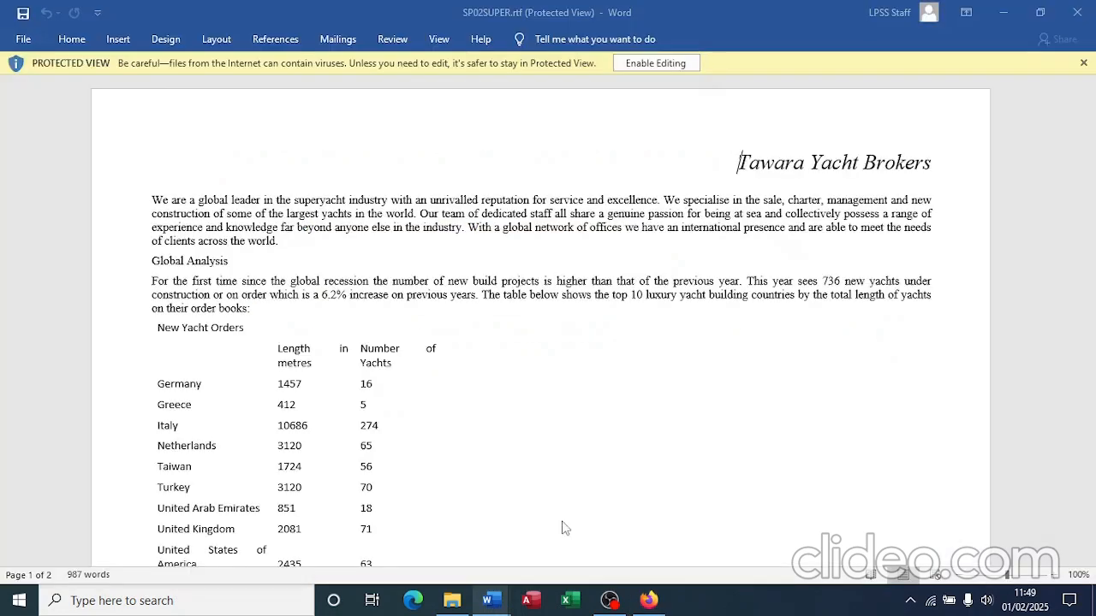
click(664, 64)
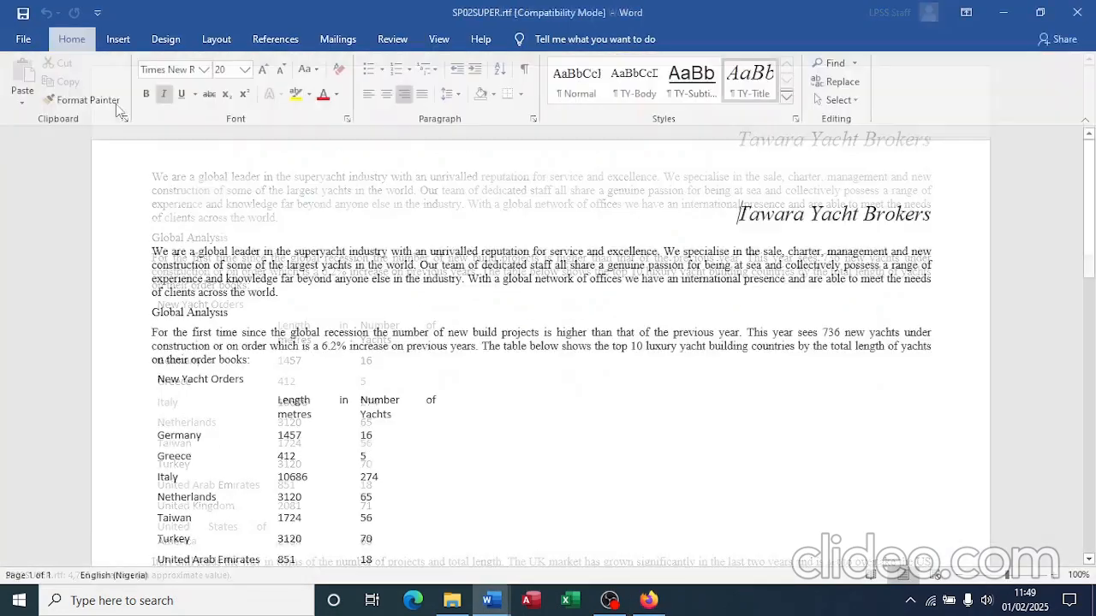
Step: Save the document as a Word Document named BROKER.docx
click(19, 43)
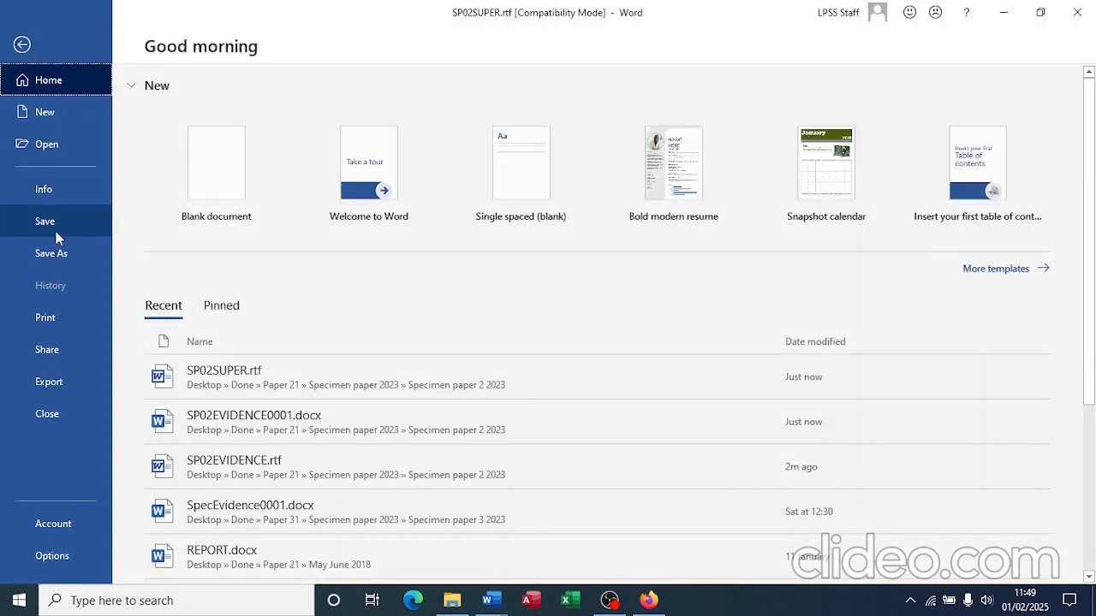
click(59, 254)
click(206, 287)
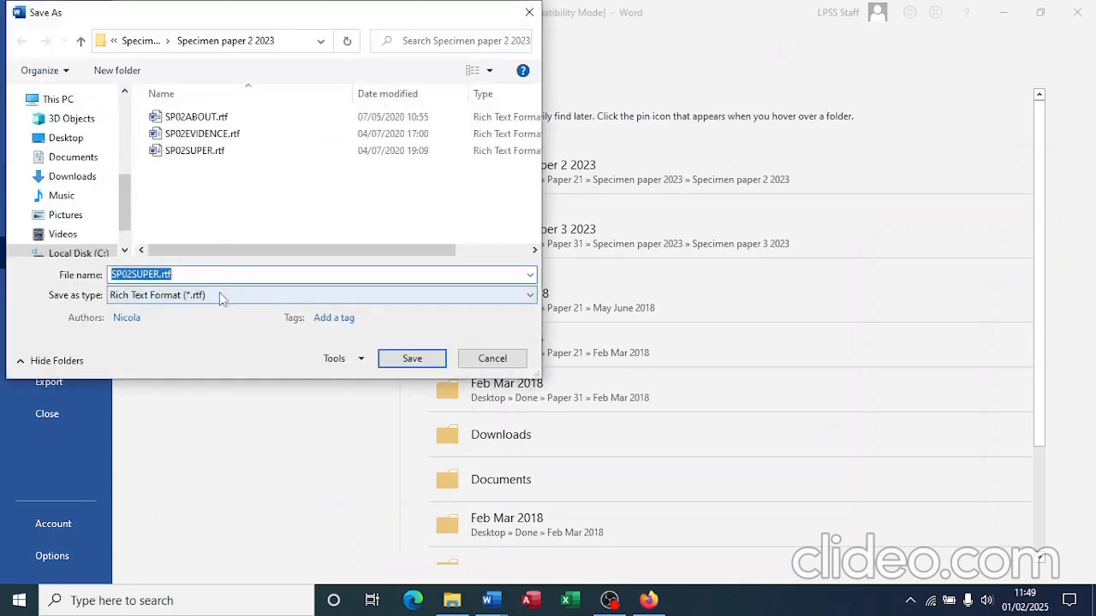
click(220, 295)
click(214, 312)
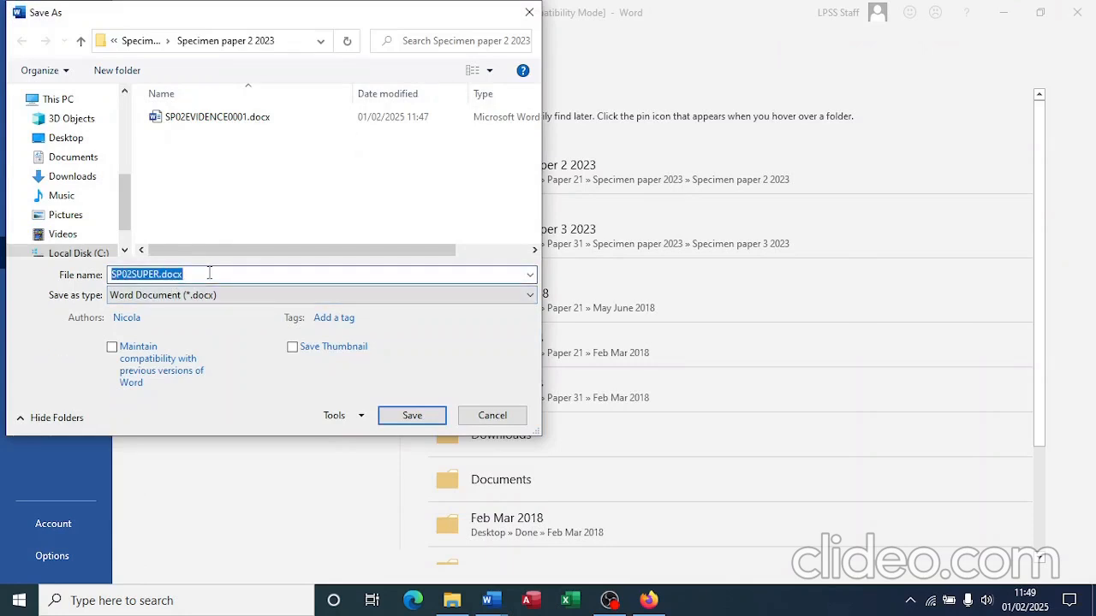
text(BROKER)
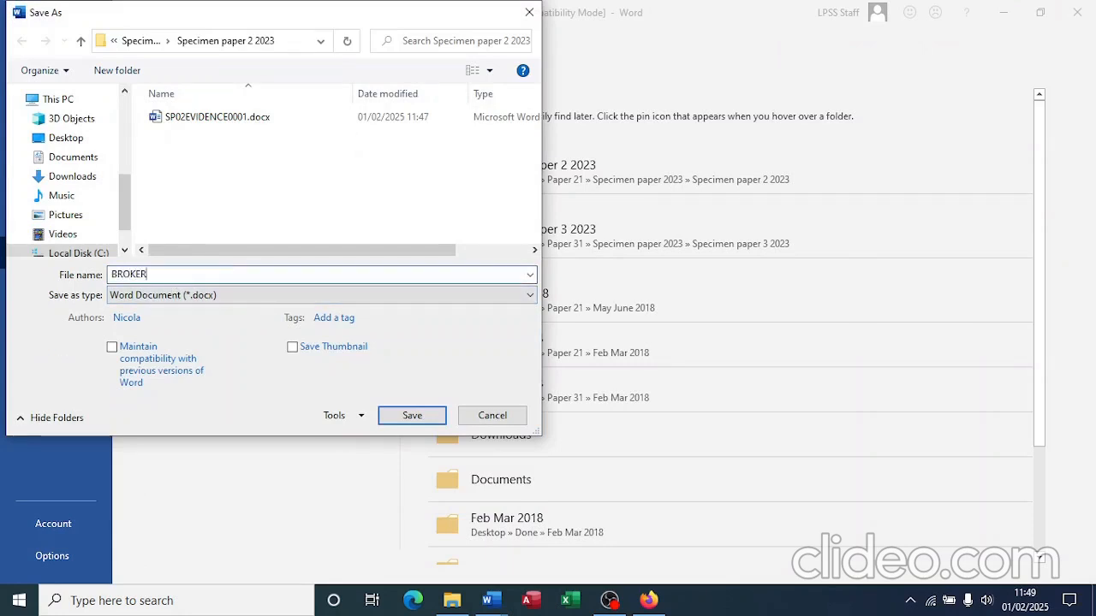
click(388, 415)
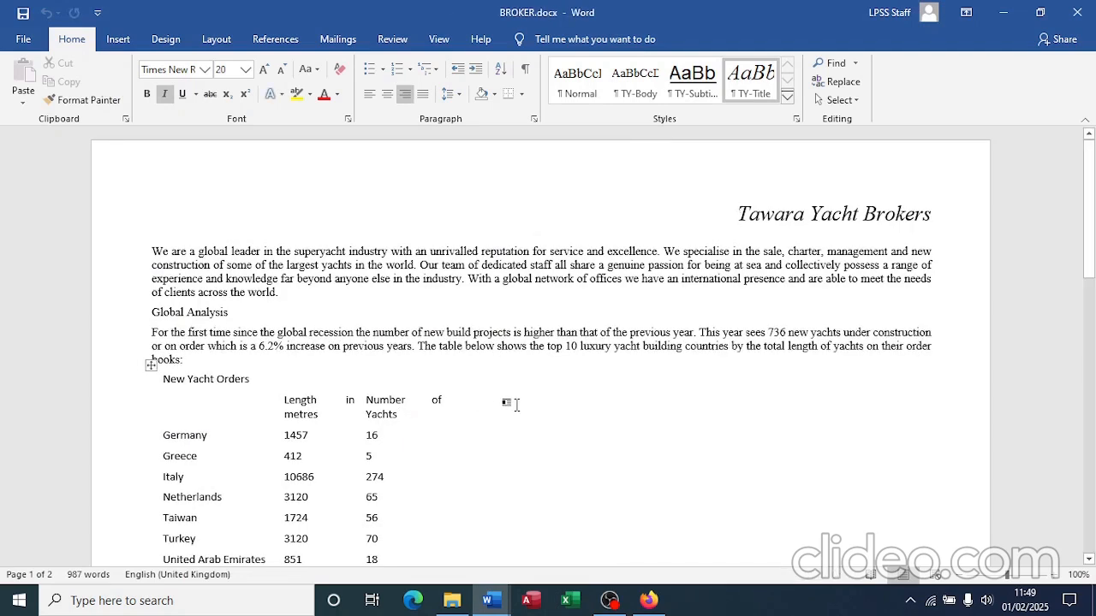
click(452, 600)
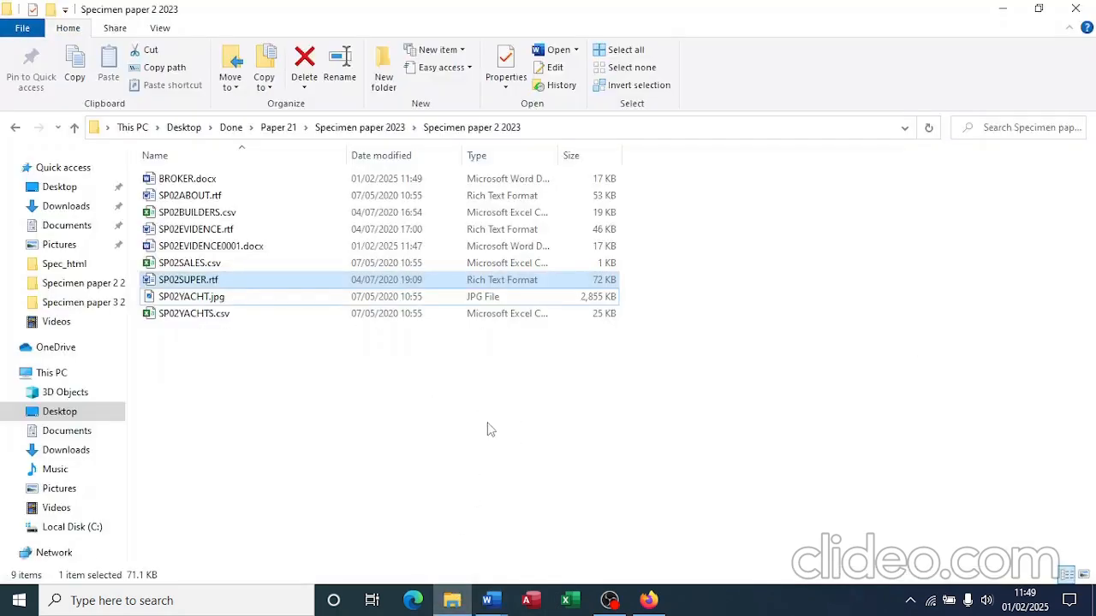
Step: Snip the BROKER.docx row from the File Explorer listing
click(422, 383)
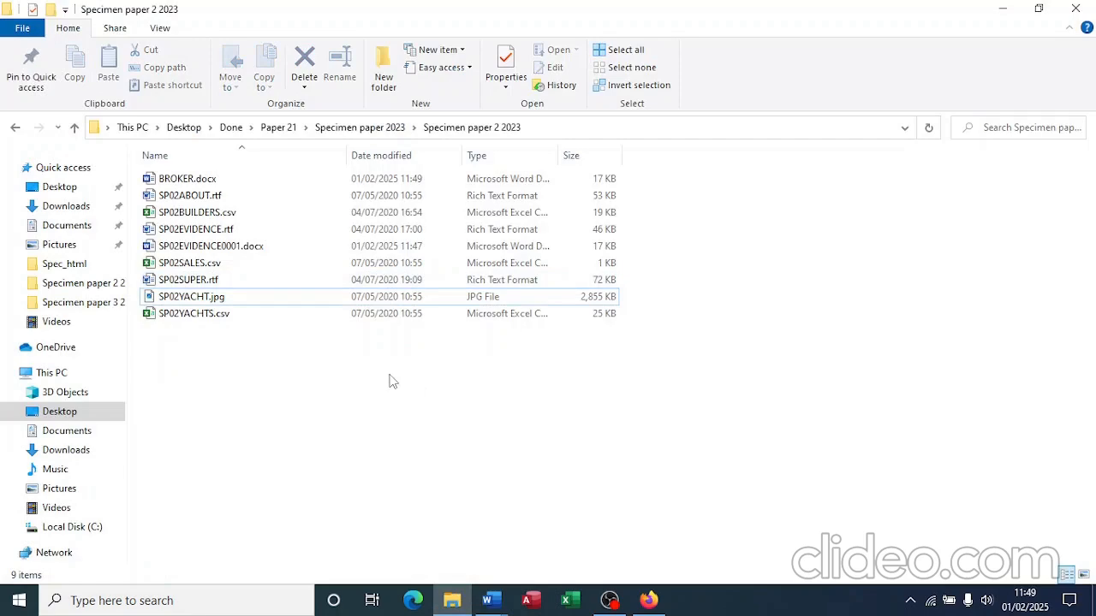
key(super+shift+s)
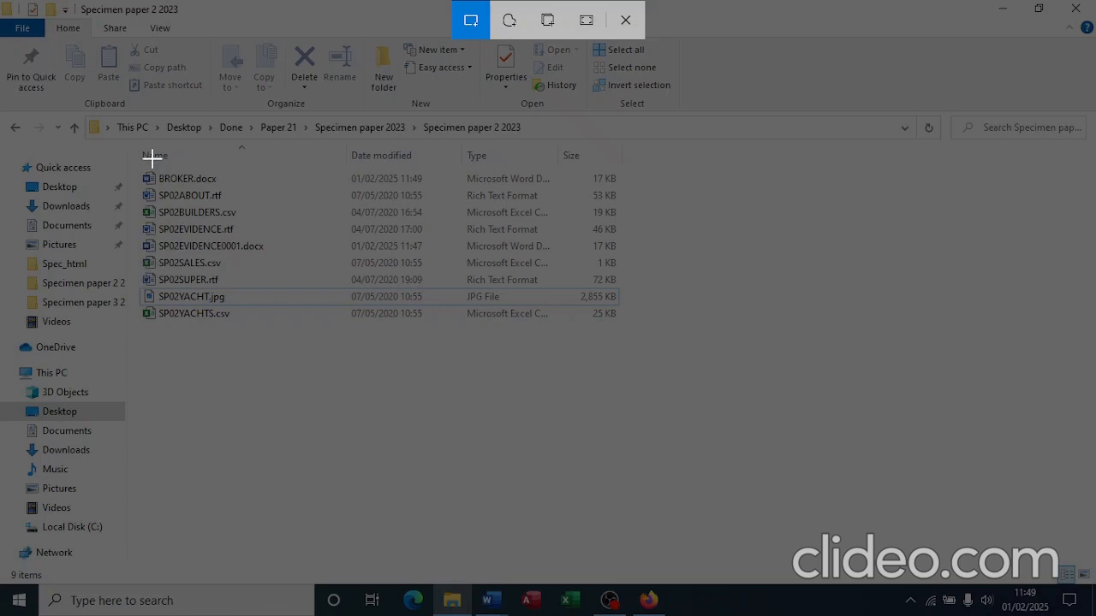
mouse_move(139, 169)
mouse_down()
mouse_move(308, 187)
mouse_move(673, 188)
mouse_up()
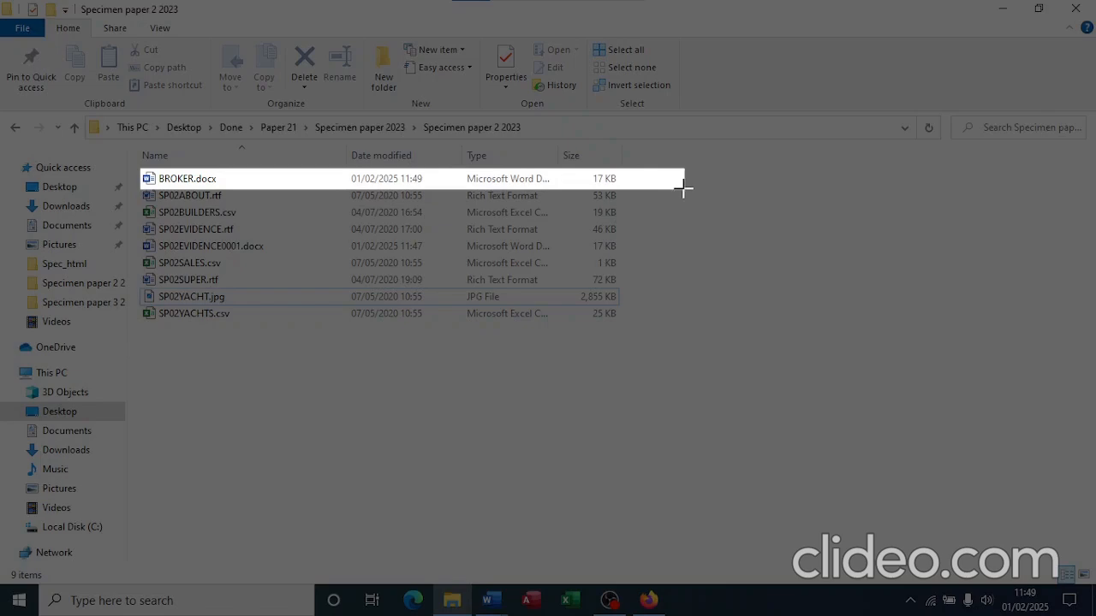
drag(680, 188, 680, 195)
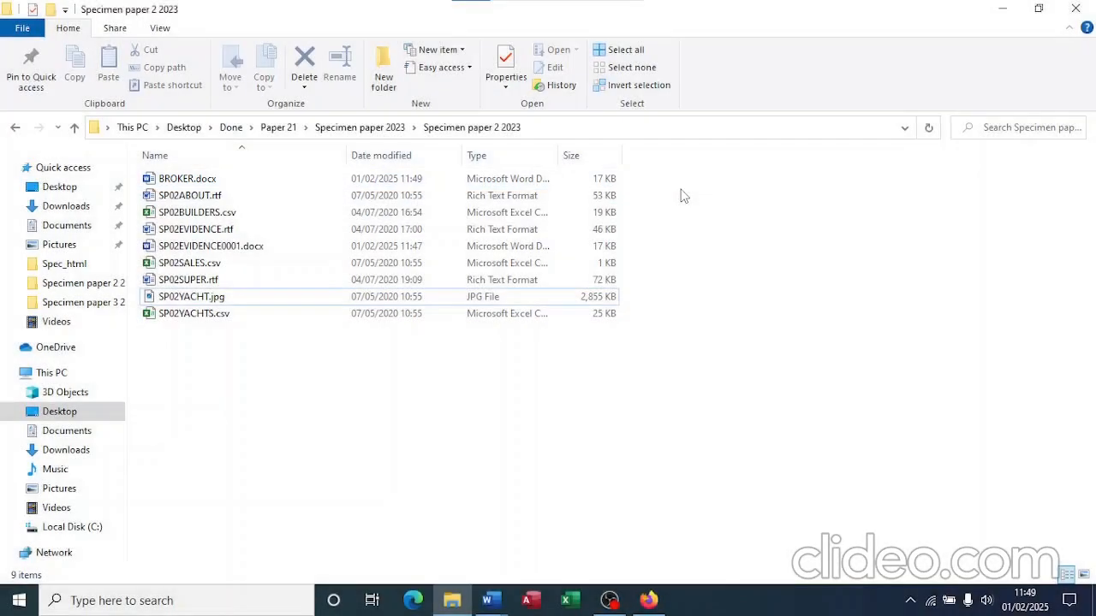
Step: Paste the snip under the Step 1 – EVIDENCE 1 heading in the evidence document
mouse_move(489, 602)
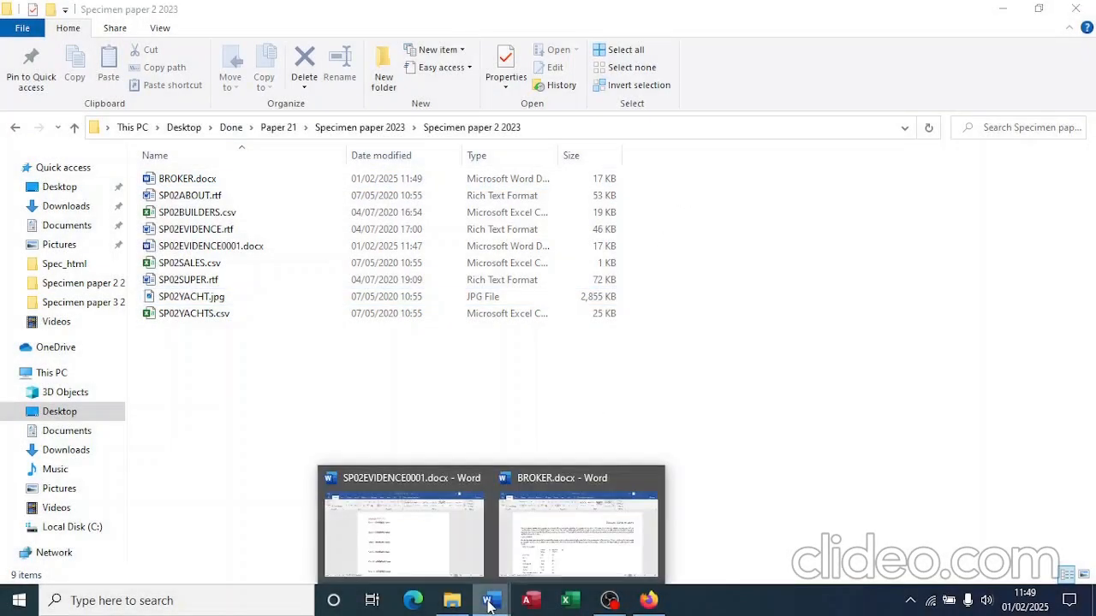
click(451, 557)
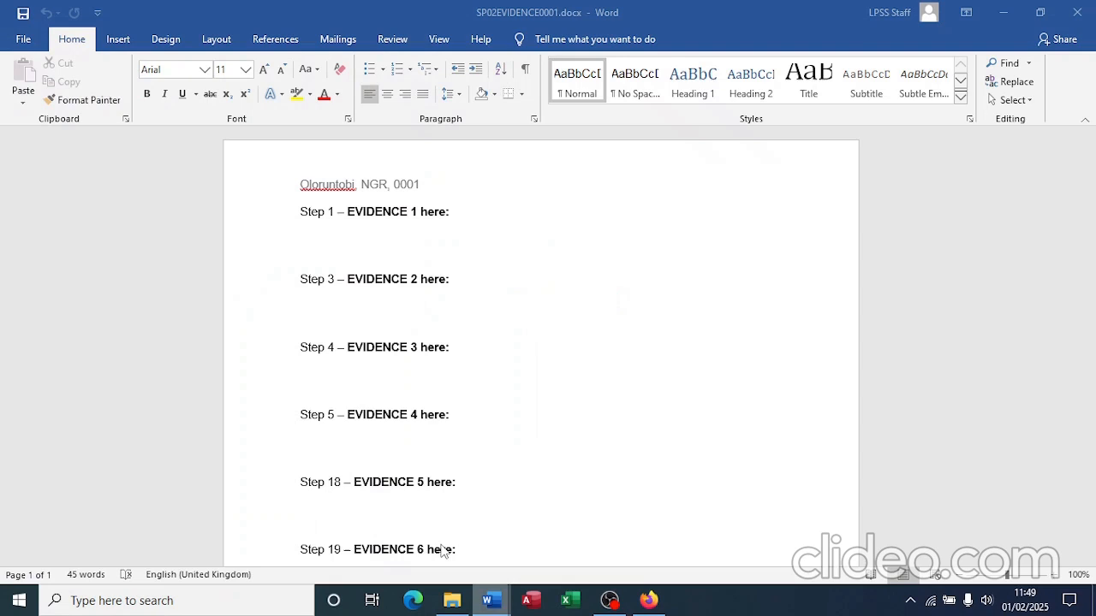
click(361, 242)
key(ctrl+v)
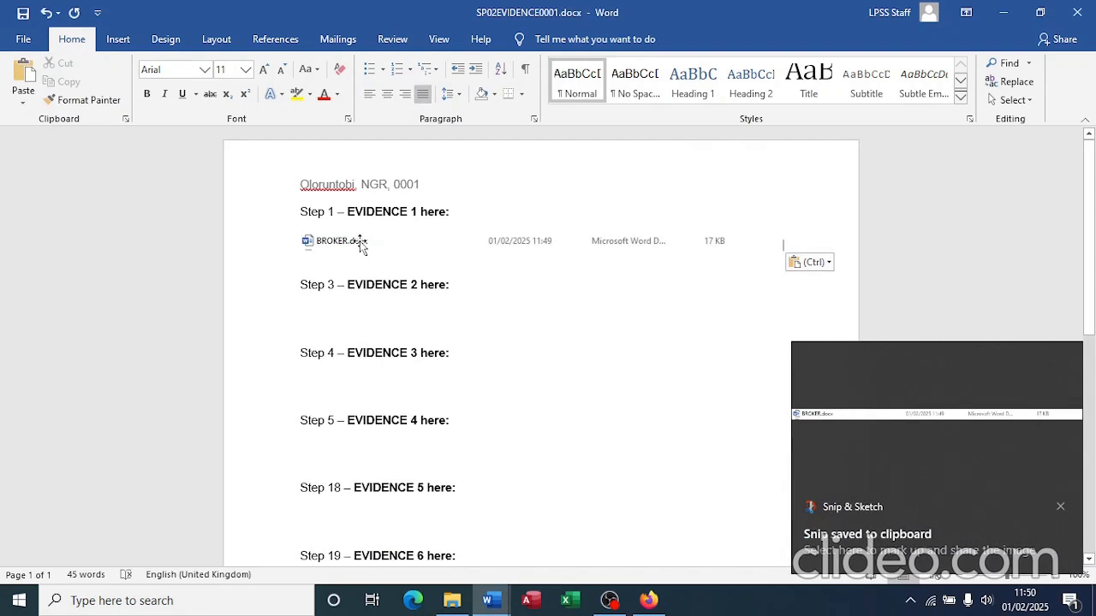
click(648, 601)
Step: Highlight 'page numbers left aligned' and 'right aligned' in question 2, then return to BROKER.docx
scroll(569, 394, down, 5)
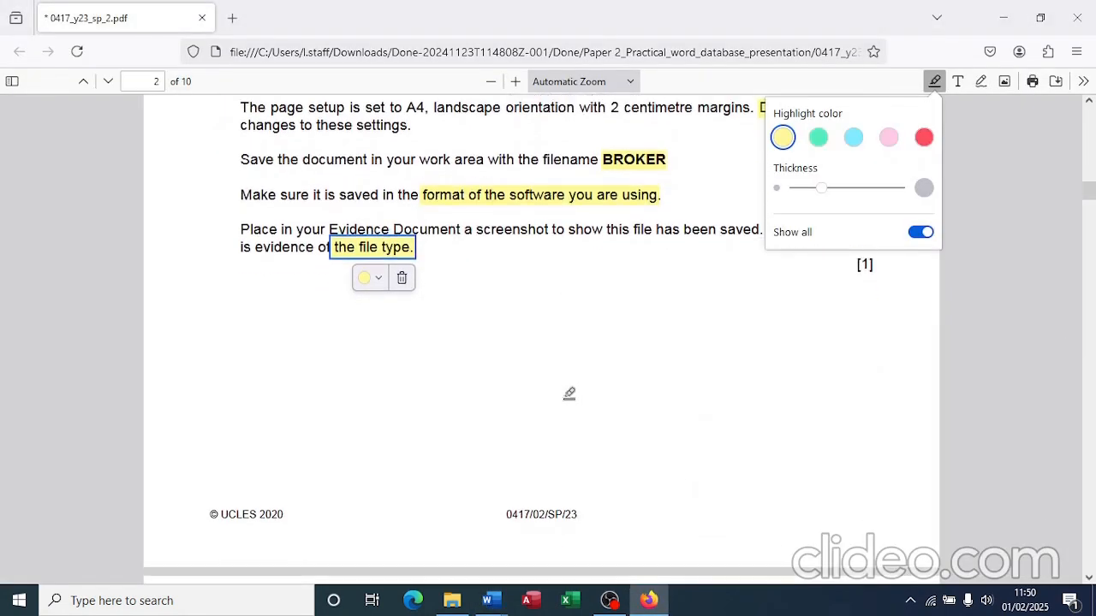
scroll(570, 394, down, 2)
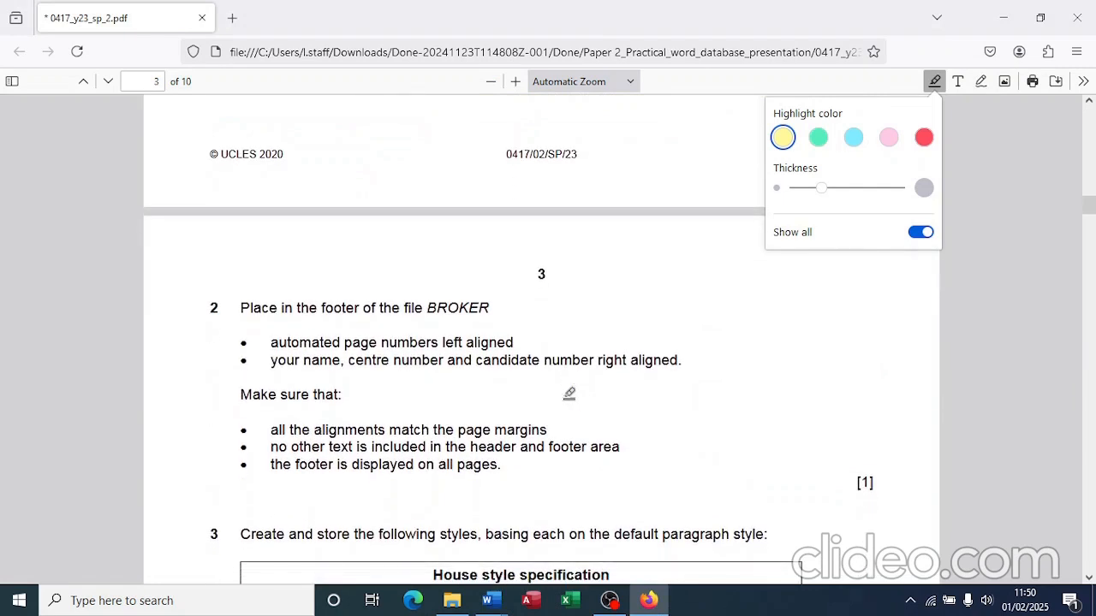
click(921, 234)
click(922, 236)
scroll(663, 318, down, 1)
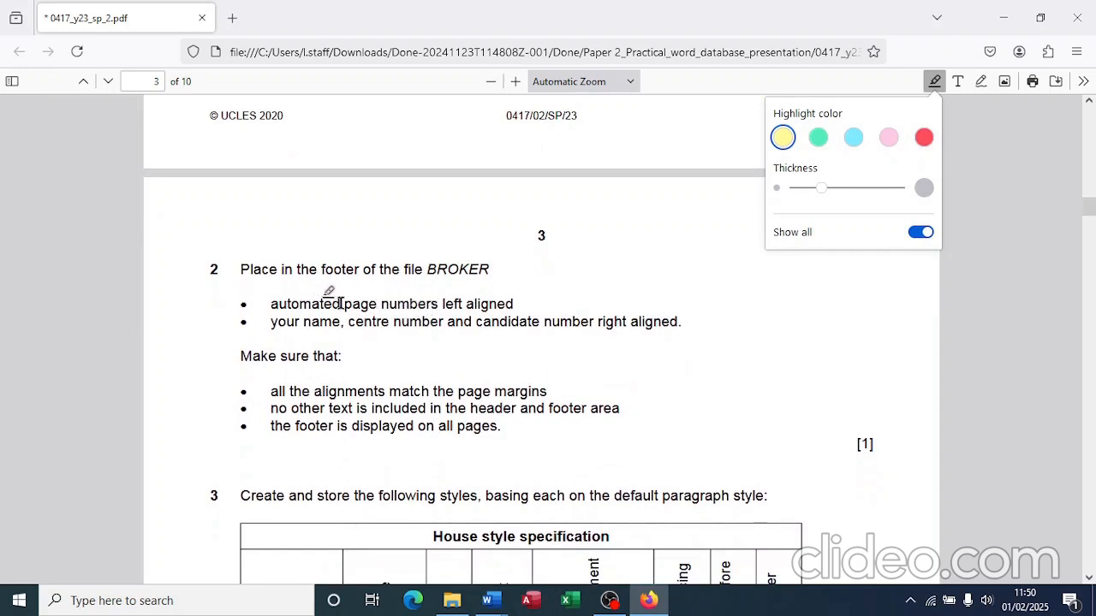
drag(344, 303, 514, 303)
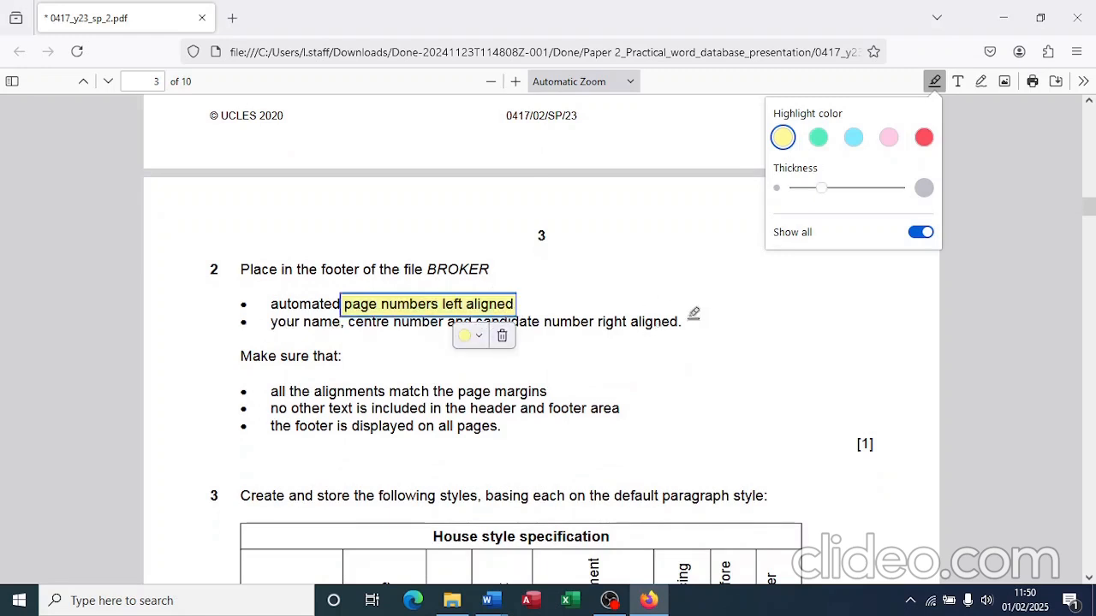
click(591, 317)
drag(596, 321, 681, 322)
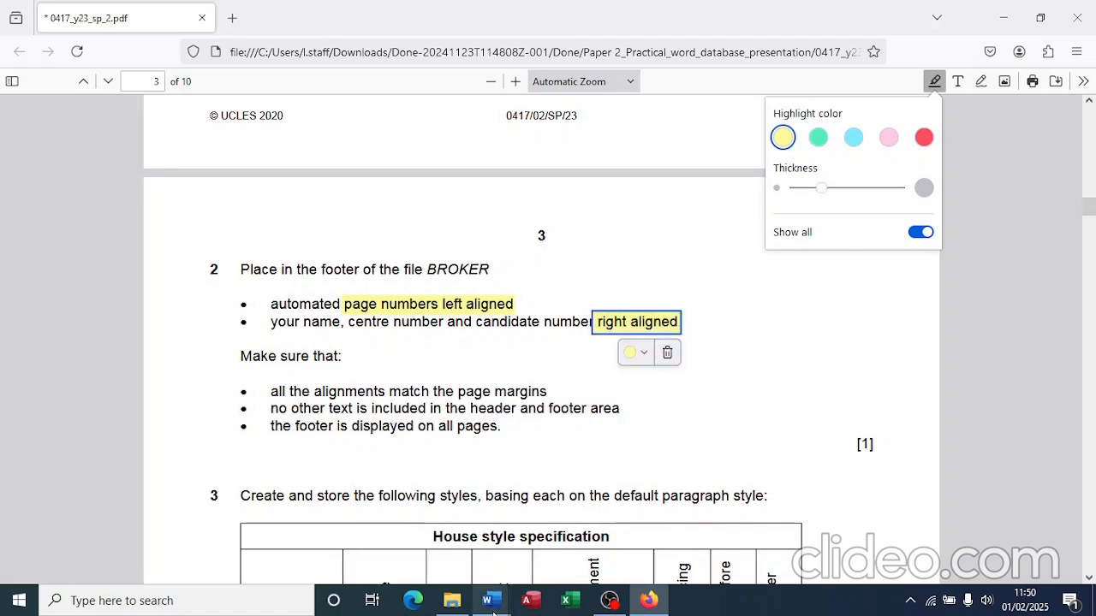
key(alt+Tab)
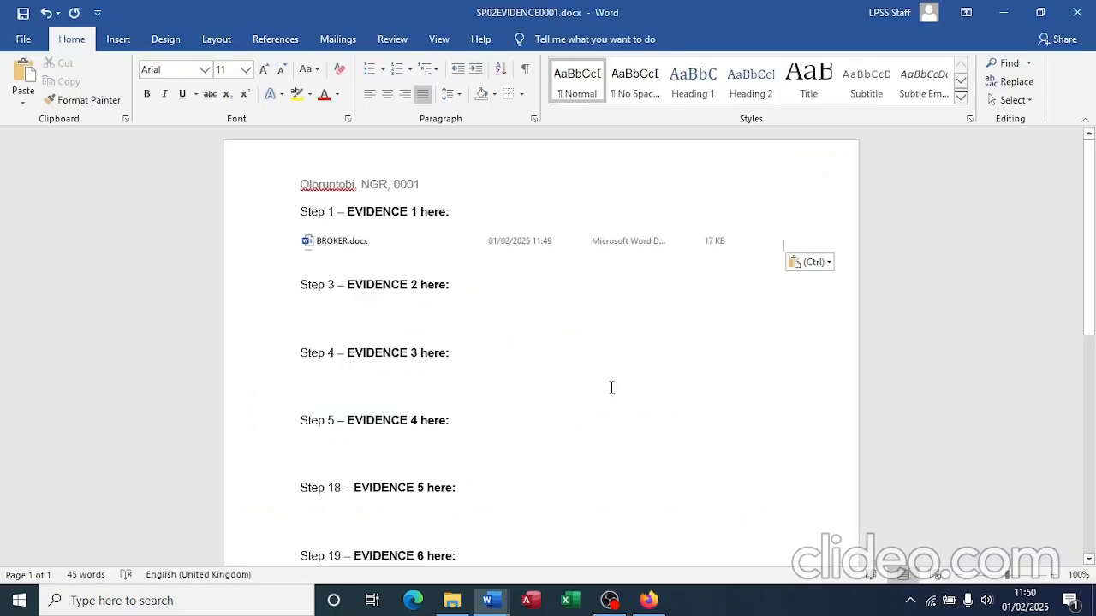
key(alt+Tab)
key(alt+Tab)
key(alt+Tab)
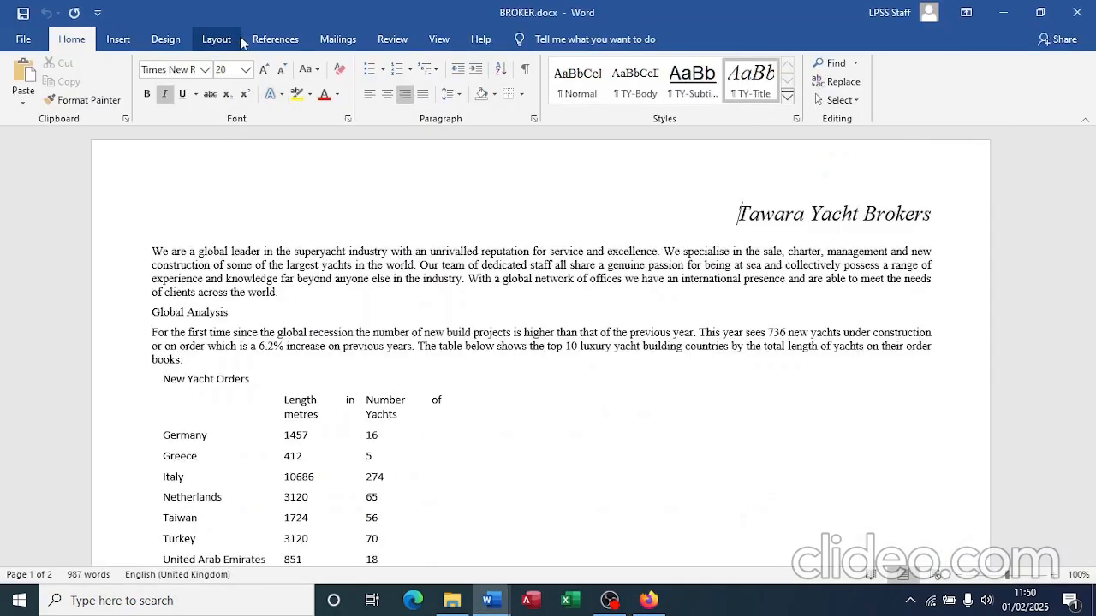
Step: Insert a Blank (Three Columns) footer into BROKER
click(118, 40)
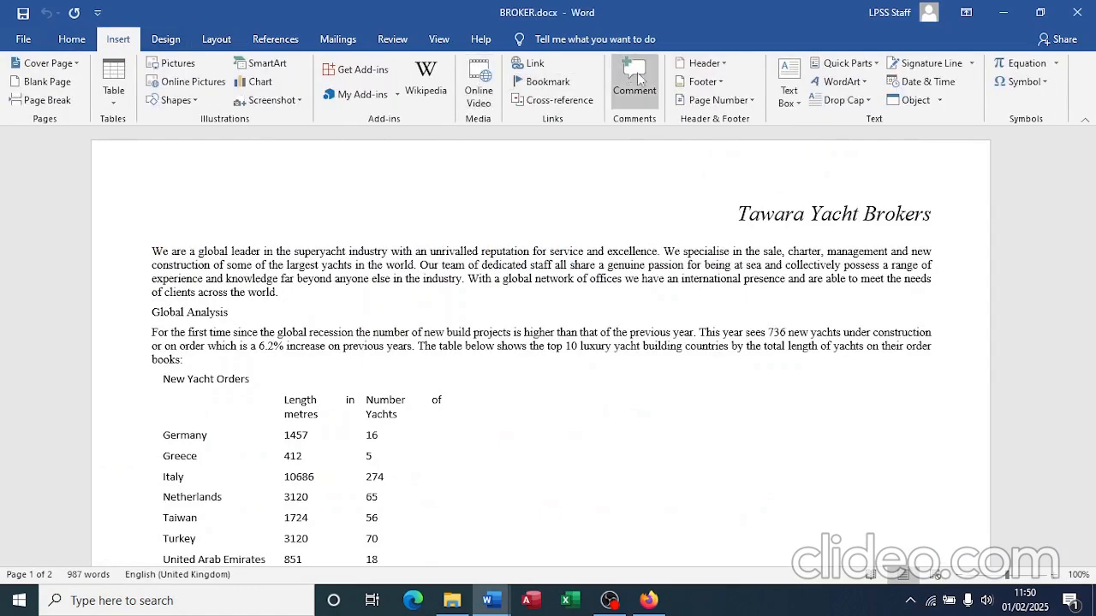
click(712, 72)
key(alt+Tab)
key(alt+Tab)
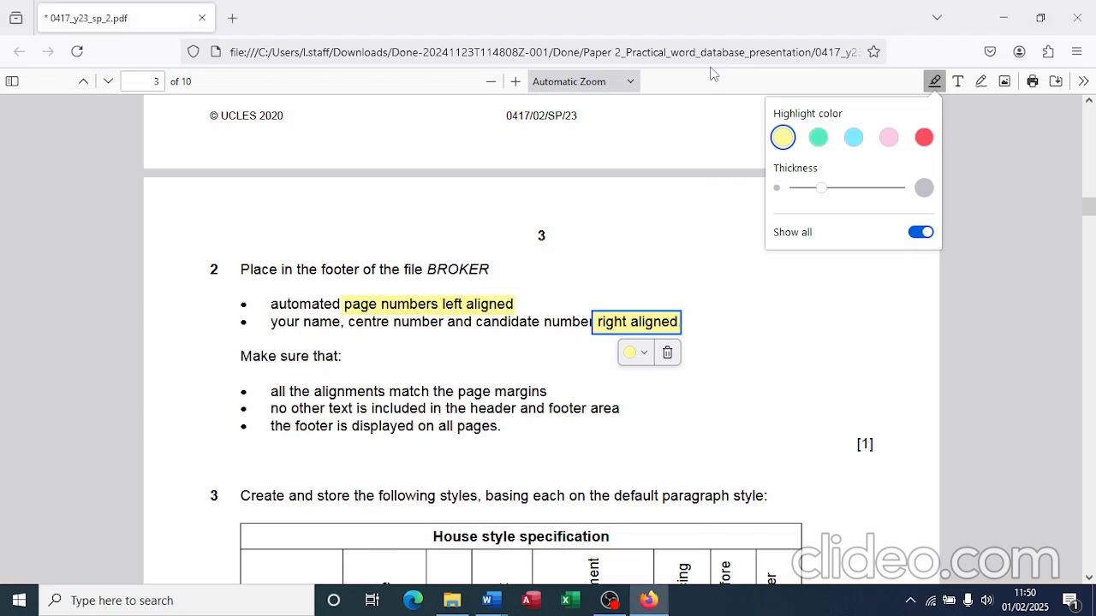
key(alt+Tab)
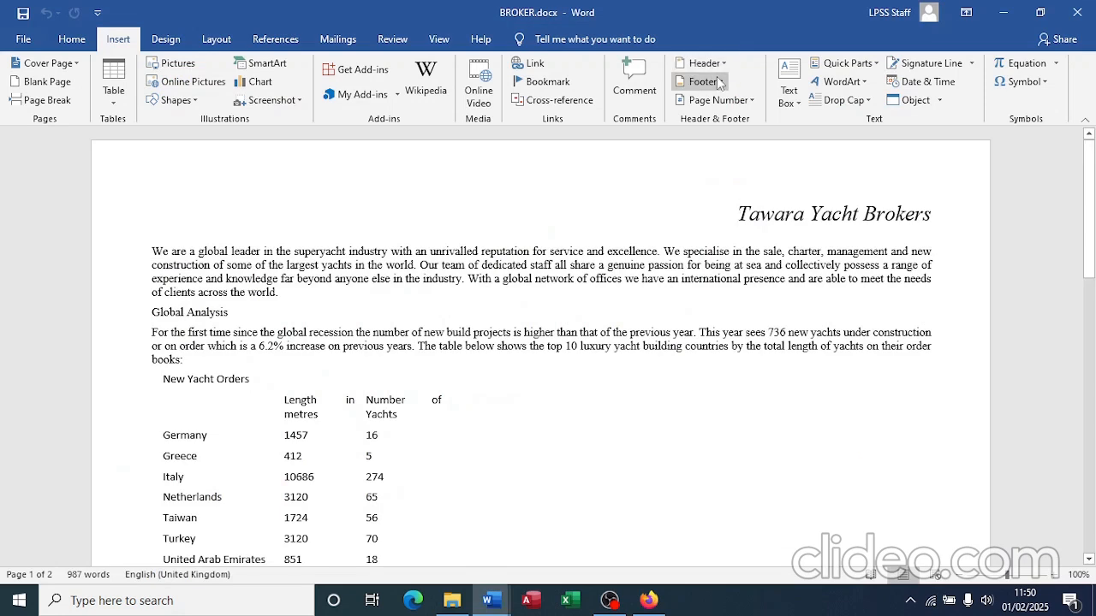
click(718, 81)
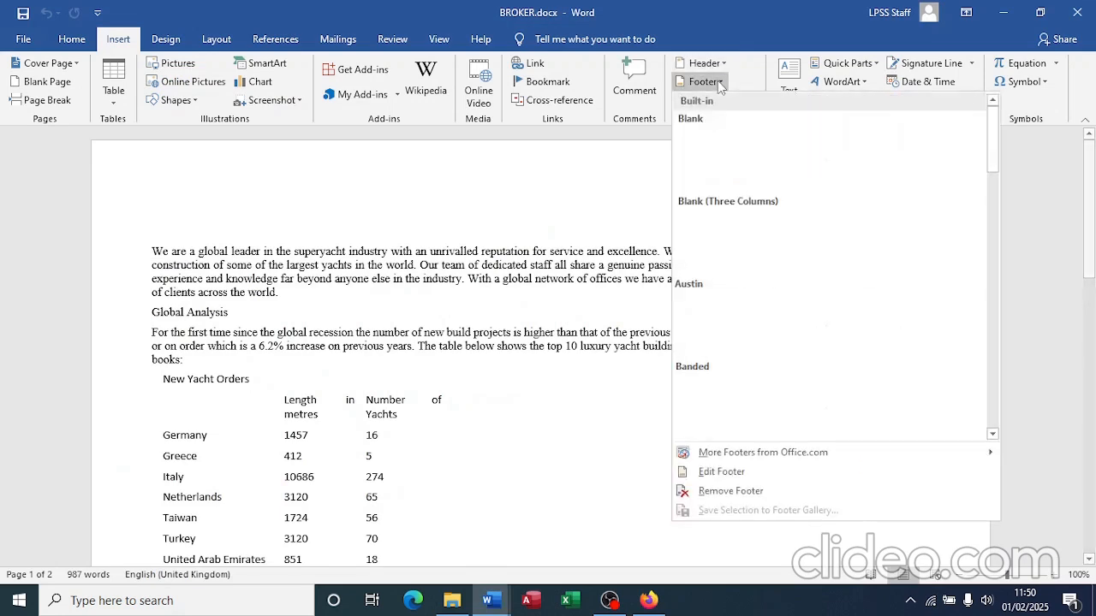
click(749, 240)
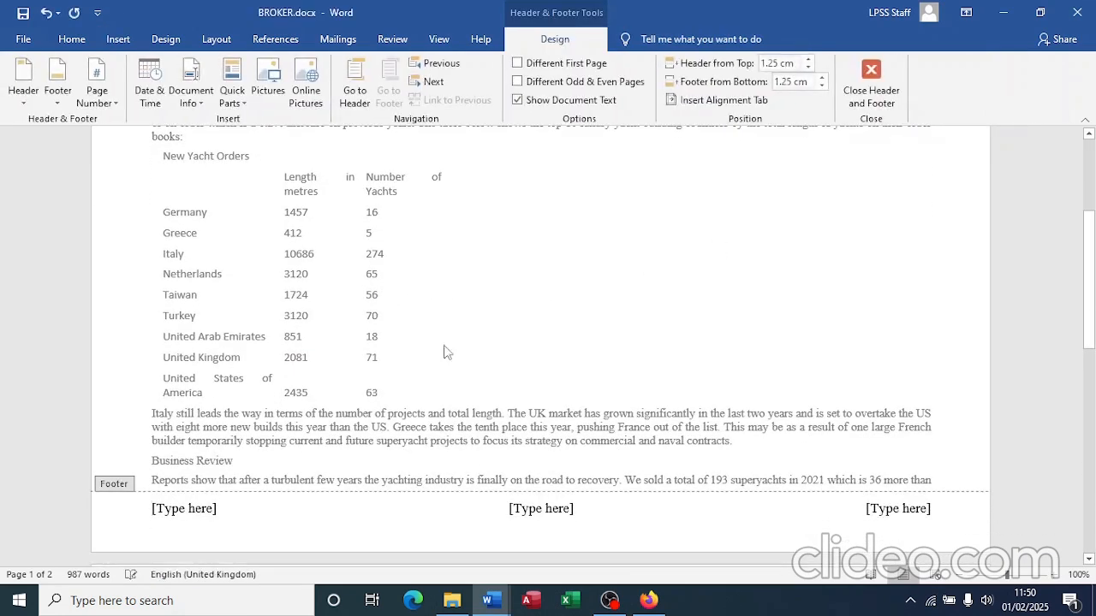
Step: Put a Plain Number 1 page number in the footer's left section
click(198, 506)
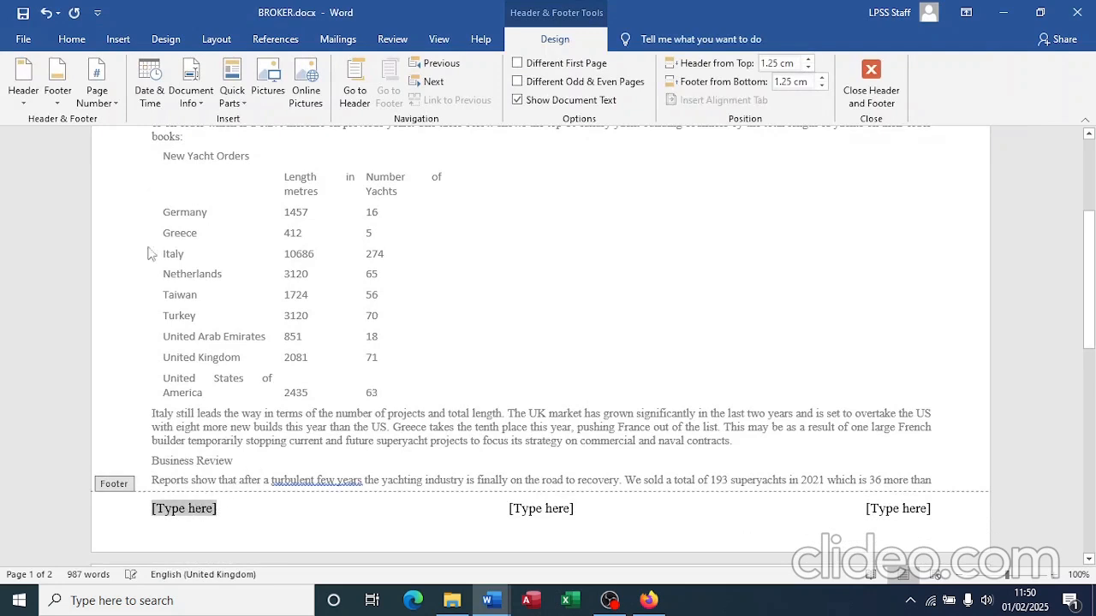
click(97, 91)
mouse_move(141, 139)
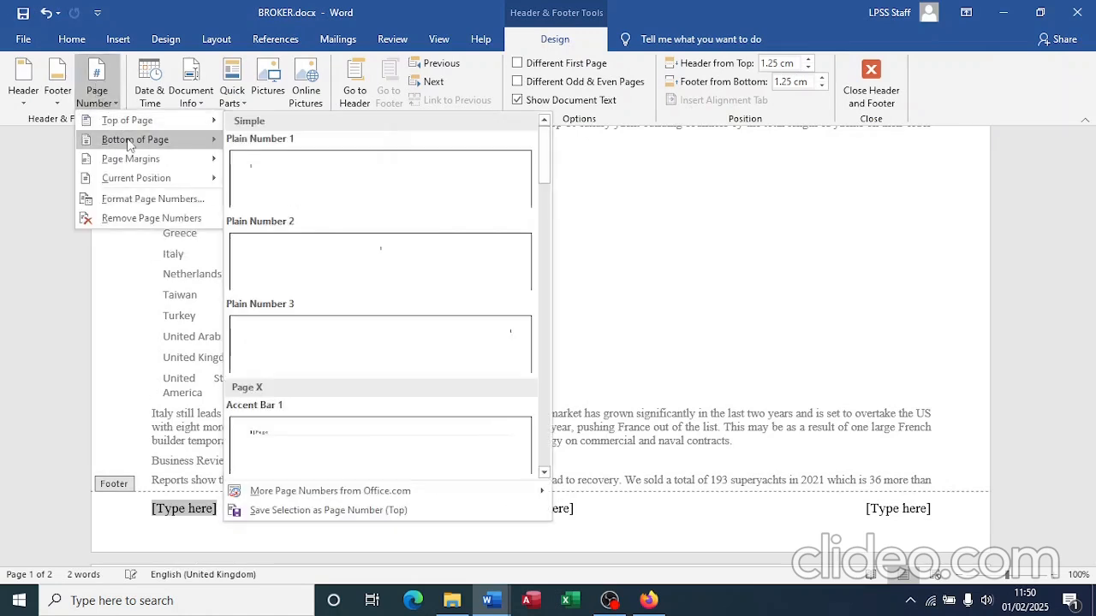
click(262, 195)
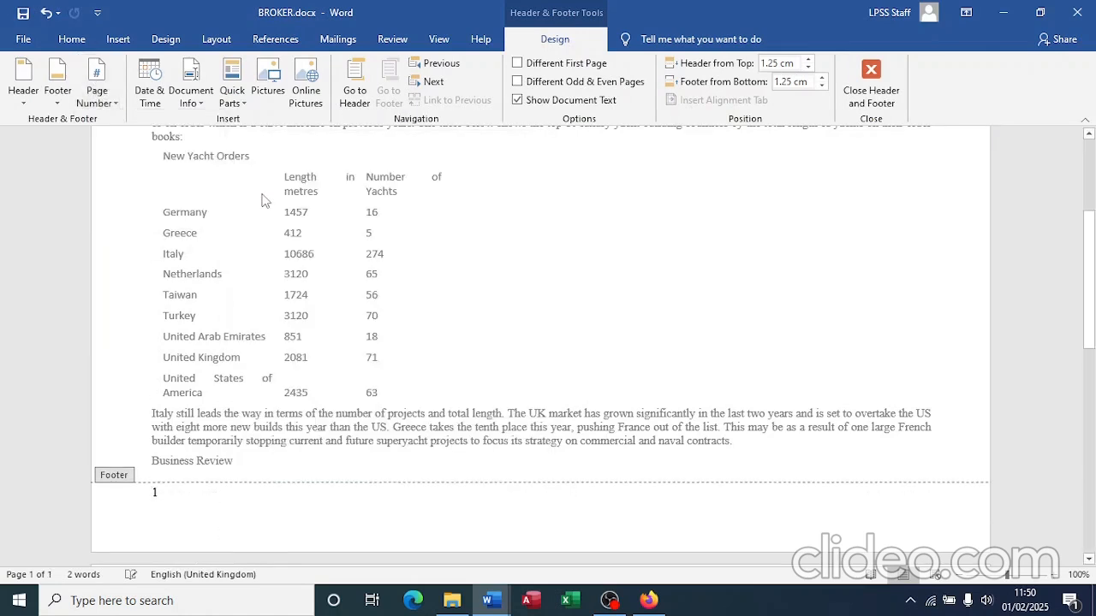
Step: Add the candidate's name, centre and candidate numbers at the footer's right, then close the footer
click(932, 494)
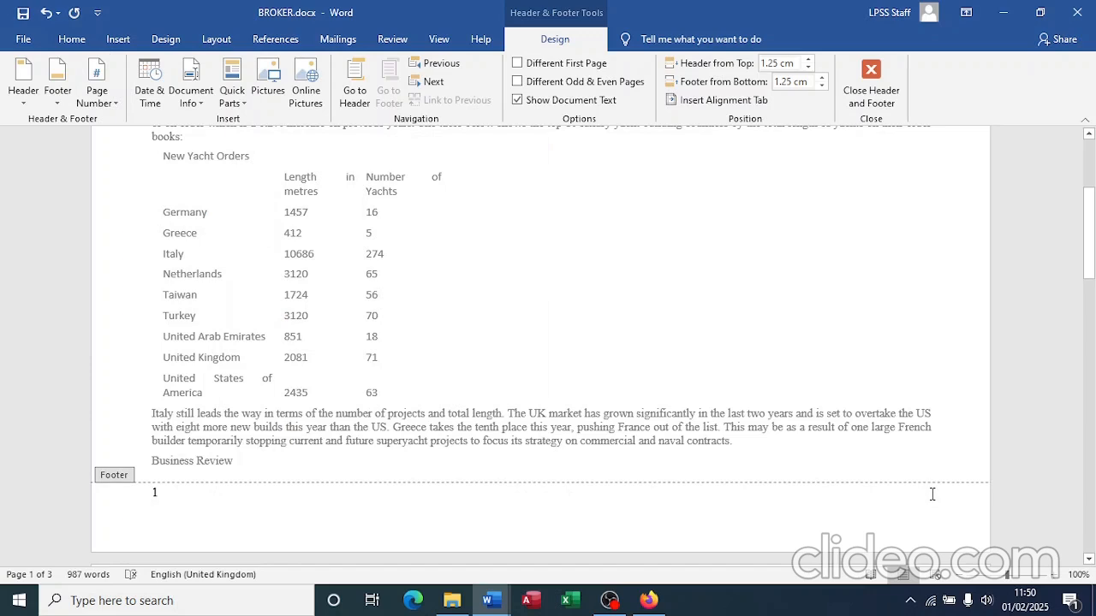
key(Tab)
key(Tab)
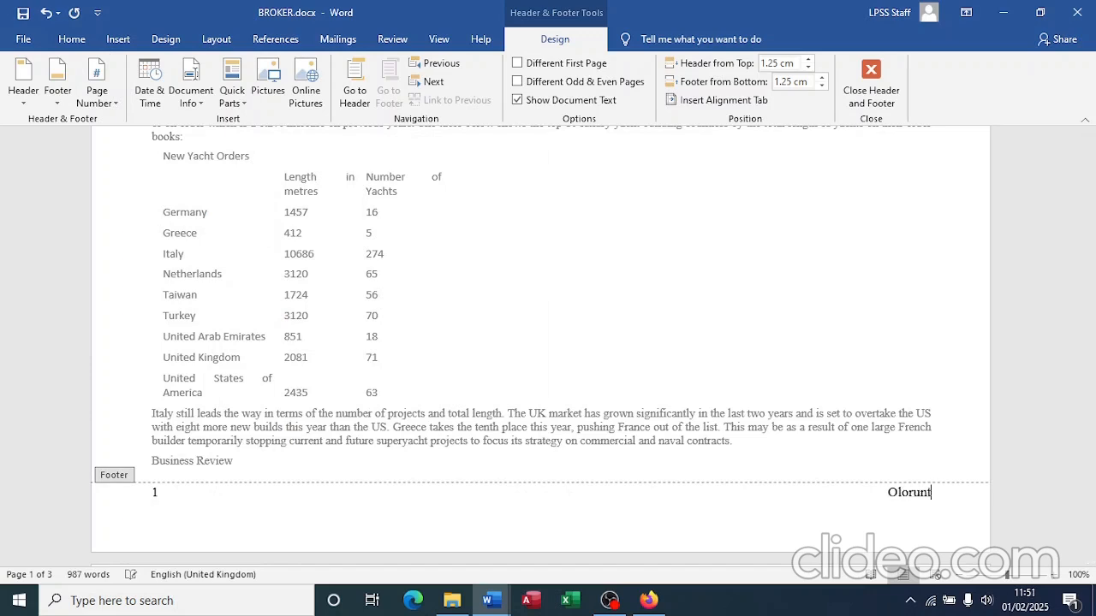
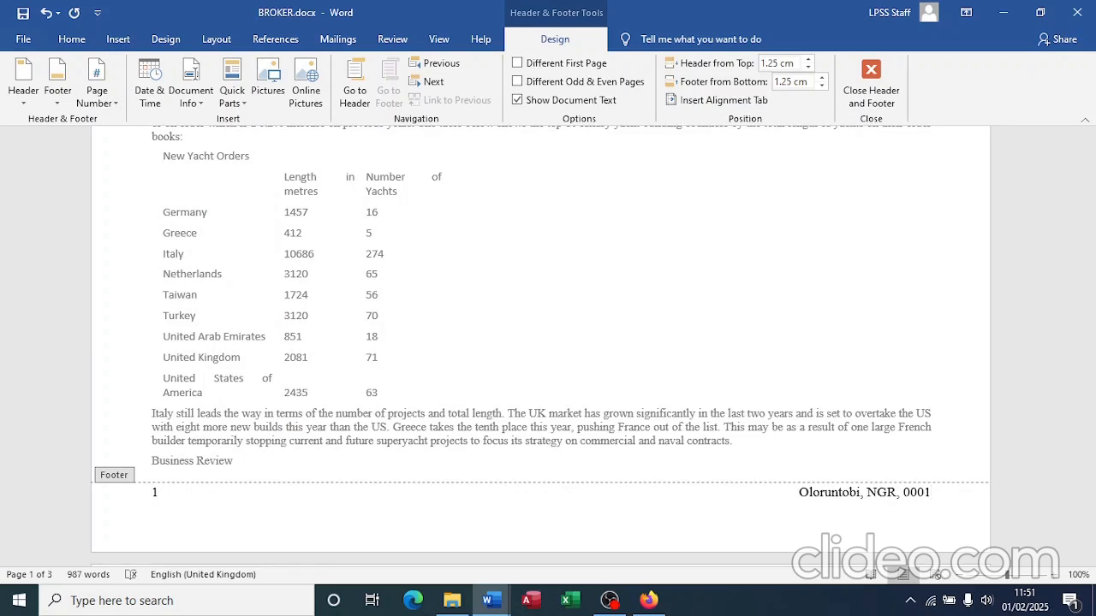
click(872, 91)
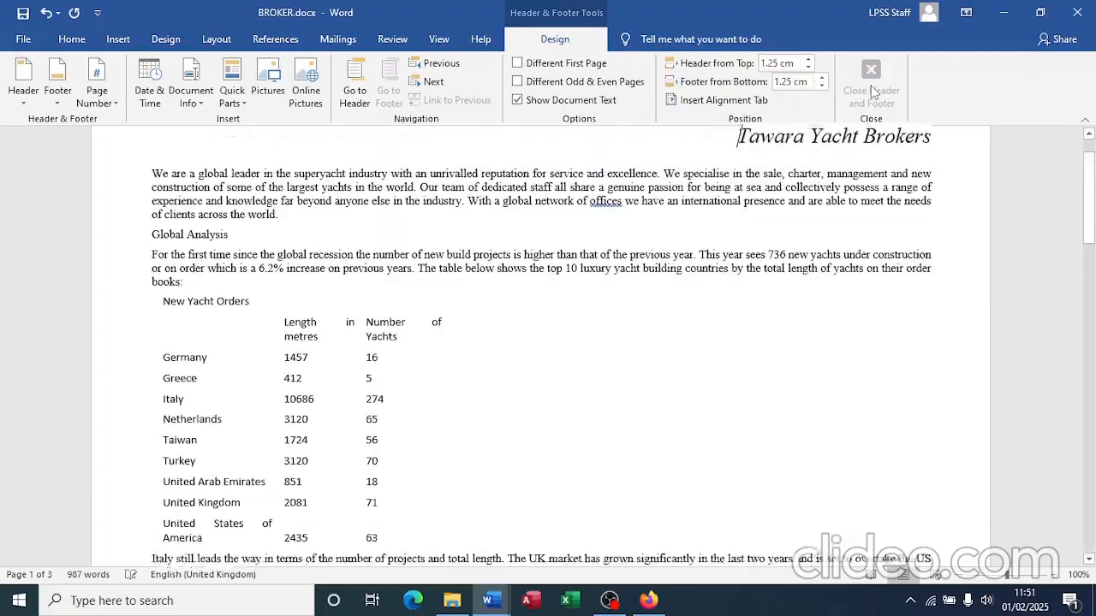
scroll(646, 347, down, 4)
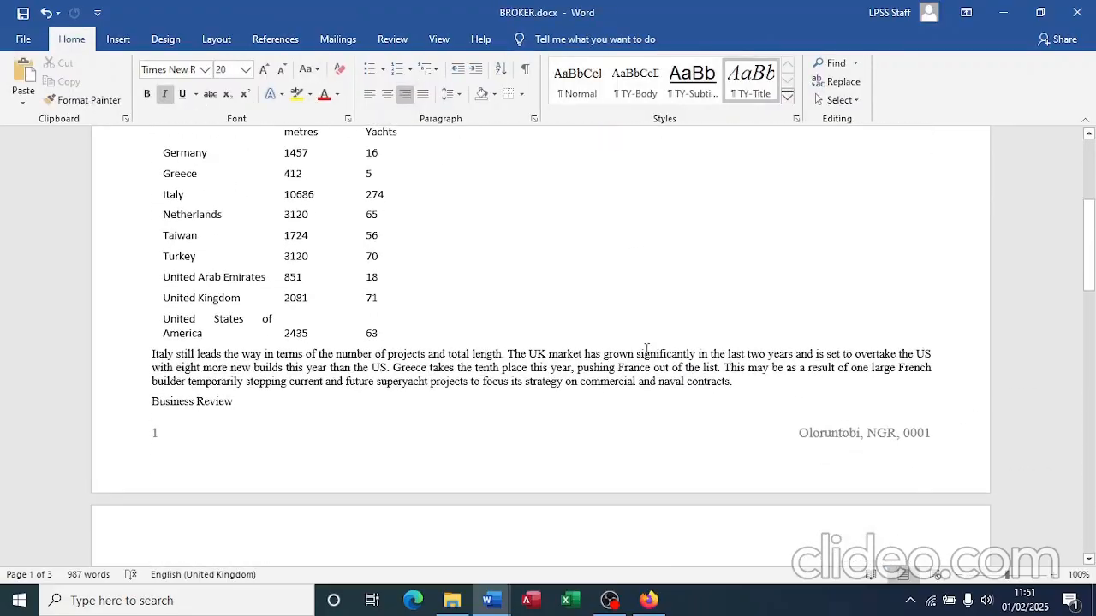
scroll(646, 346, down, 15)
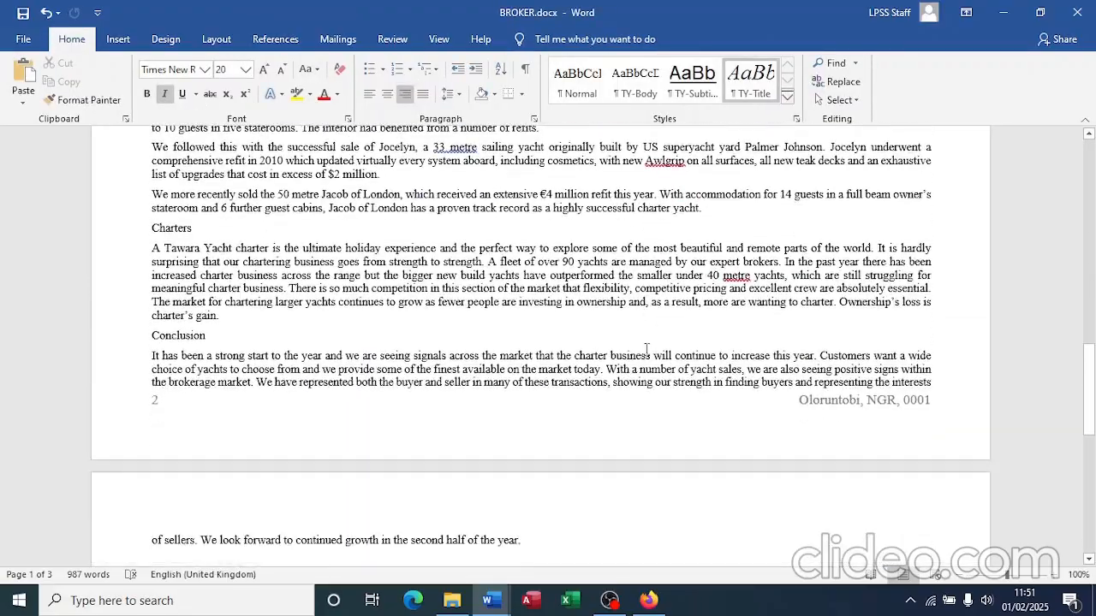
scroll(646, 347, up, 20)
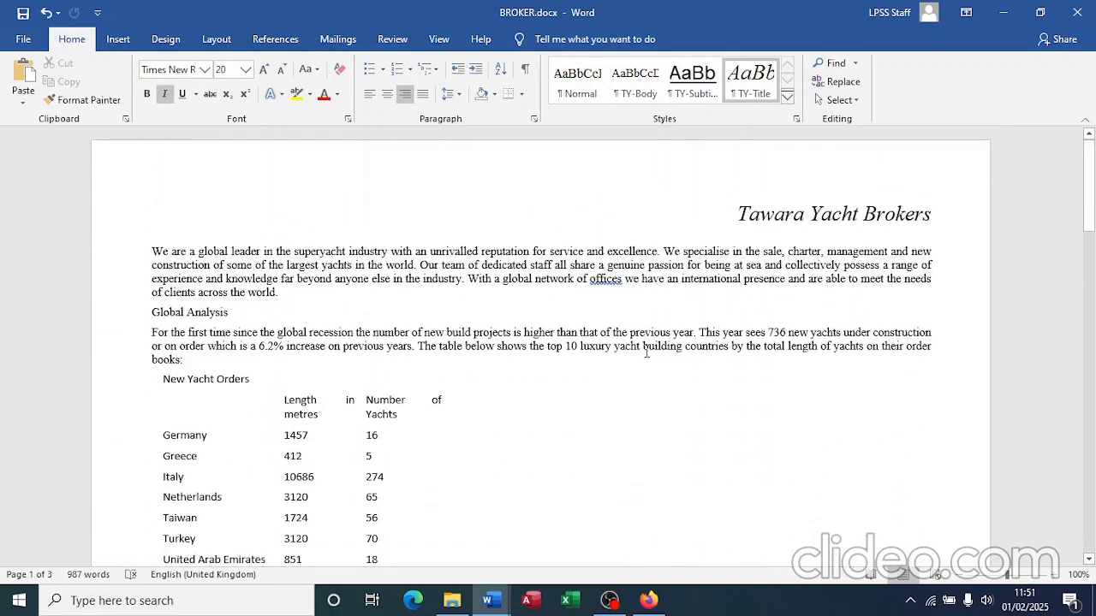
key(alt+Tab)
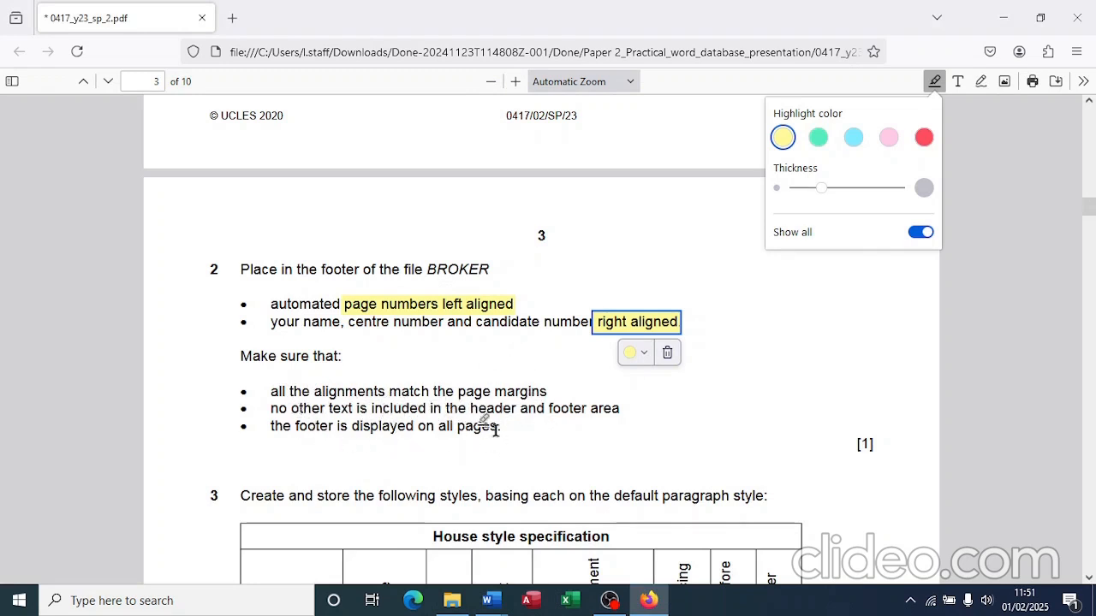
scroll(513, 453, down, 2)
scroll(514, 454, down, 6)
scroll(514, 452, up, 3)
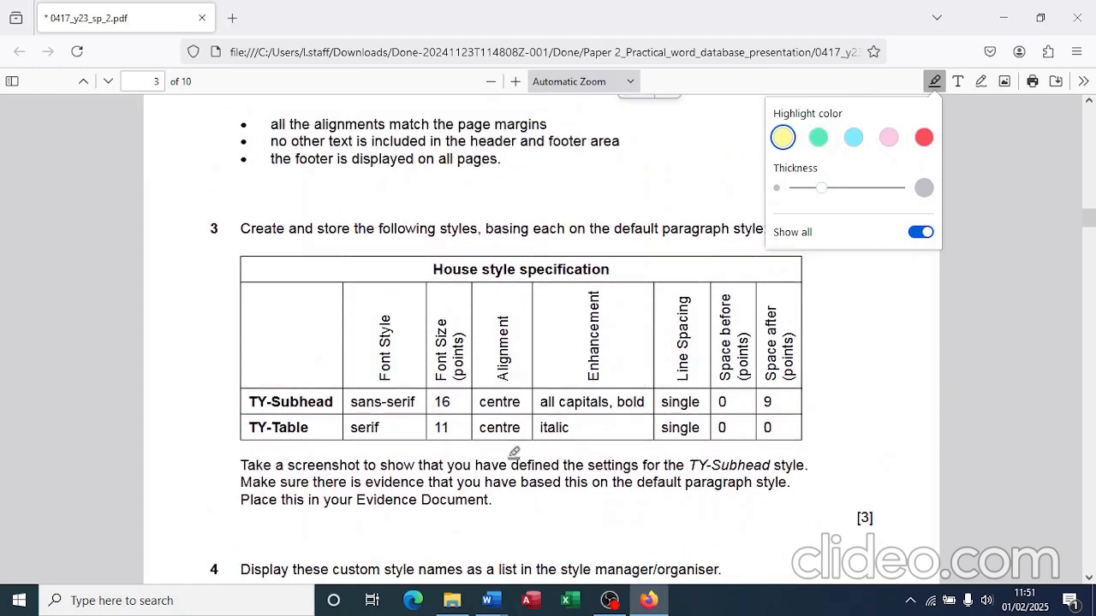
scroll(514, 452, up, 1)
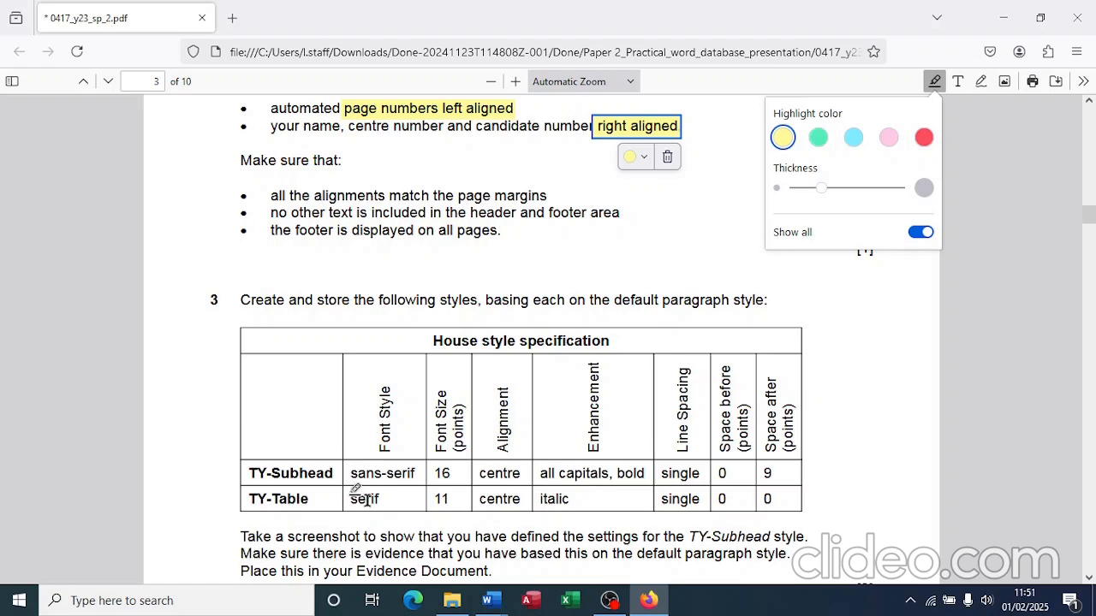
scroll(387, 377, down, 1)
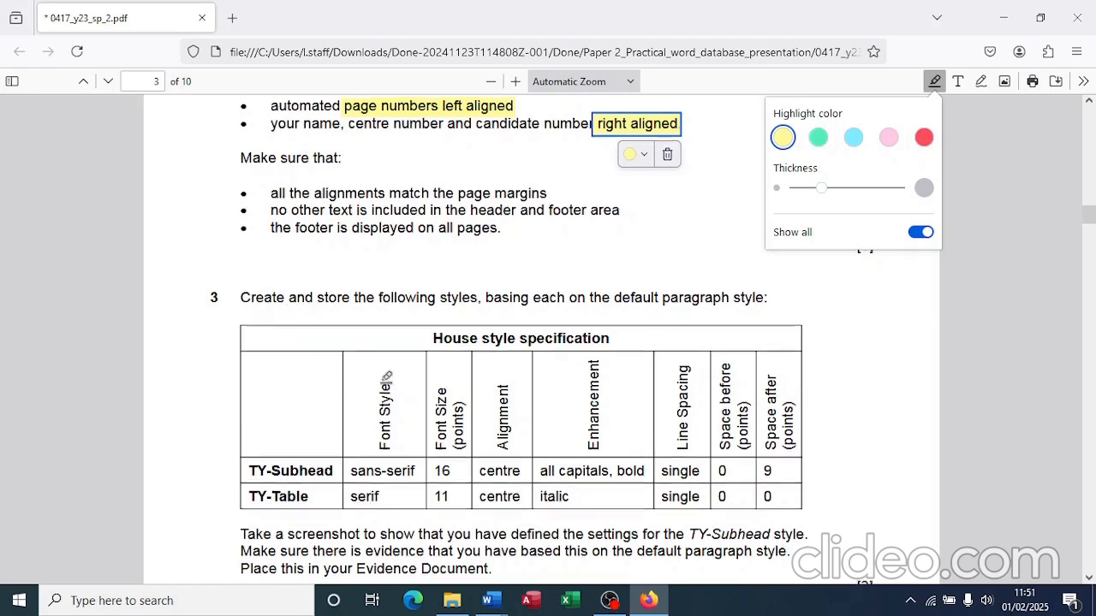
scroll(387, 377, down, 1)
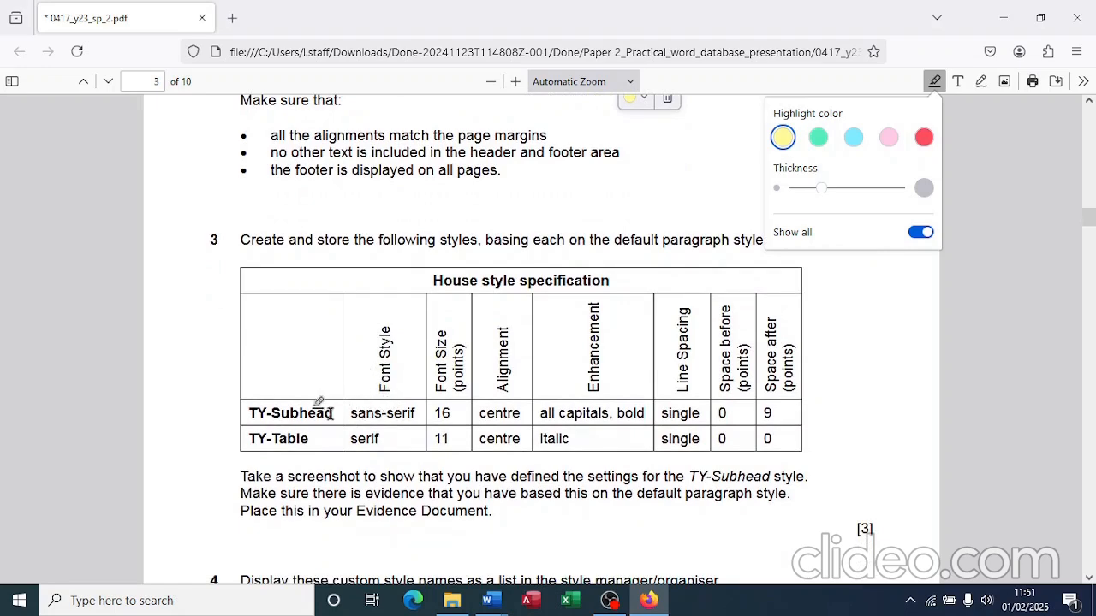
key(alt+Tab)
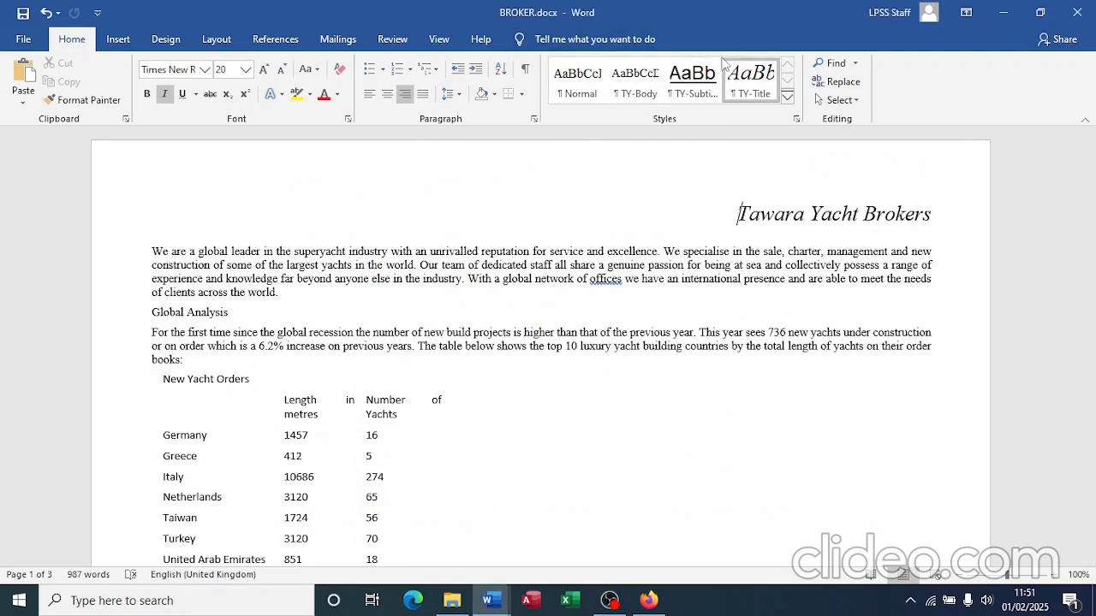
Step: From the Styles list, open Create New Style from Formatting after checking the task paper
click(796, 120)
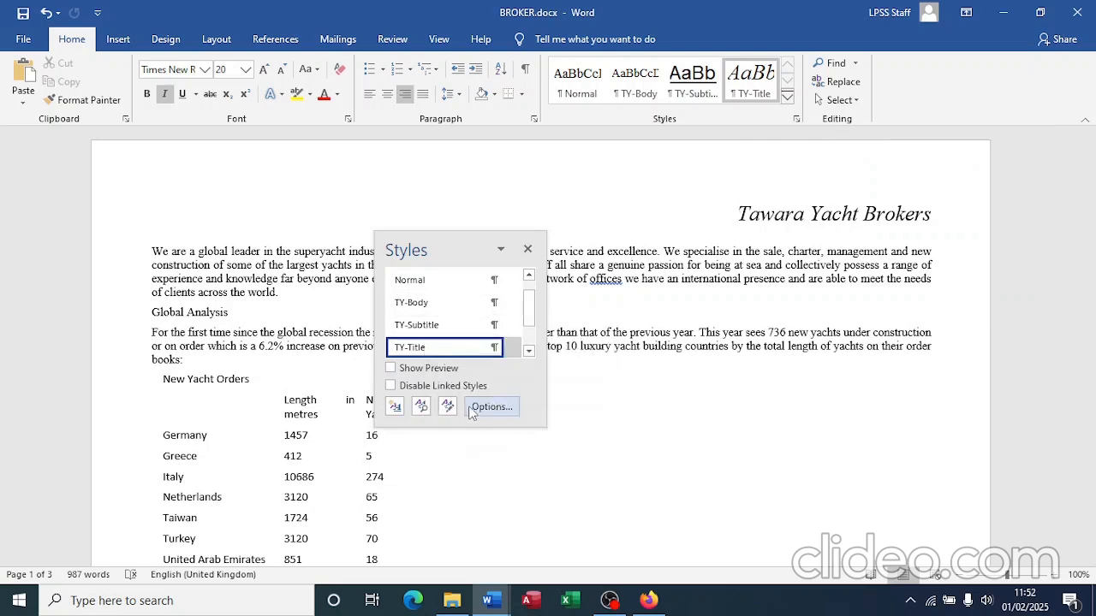
key(alt+Tab)
key(alt+Tab)
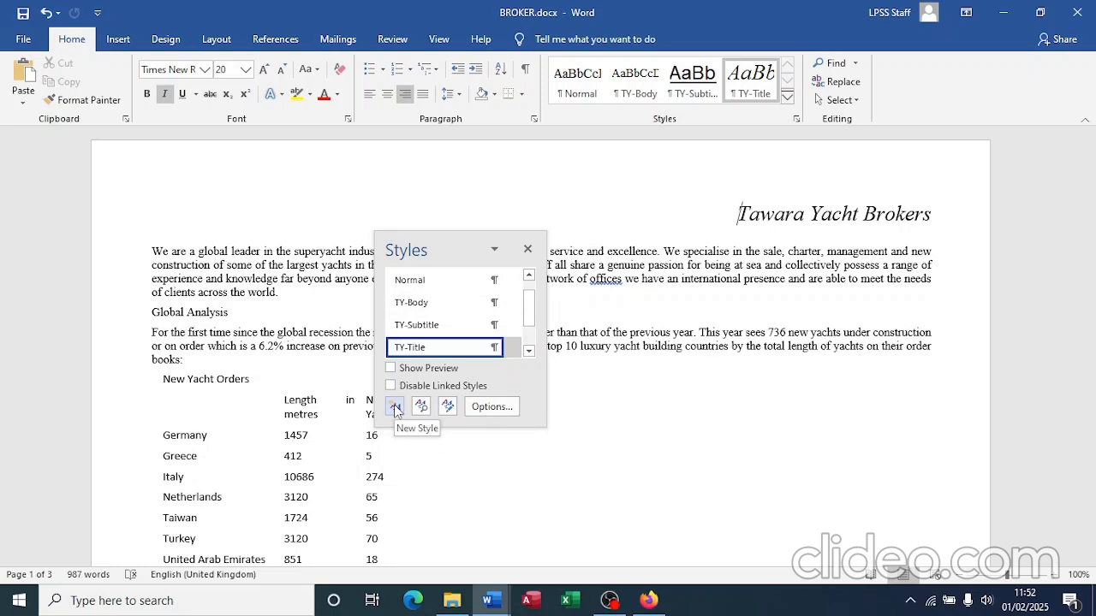
click(396, 410)
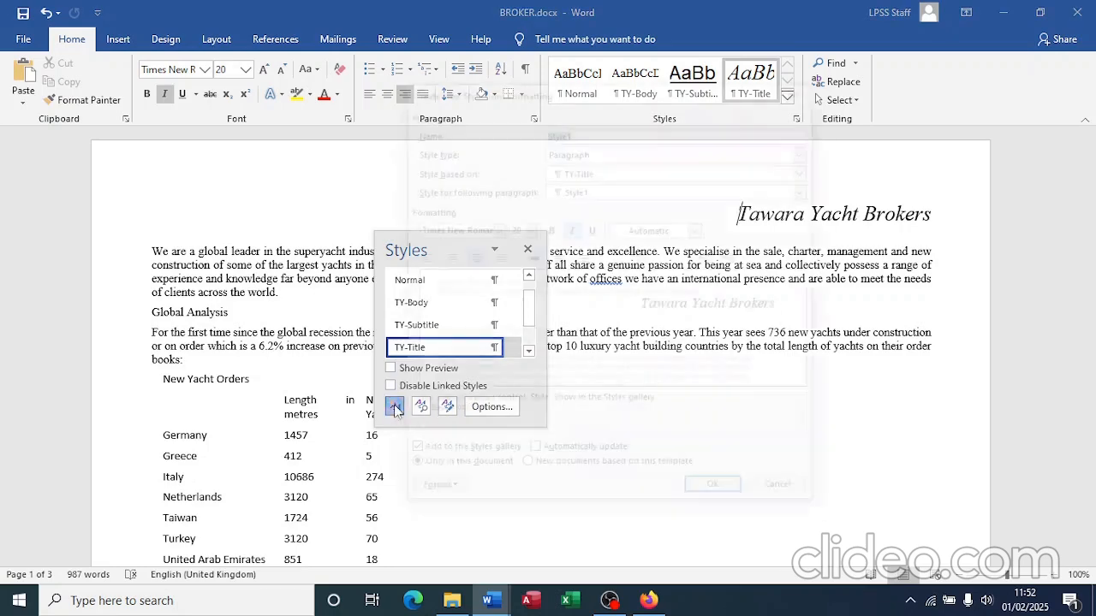
key(alt+Tab)
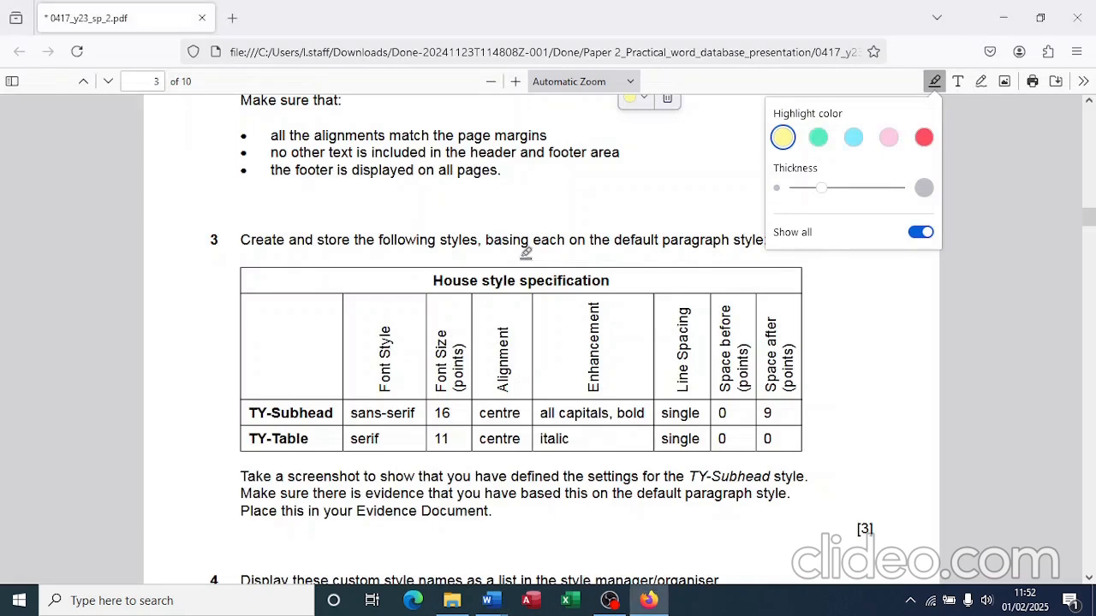
Step: Name the new paragraph style TY-Subhead and base it on Normal
key(alt+Tab)
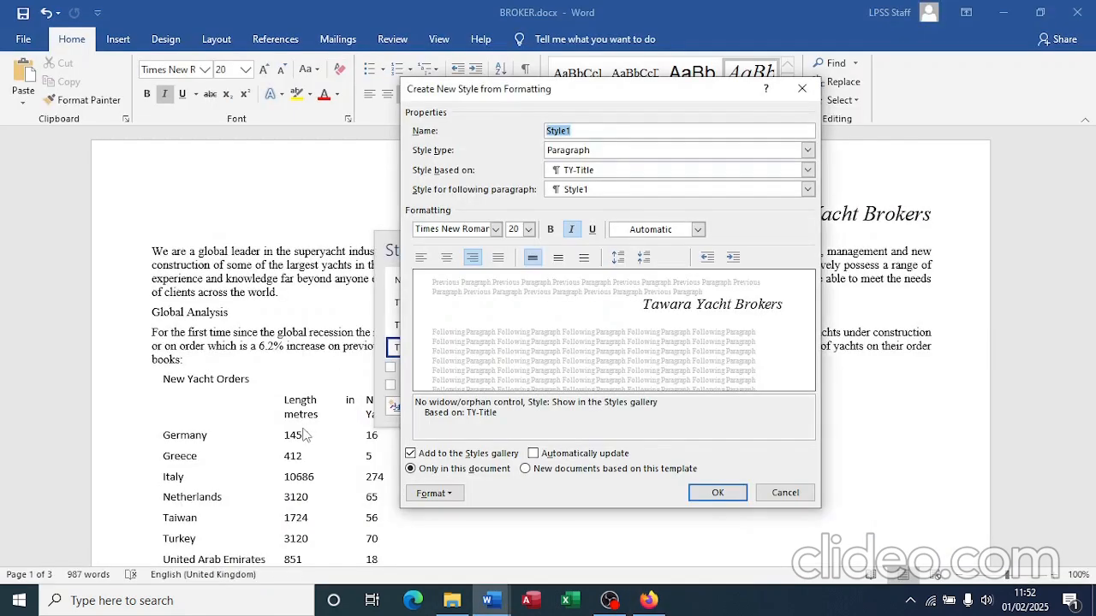
text(TY-Subhead)
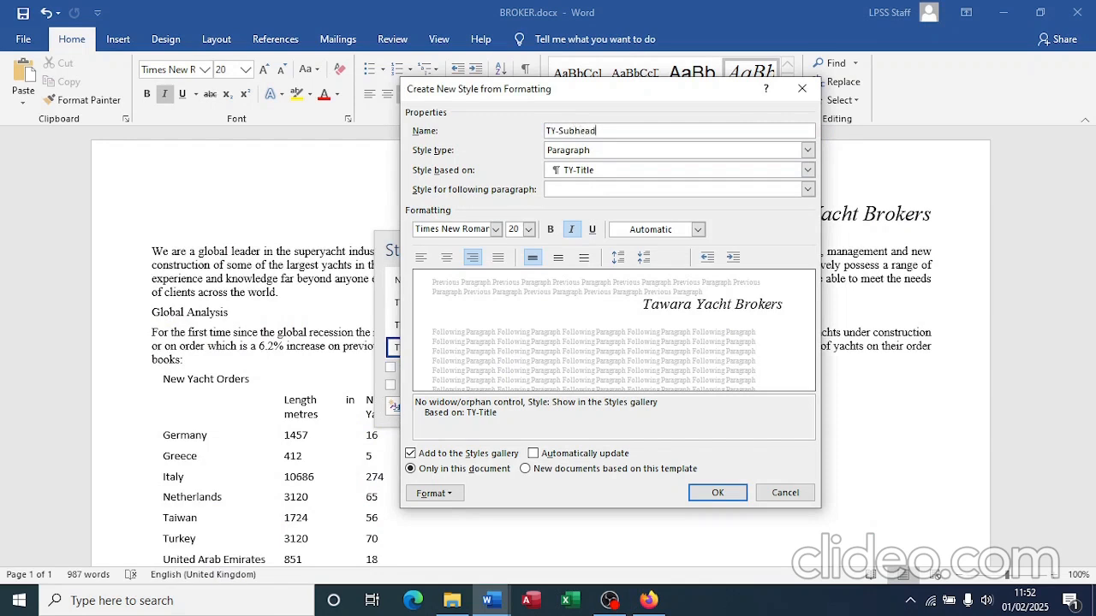
click(603, 153)
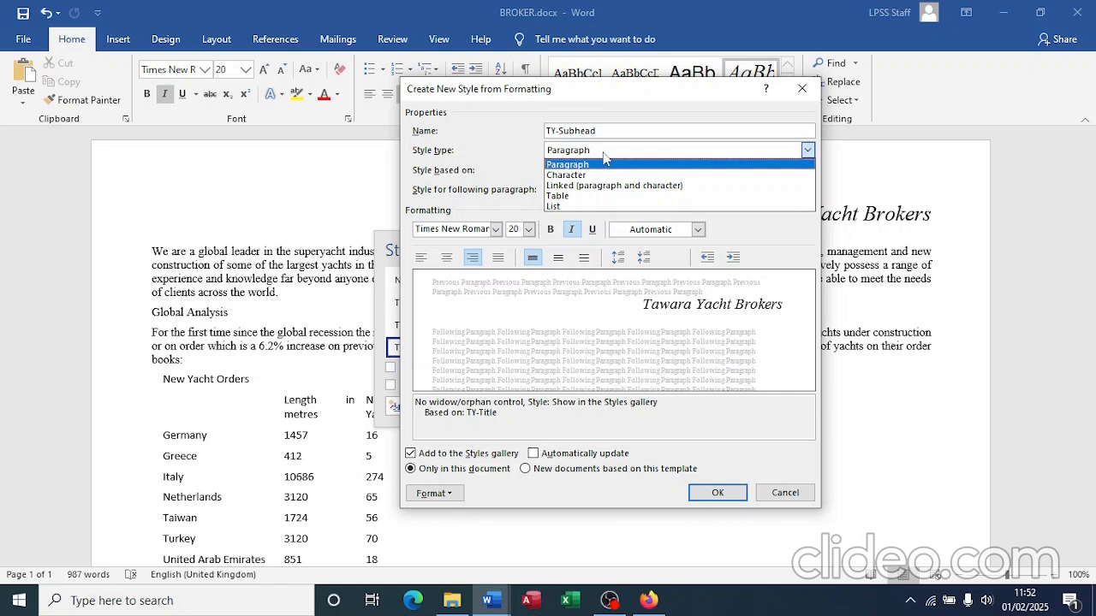
click(602, 163)
click(602, 169)
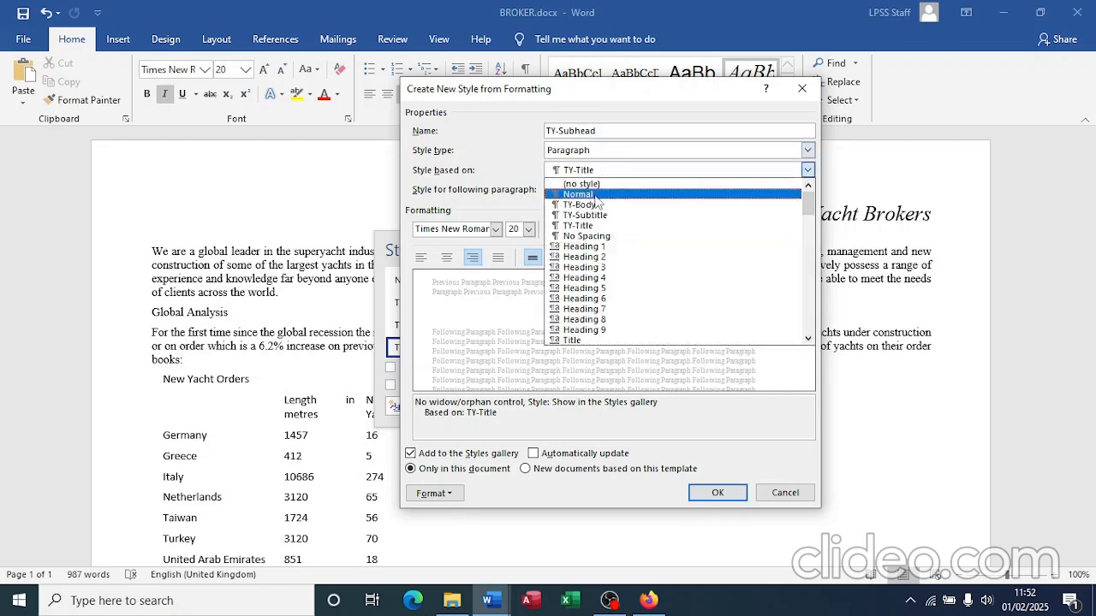
click(582, 194)
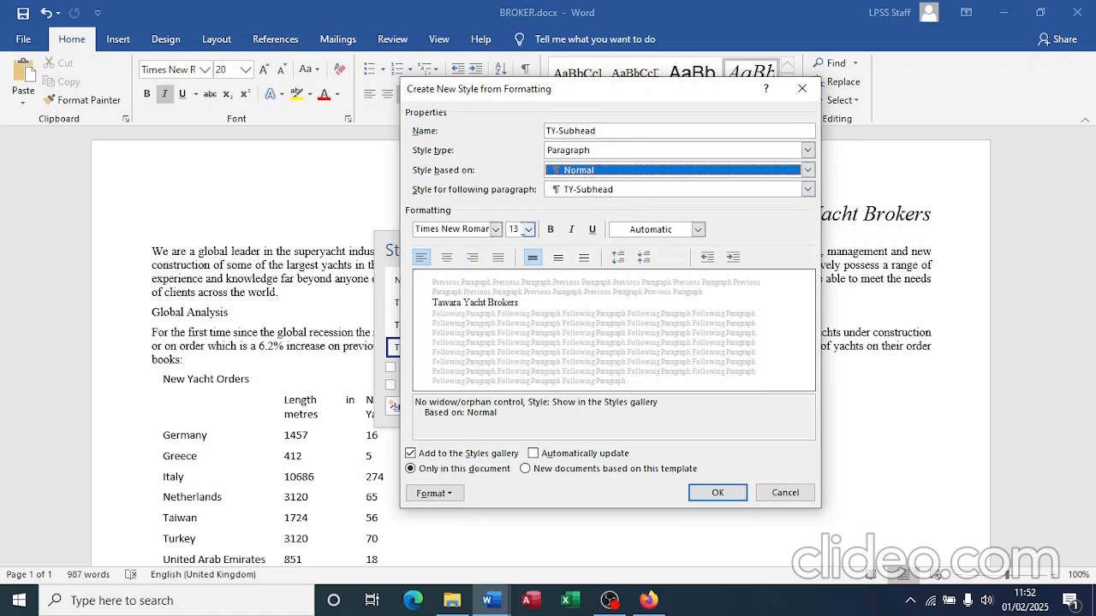
Step: Make TY-Subhead 16 pt, centred, all caps and bold
click(529, 229)
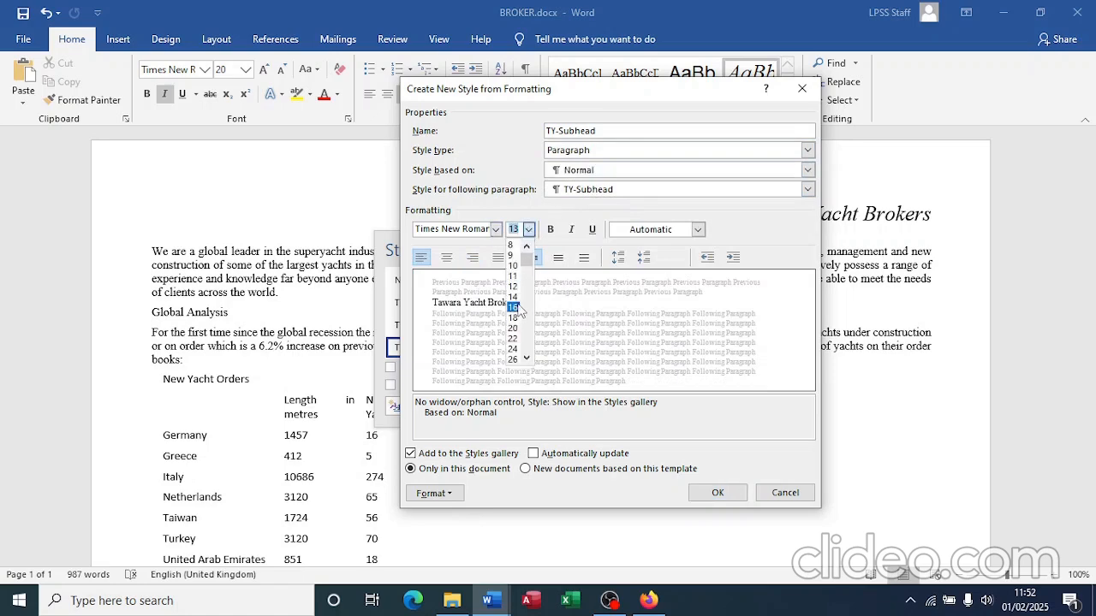
click(514, 307)
key(alt+Tab)
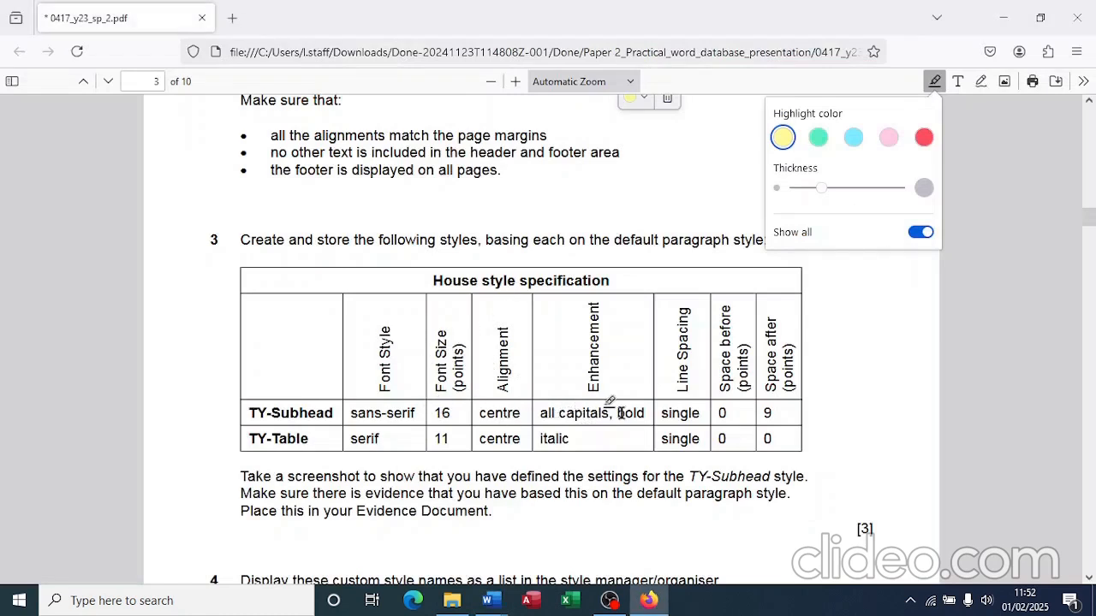
key(alt+Tab)
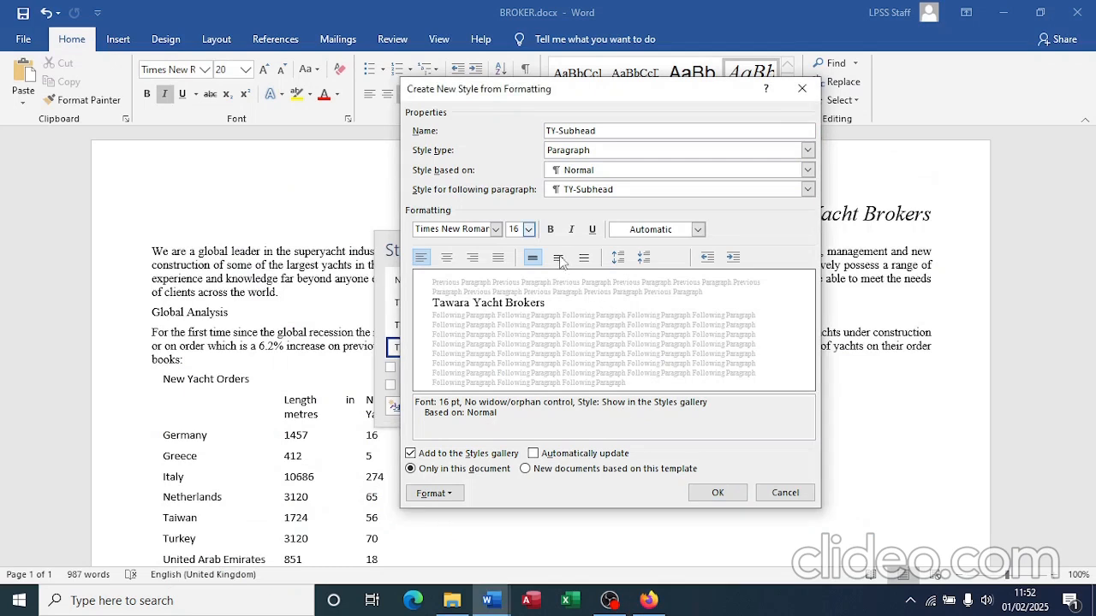
click(446, 259)
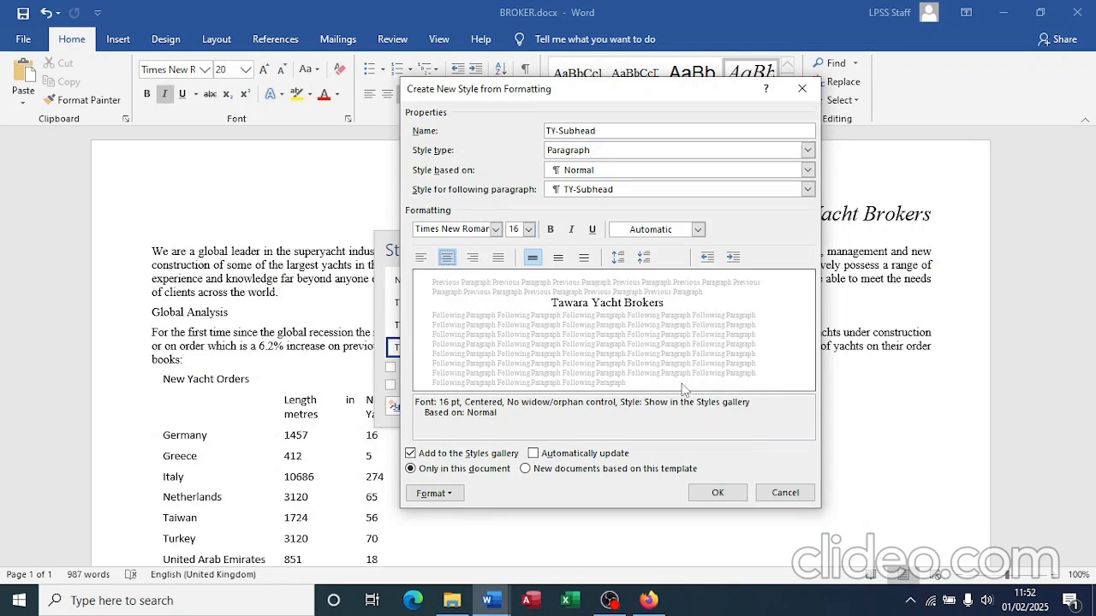
click(452, 495)
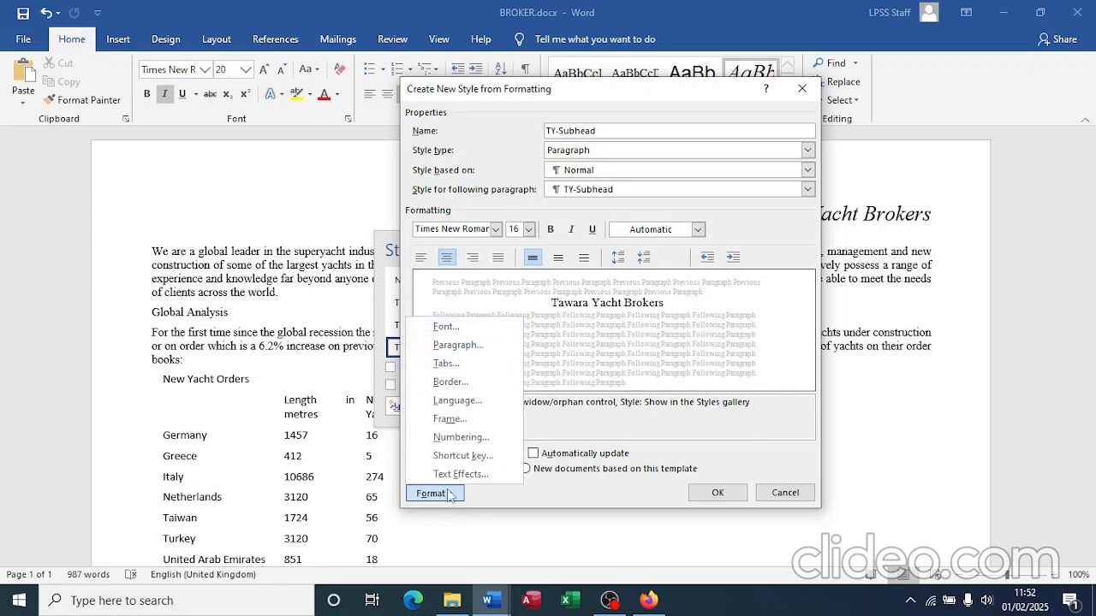
click(463, 325)
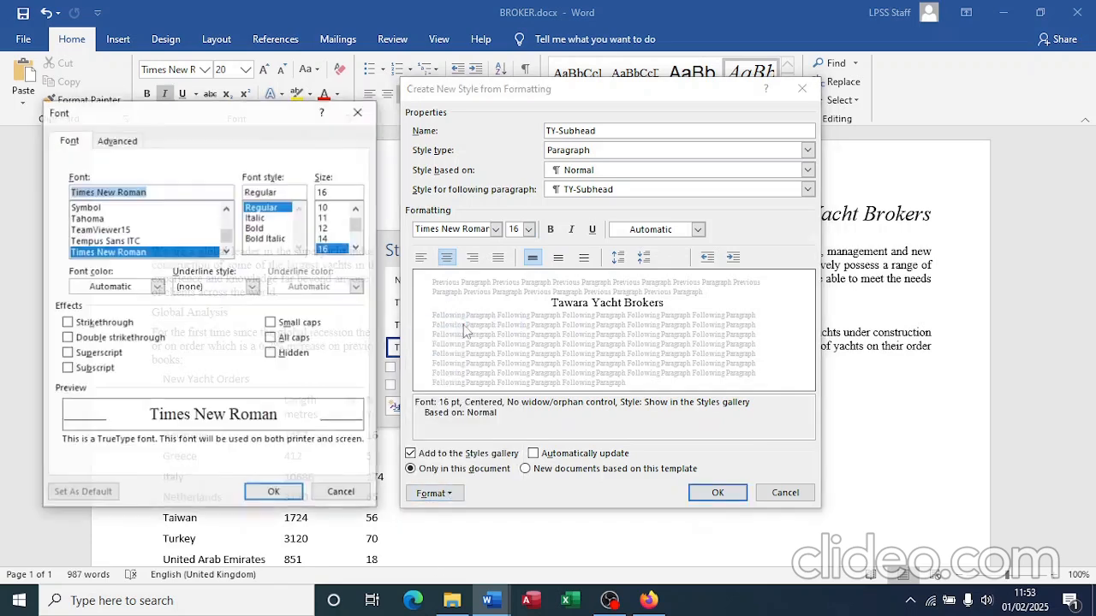
click(273, 340)
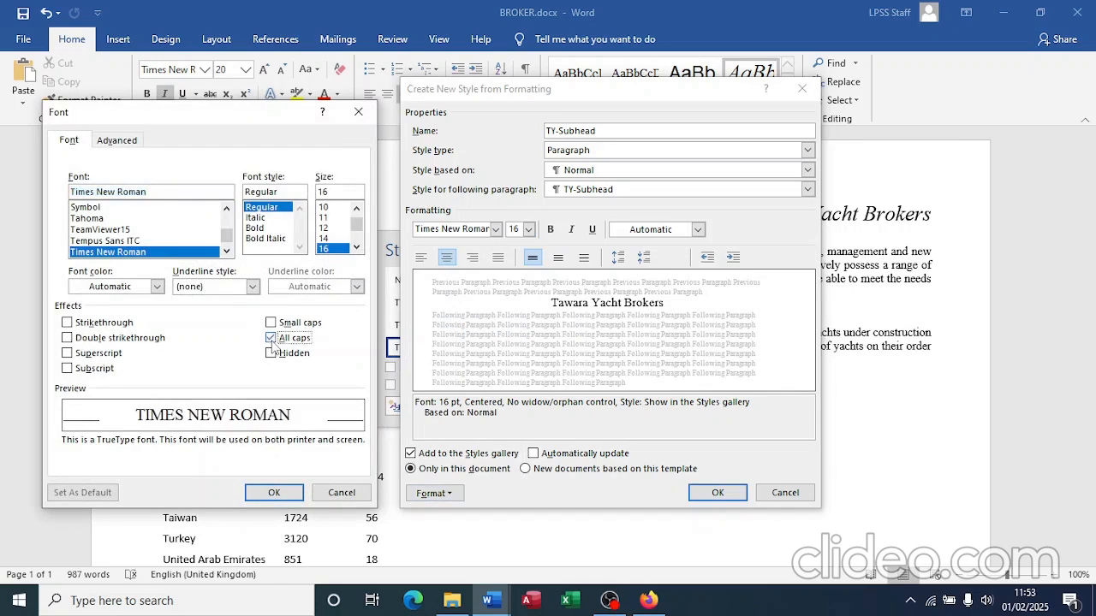
click(274, 492)
click(550, 231)
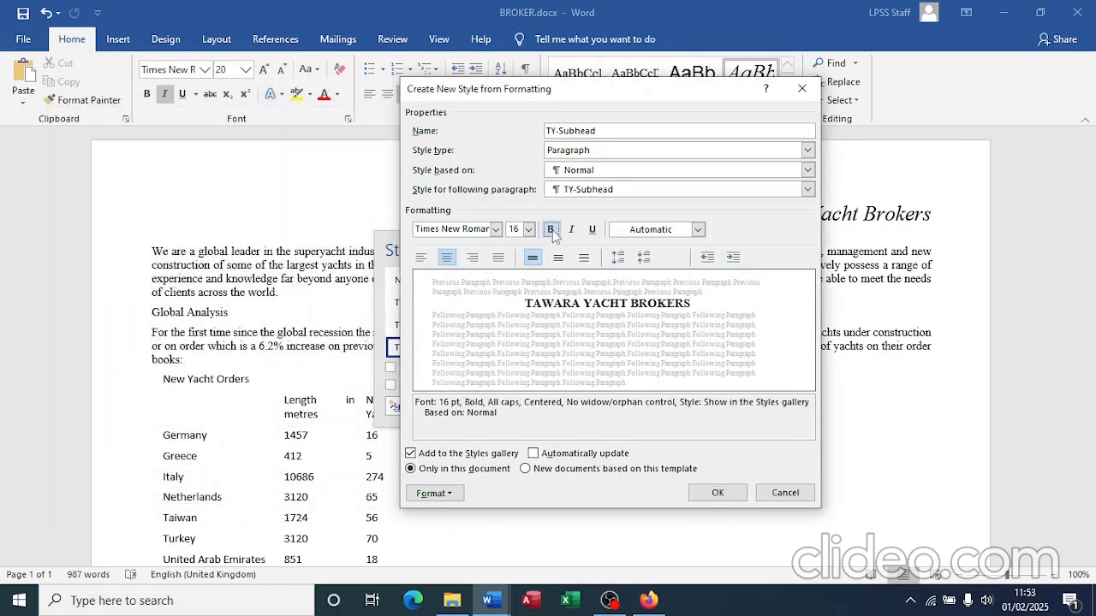
key(alt+Tab)
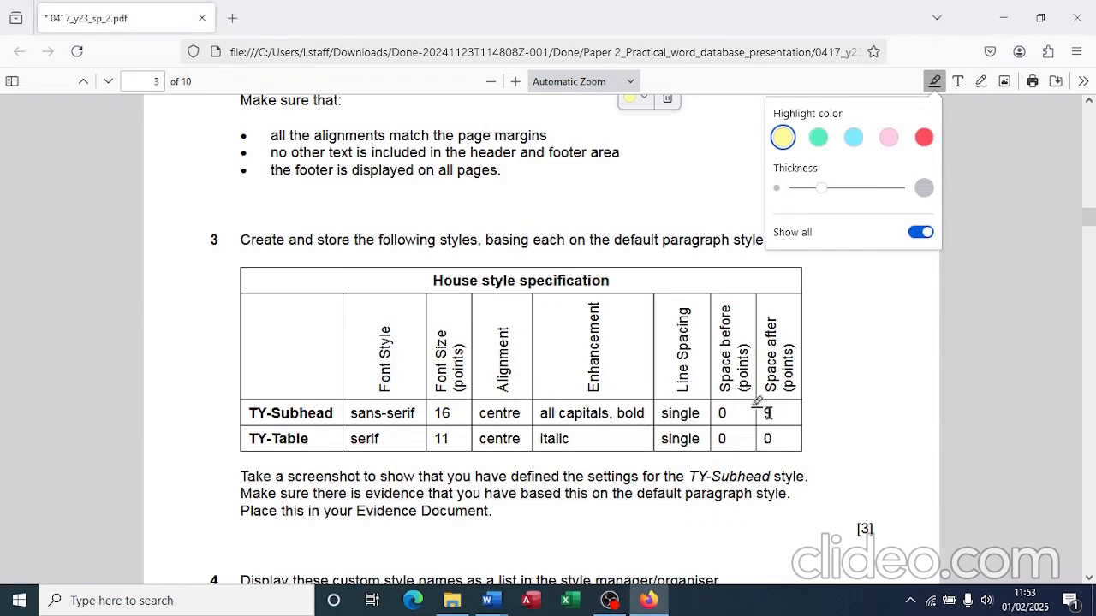
key(alt+Tab)
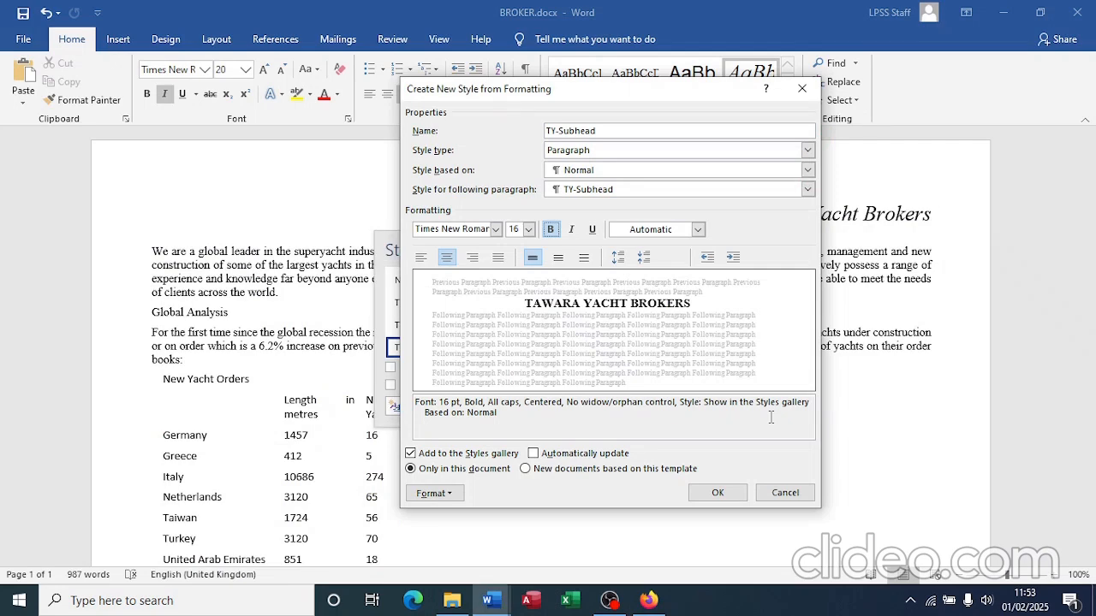
Step: Set TY-Subhead's paragraph spacing to 0 pt before and 9 pt after
click(450, 494)
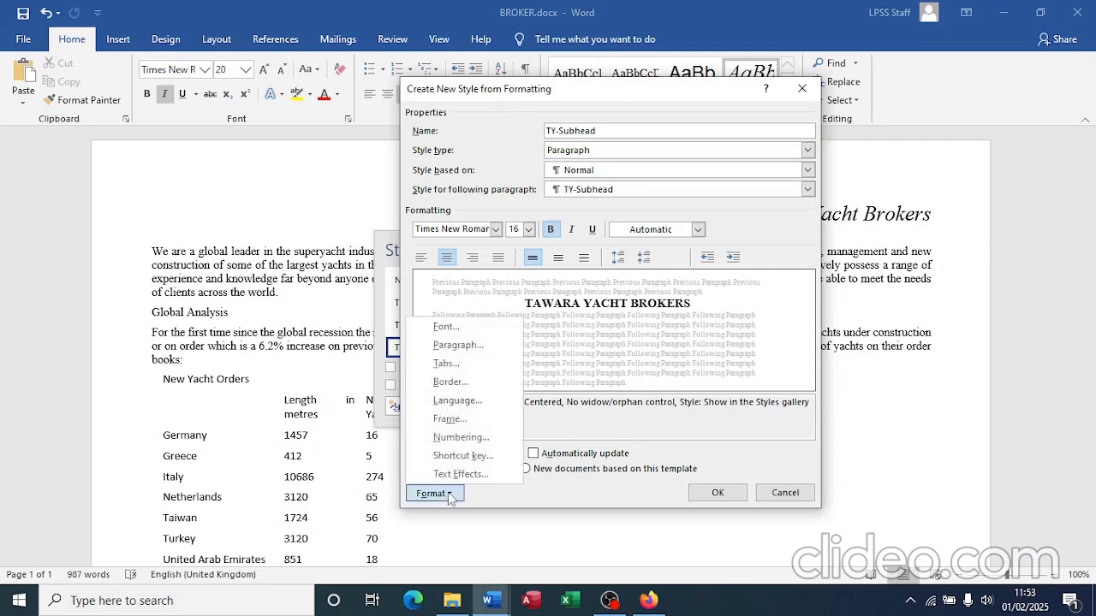
click(466, 344)
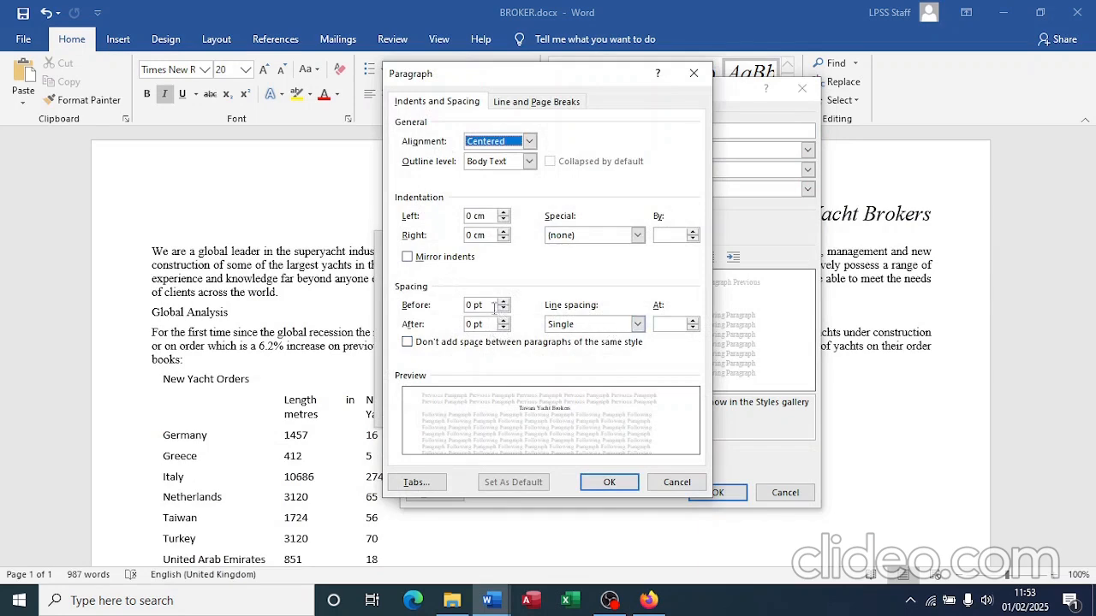
click(474, 324)
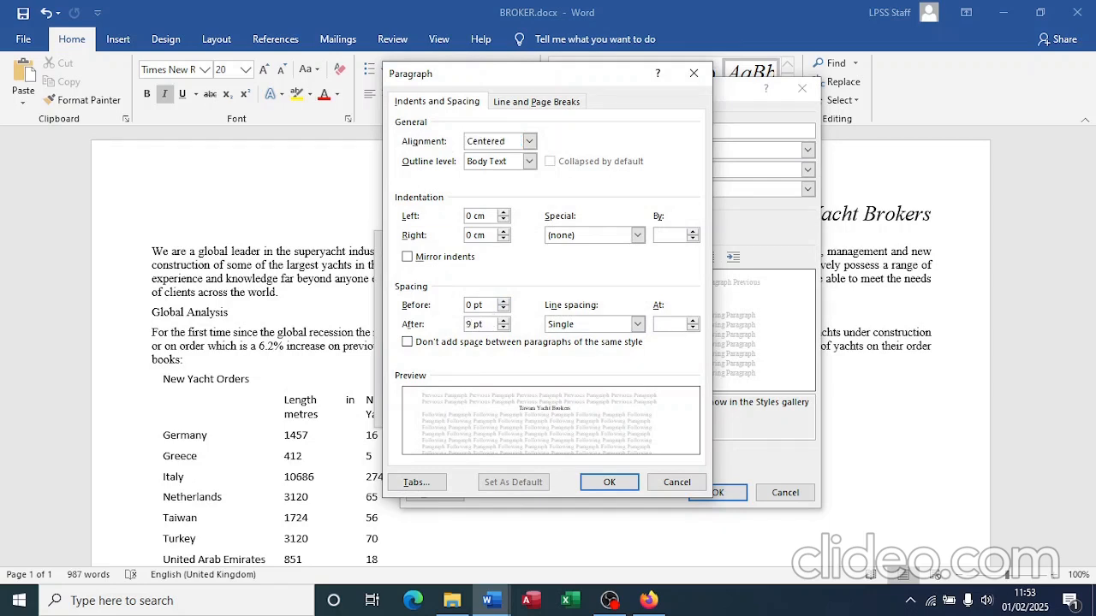
click(606, 483)
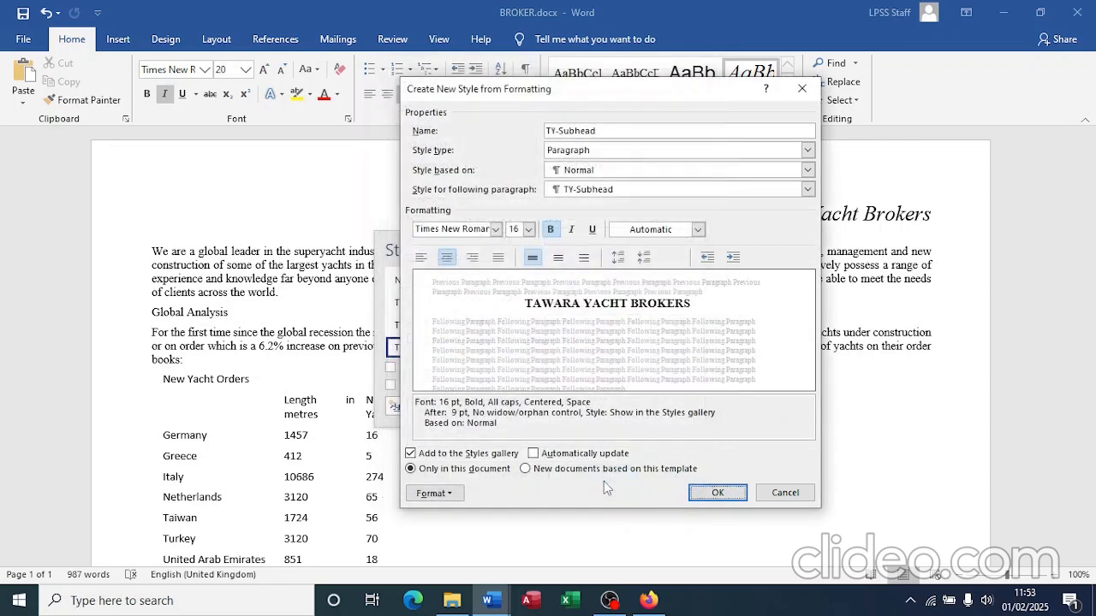
key(alt+Tab)
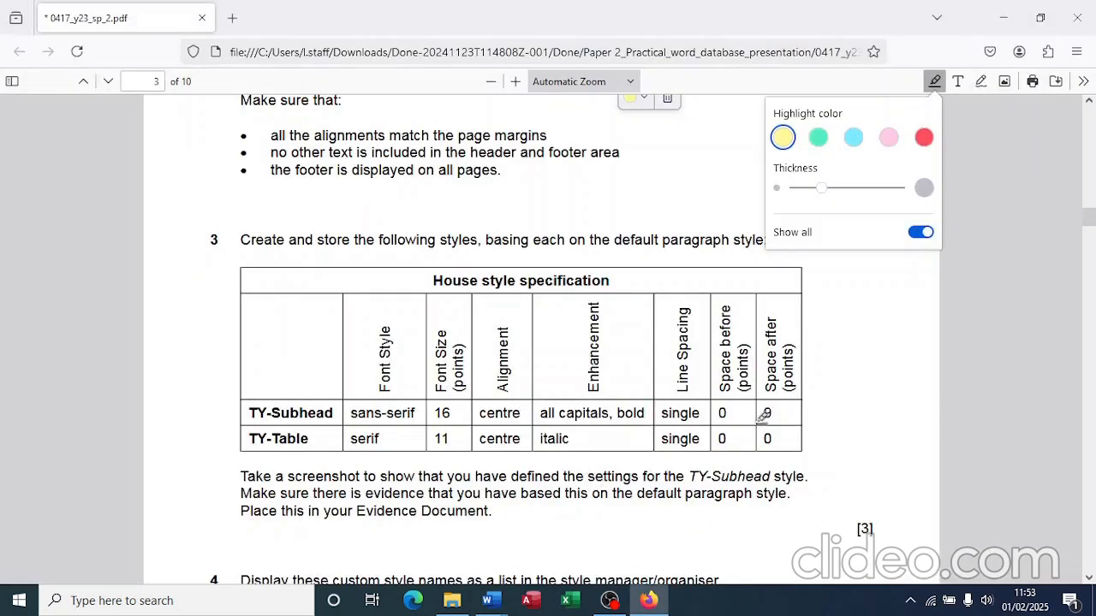
key(alt+Tab)
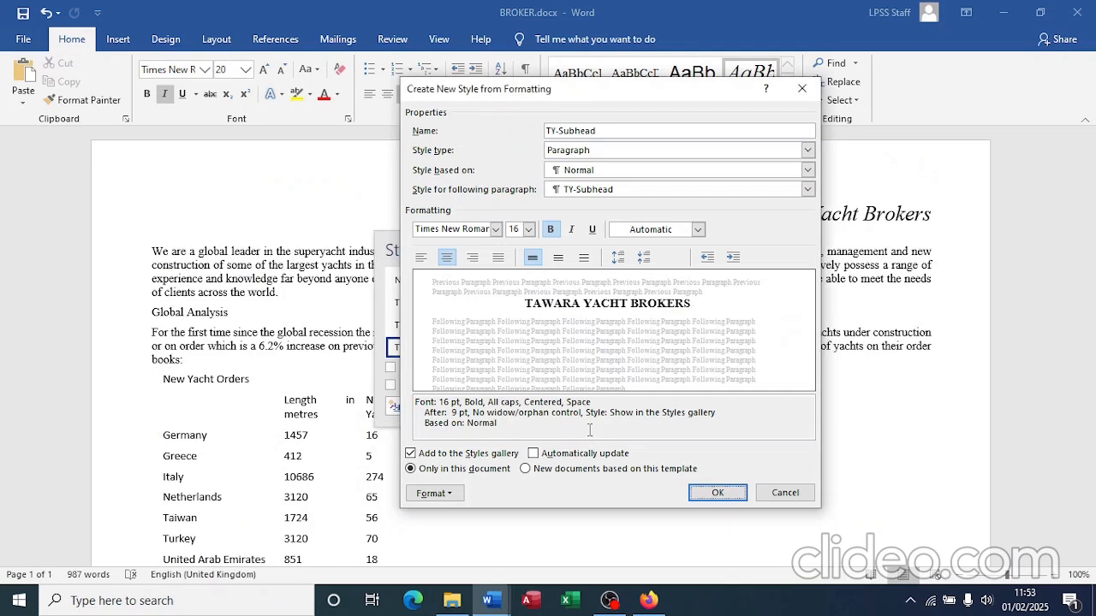
key(alt+Tab)
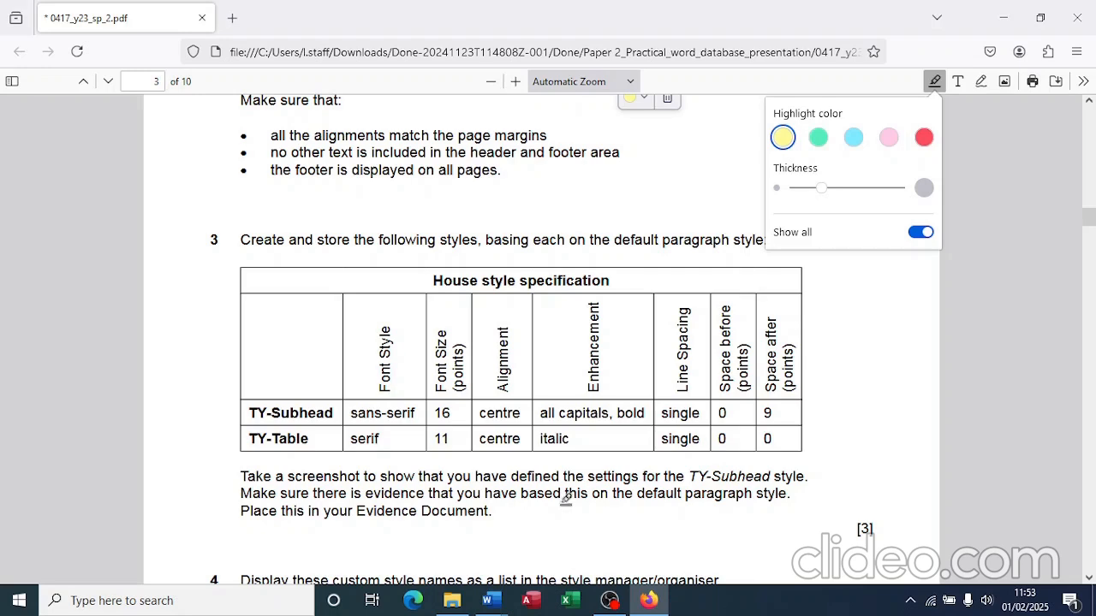
key(alt+Tab)
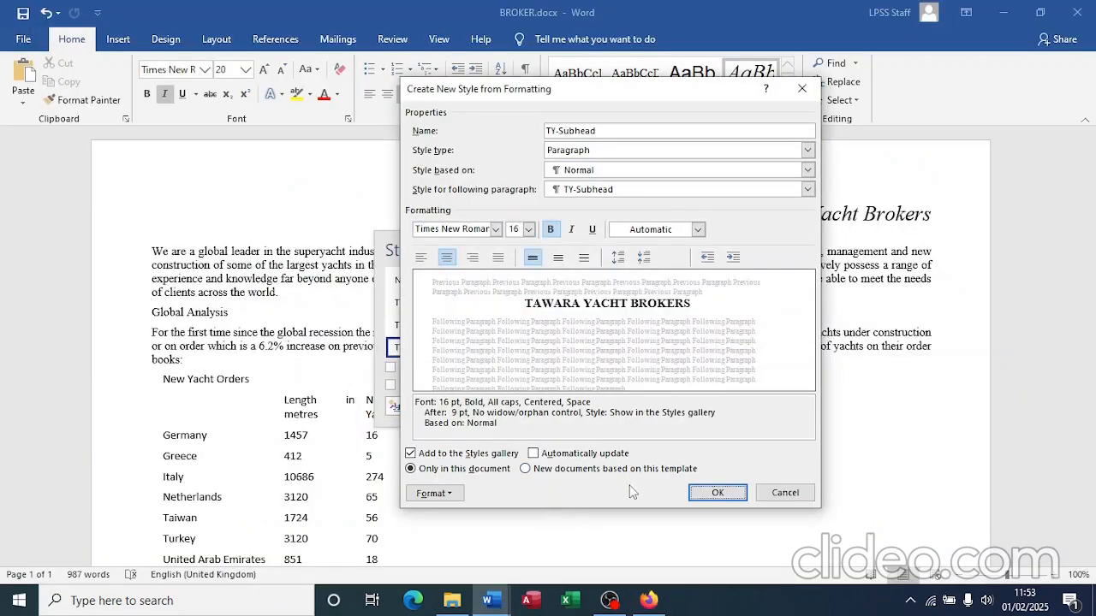
key(super+shift+s)
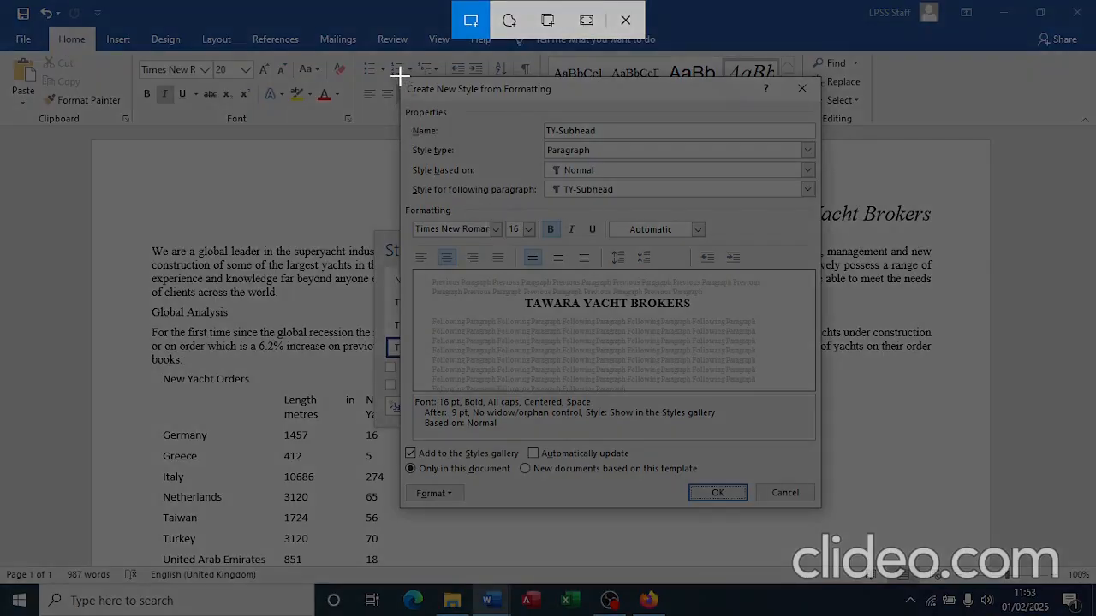
Step: Snip the TY-Subhead settings, save the style, and close the Styles list
mouse_move(399, 76)
mouse_down()
mouse_move(677, 289)
mouse_move(813, 476)
mouse_move(821, 508)
mouse_up()
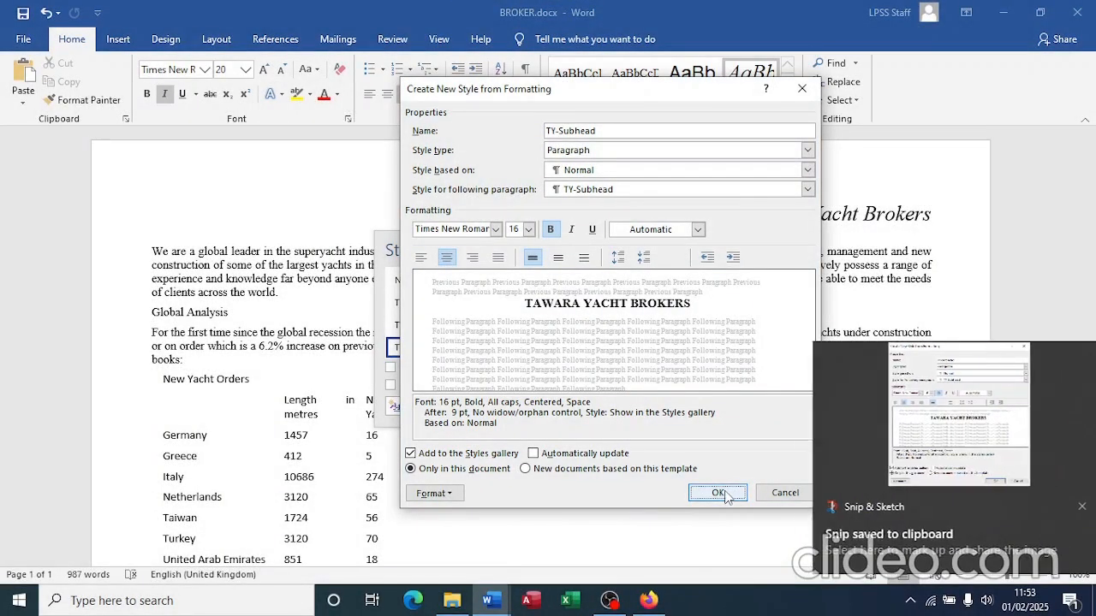
click(717, 493)
mouse_move(502, 605)
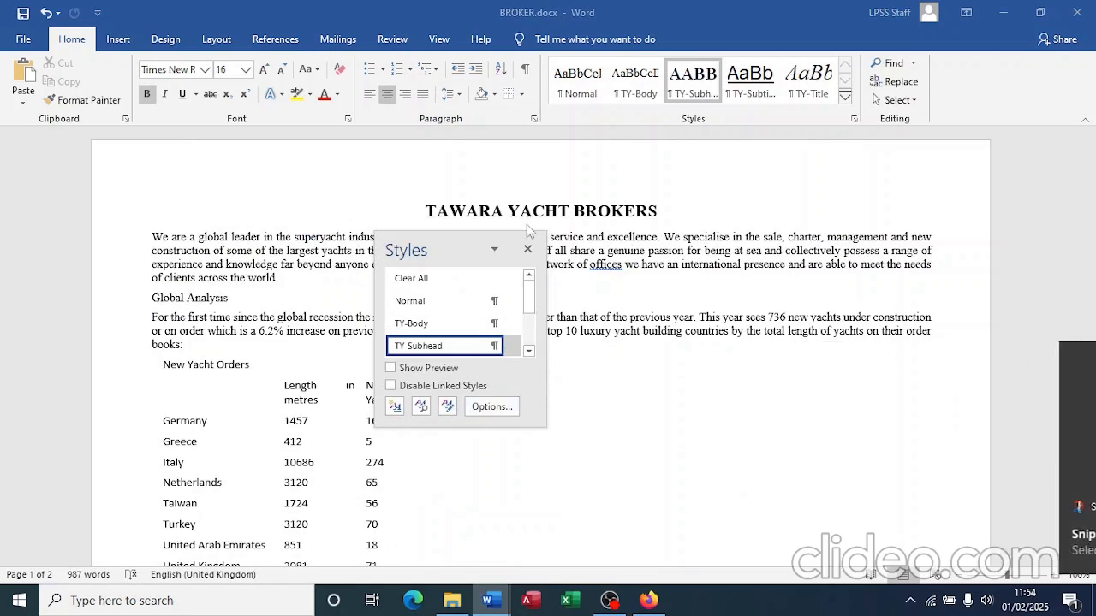
click(528, 249)
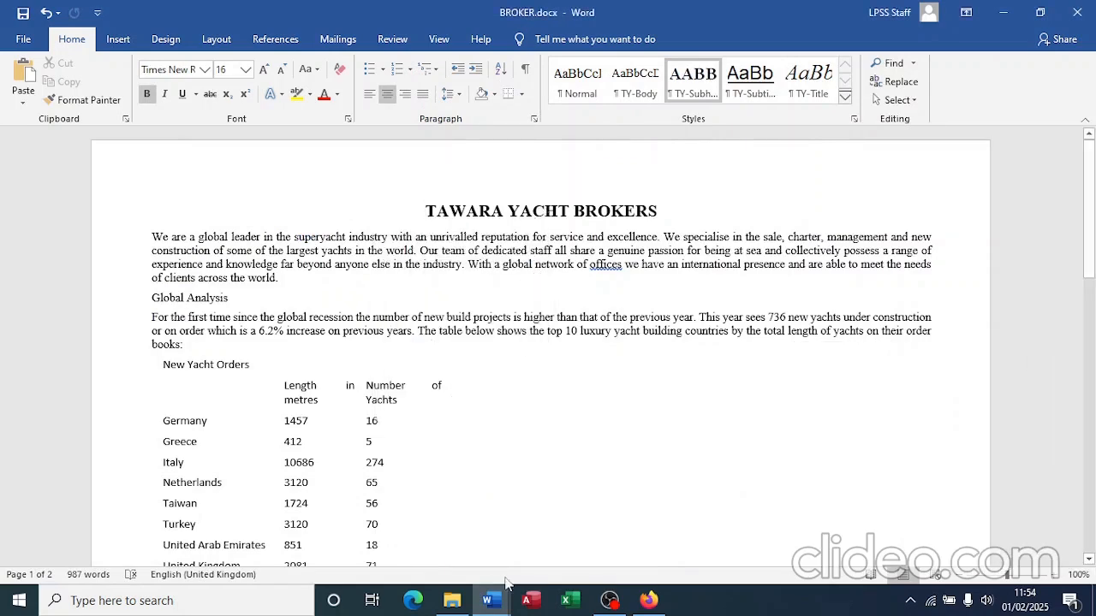
Step: Paste the style screenshot under Step 3 in SP02EVIDENCE0001.docx, then return to the exam PDF
mouse_move(487, 600)
click(412, 531)
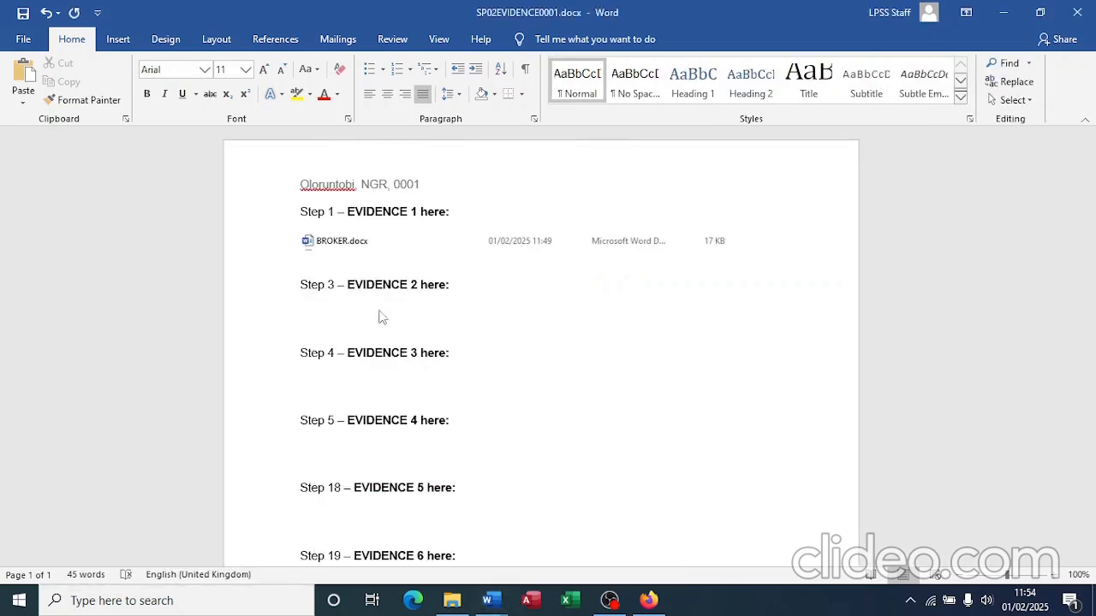
click(364, 314)
key(ctrl+v)
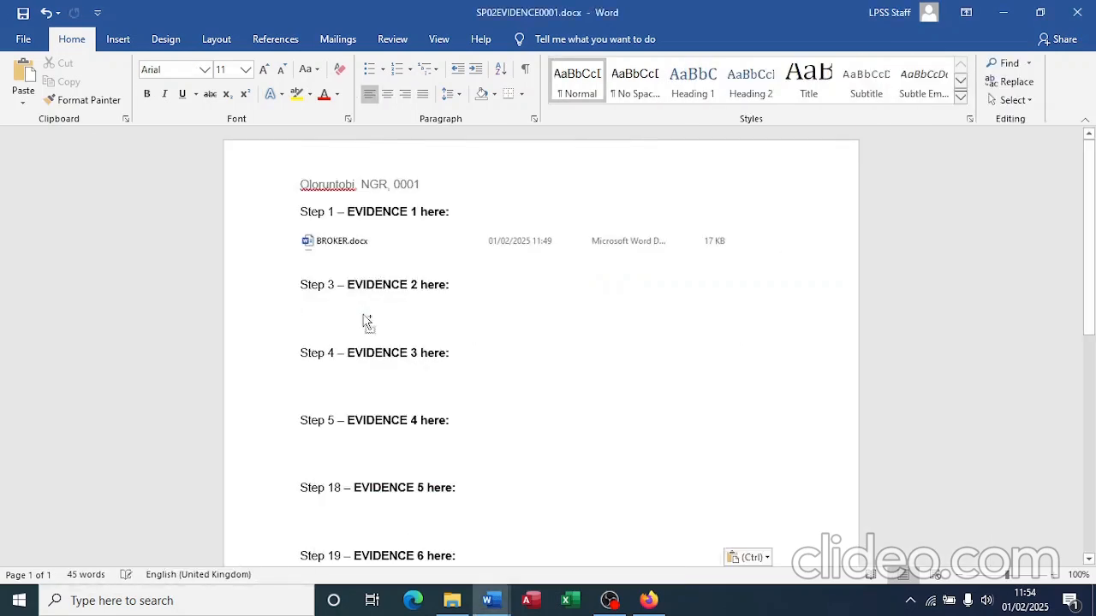
key(alt+Tab)
key(alt+Tab)
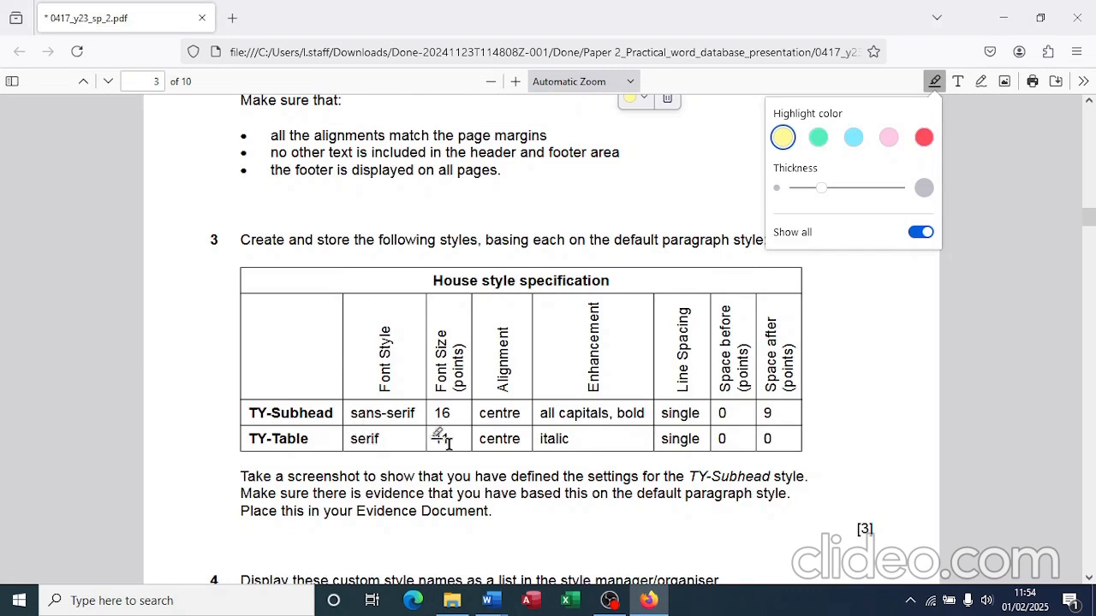
key(alt+Tab)
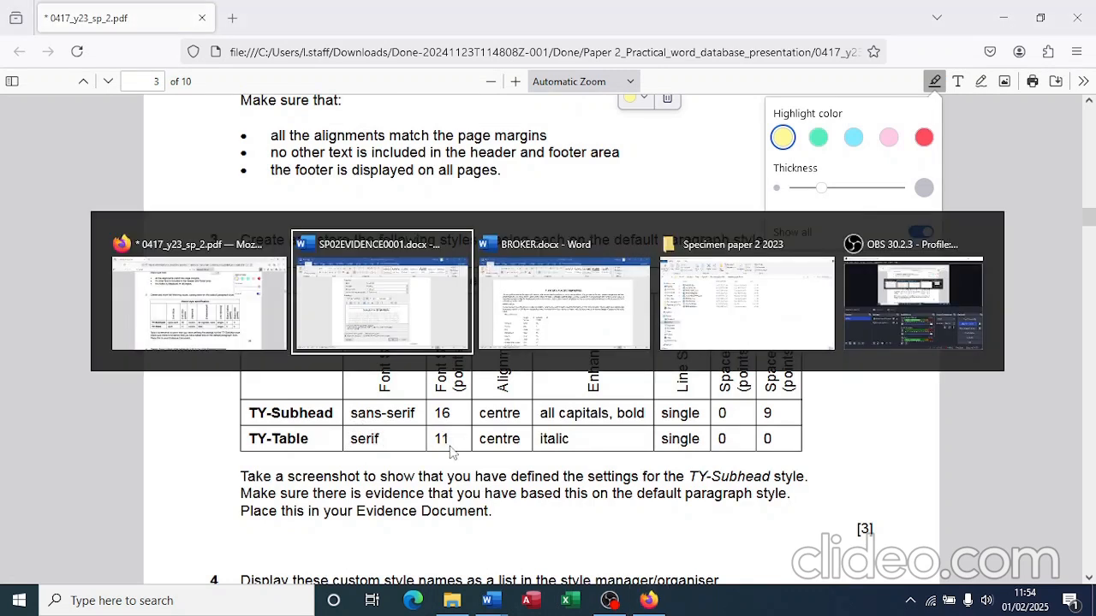
Step: Start a new paragraph style named TY-Table based on Normal
key(alt+Tab)
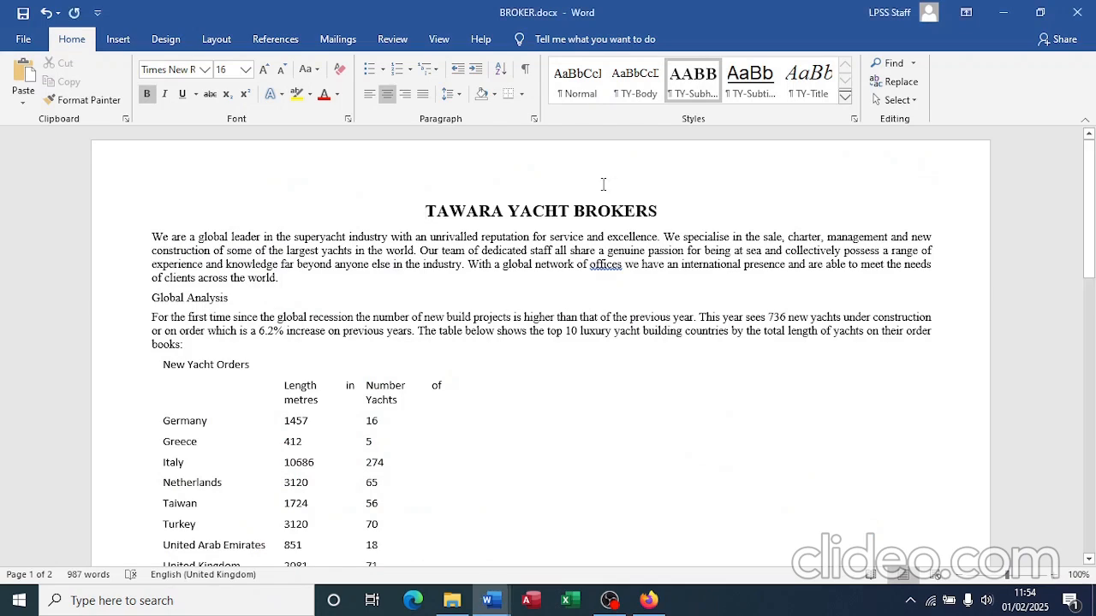
click(854, 121)
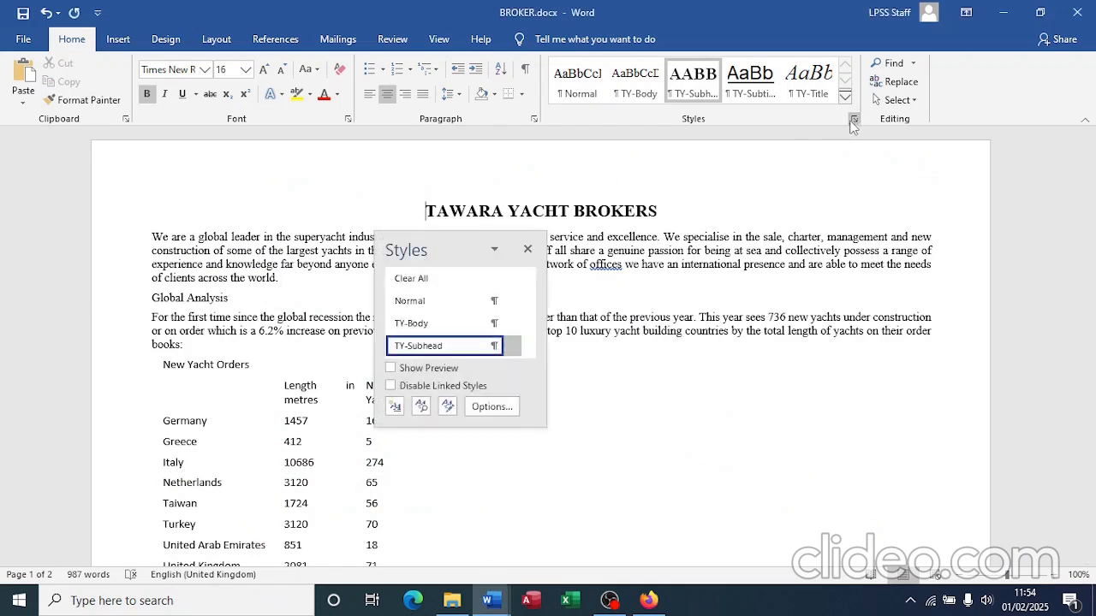
click(395, 408)
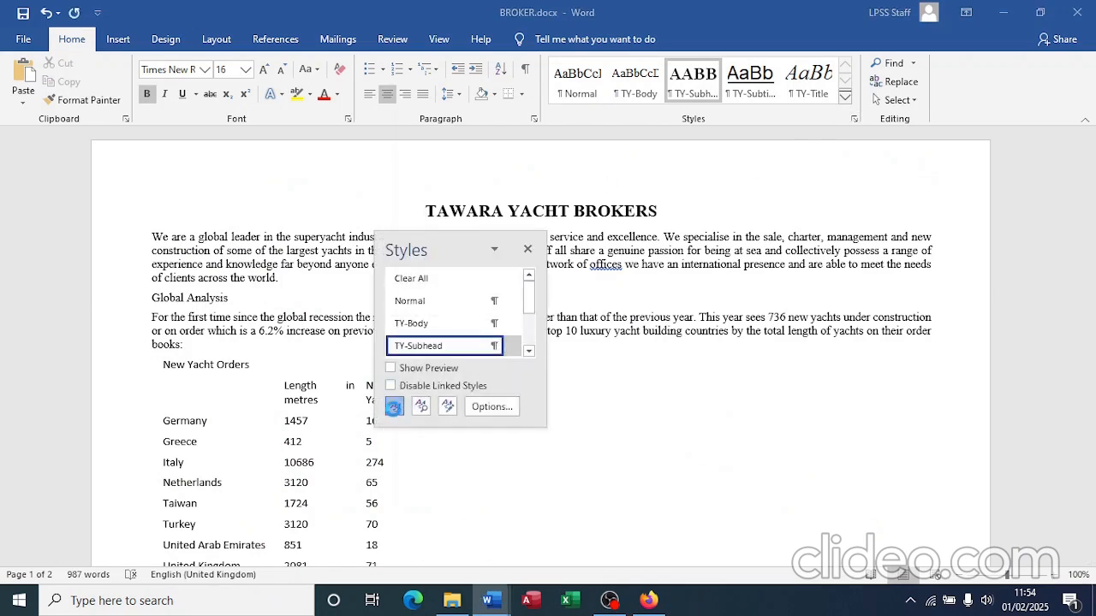
text(TY-Table)
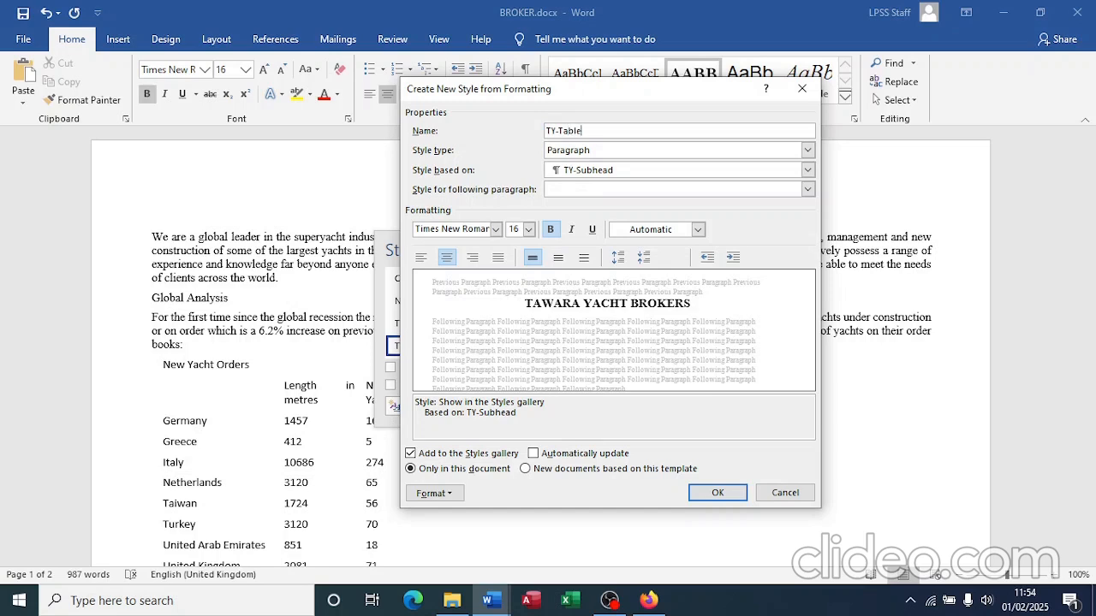
click(617, 172)
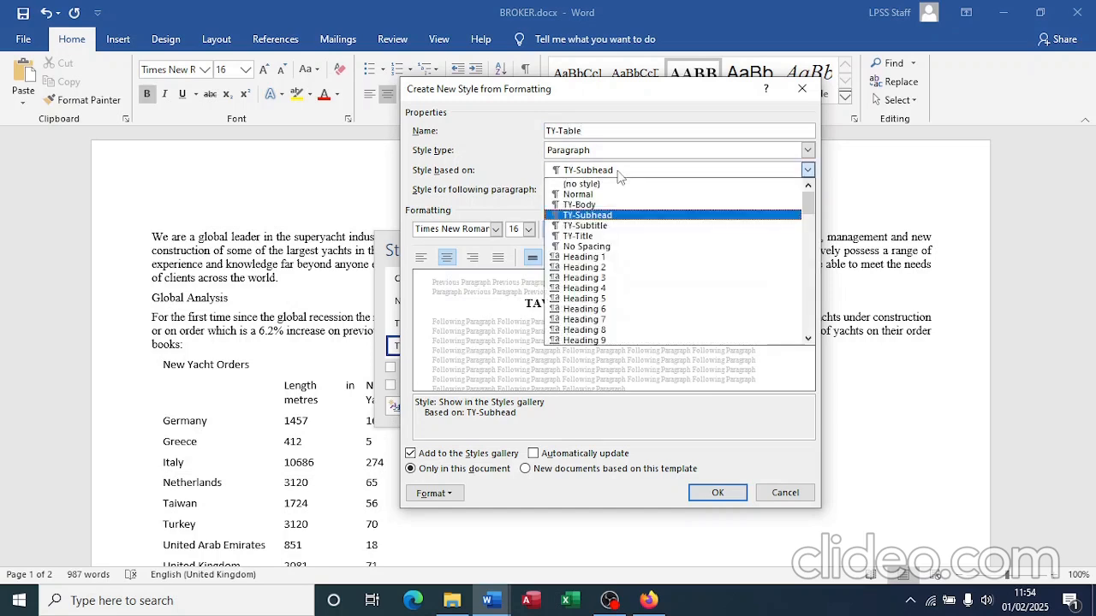
click(578, 194)
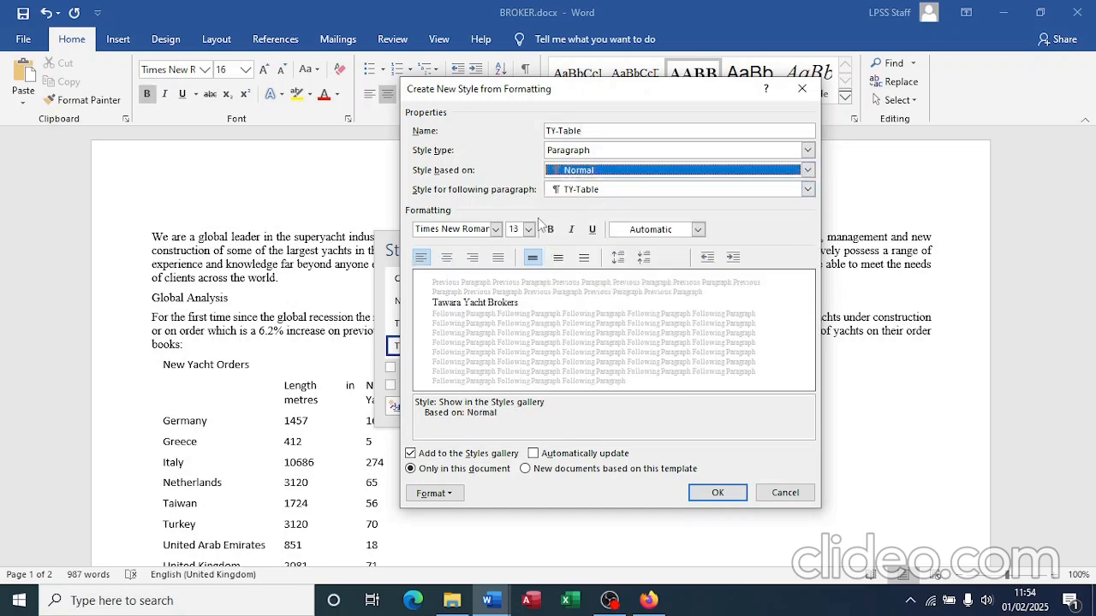
Step: Set TY-Table's font to Arial 11 pt
click(496, 229)
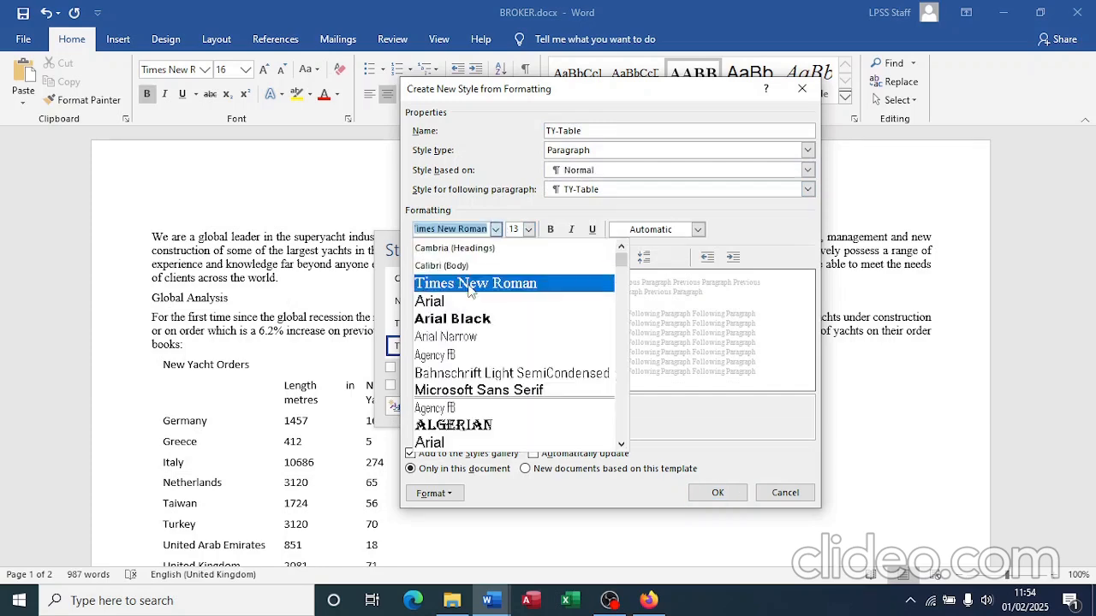
click(458, 302)
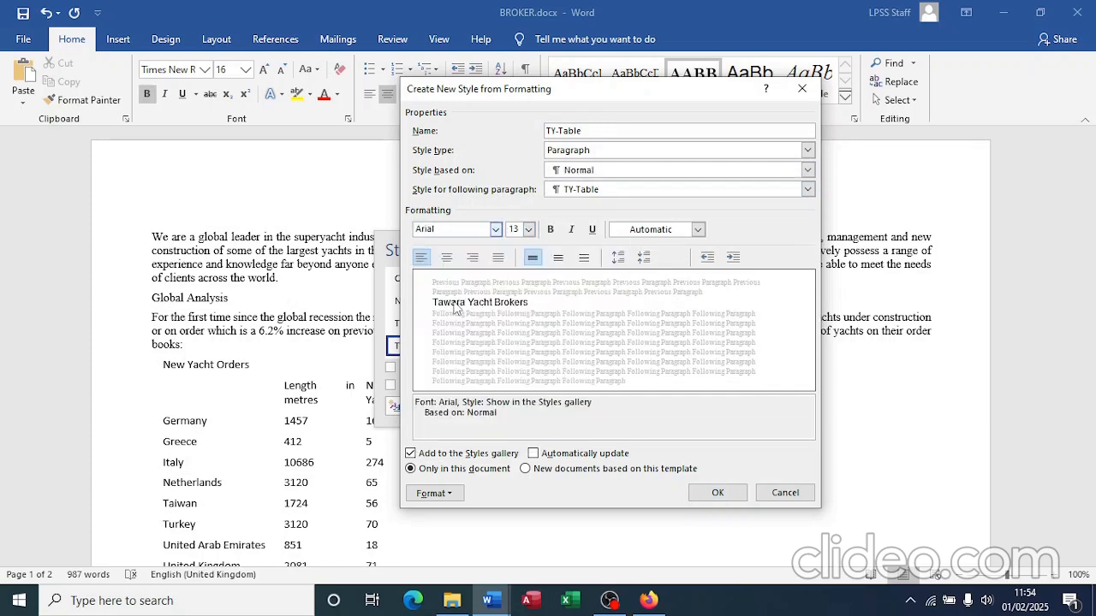
click(529, 229)
click(518, 281)
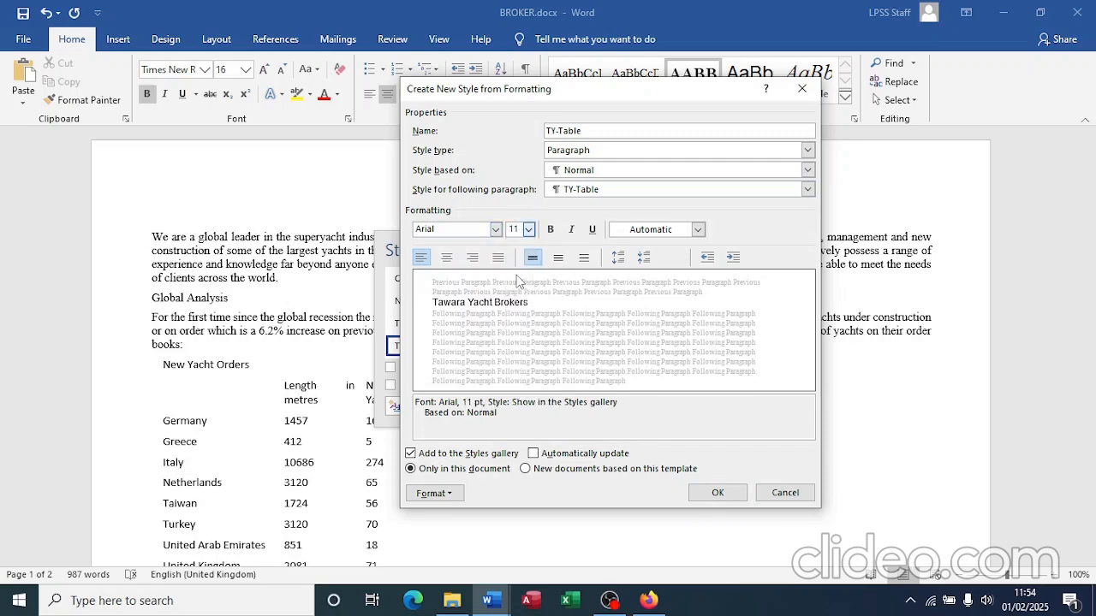
key(alt+Tab)
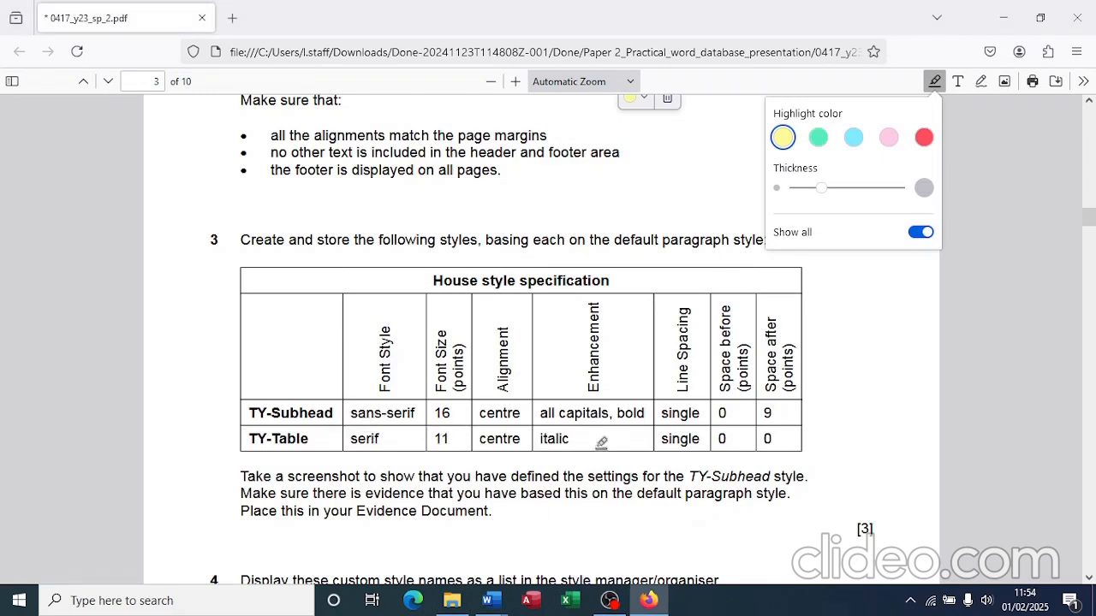
key(alt+Tab)
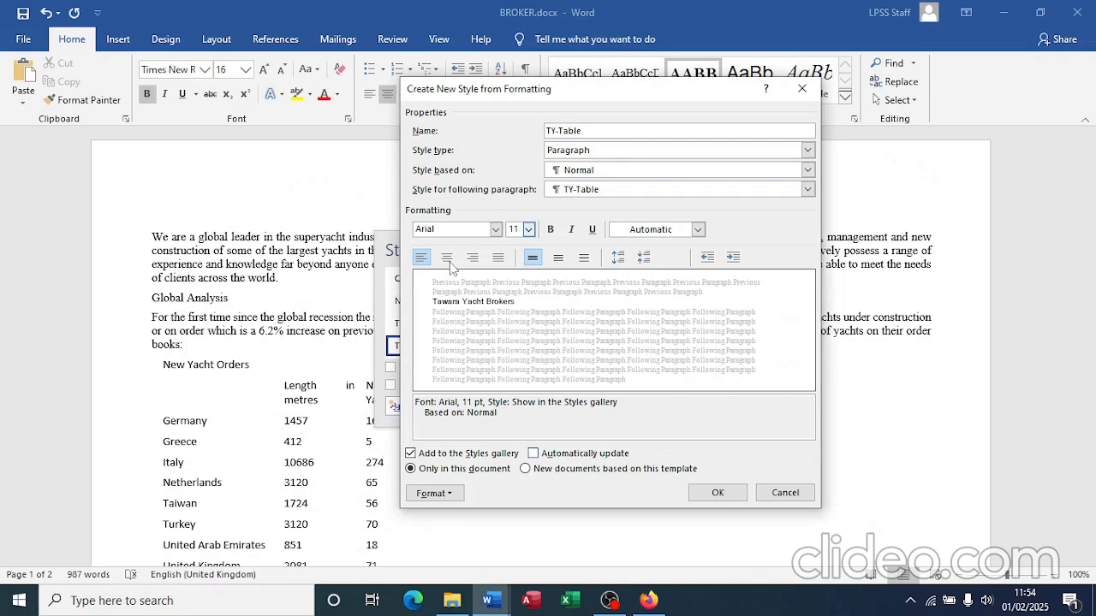
Step: Make TY-Table centred and italic, keep 0 pt spacing before and after, and save it
click(446, 258)
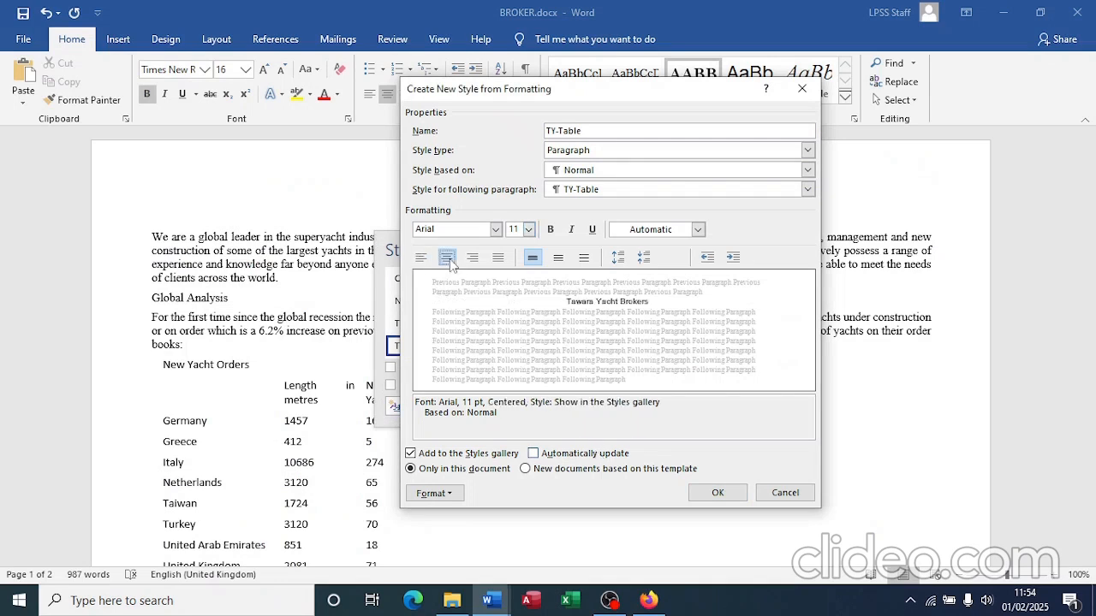
click(571, 230)
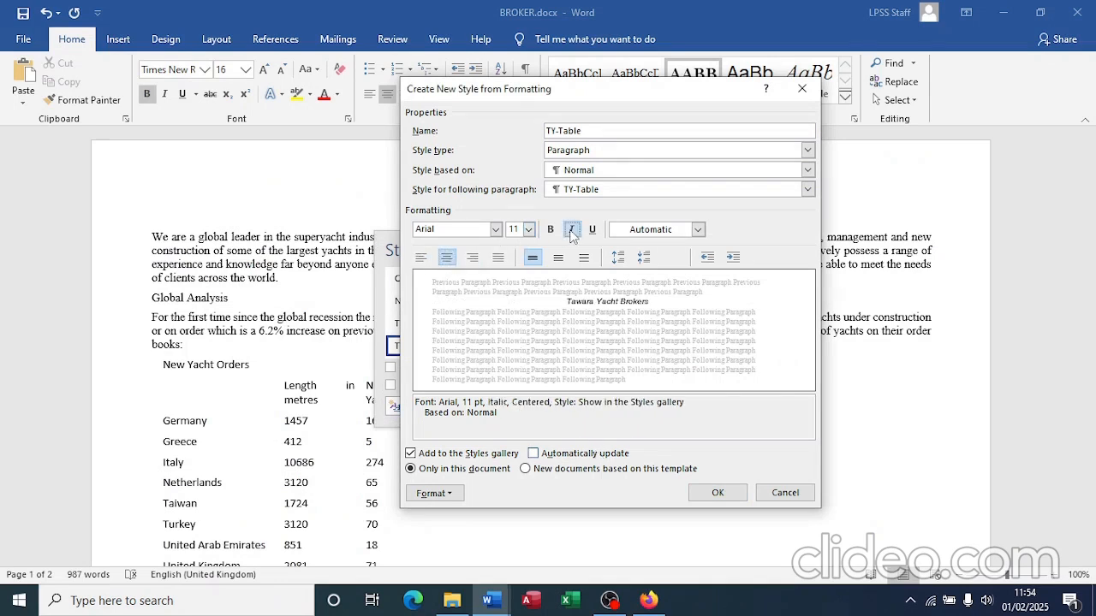
key(alt+Tab)
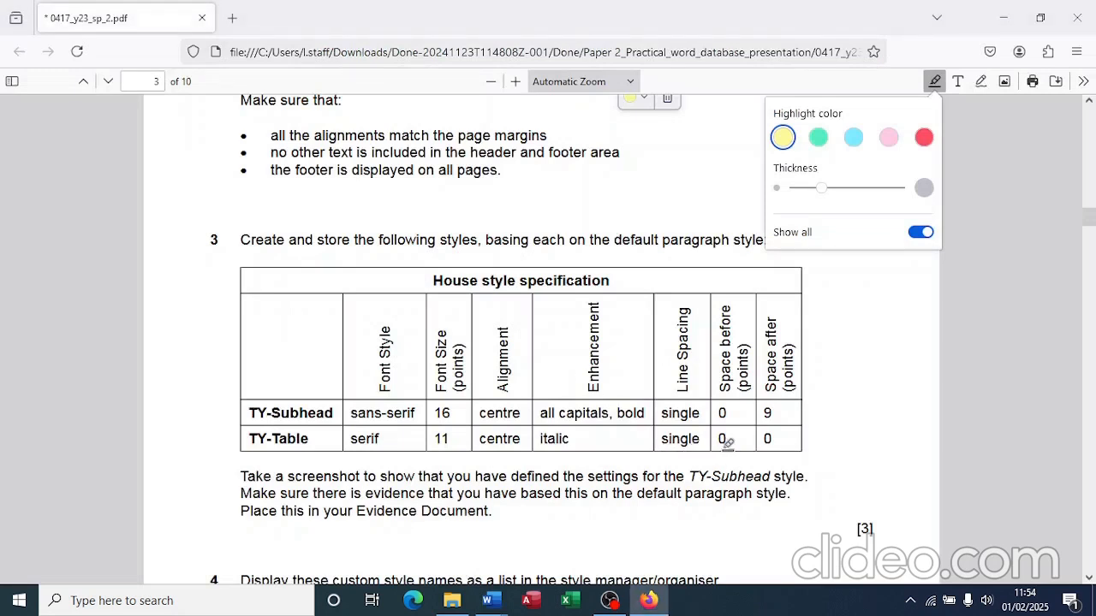
key(alt+Tab)
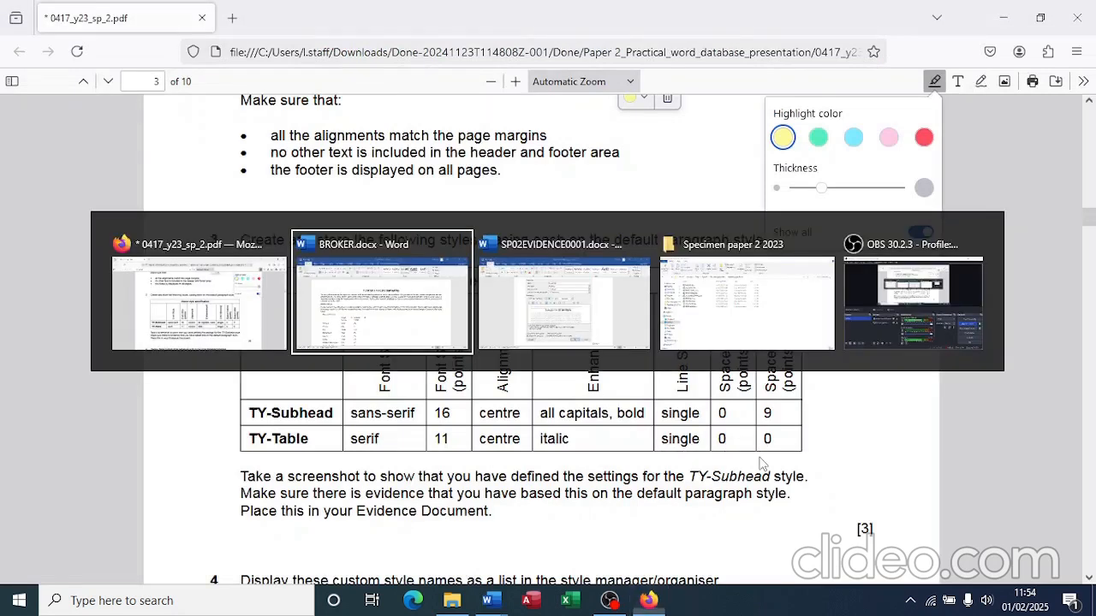
click(435, 494)
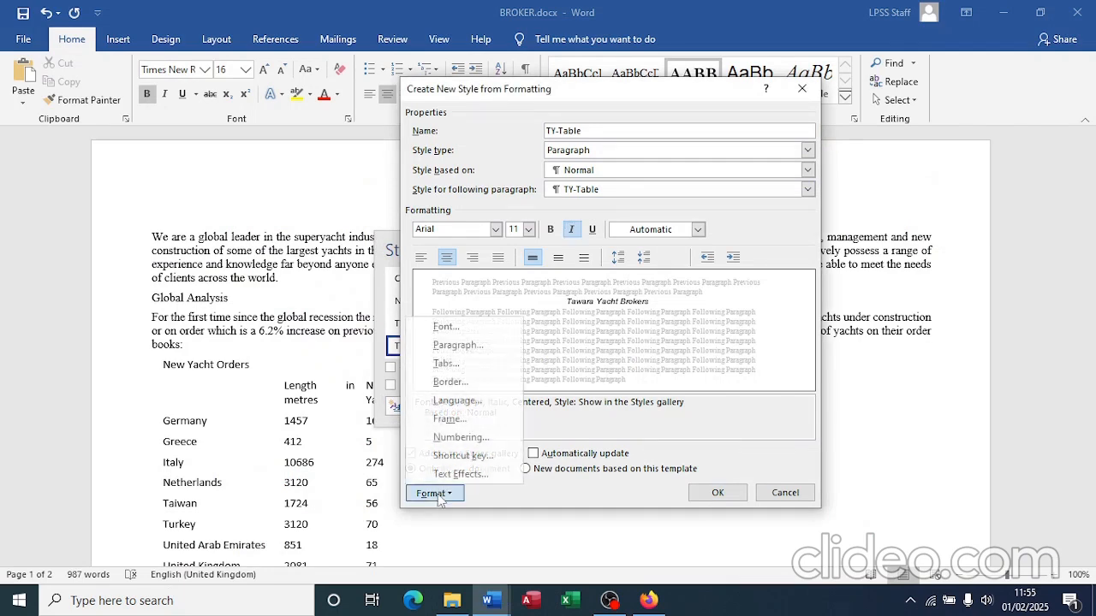
click(445, 347)
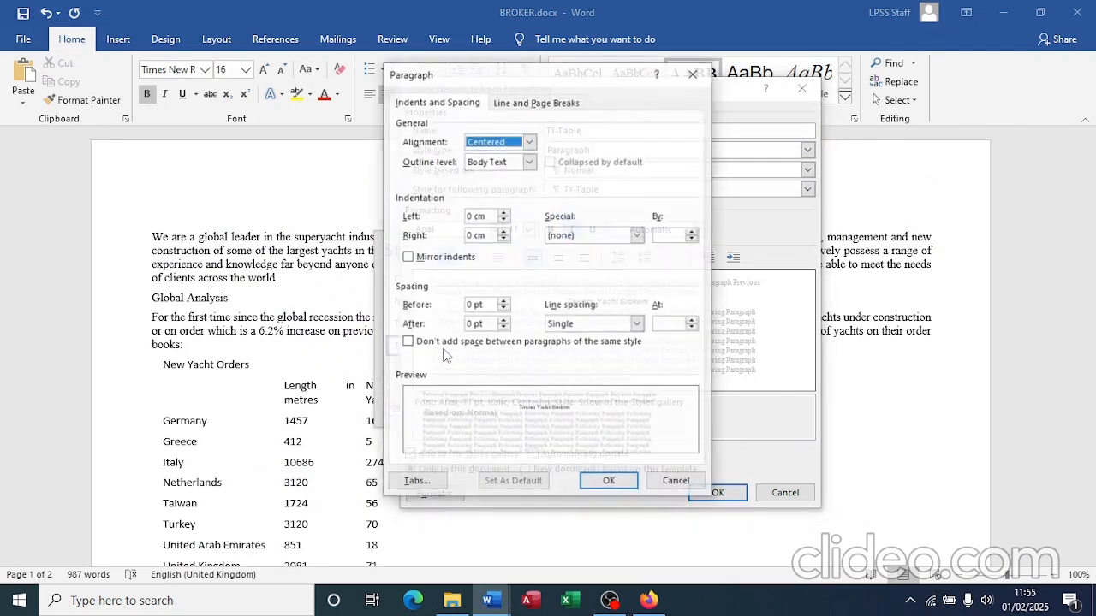
click(613, 485)
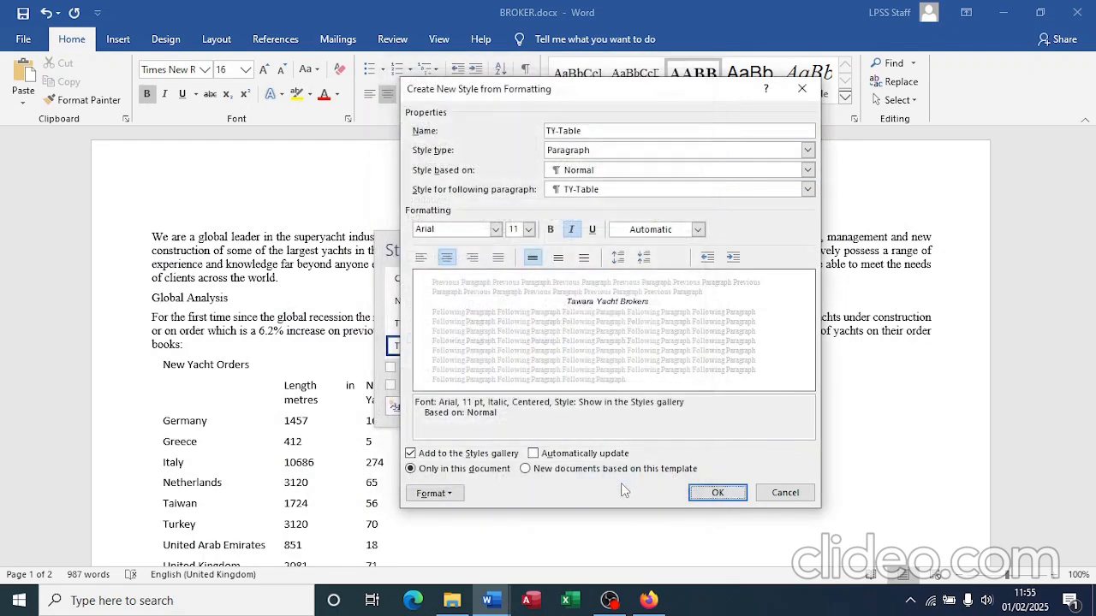
click(717, 494)
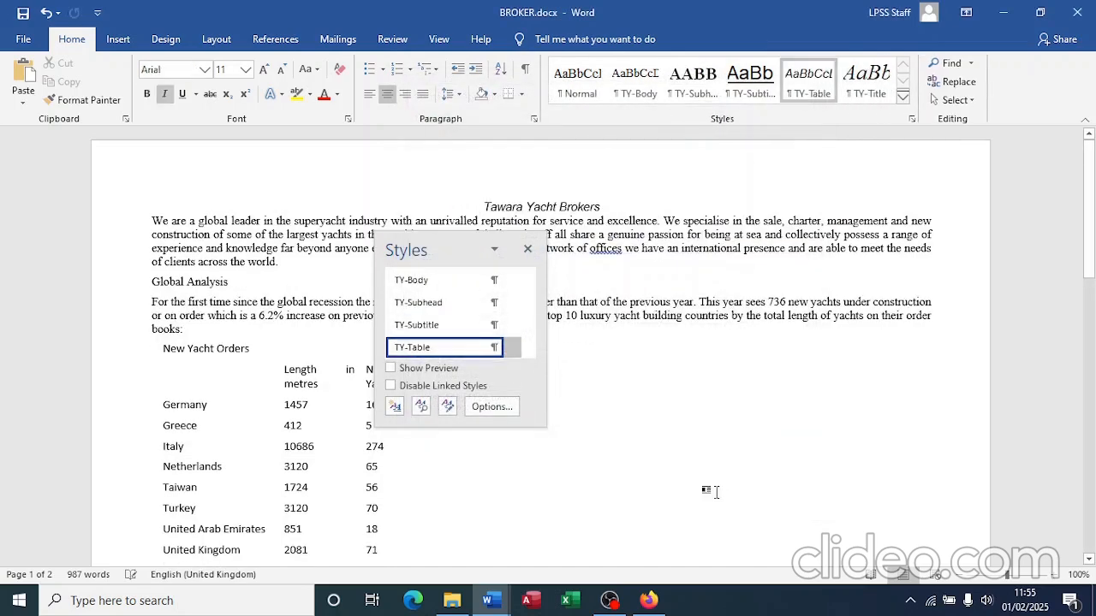
Step: Close the Styles list and read question 4 in the exam PDF before returning to BROKER
click(527, 249)
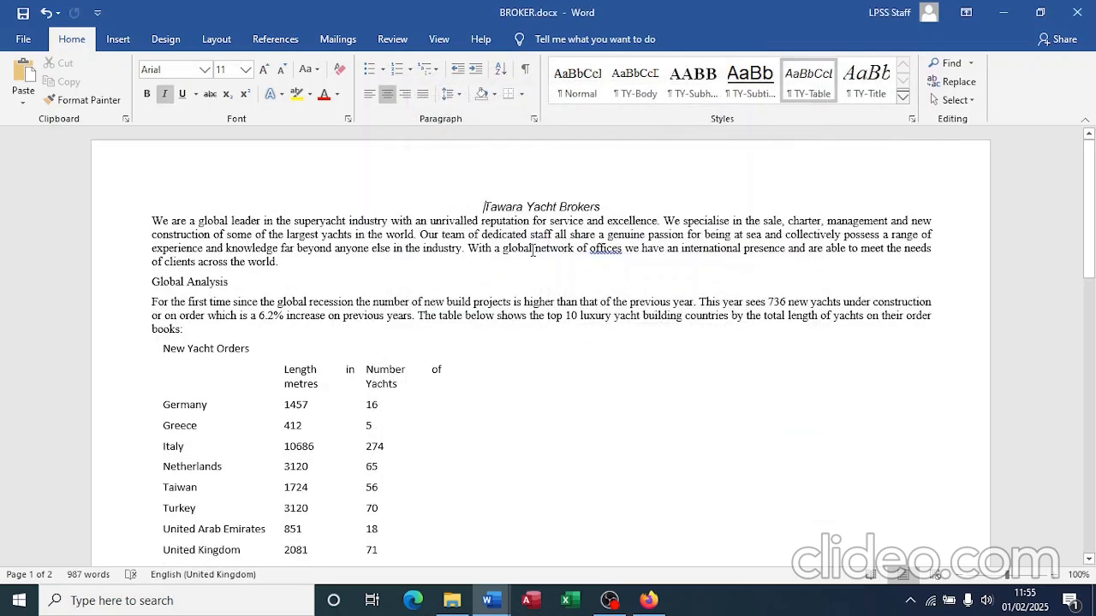
key(alt+Tab)
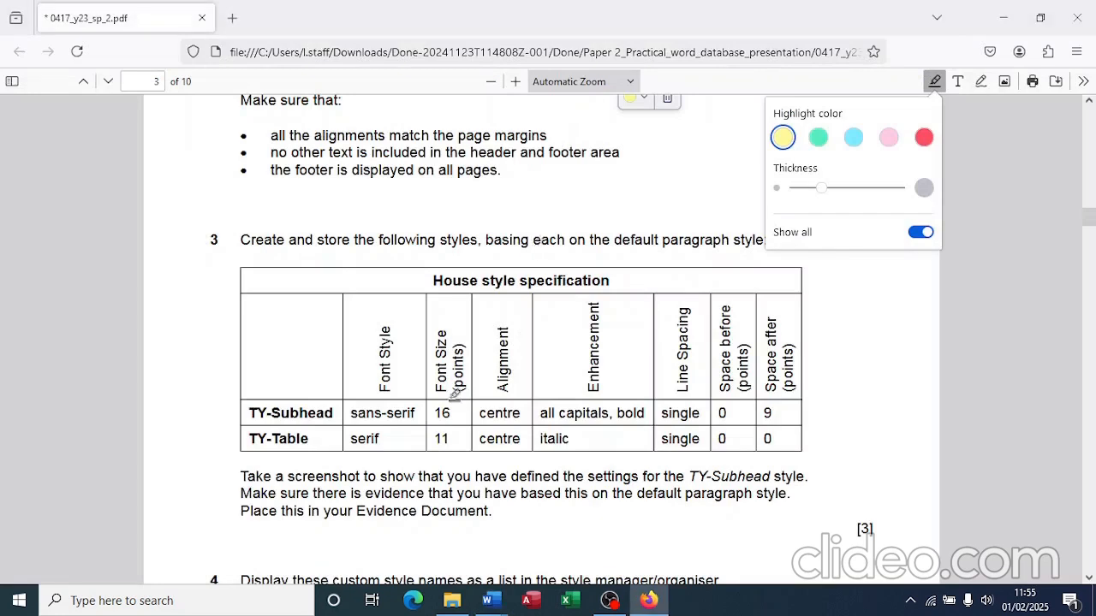
scroll(454, 394, down, 5)
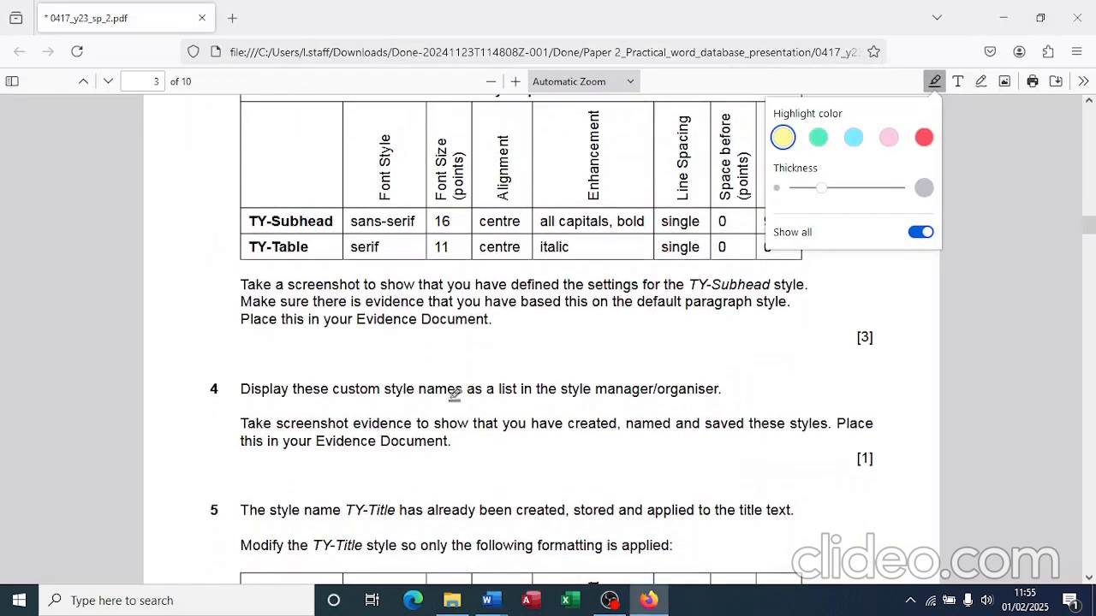
scroll(447, 400, down, 1)
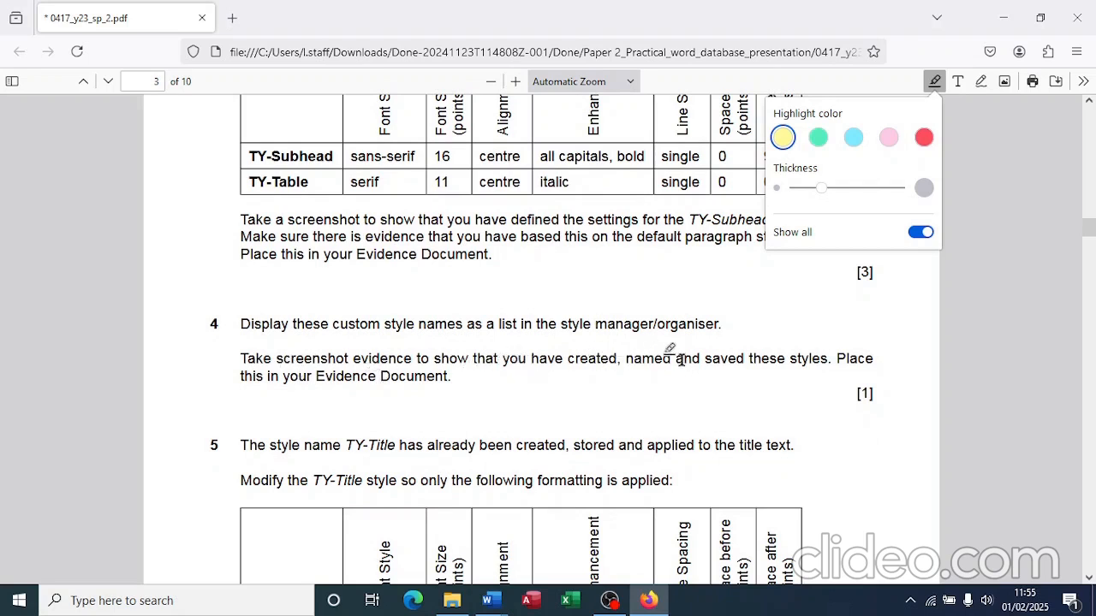
key(alt+Tab)
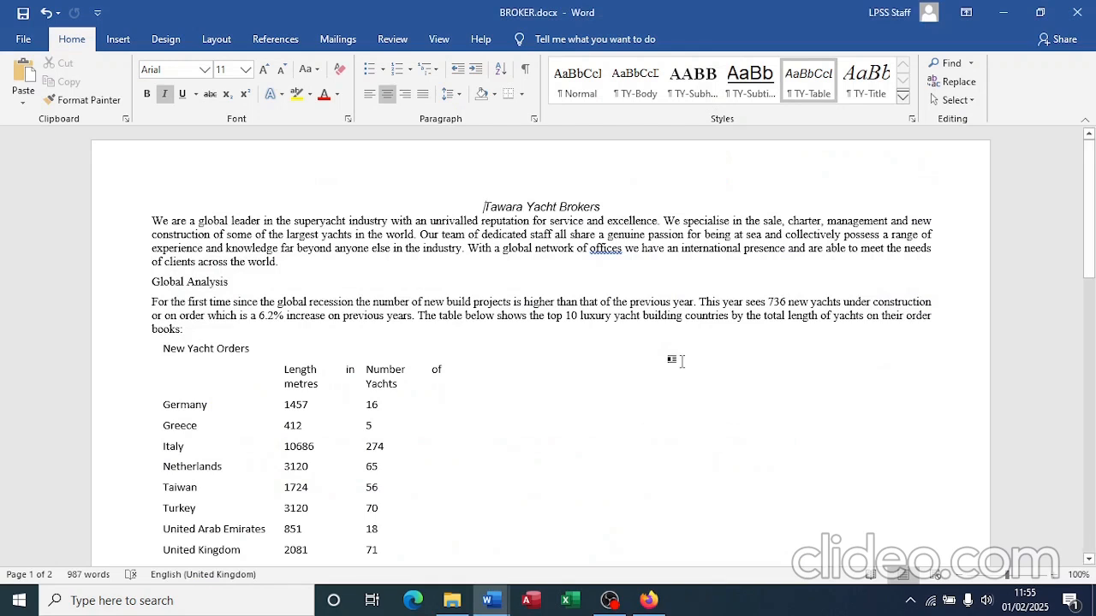
Step: Enlarge the Styles list to show every TY style and snip it
click(912, 119)
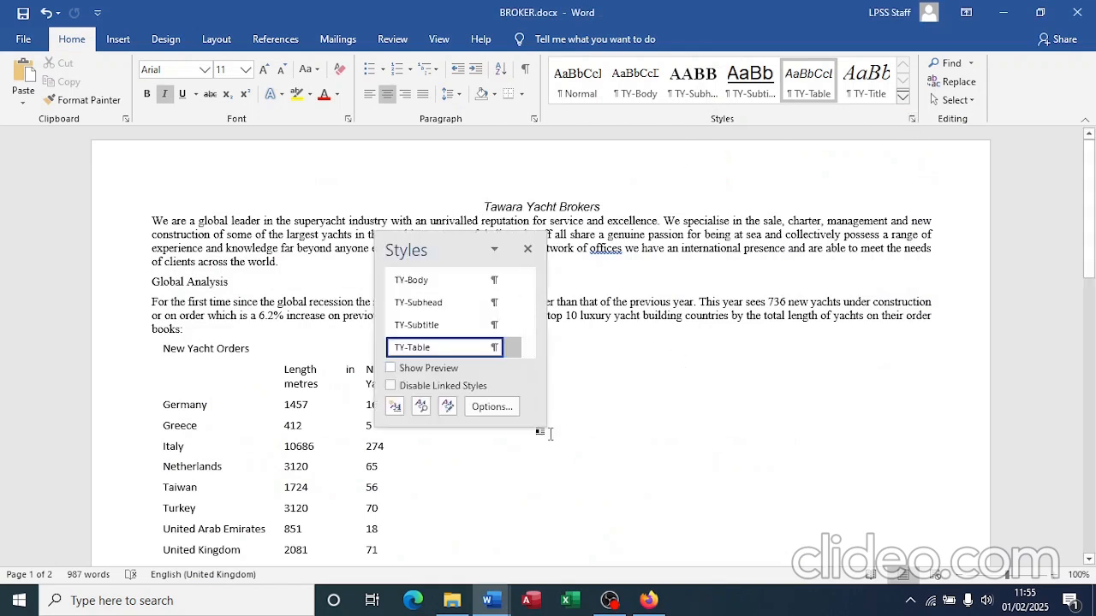
drag(545, 426, 589, 512)
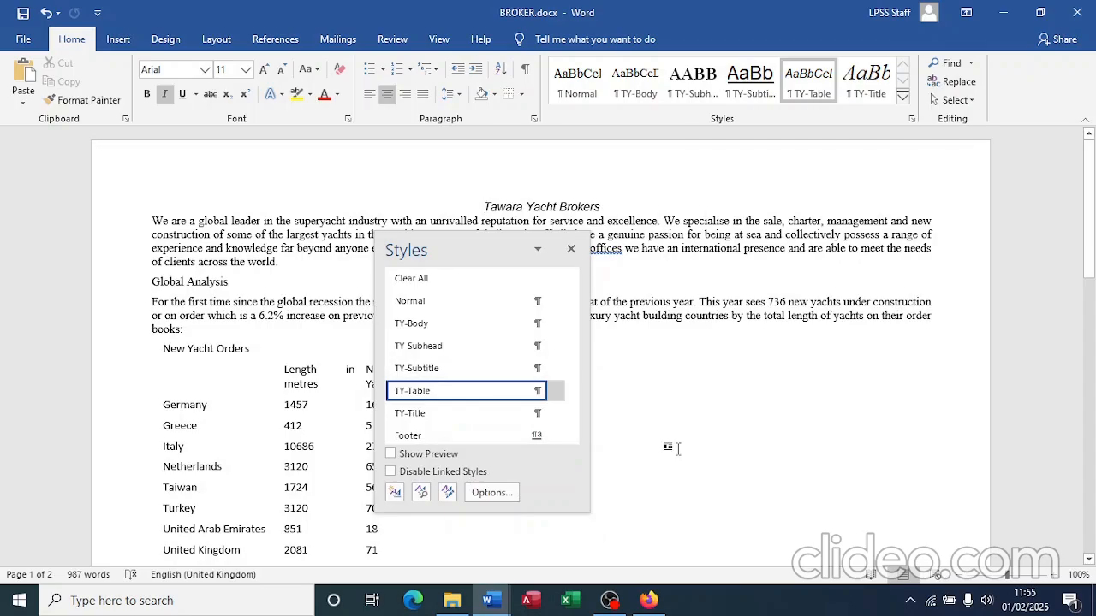
key(super+shift+s)
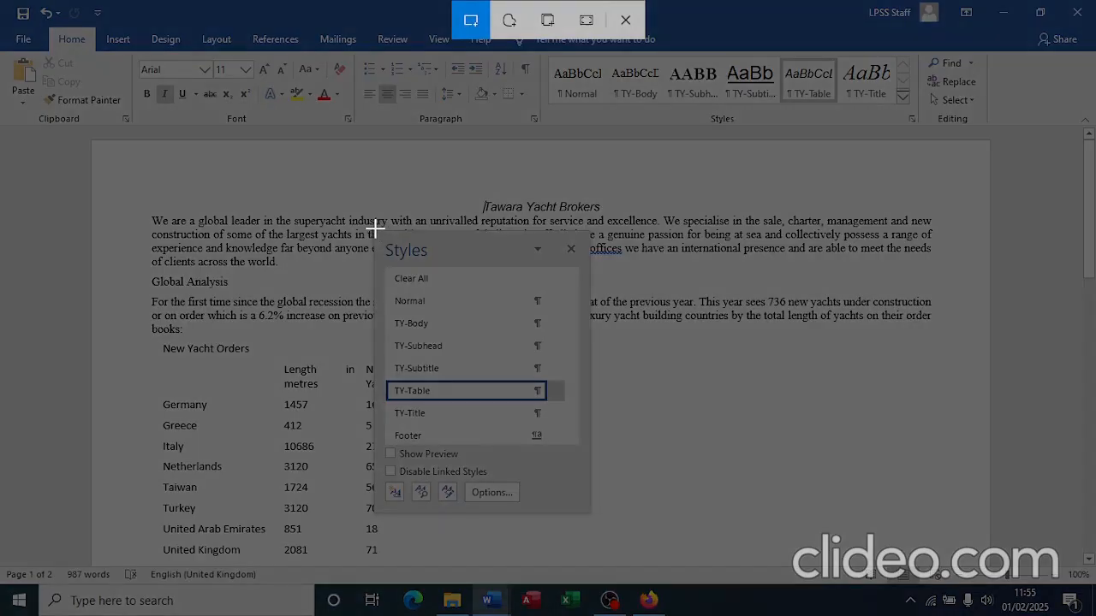
drag(375, 231, 590, 512)
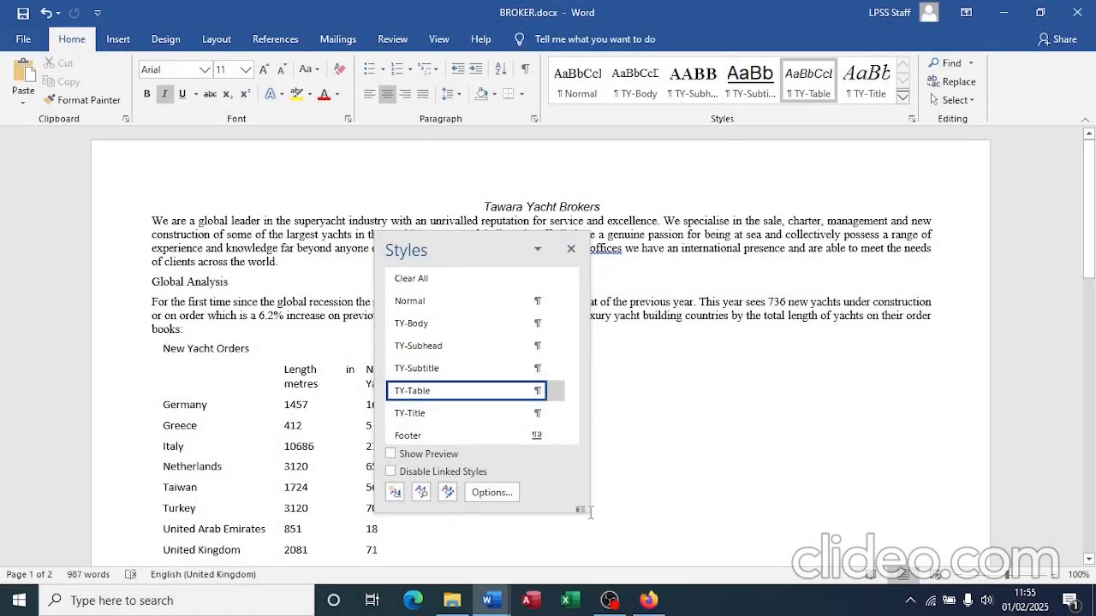
Step: Paste the styles snip under Step 4 – EVIDENCE 3 in the evidence document
key(alt+Tab)
key(alt+Tab)
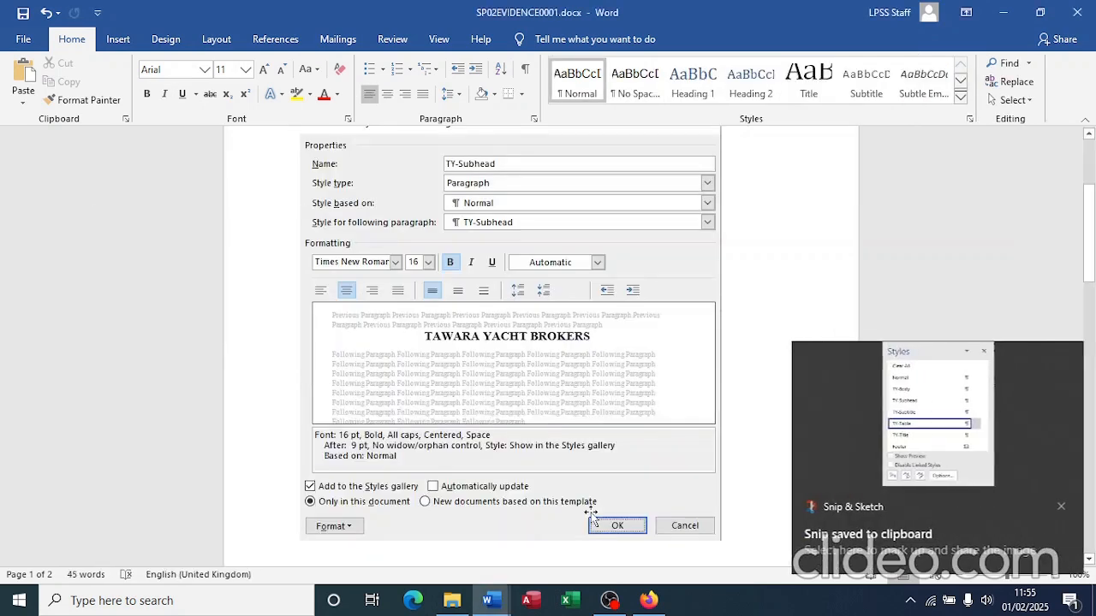
scroll(509, 456, down, 1)
scroll(508, 461, down, 2)
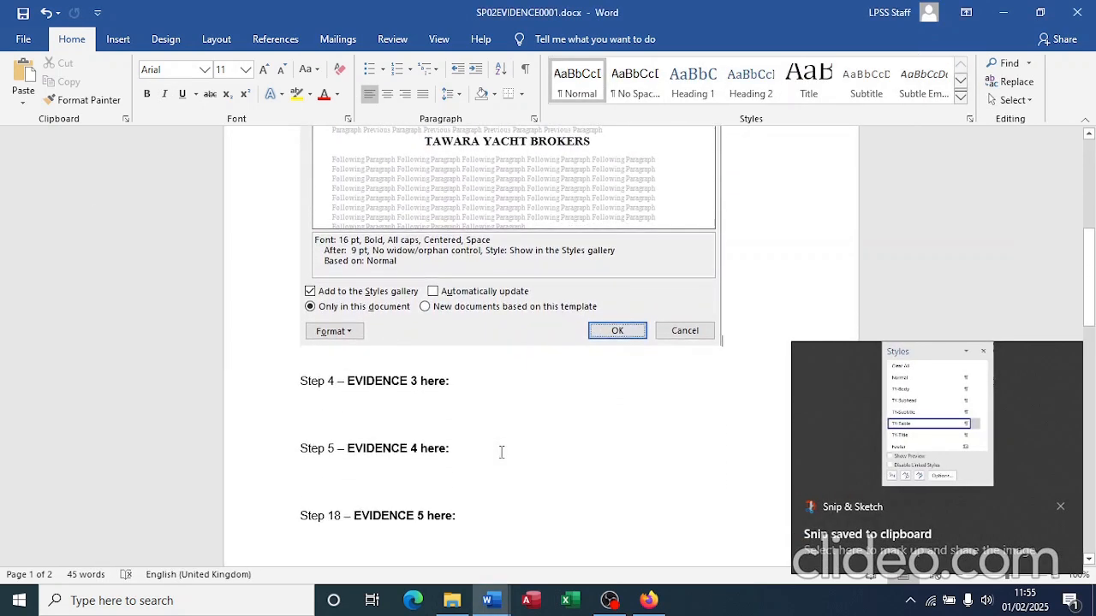
click(401, 403)
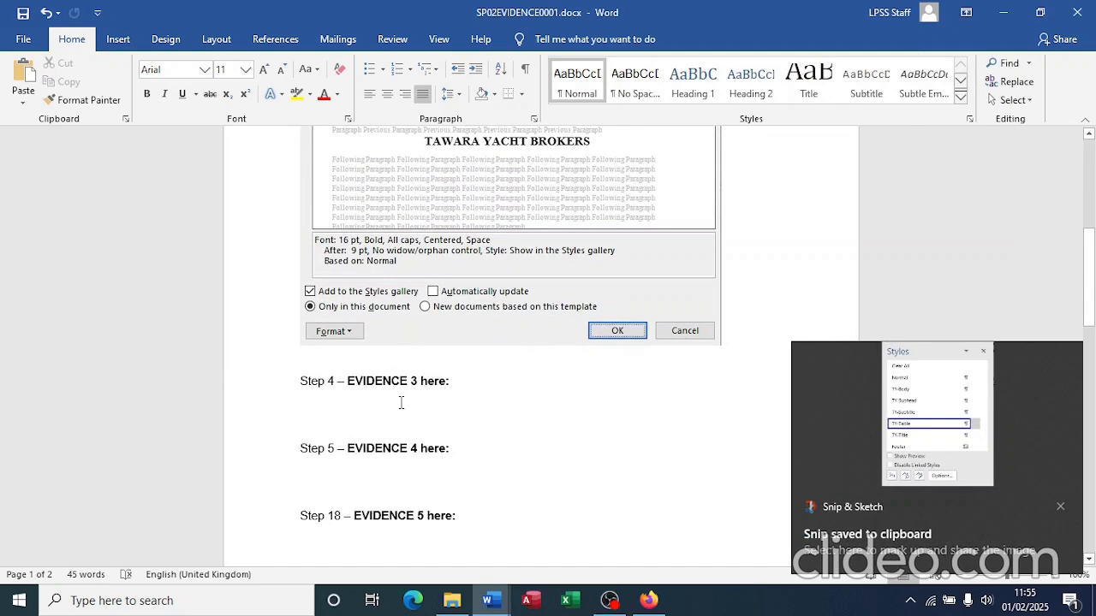
key(ctrl+v)
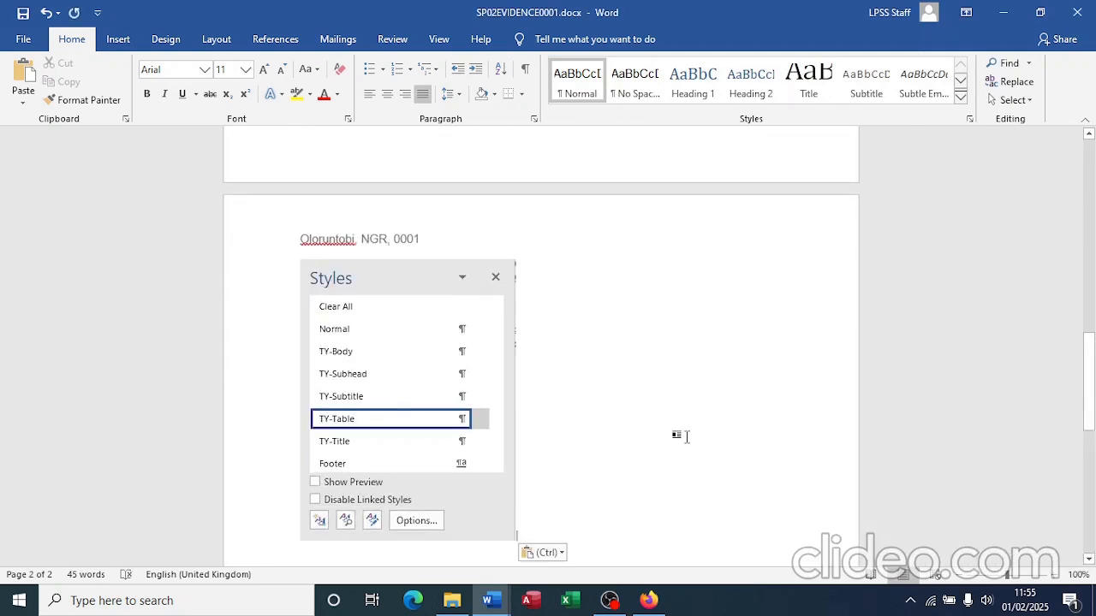
key(alt+Tab)
key(alt+Tab)
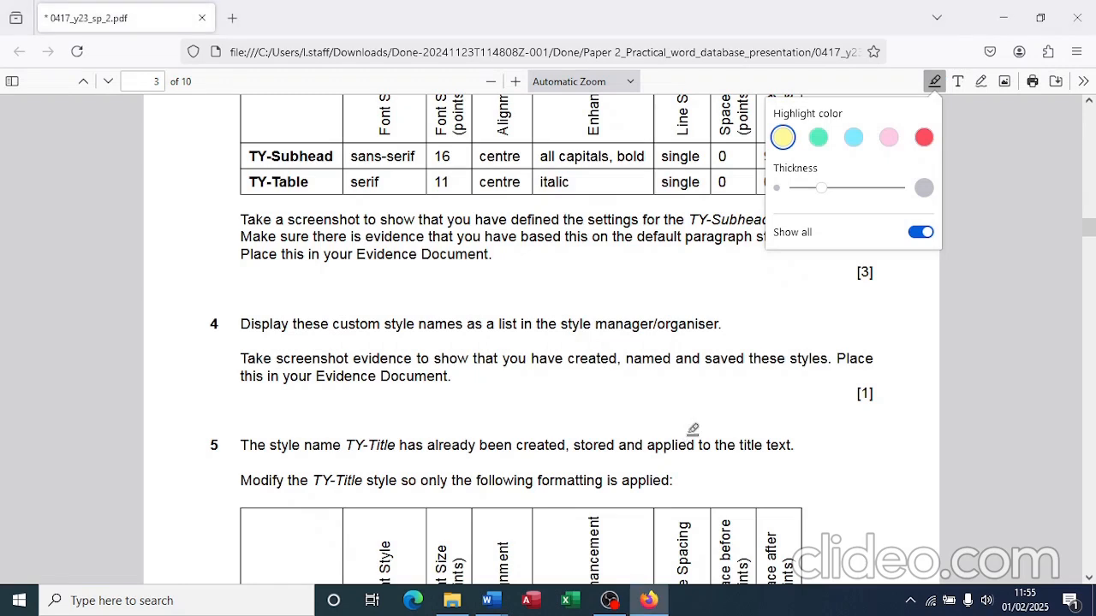
Step: Read step 5's TY-Title table in the PDF, then apply TY-Title to the Tawara Yacht Brokers heading
scroll(693, 429, down, 4)
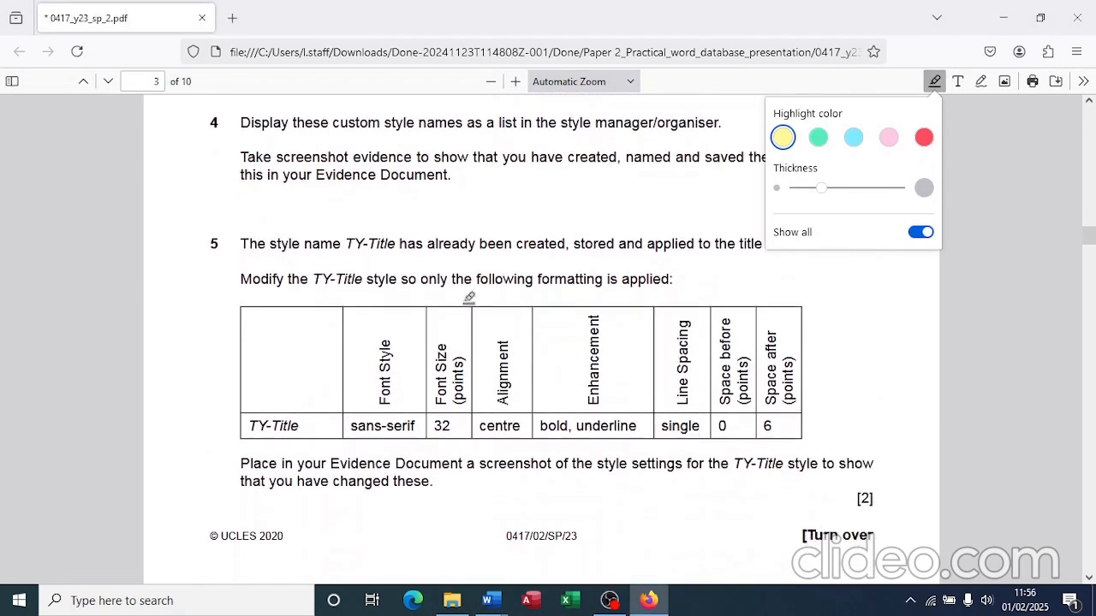
scroll(469, 298, up, 1)
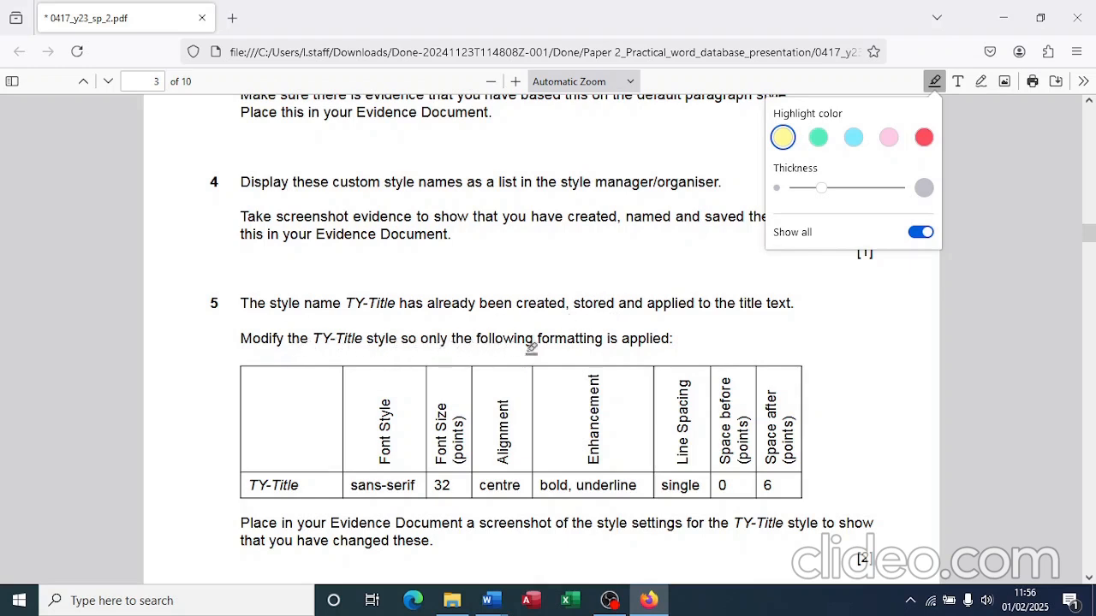
scroll(559, 353, down, 1)
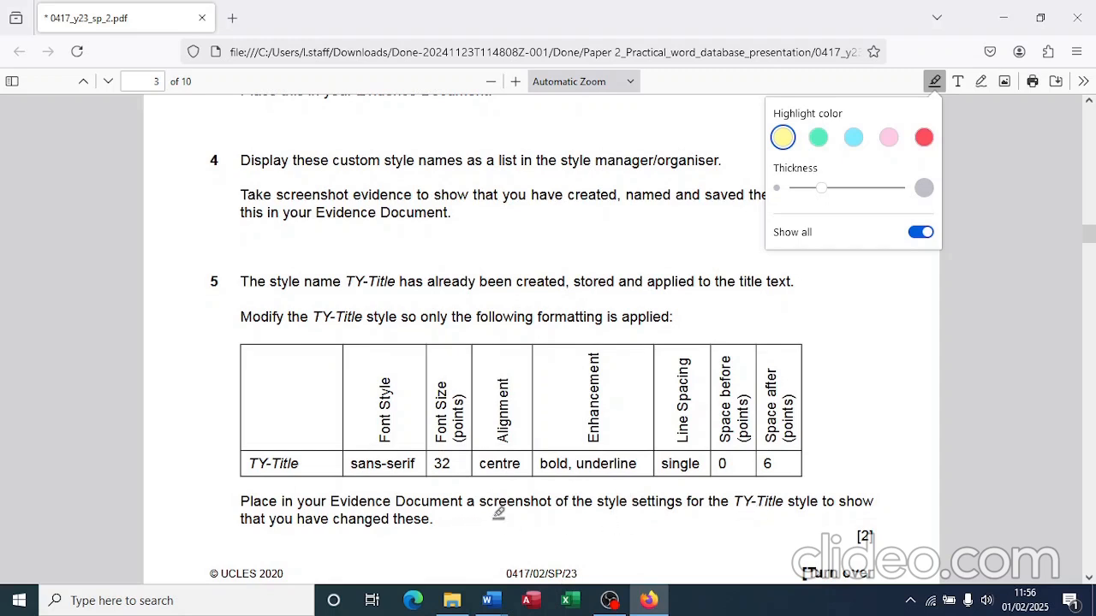
key(alt+Tab)
key(alt+Tab)
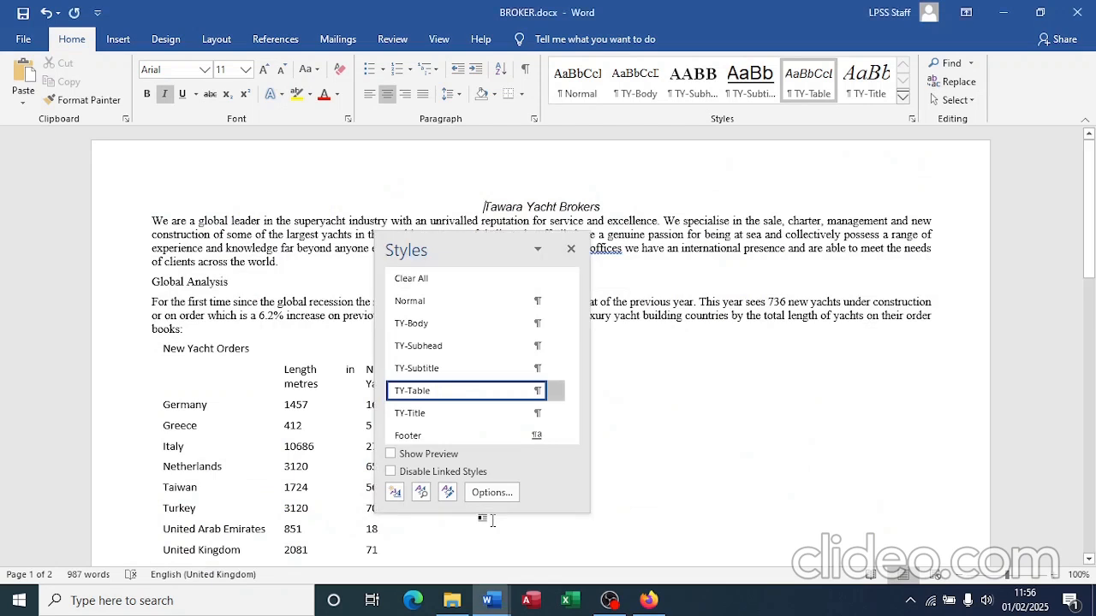
click(435, 413)
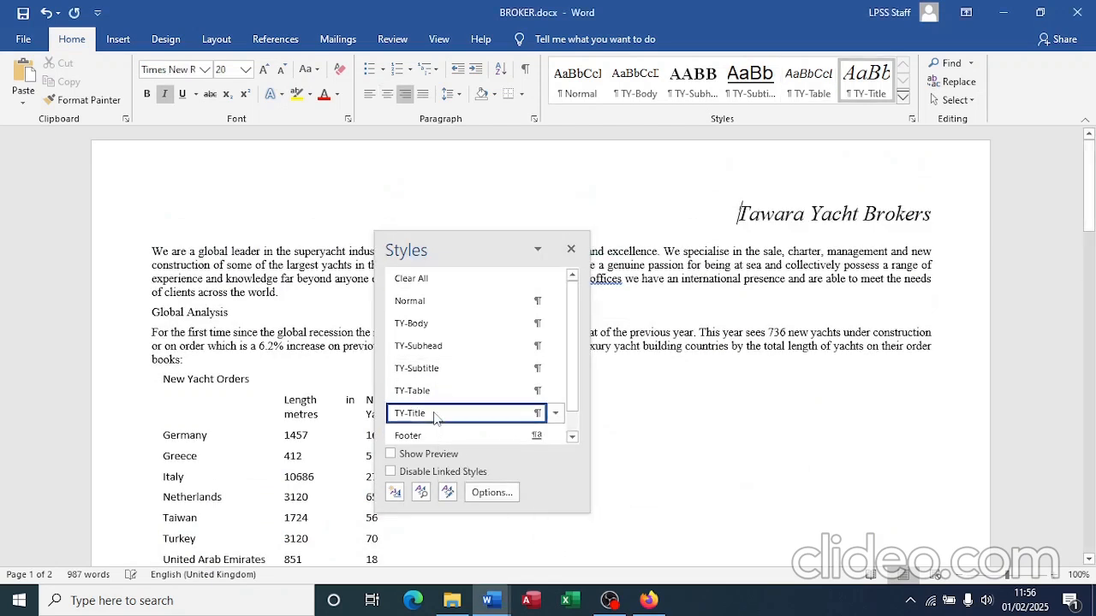
Step: Select TY-Title in Manage Styles and open it in Modify Style for editing
click(447, 493)
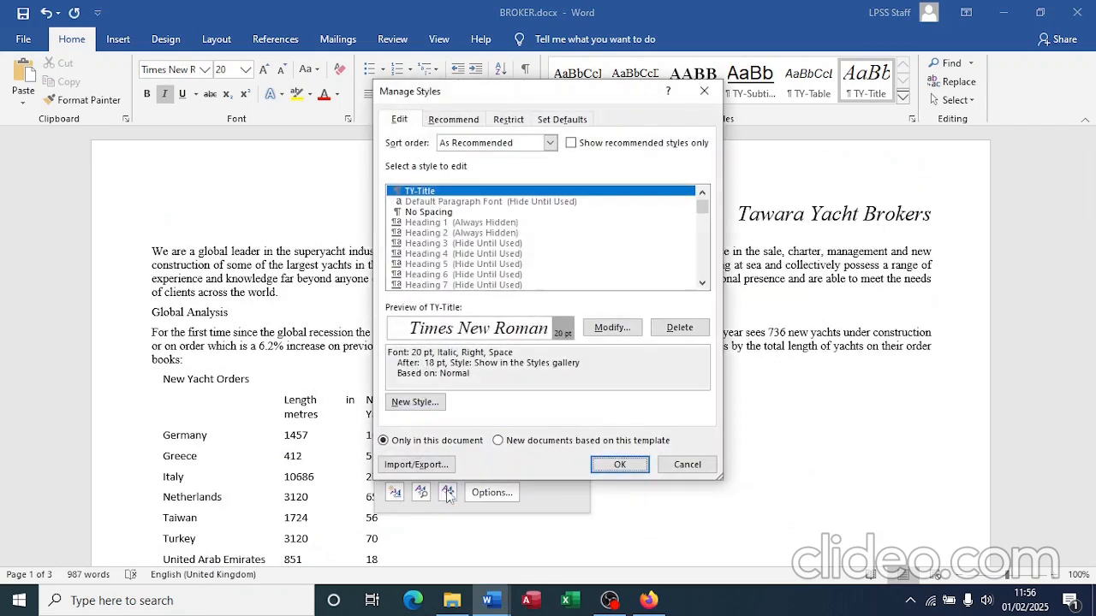
key(alt+Tab)
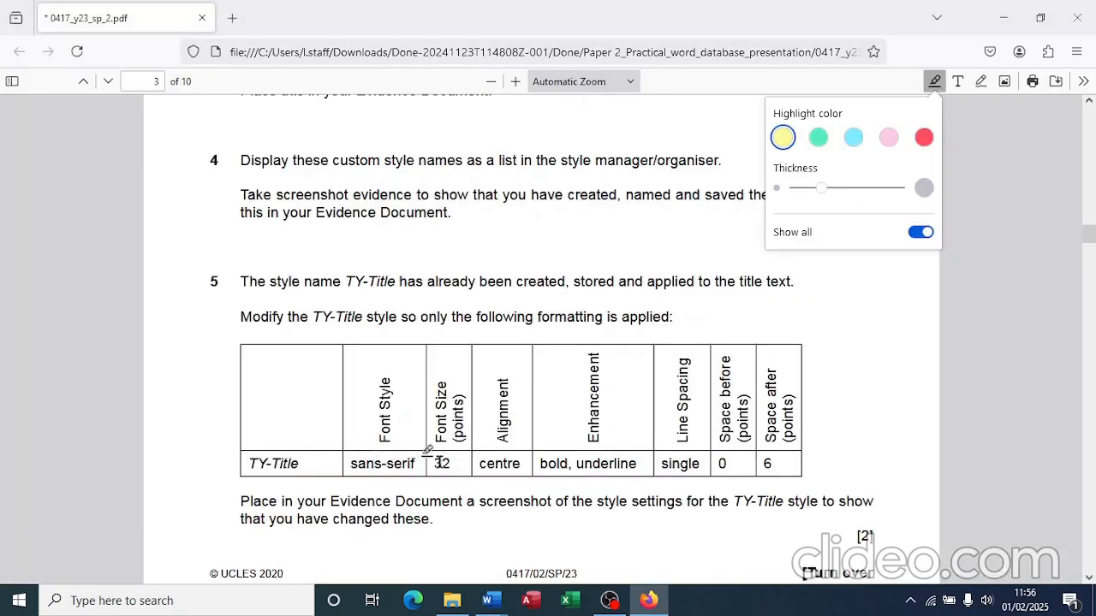
key(alt+Tab)
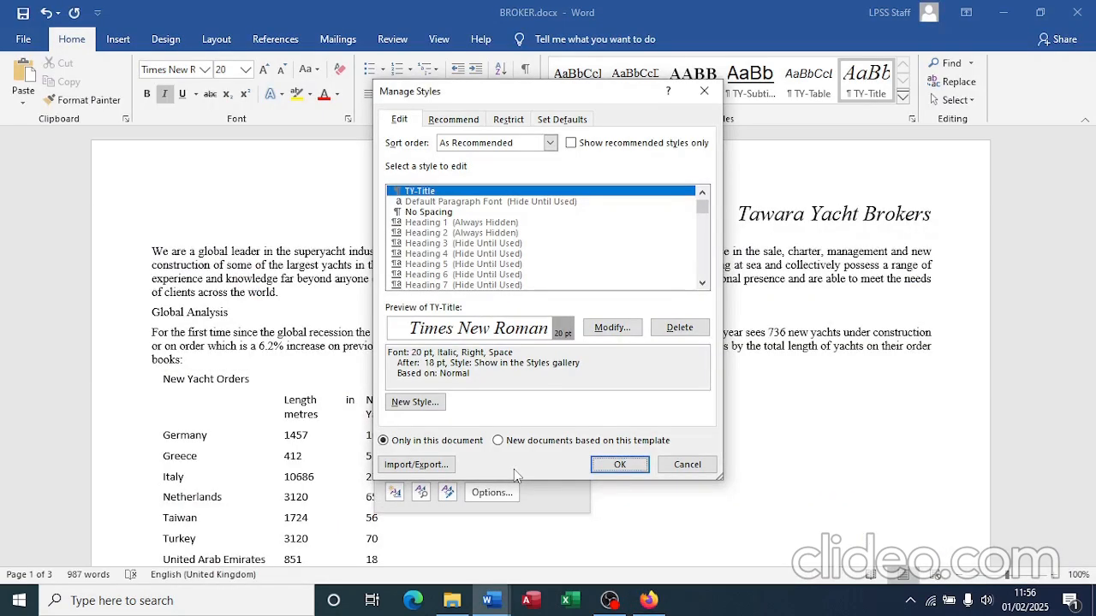
click(612, 328)
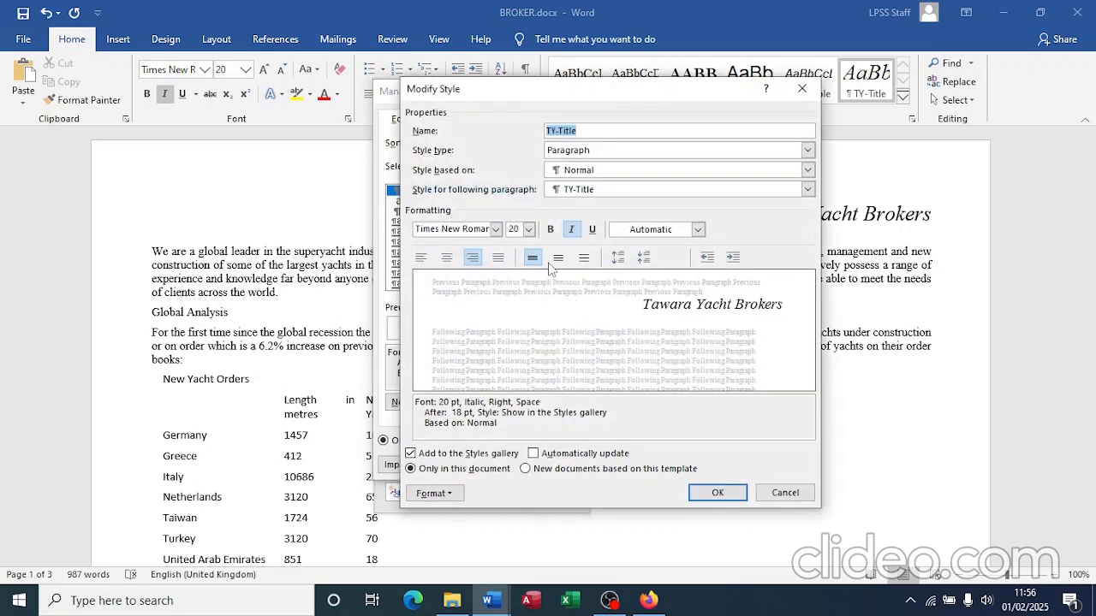
Step: Make TY-Title 32 pt, centred, bold, underlined and not italic
click(529, 229)
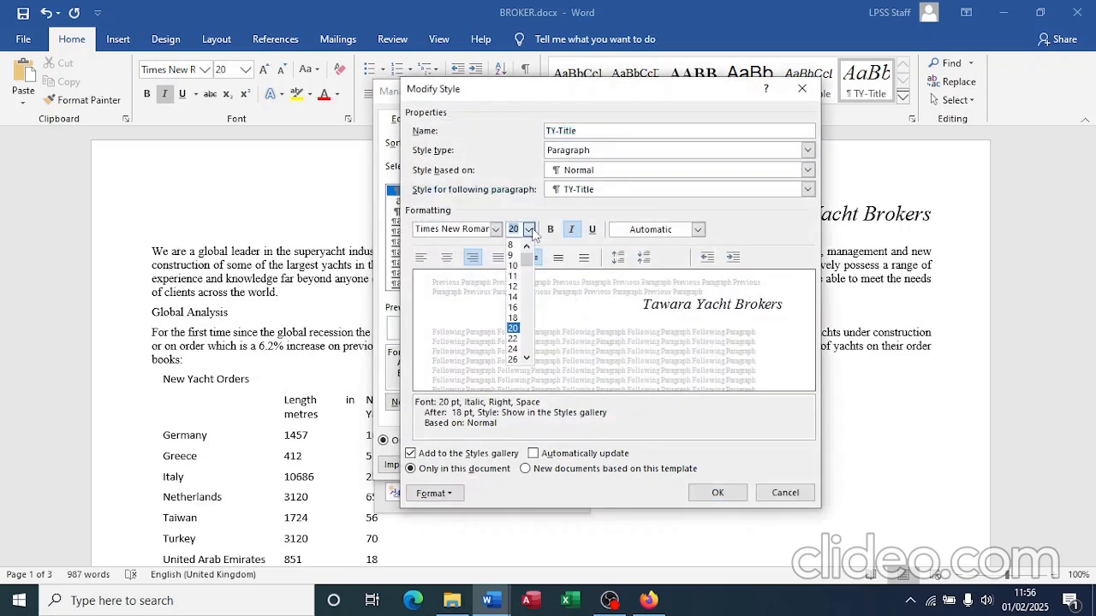
click(514, 338)
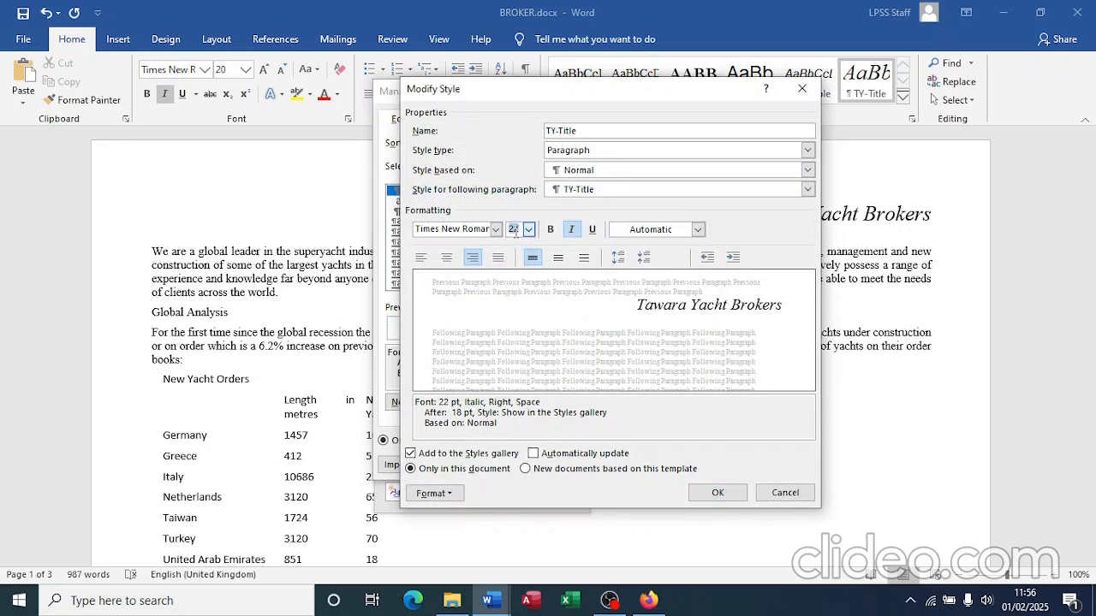
text(32)
click(446, 258)
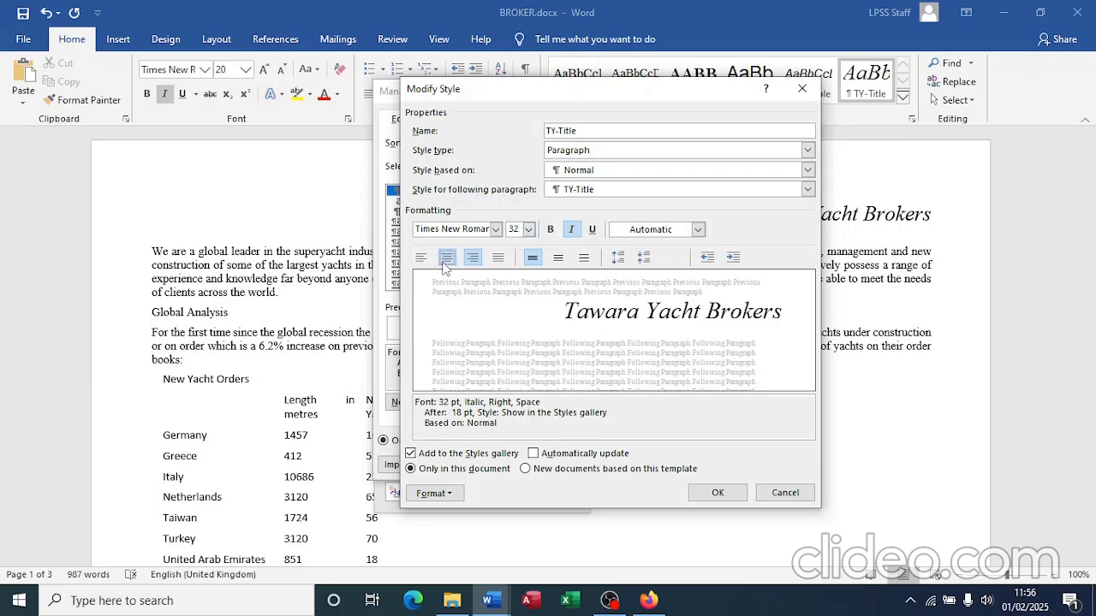
click(549, 229)
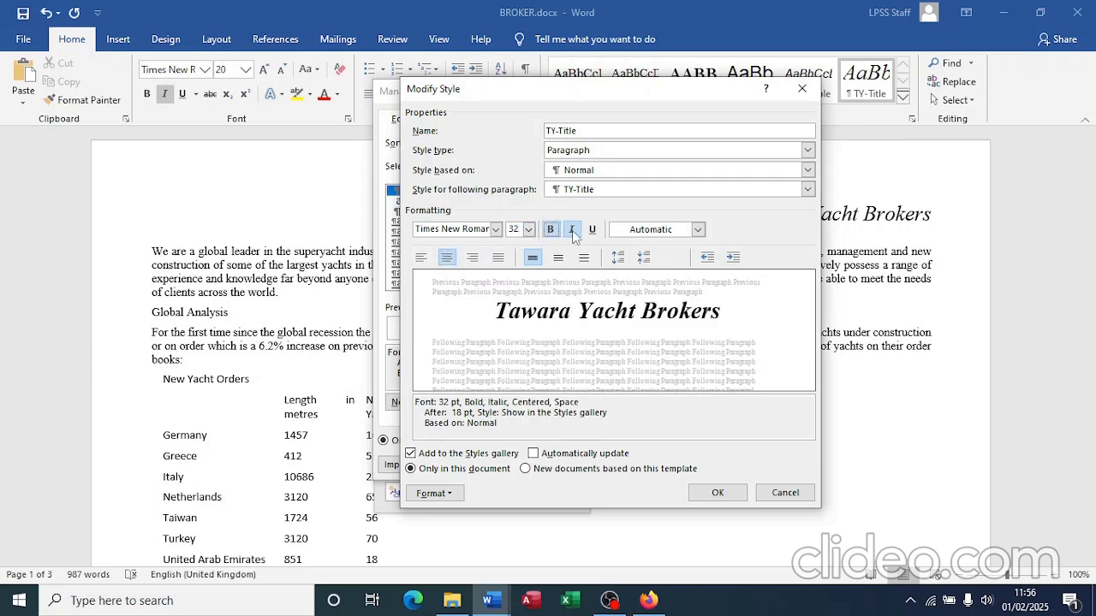
click(571, 229)
click(591, 229)
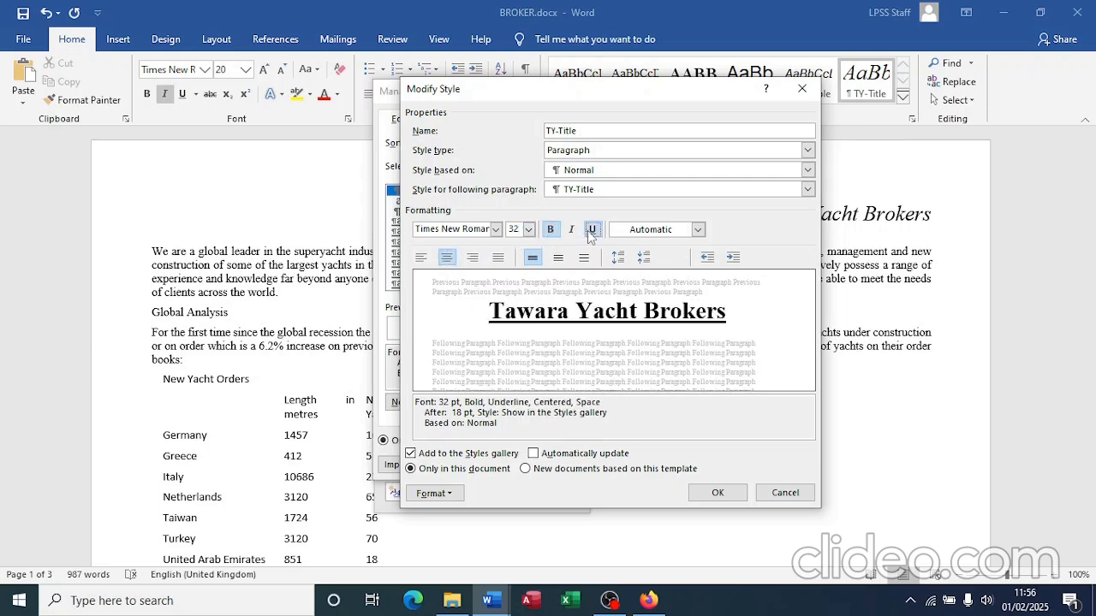
key(alt+Tab)
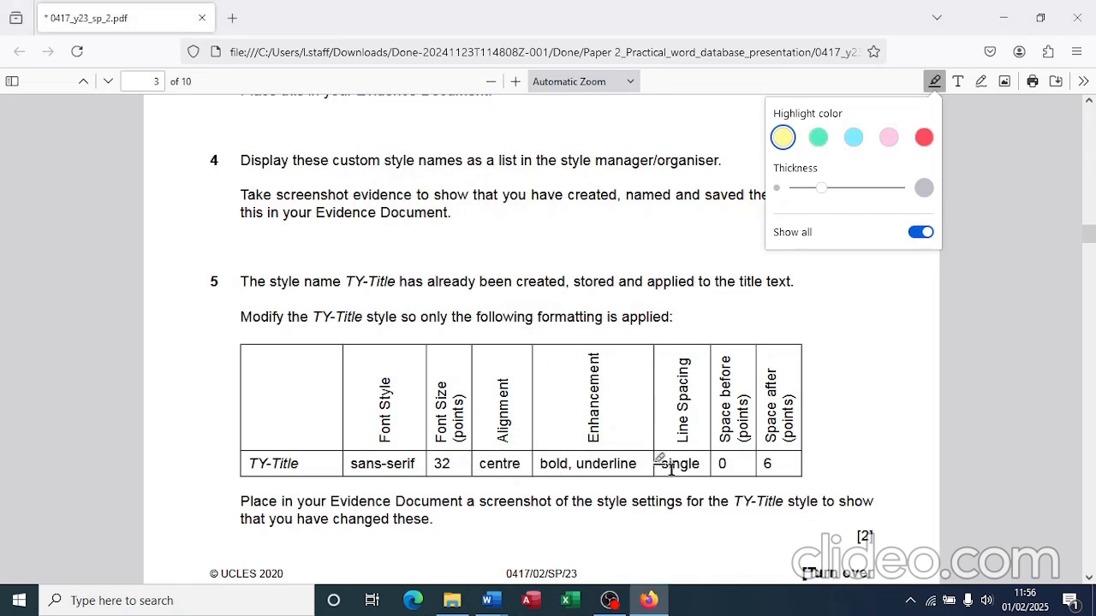
key(alt+Tab)
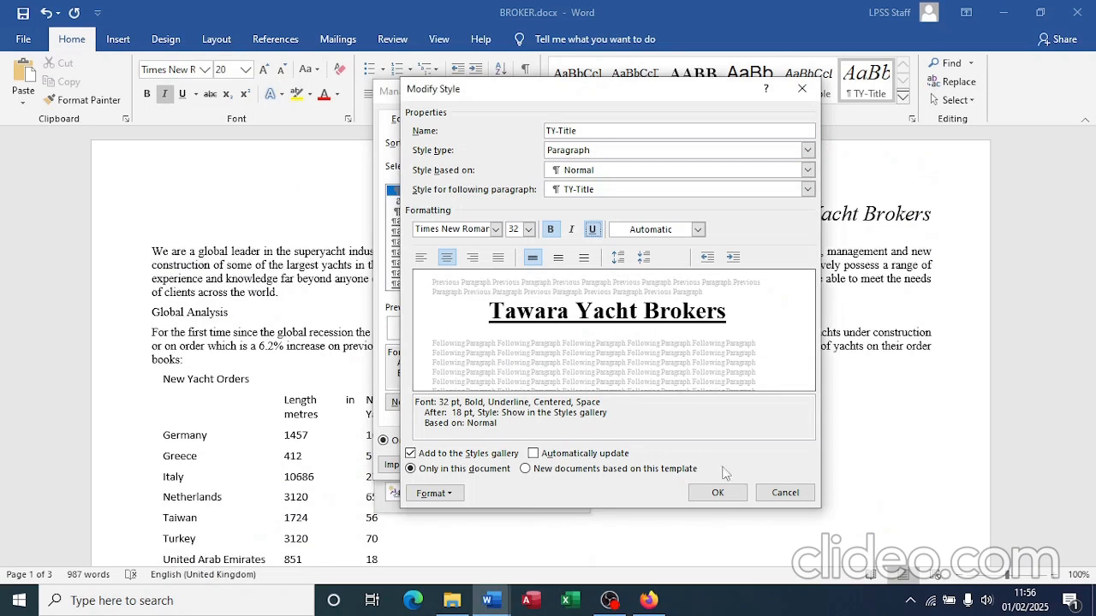
Step: Give TY-Title 0 pt before and 6 pt after paragraph spacing
click(437, 494)
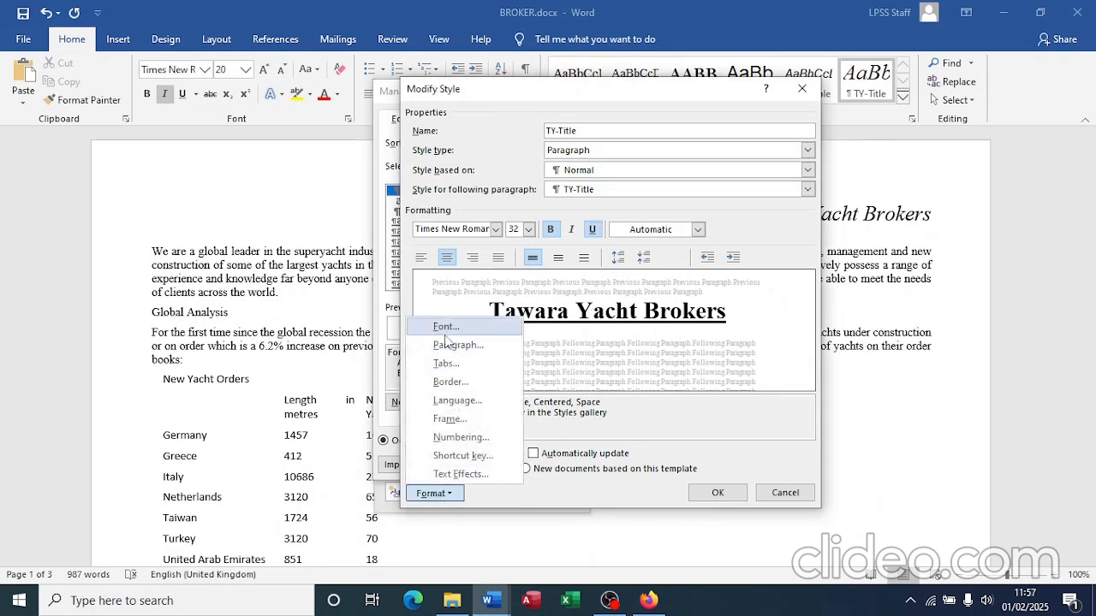
click(453, 347)
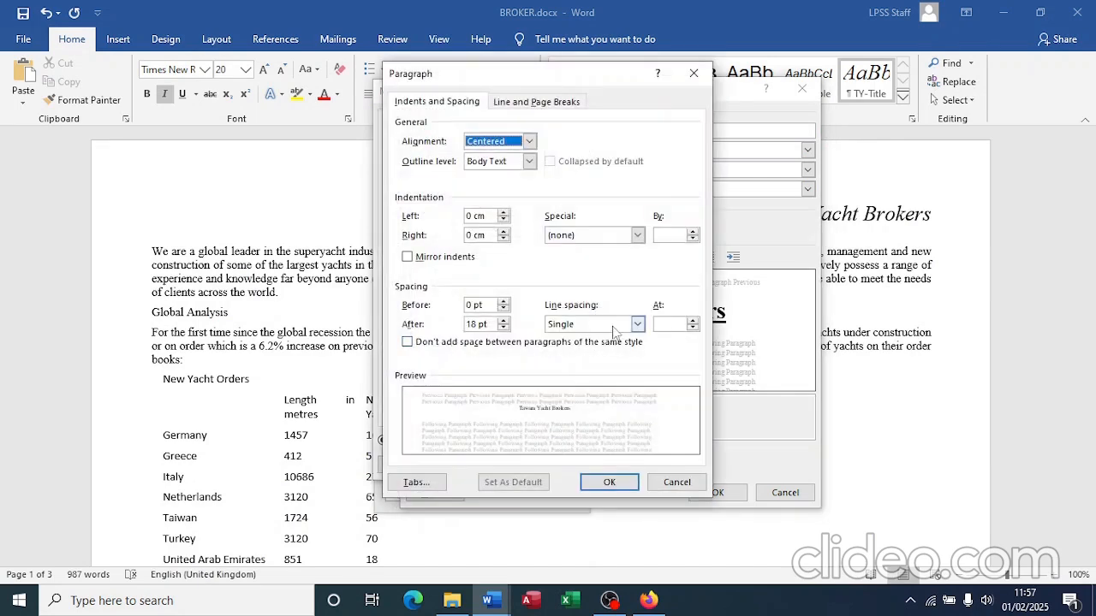
click(472, 325)
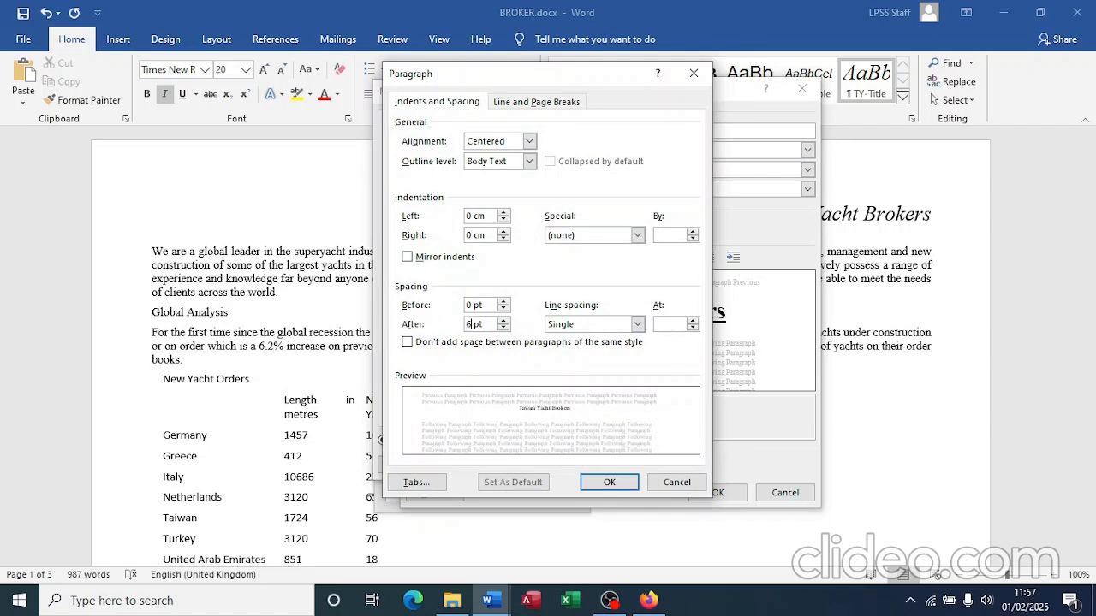
click(610, 483)
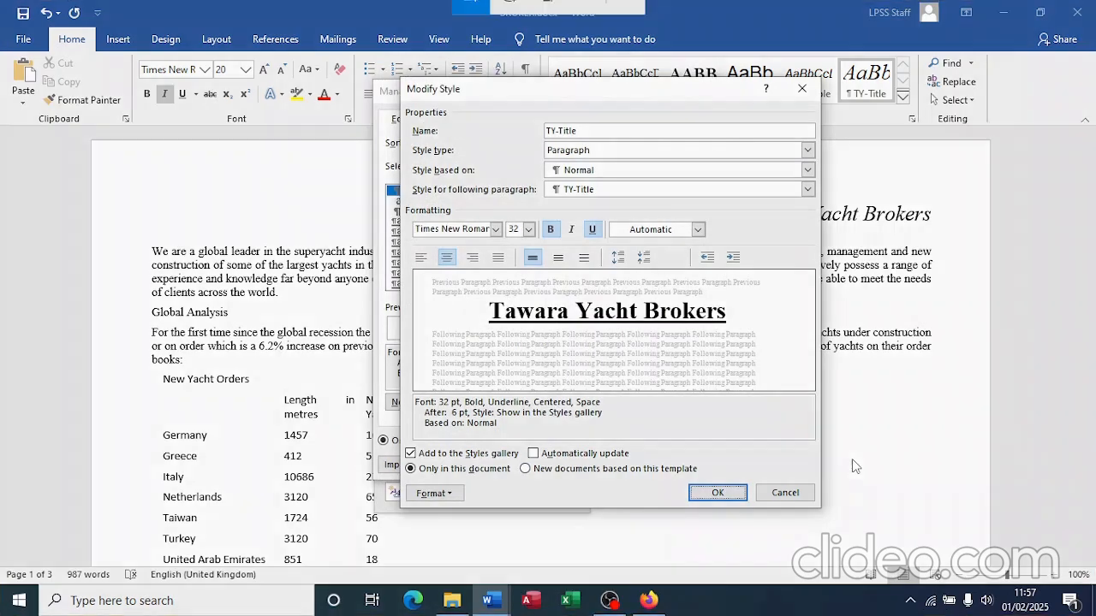
key(super+shift+s)
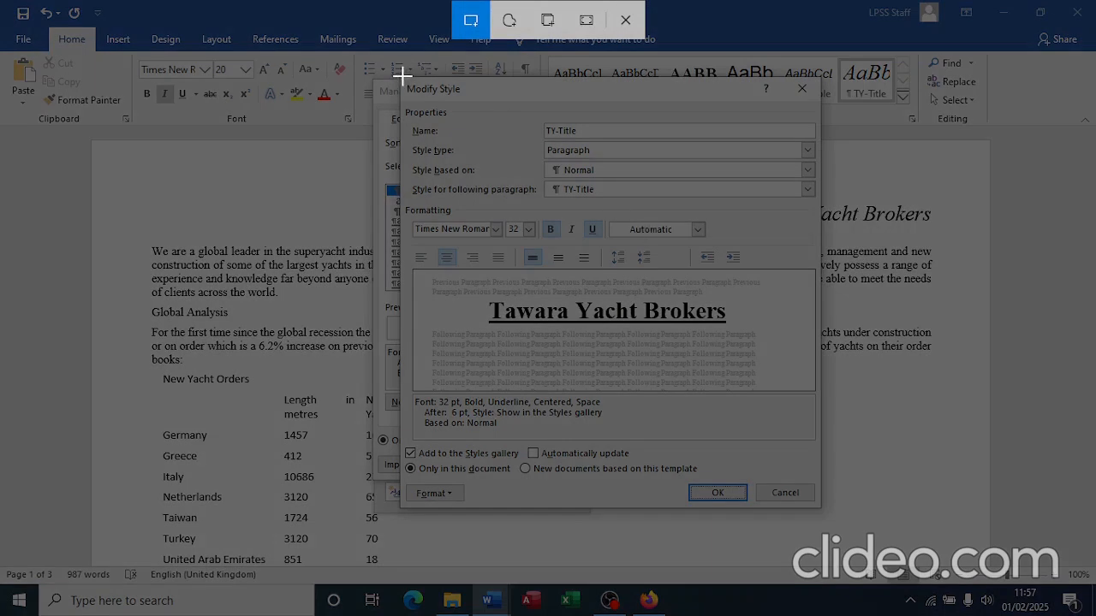
Step: Snip the TY-Title settings, save the style changes and close the Styles pane
mouse_move(402, 76)
mouse_down()
mouse_move(454, 114)
mouse_move(788, 497)
mouse_move(822, 507)
mouse_up()
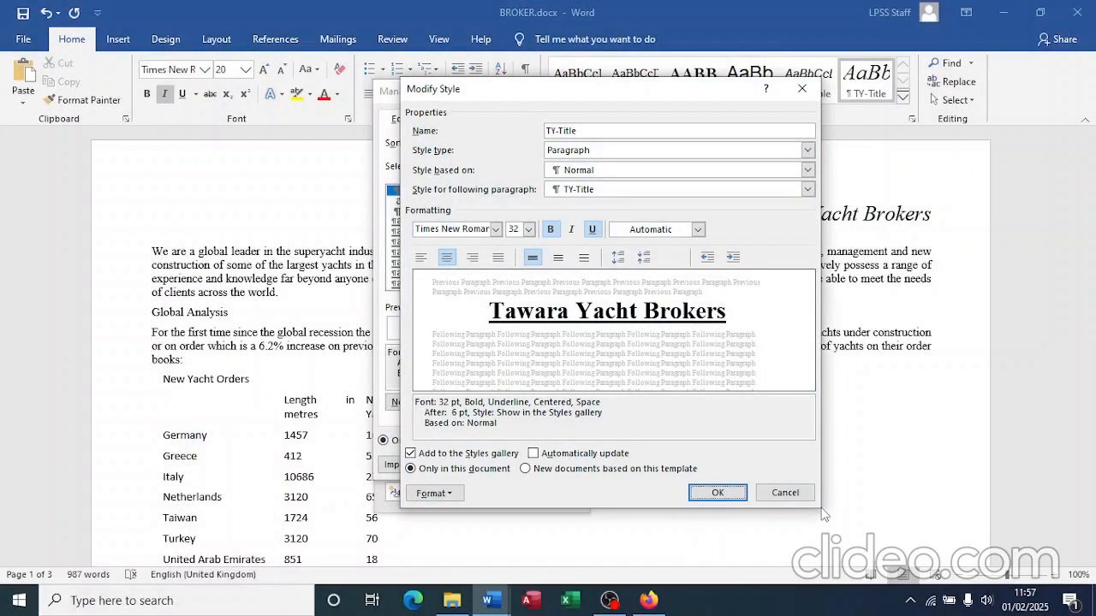
click(724, 494)
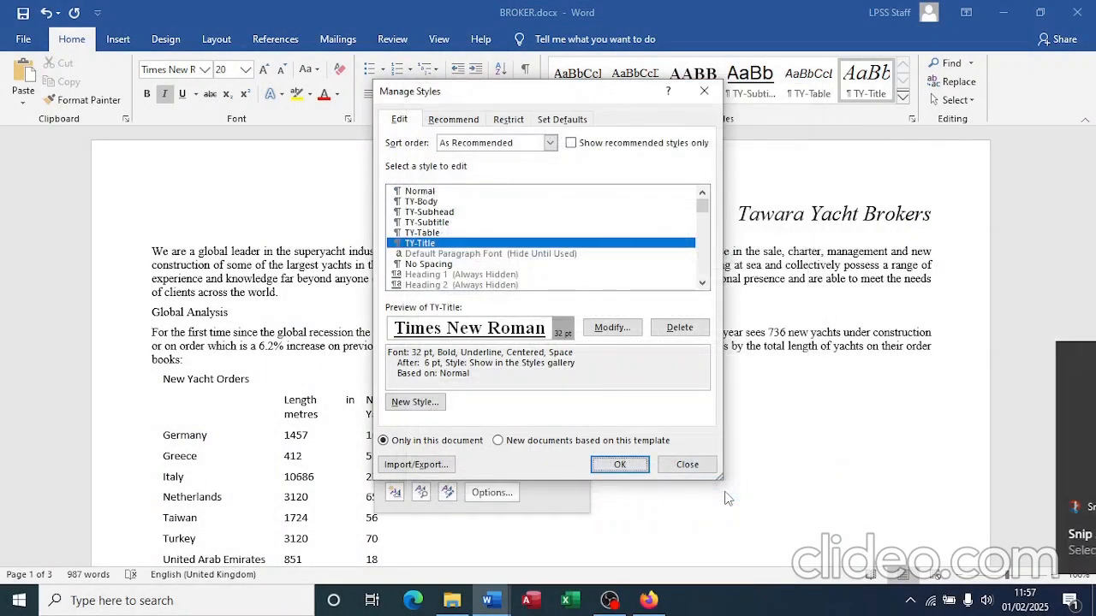
click(622, 465)
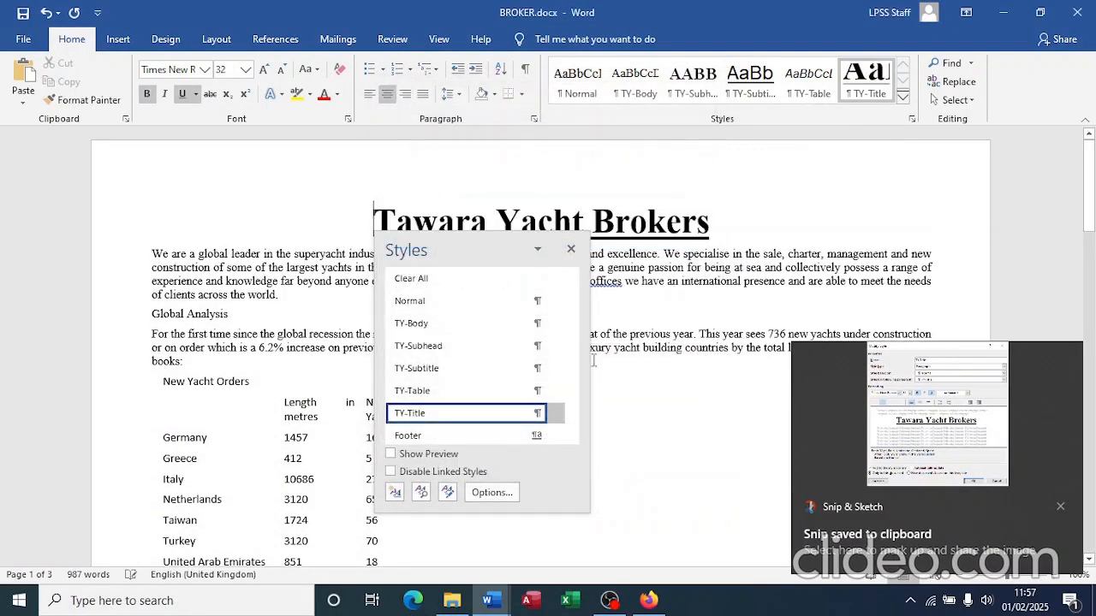
click(571, 249)
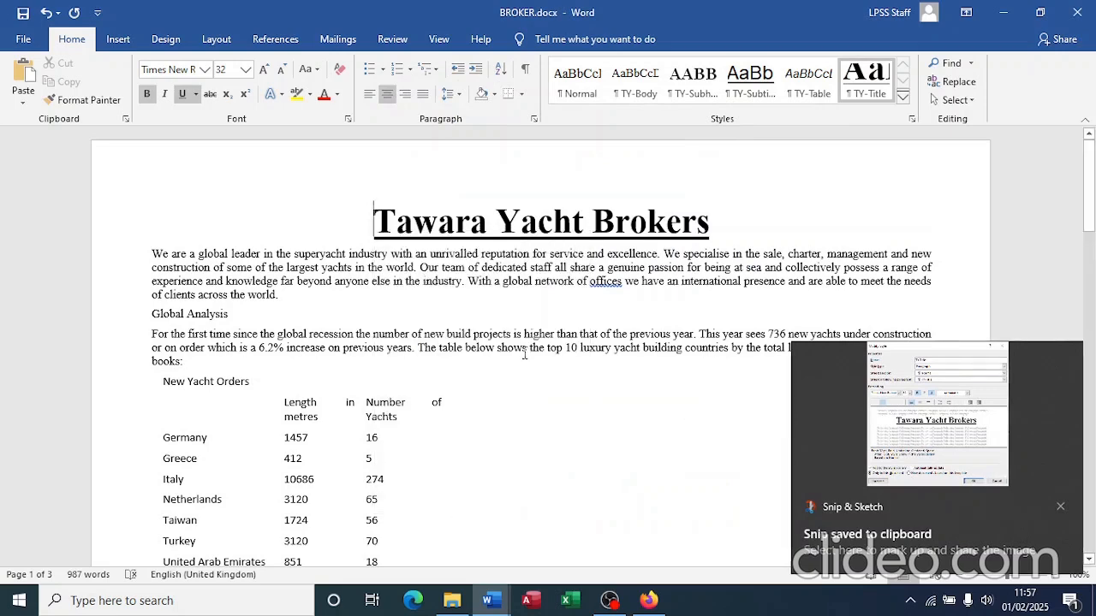
Step: Paste the TY-Title settings screenshot under Step 5 in the evidence document
key(alt+Tab)
key(alt+Tab)
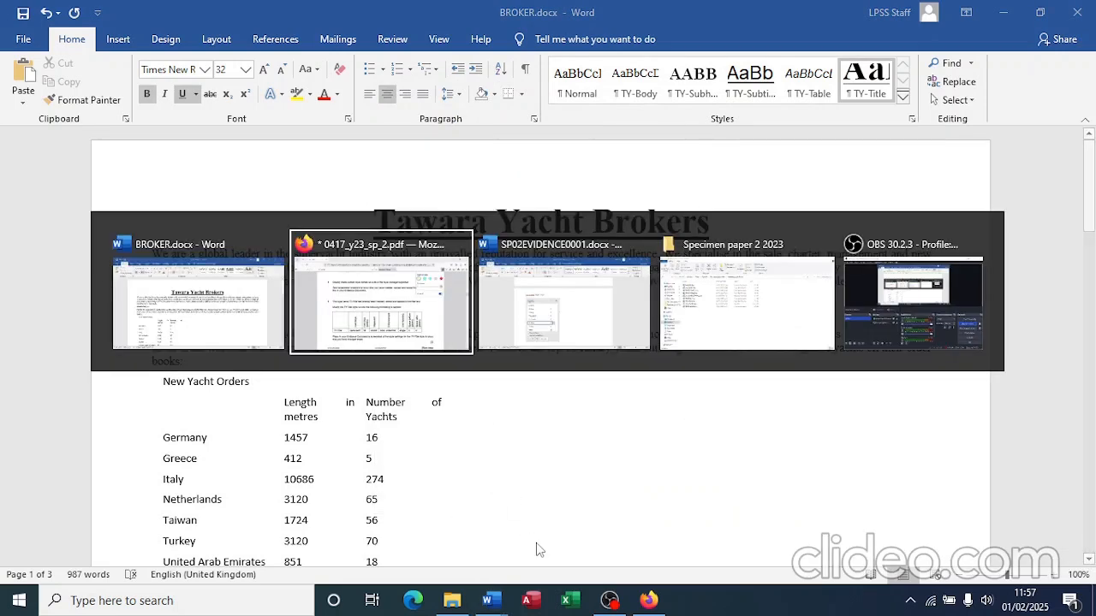
scroll(538, 542, down, 4)
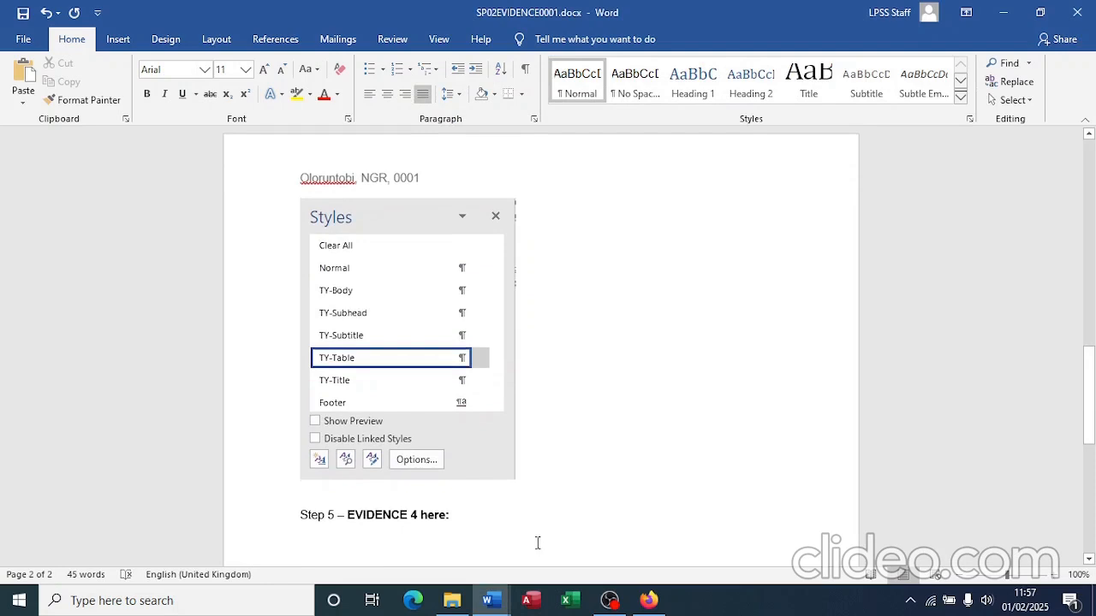
click(365, 439)
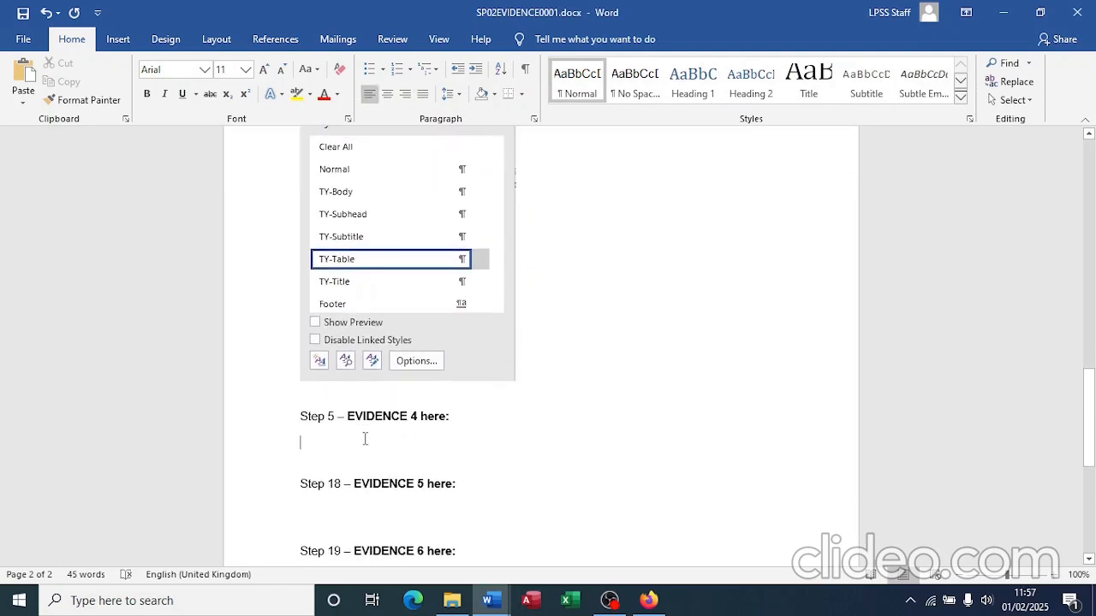
key(ctrl+v)
key(alt+Tab)
key(alt+Tab)
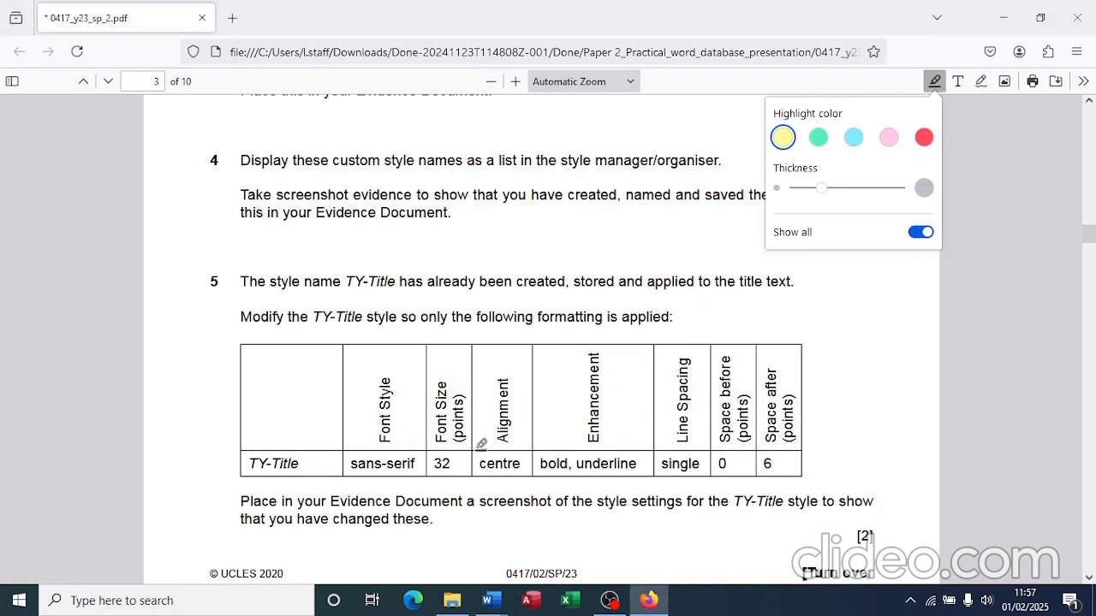
scroll(481, 444, down, 5)
Step: Read step 6 of the exam paper, then return to BROKER.docx in Word
scroll(481, 445, down, 7)
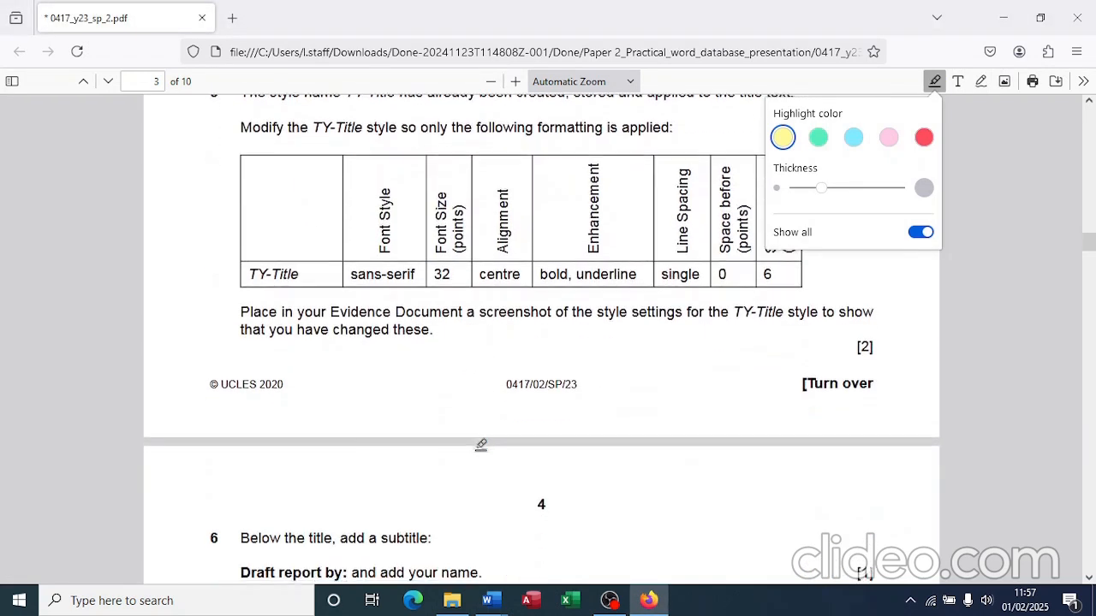
scroll(481, 444, down, 1)
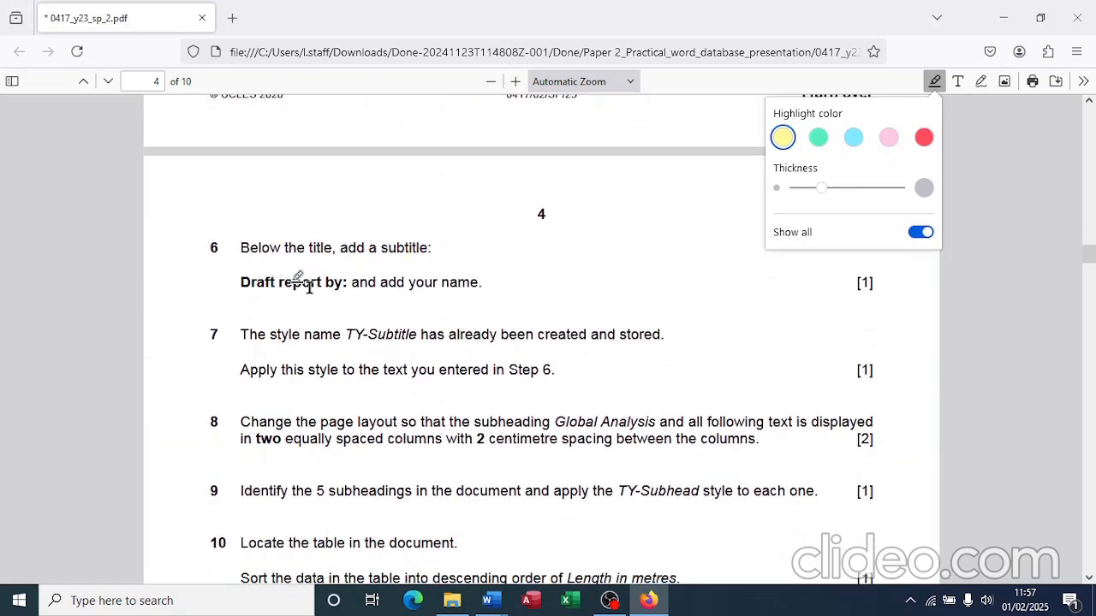
key(alt+Tab)
key(alt+Tab)
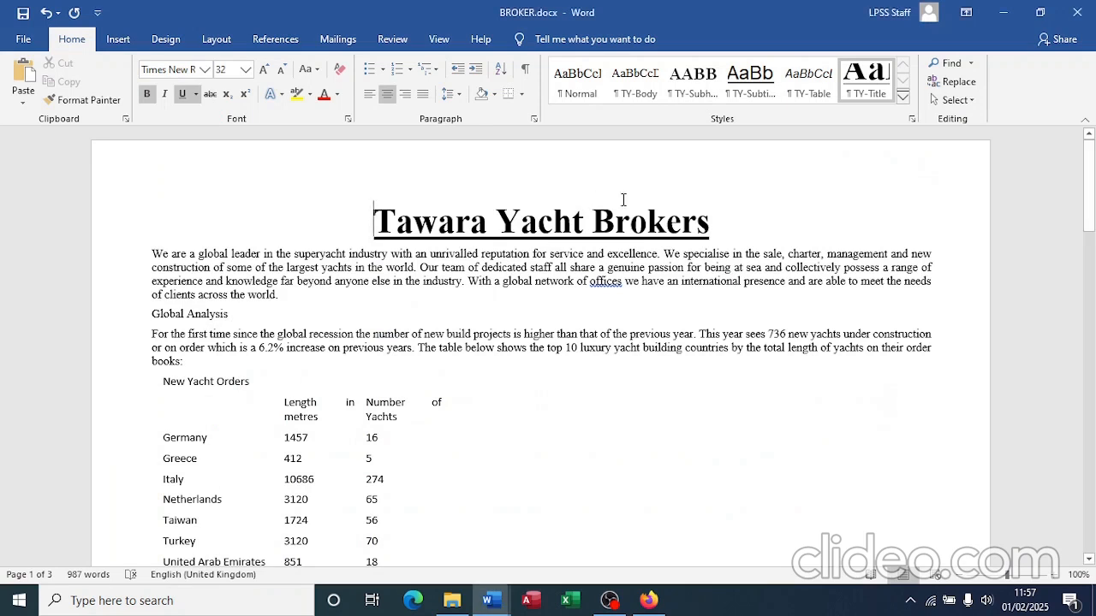
Step: Add a 'Draft report by:' line with the author's name below the title
click(734, 237)
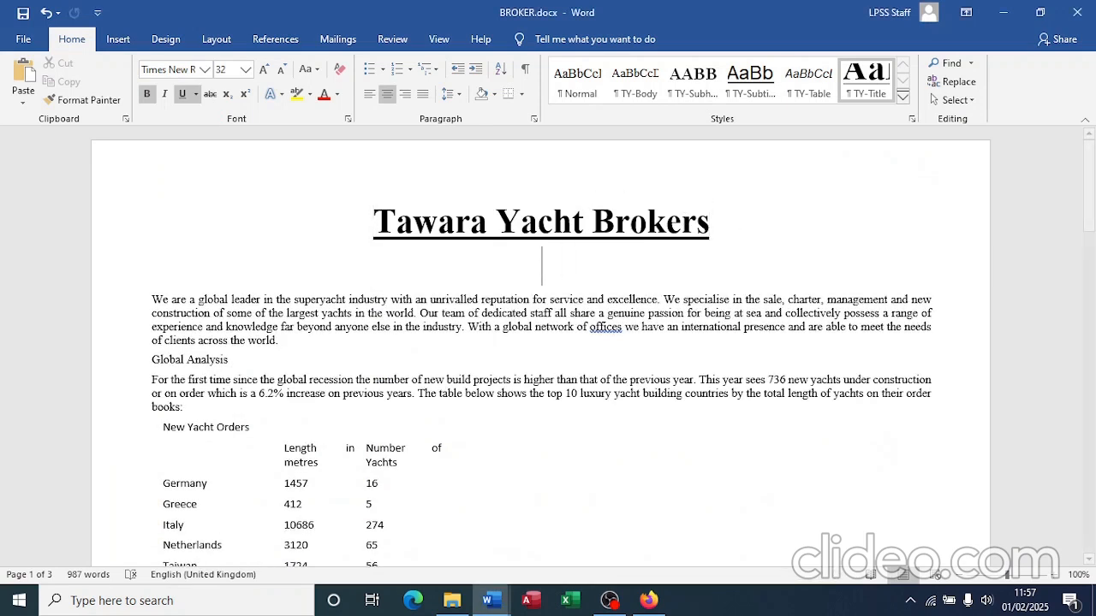
key(Return)
text(Dea)
key(BackSpace)
key(BackSpace)
text(r)
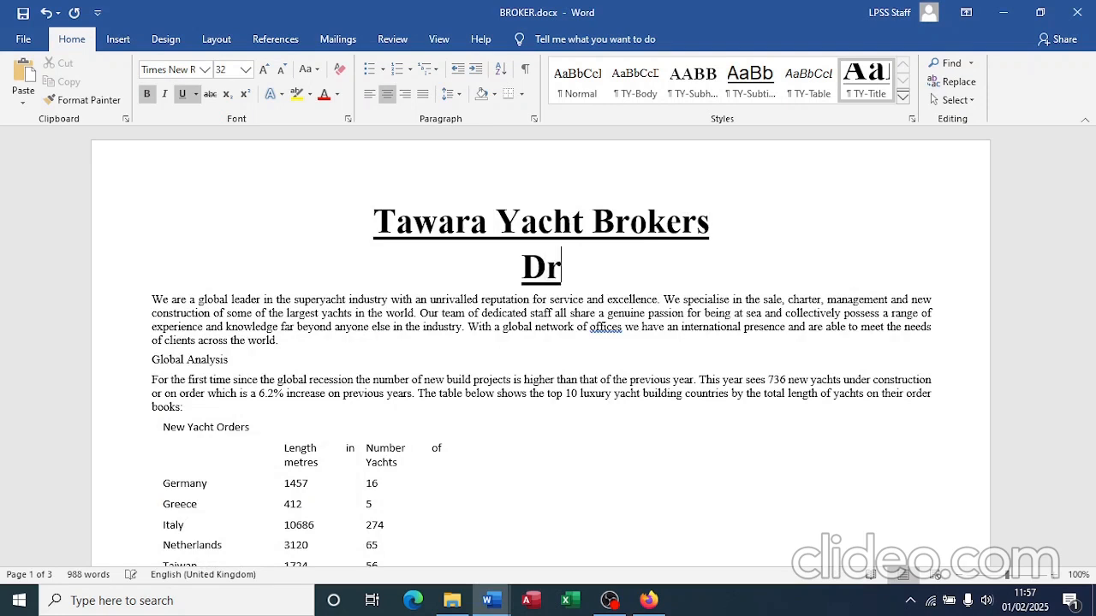
text(aft report)
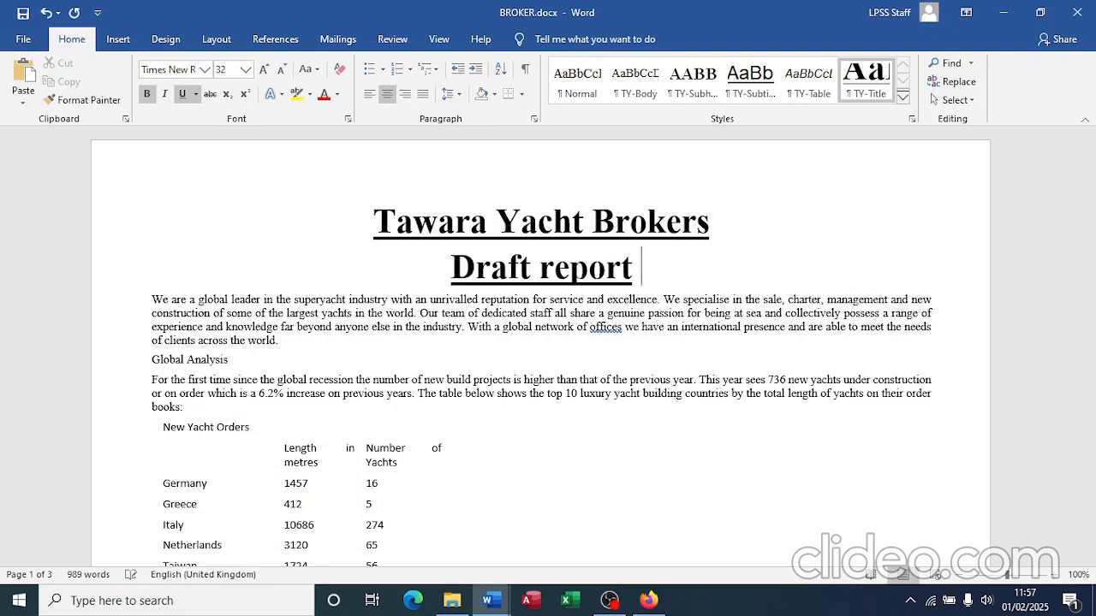
text( by: Oloruntobi)
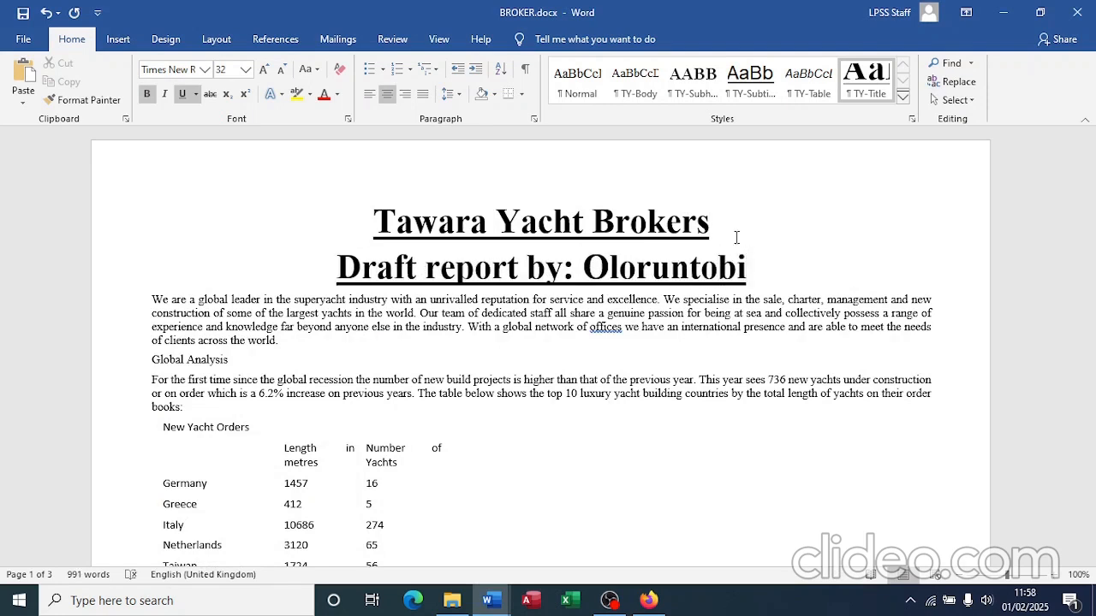
Step: Apply the TY-Subtitle style to the new subtitle line
key(alt+Tab)
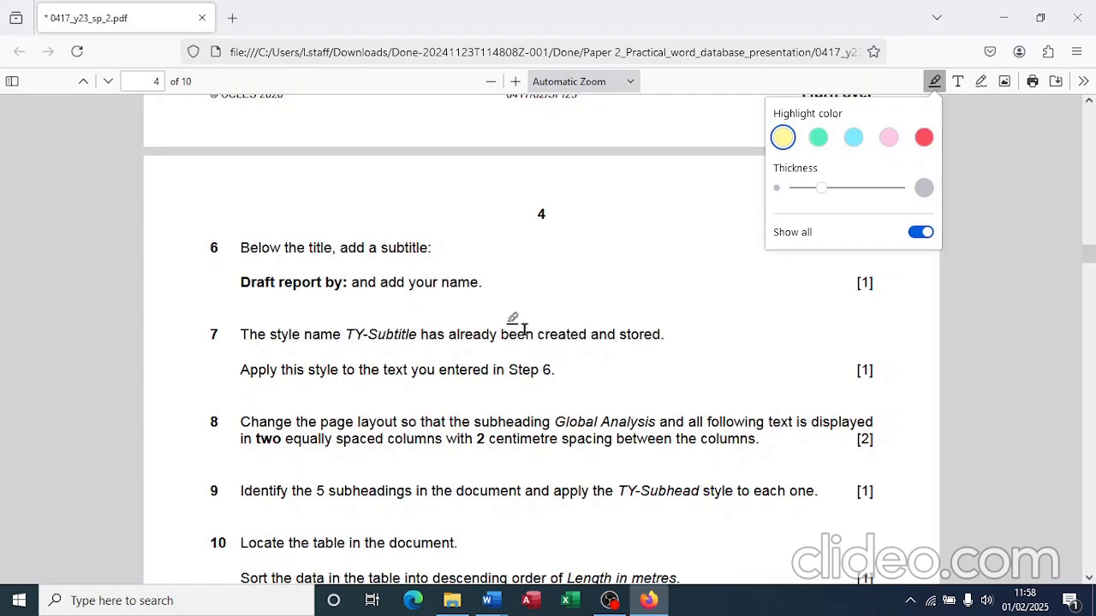
key(alt+Tab)
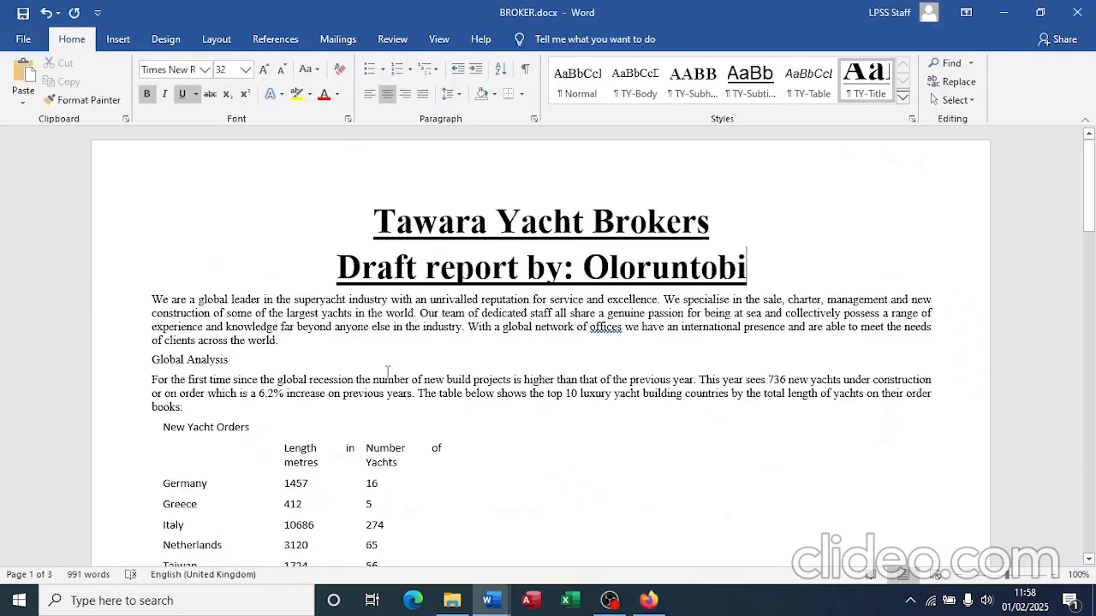
click(750, 81)
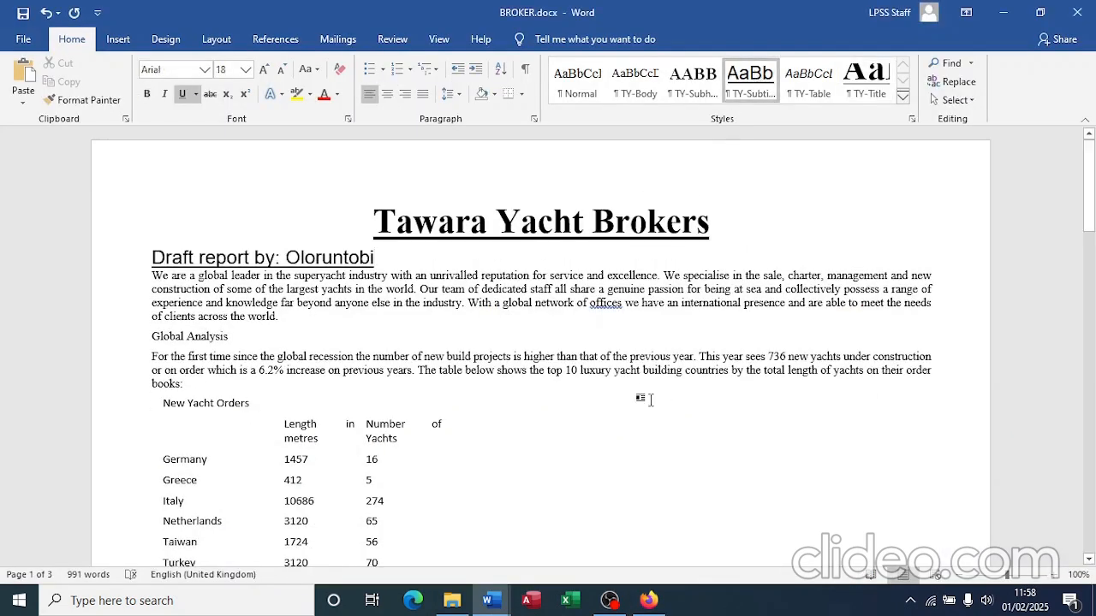
key(alt+Tab)
scroll(559, 432, down, 2)
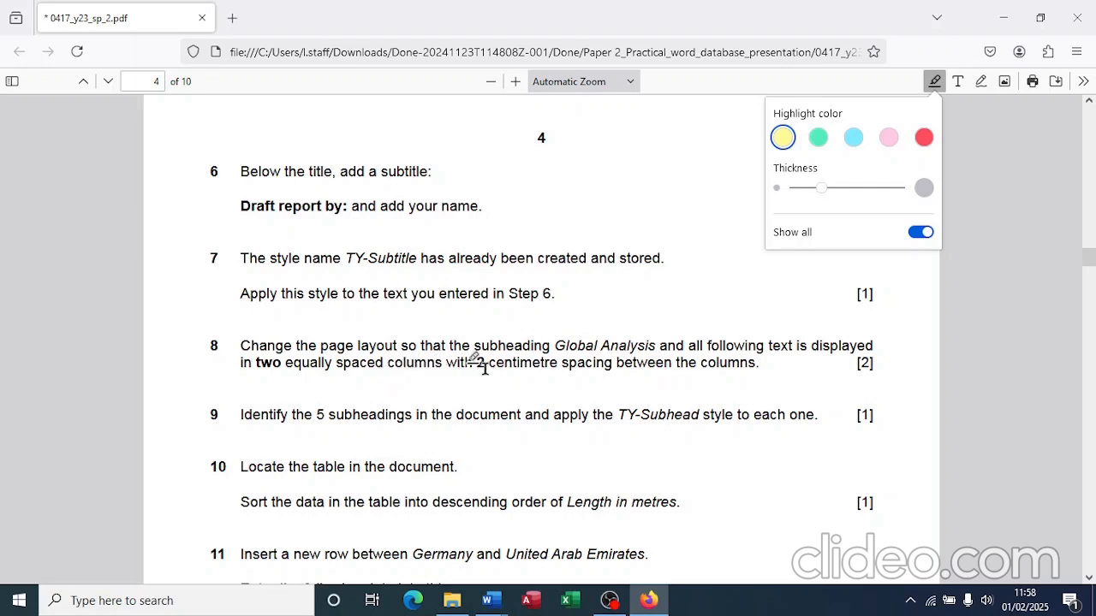
Step: Highlight '2 centimetre' in step 8, then select BROKER's text from Global Analysis onward
drag(479, 363, 558, 371)
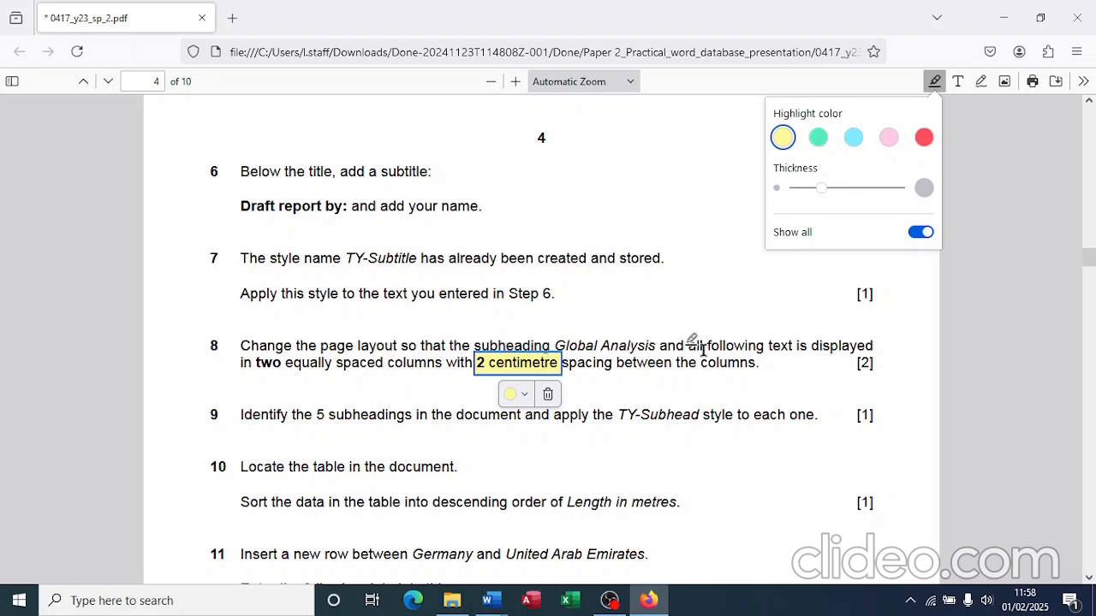
key(alt+Tab)
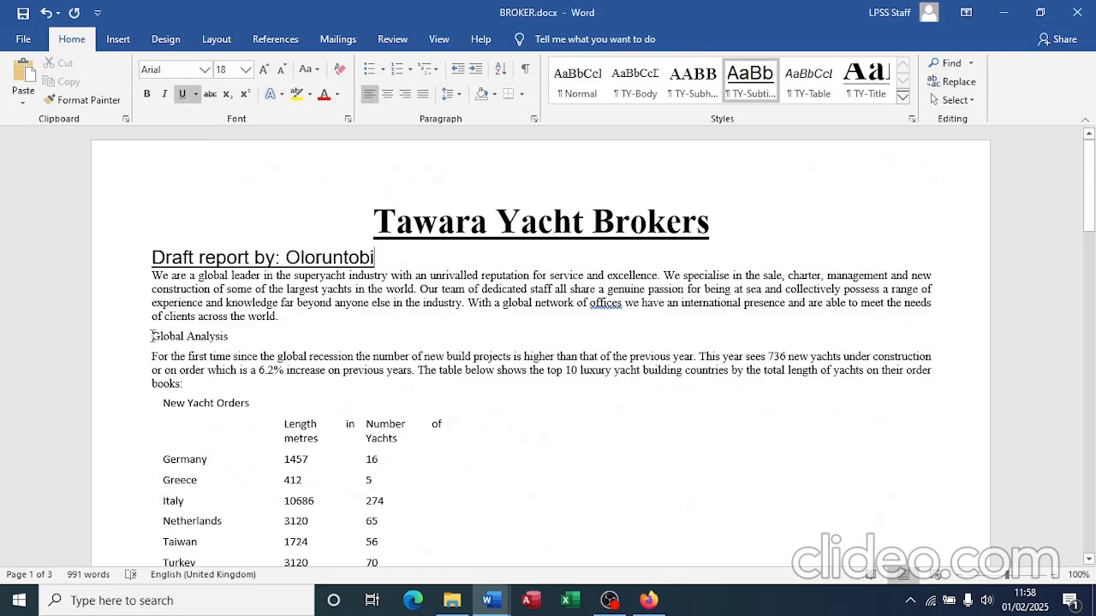
drag(151, 335, 399, 525)
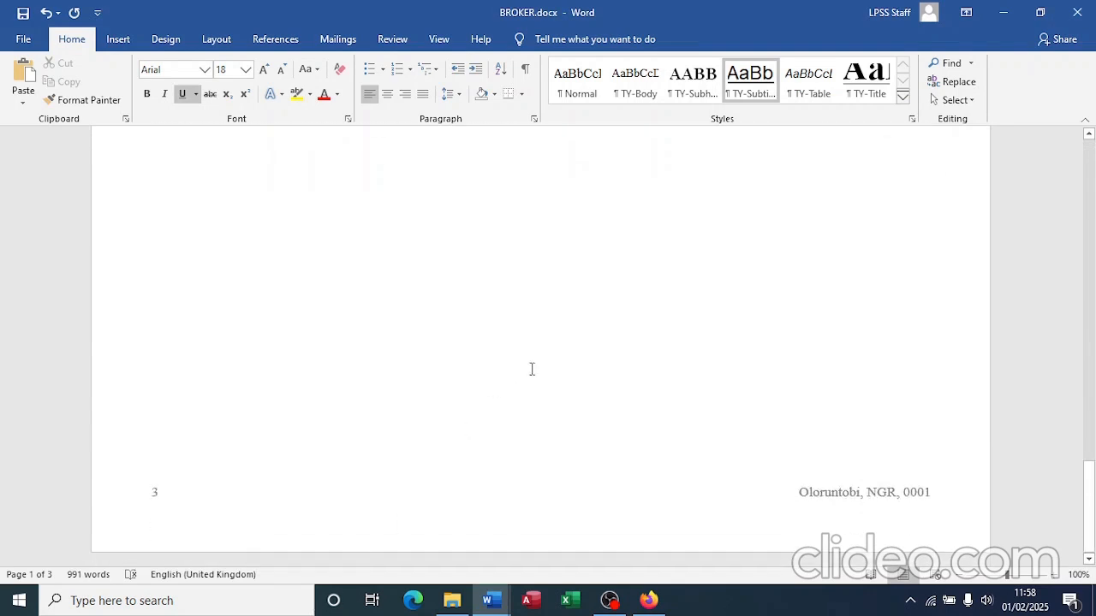
drag(531, 369, 532, 369)
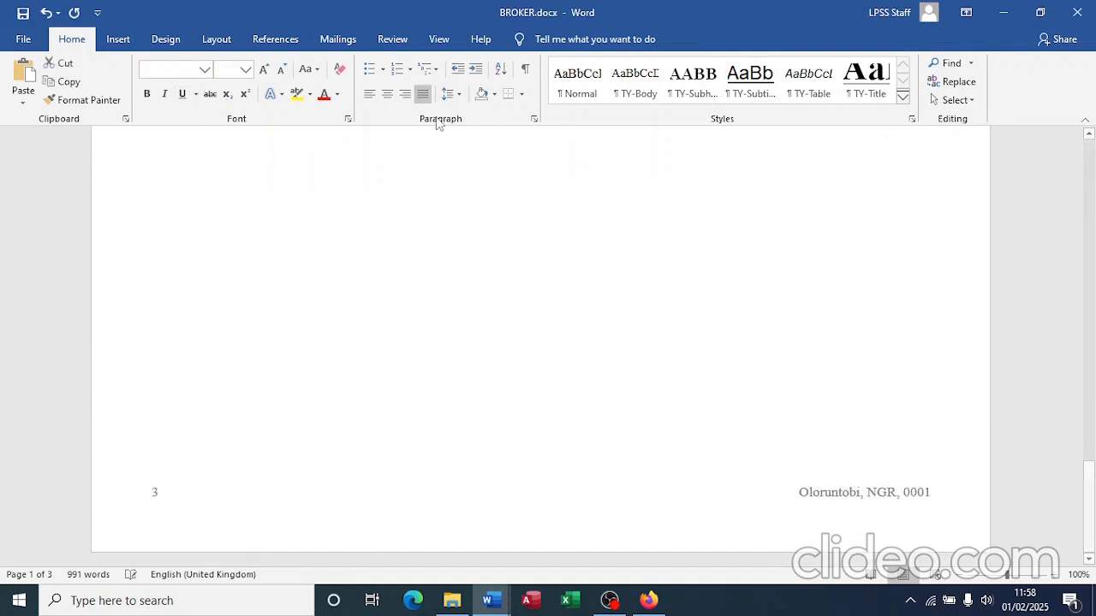
Step: Lay out the selected text in two columns with 2 cm spacing
click(214, 40)
click(149, 96)
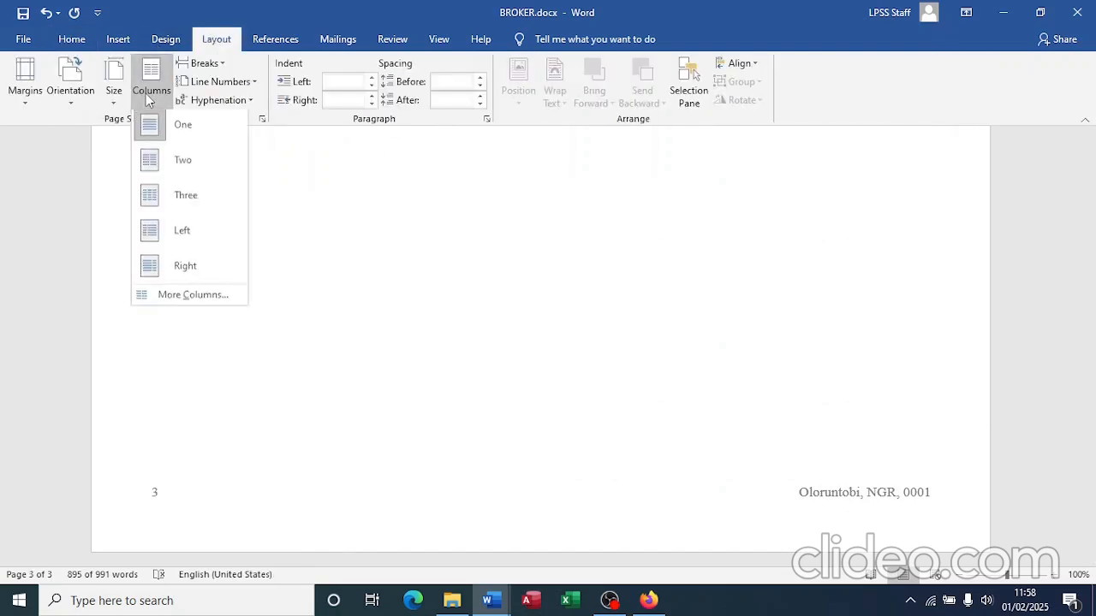
click(188, 301)
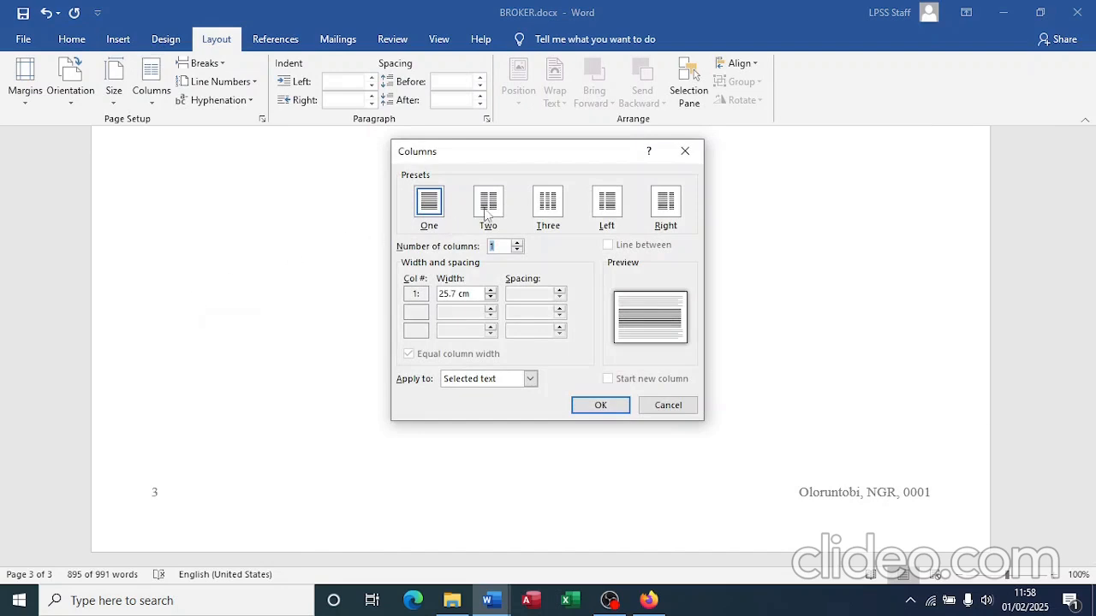
click(490, 215)
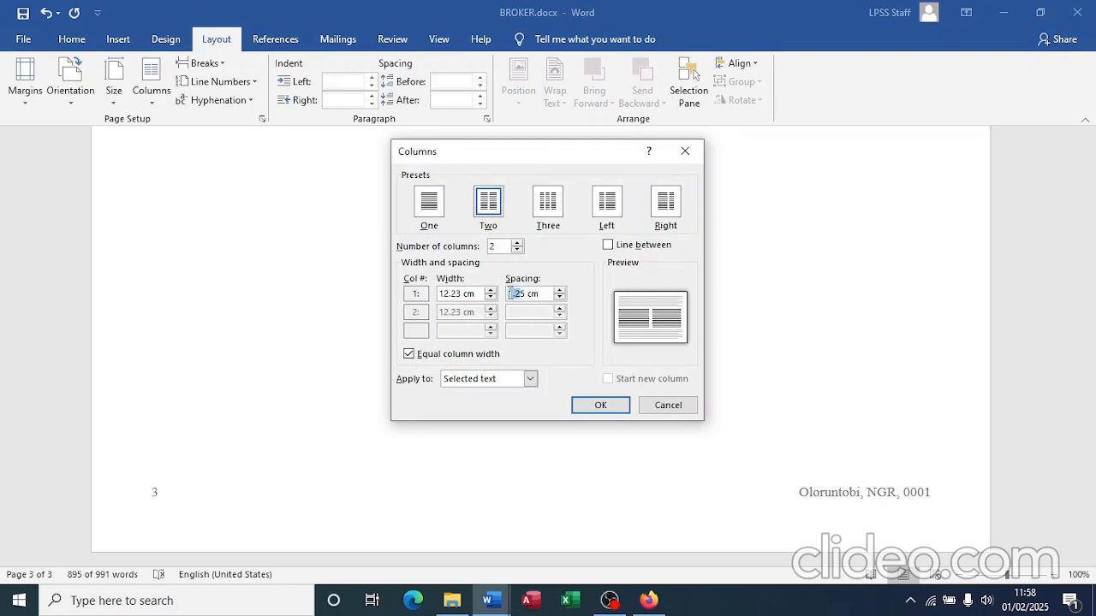
key(BackSpace)
text(0)
key(Delete)
key(Num_Lock)
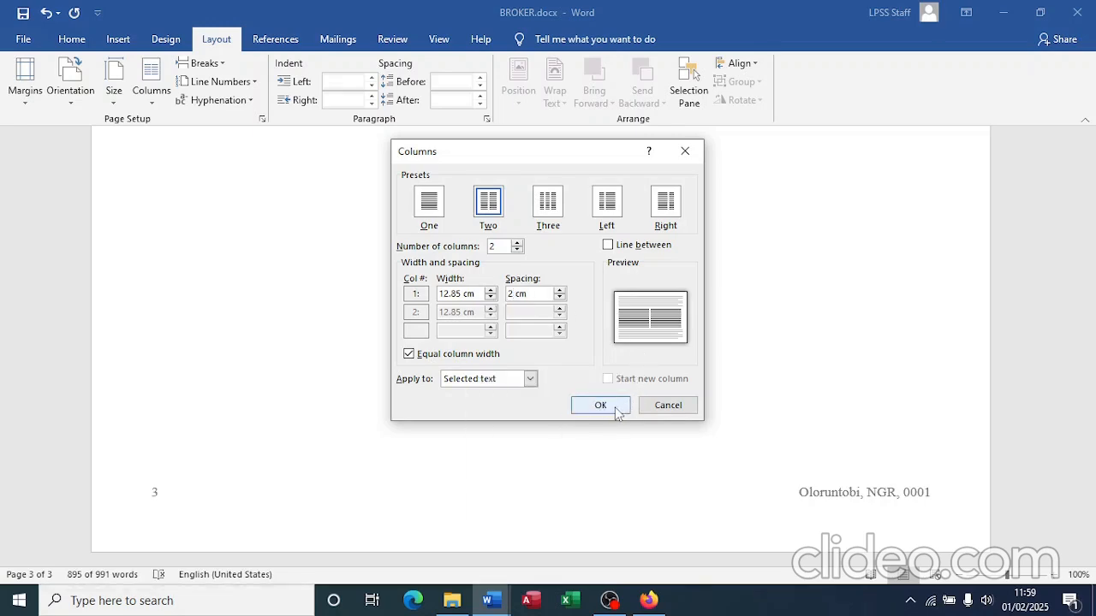
click(600, 406)
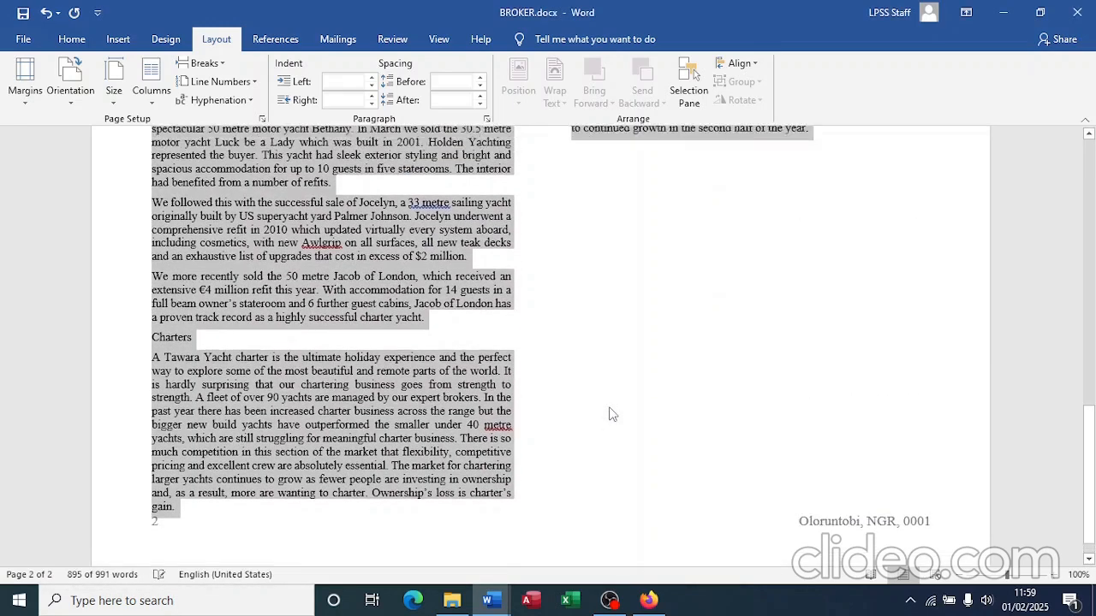
scroll(610, 414, up, 10)
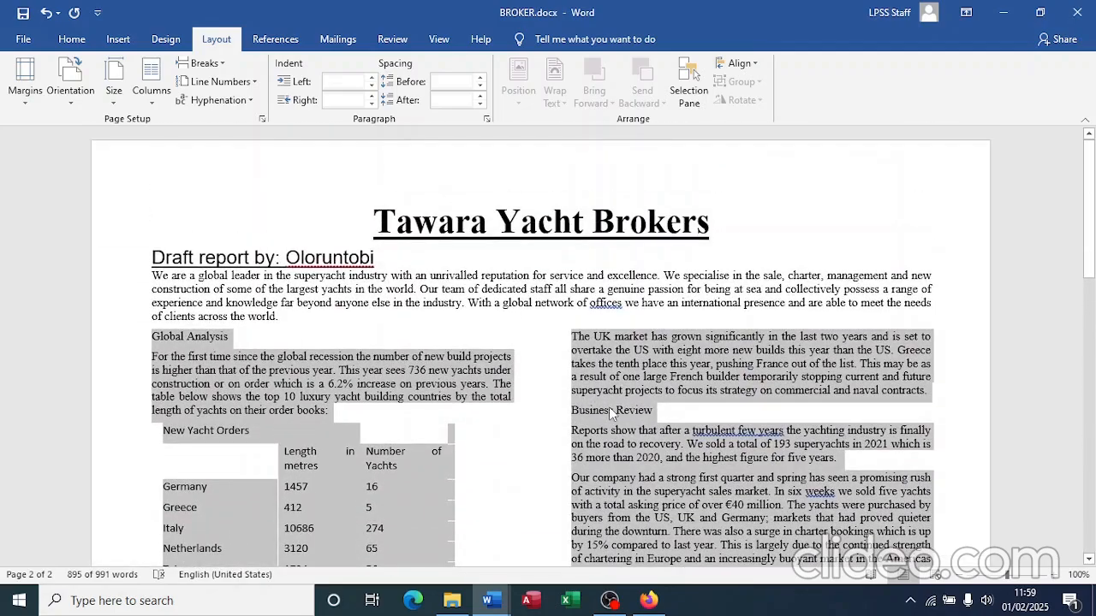
Step: Select the Global Analysis, Business Review, Charters and Conclusion subheadings together
key(alt+Tab)
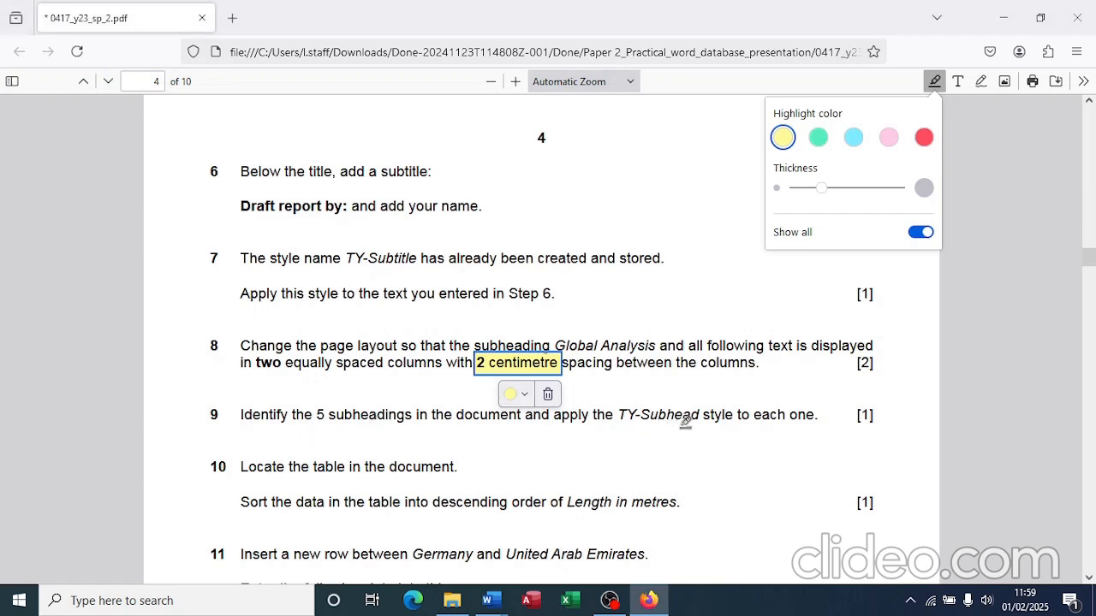
key(alt+Tab)
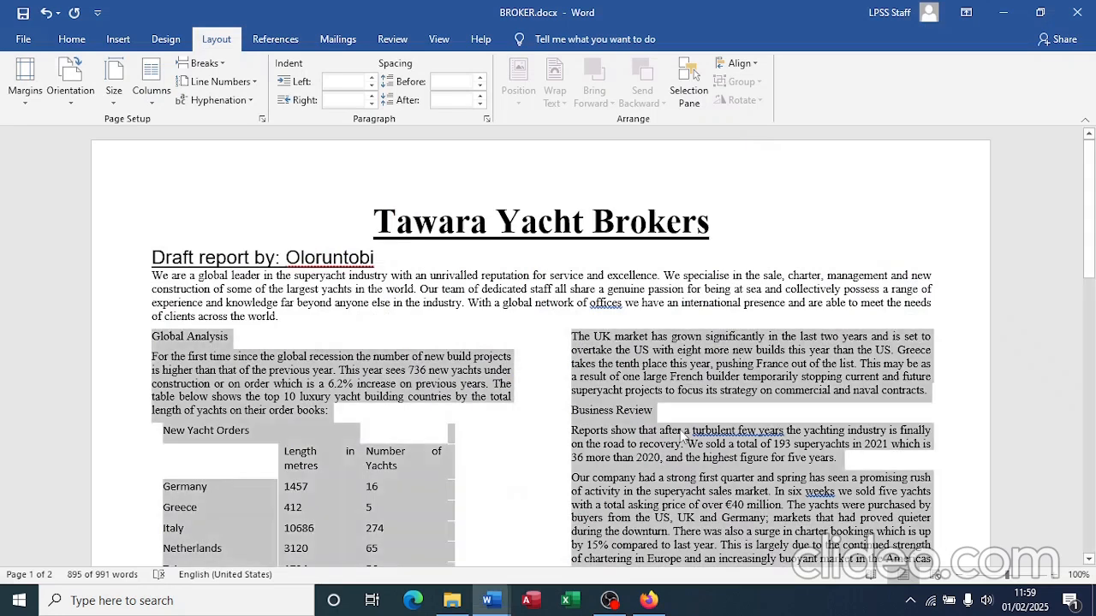
click(224, 341)
drag(228, 336, 151, 336)
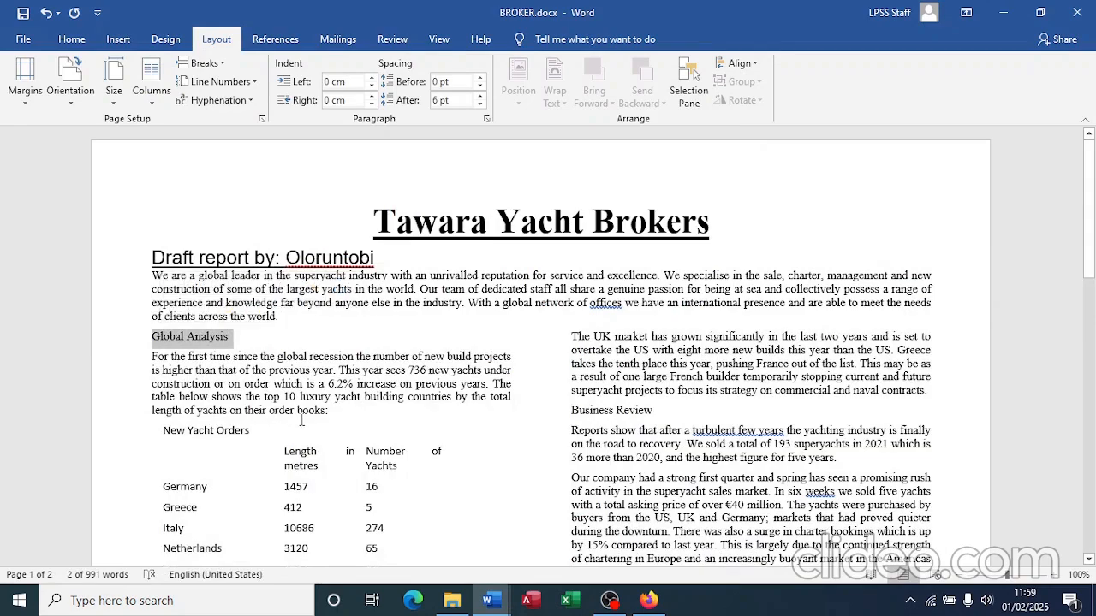
scroll(403, 419, down, 2)
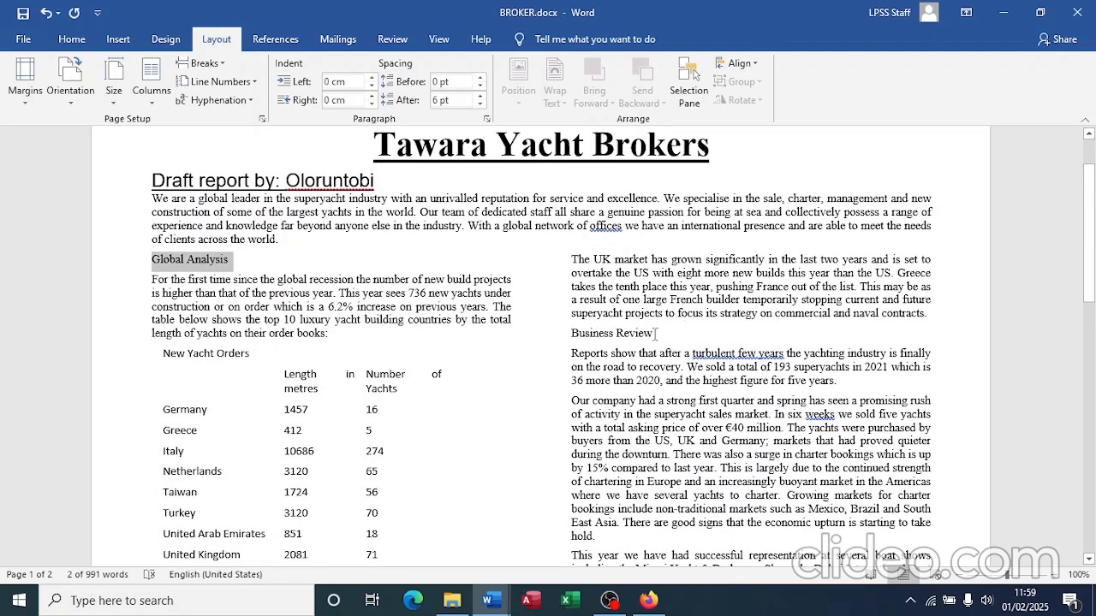
drag(654, 334, 585, 340)
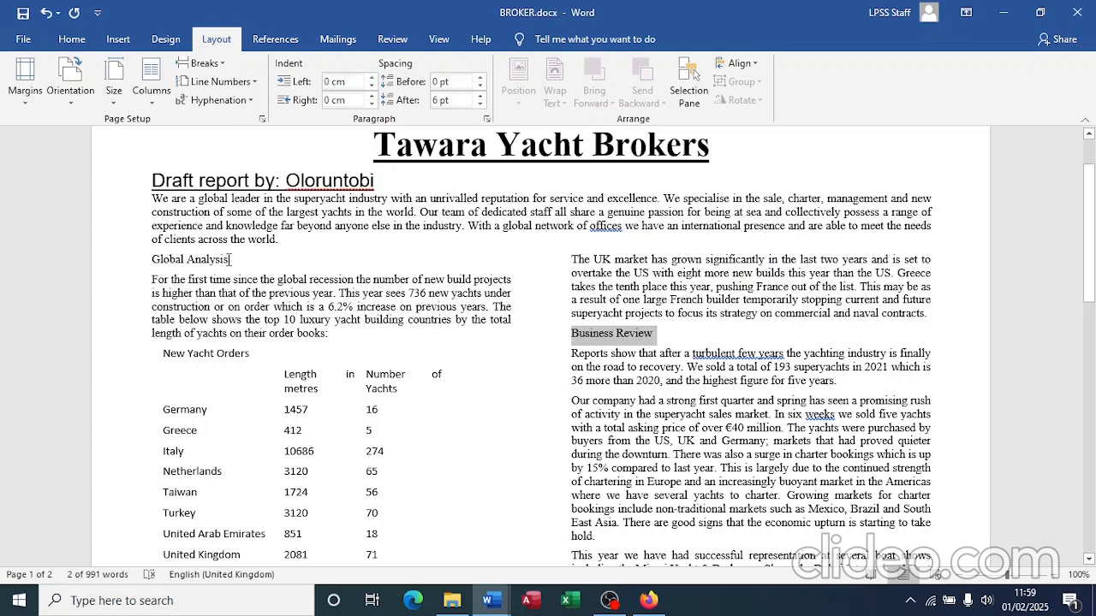
drag(230, 258, 152, 261)
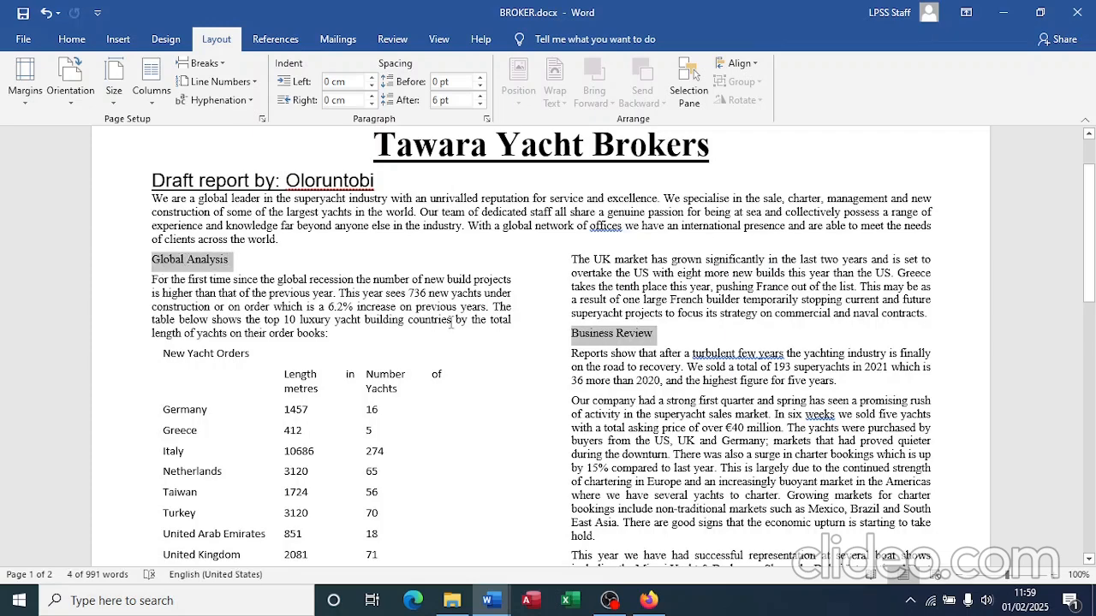
scroll(451, 324, down, 5)
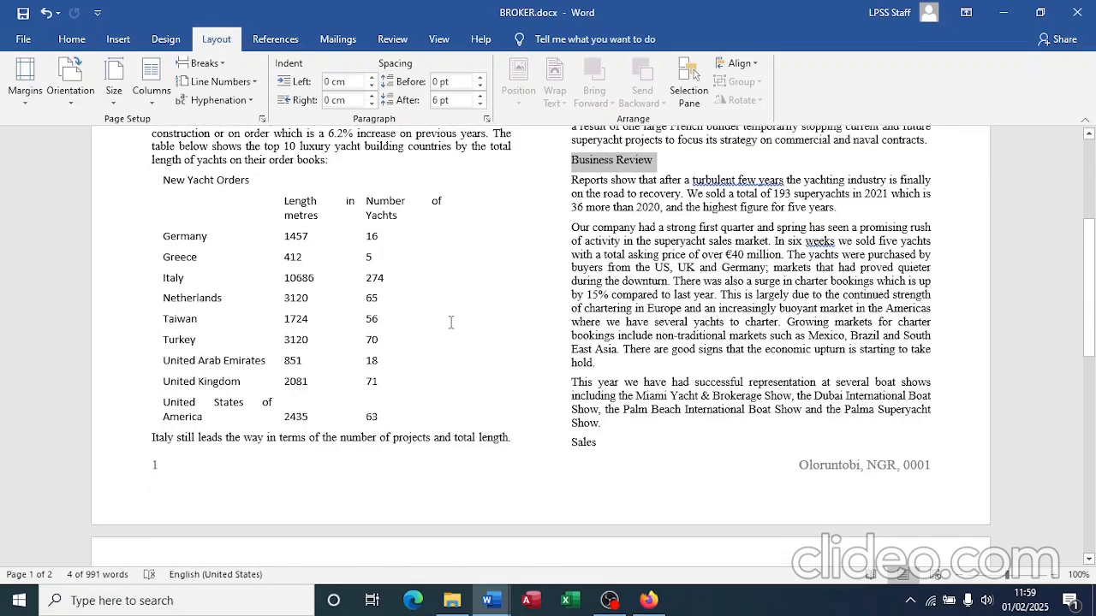
scroll(446, 328, down, 8)
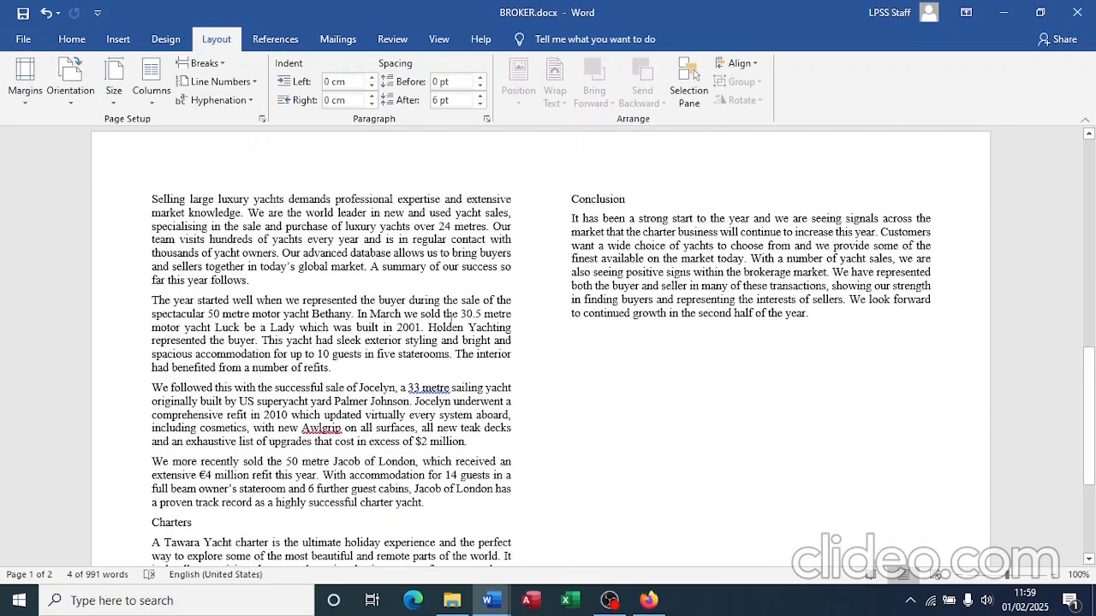
scroll(451, 324, down, 3)
scroll(451, 323, up, 2)
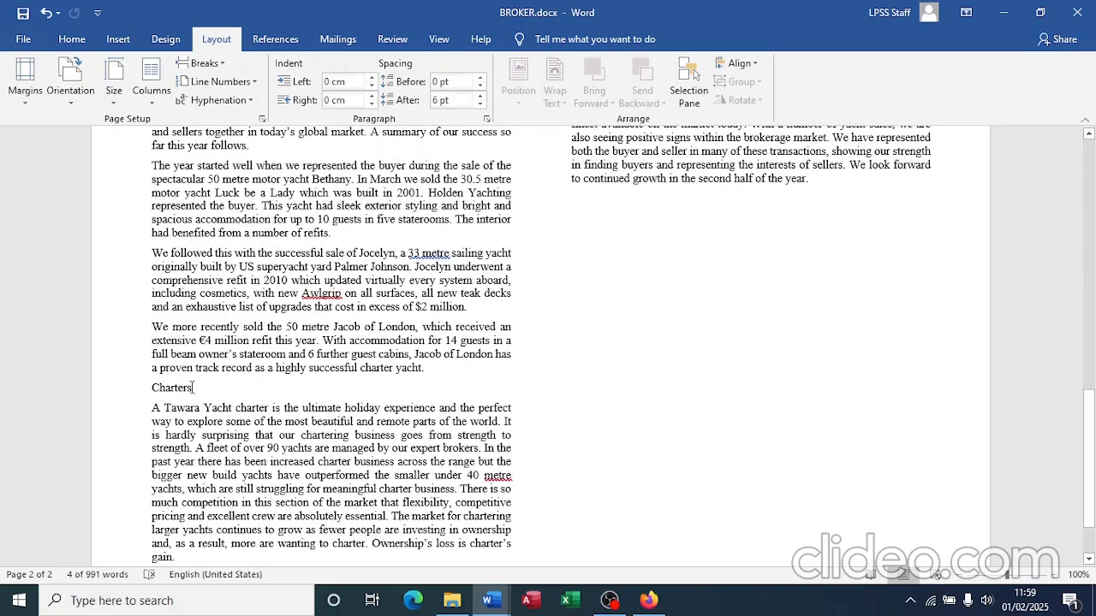
drag(193, 388, 154, 390)
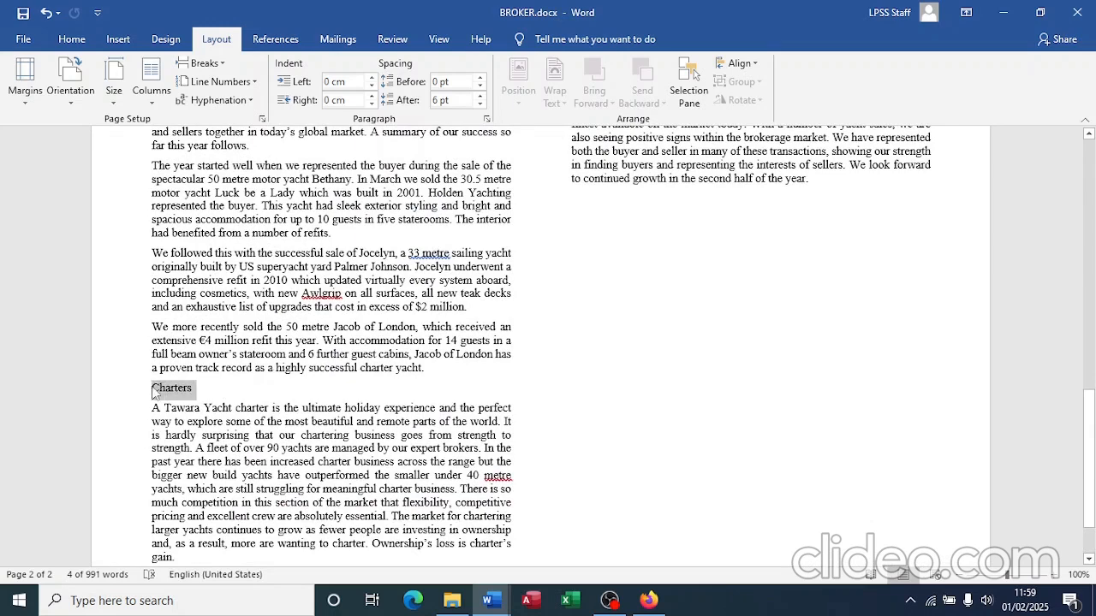
scroll(615, 313, up, 4)
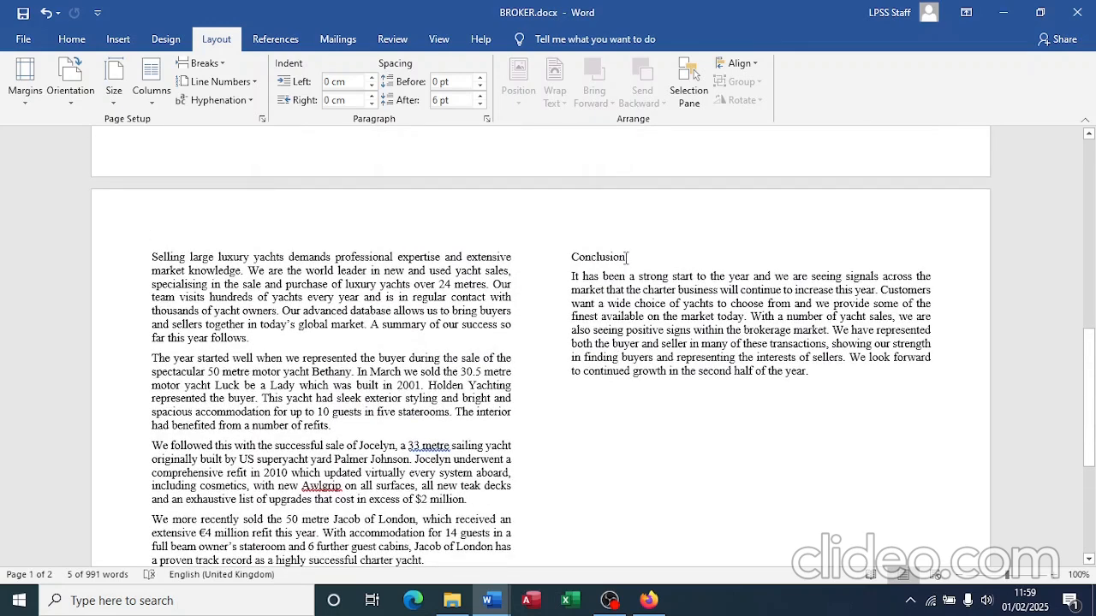
drag(628, 256, 569, 259)
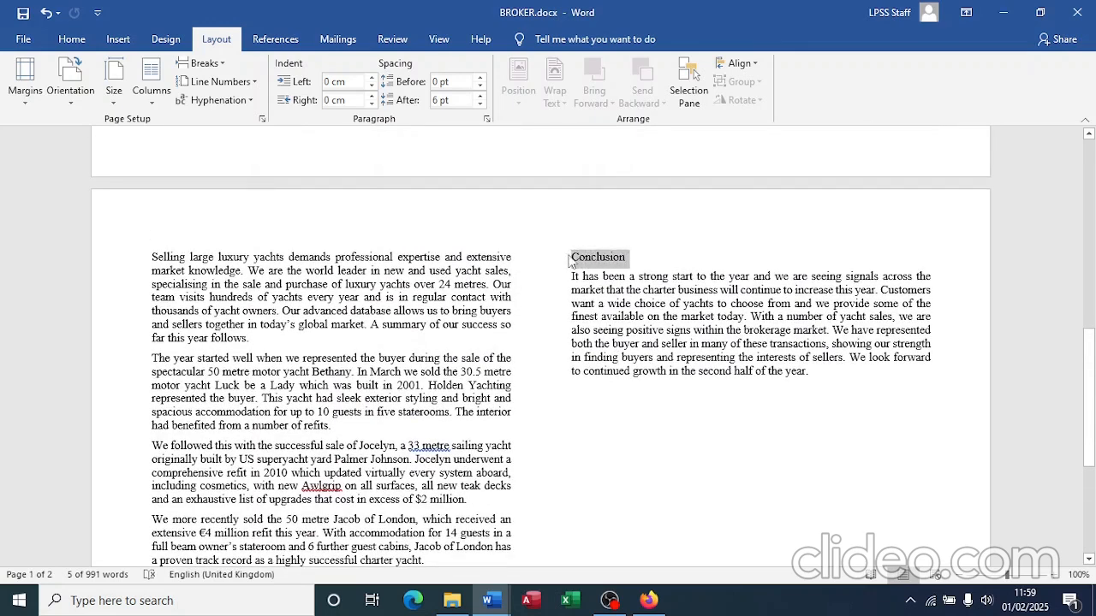
Step: Include New Yacht Orders and apply the TY-Subhead style to all subheadings
click(72, 40)
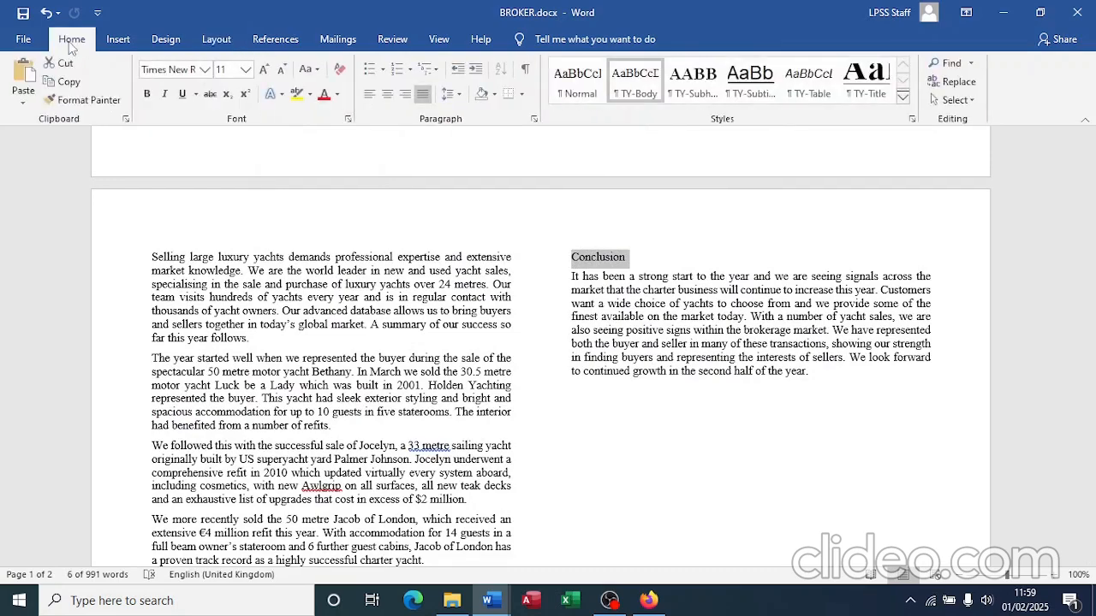
scroll(463, 379, up, 8)
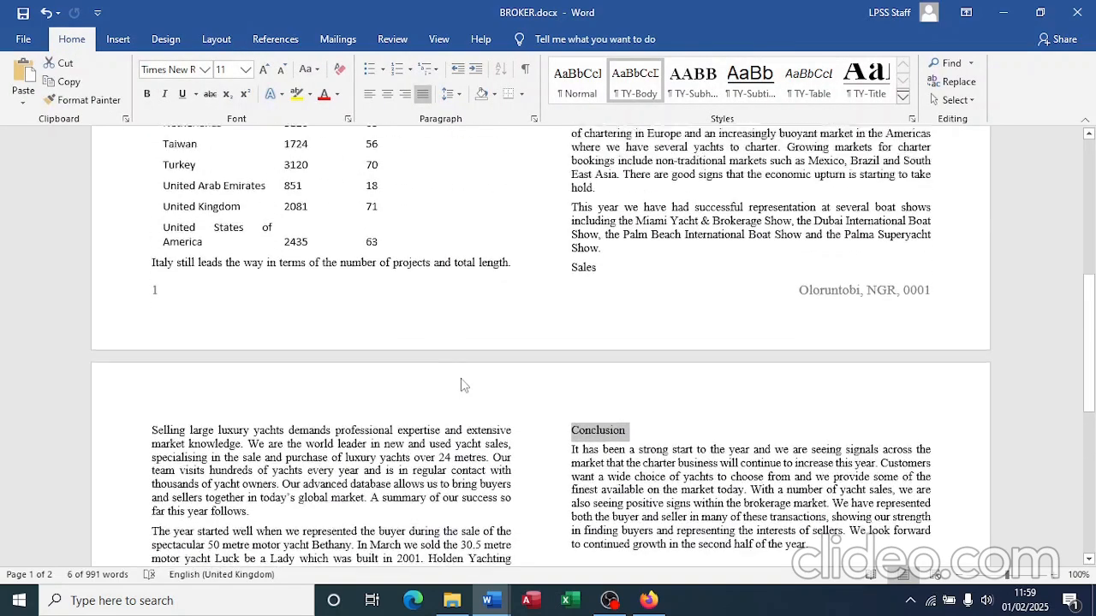
scroll(463, 379, up, 3)
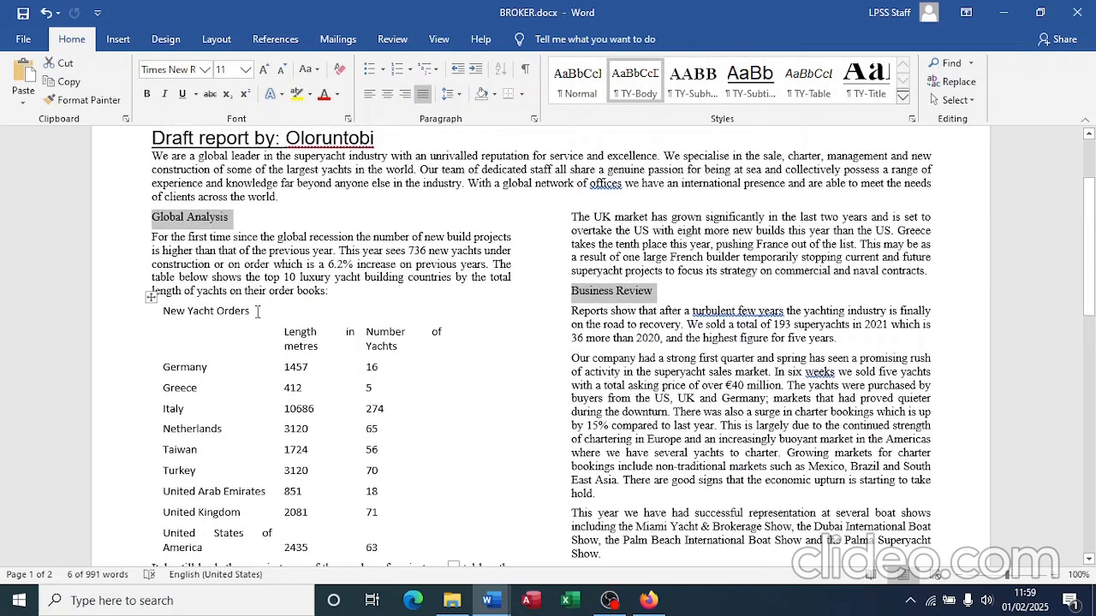
drag(252, 311, 163, 311)
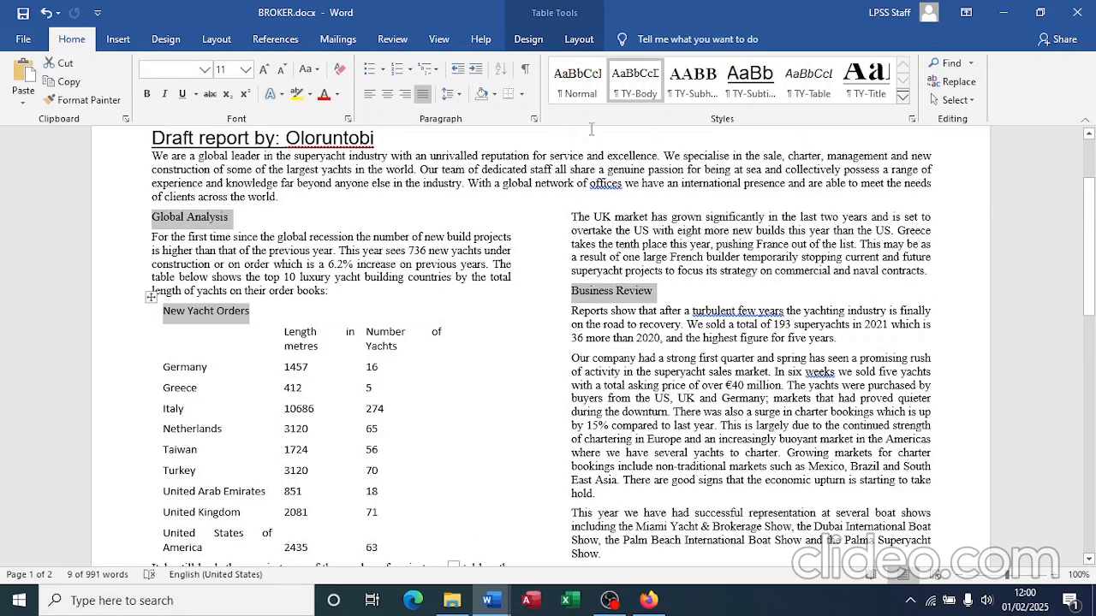
click(697, 92)
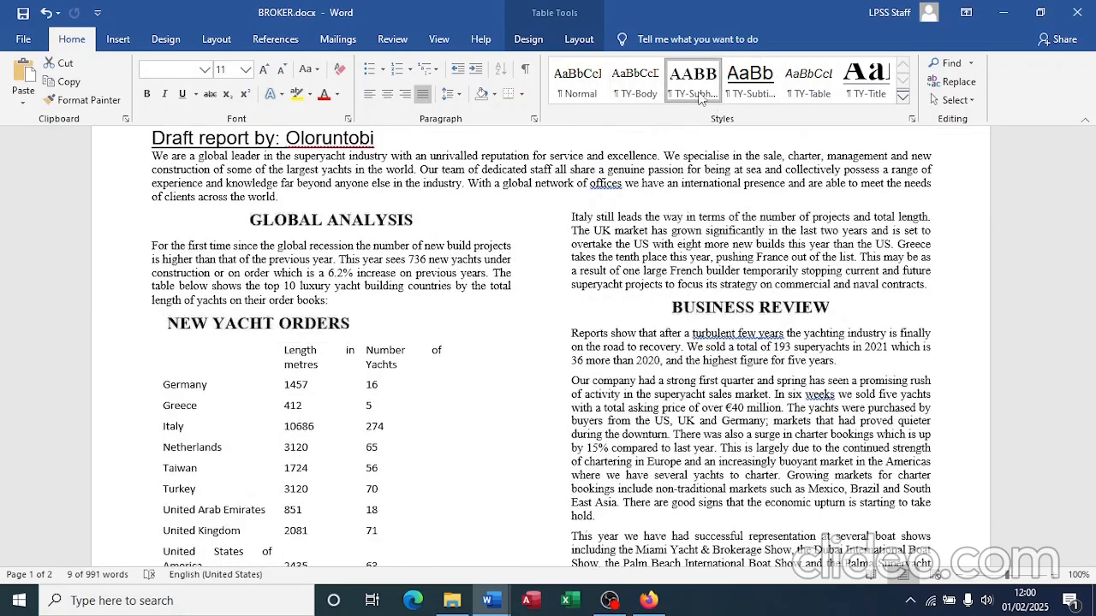
scroll(658, 464, down, 8)
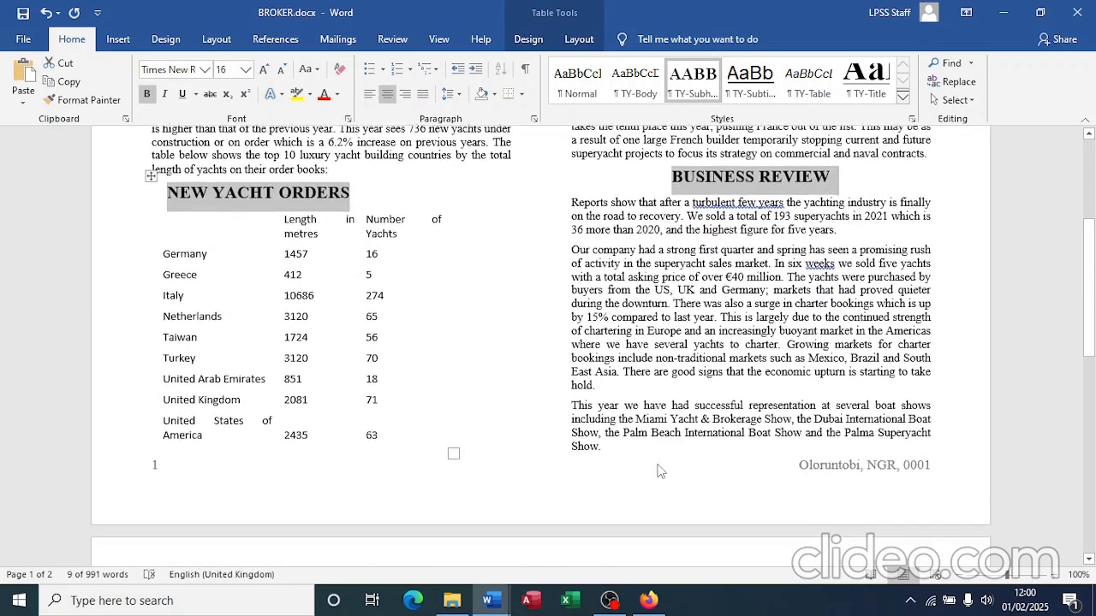
scroll(659, 463, down, 7)
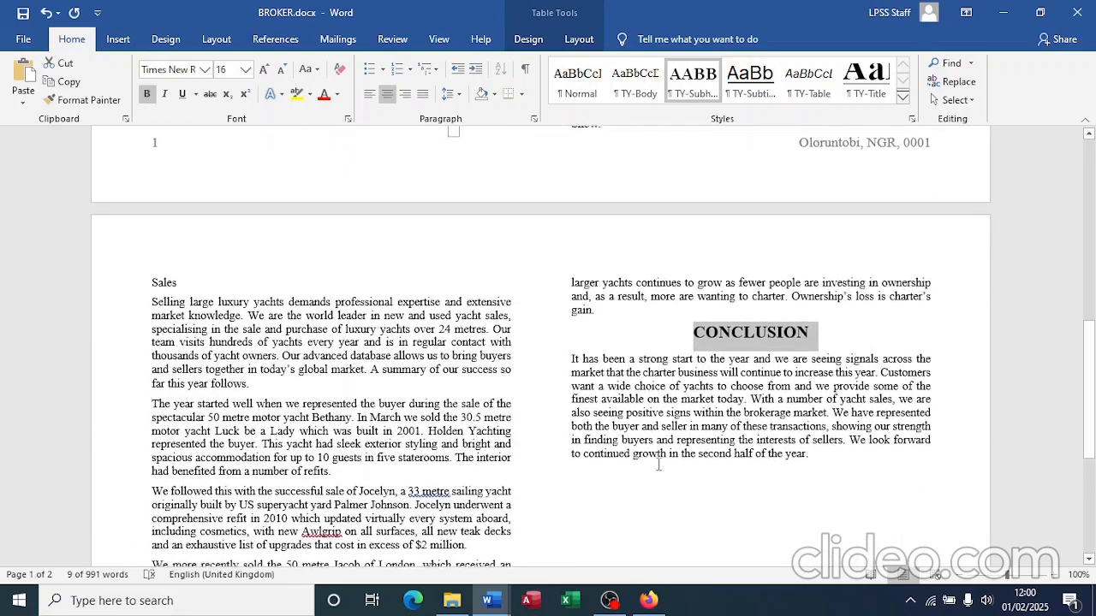
scroll(659, 464, up, 15)
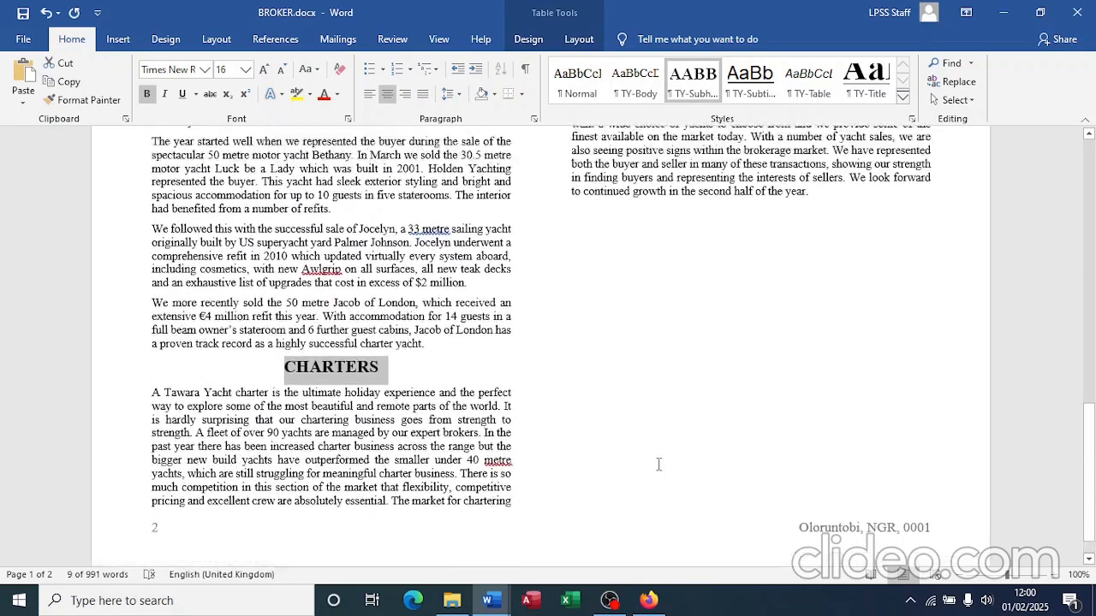
scroll(659, 463, up, 4)
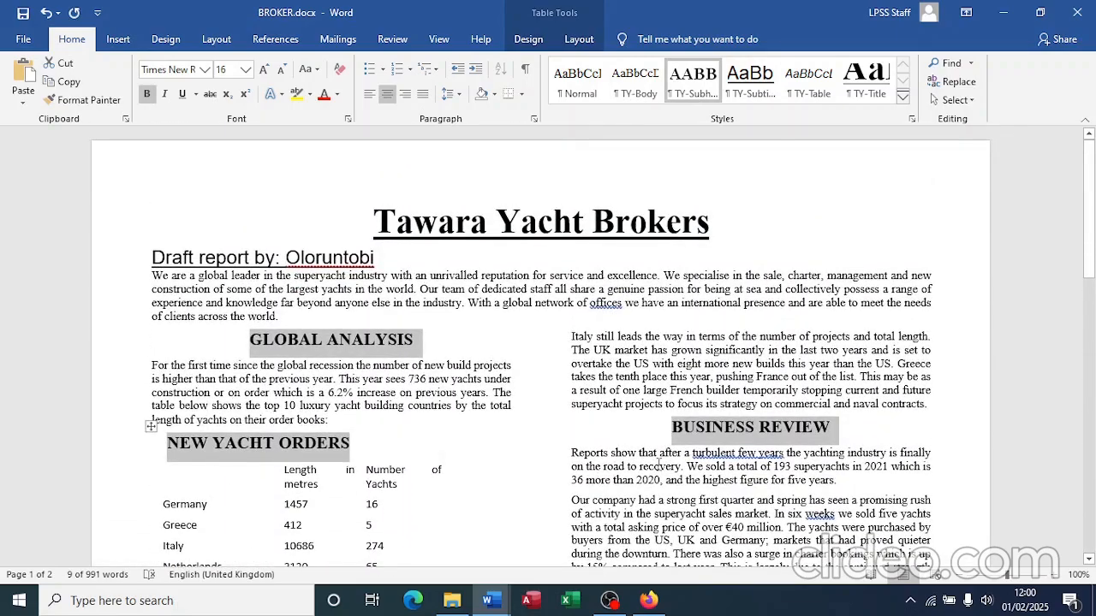
Step: Sort the table's data rows by column 2 (Length in metres), descending
key(alt+Tab)
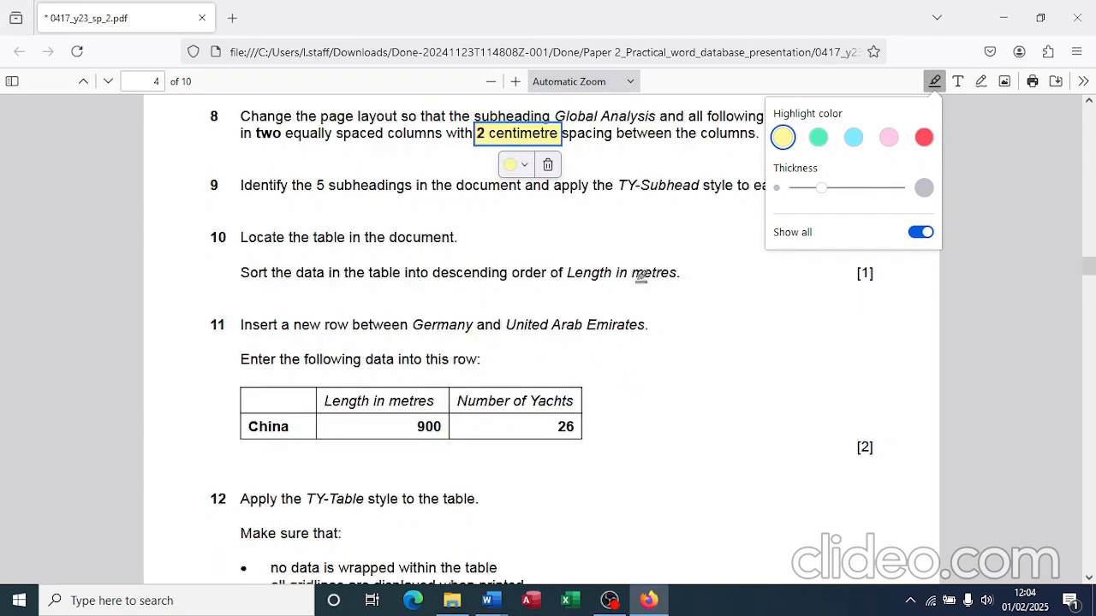
key(alt+Tab)
key(Tab)
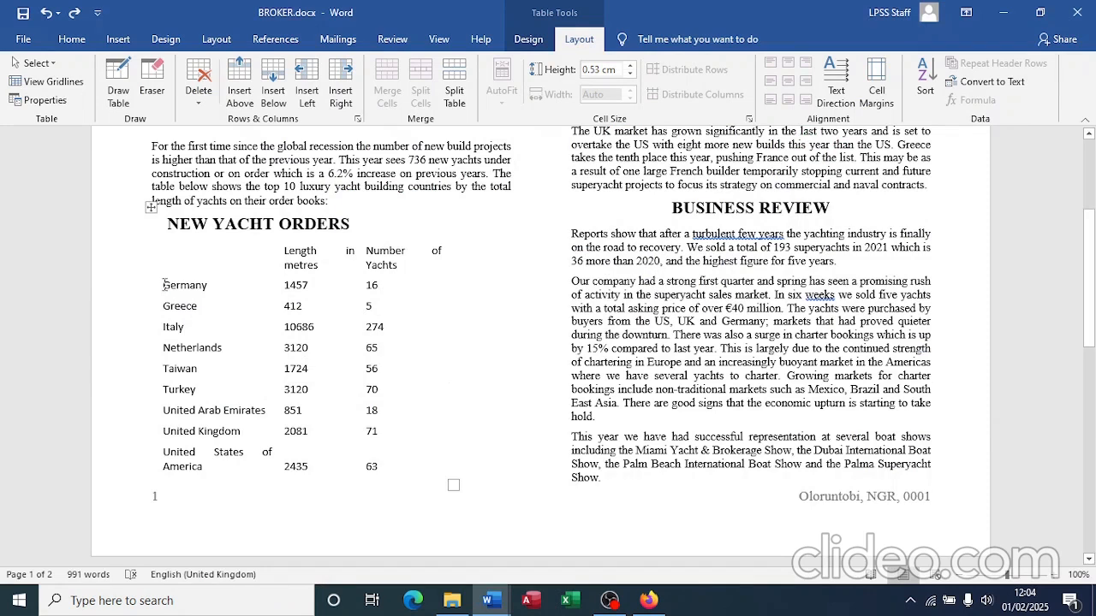
drag(164, 285, 383, 457)
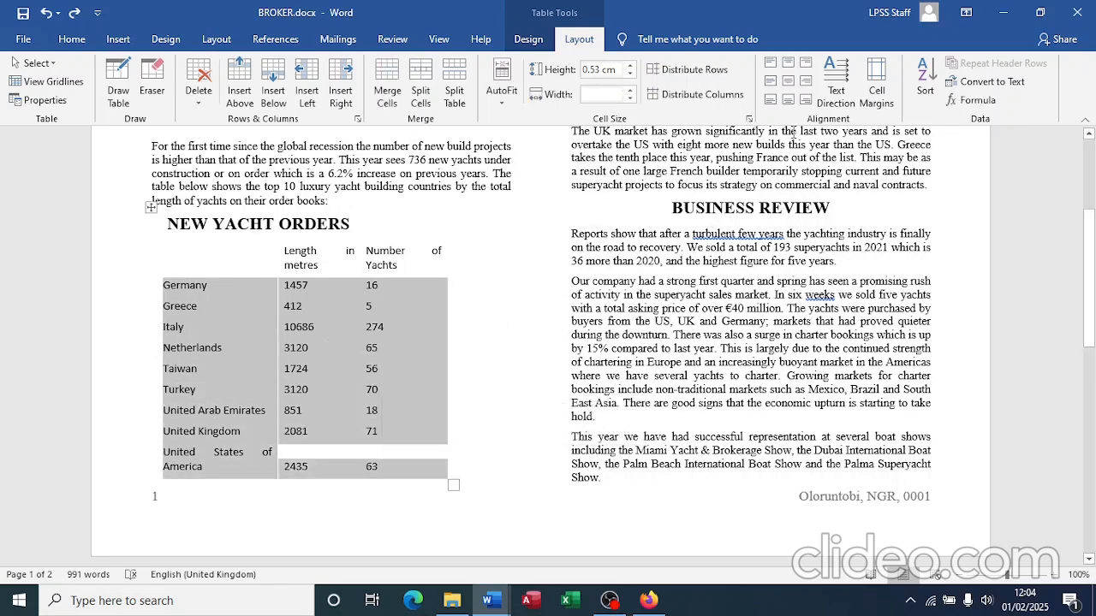
click(928, 82)
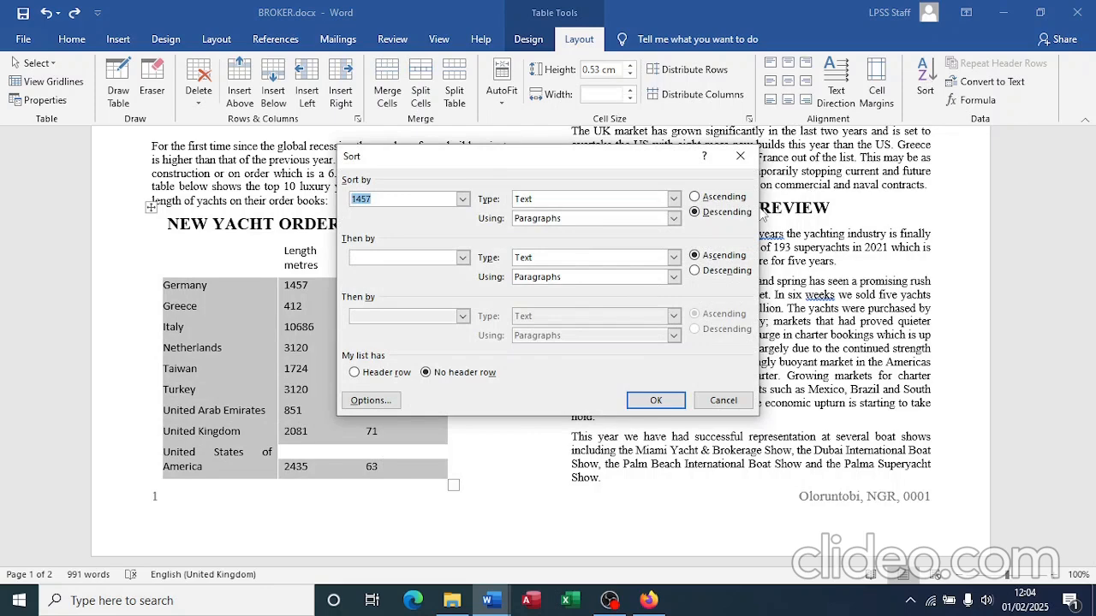
click(462, 200)
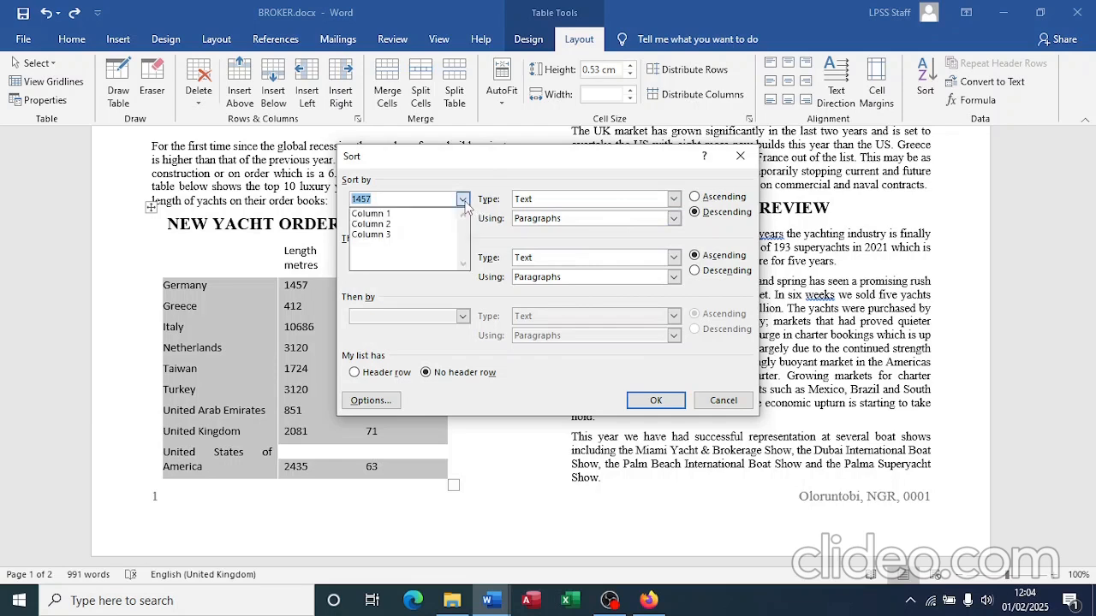
click(415, 225)
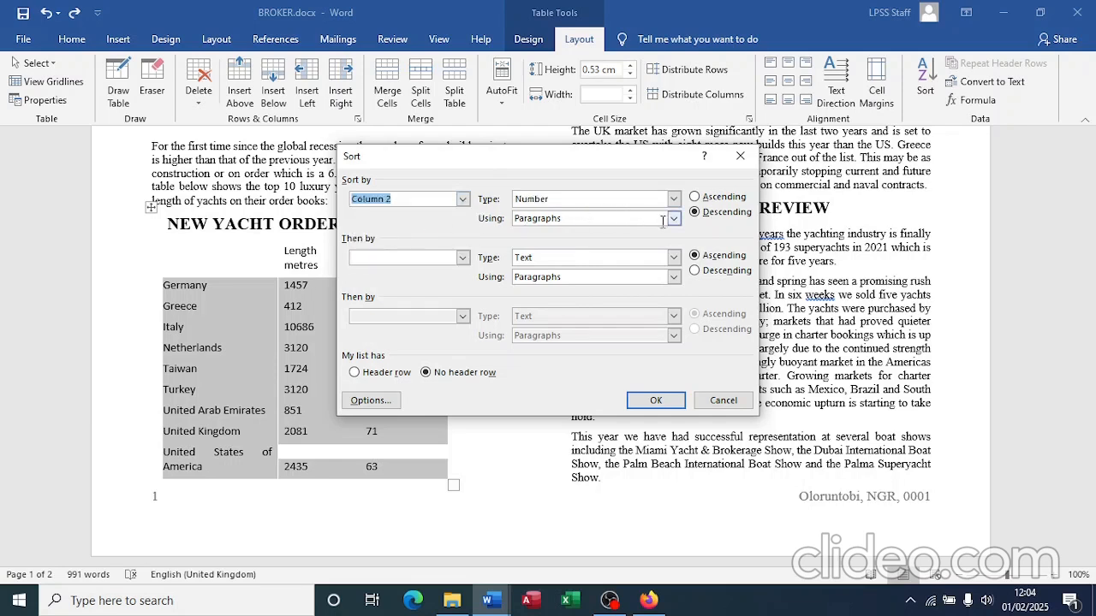
click(655, 401)
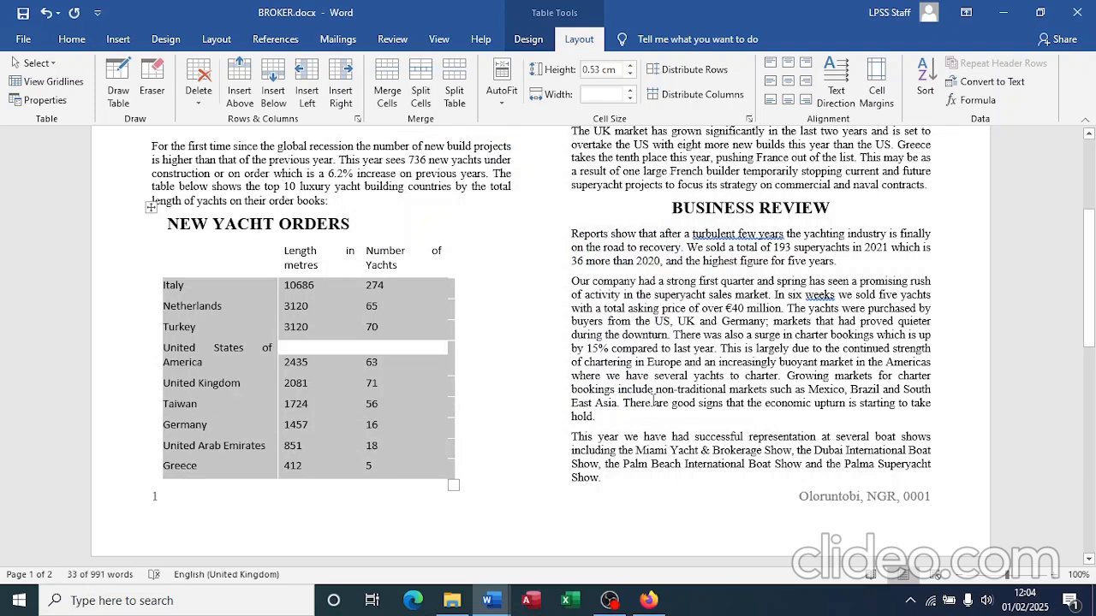
key(alt+Tab)
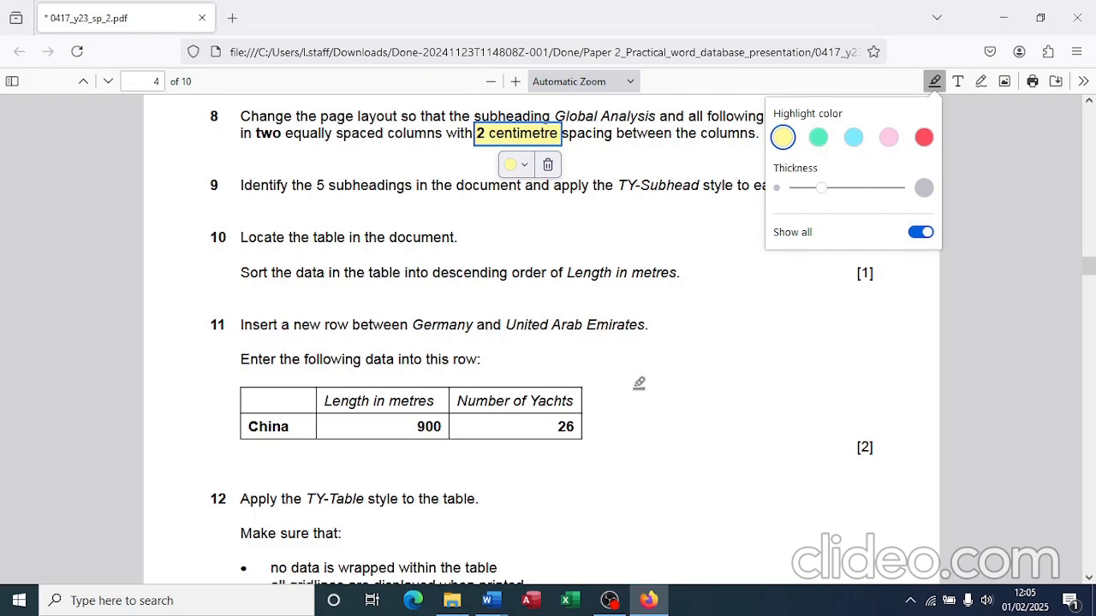
Step: Insert an empty table row above United Arab Emirates
scroll(637, 381, down, 2)
scroll(639, 382, down, 2)
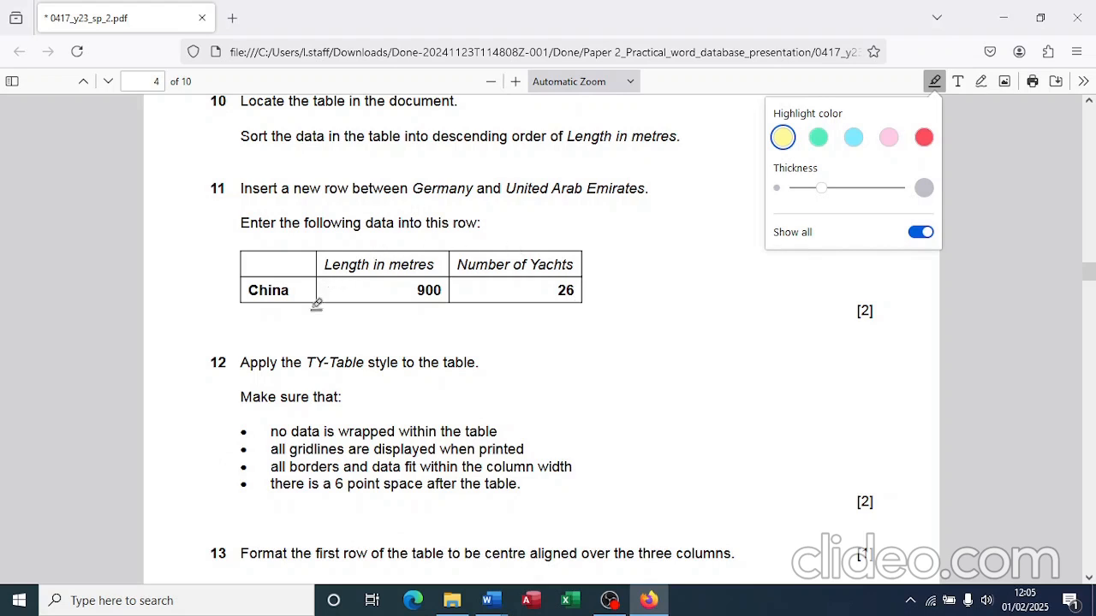
key(alt+Tab)
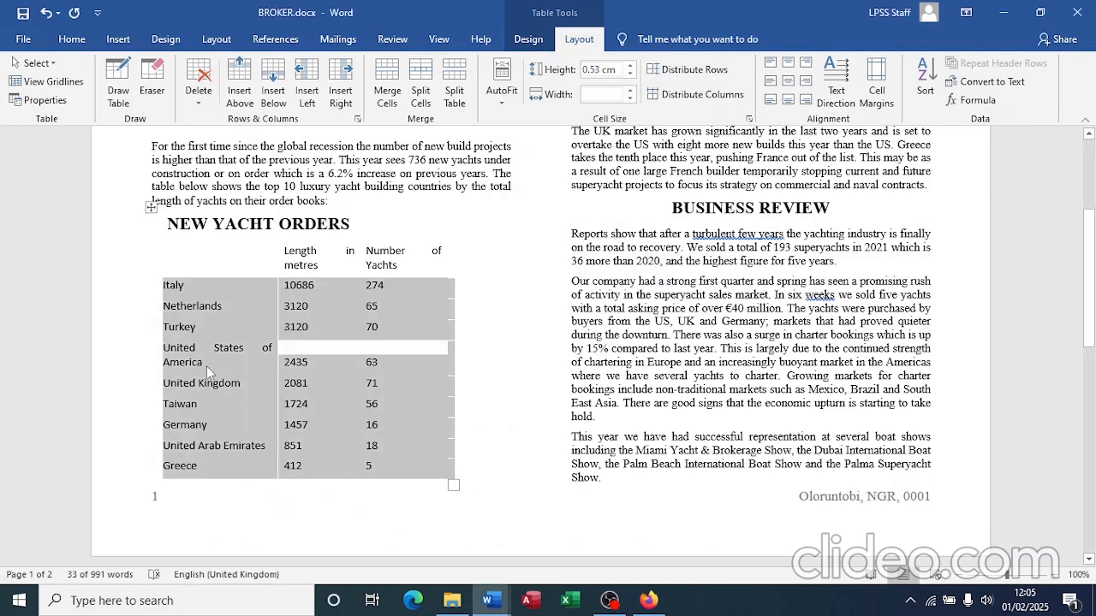
click(183, 446)
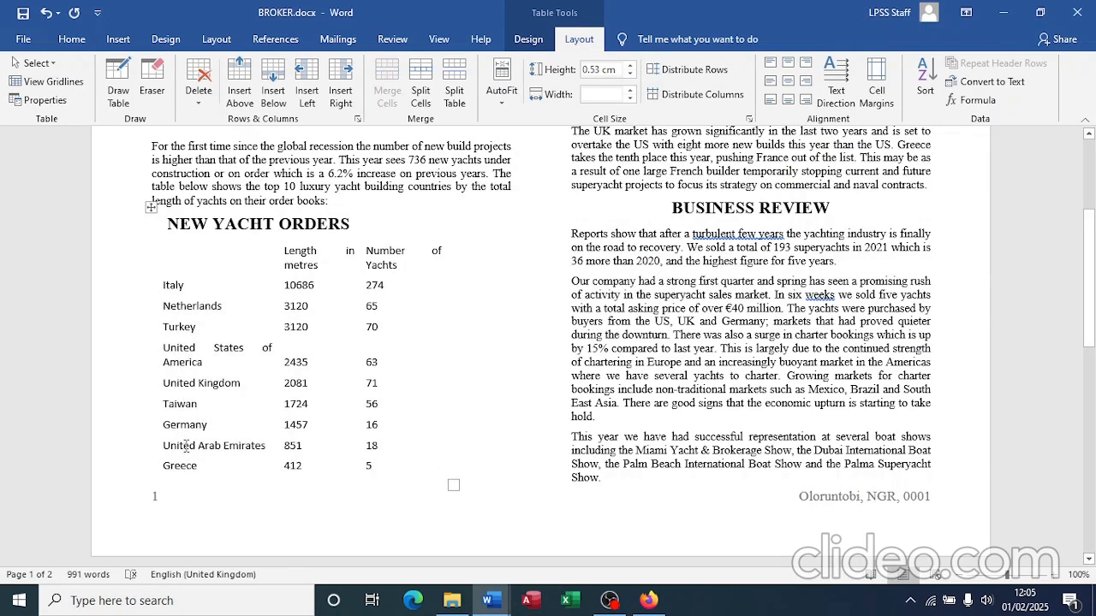
right_click(184, 446)
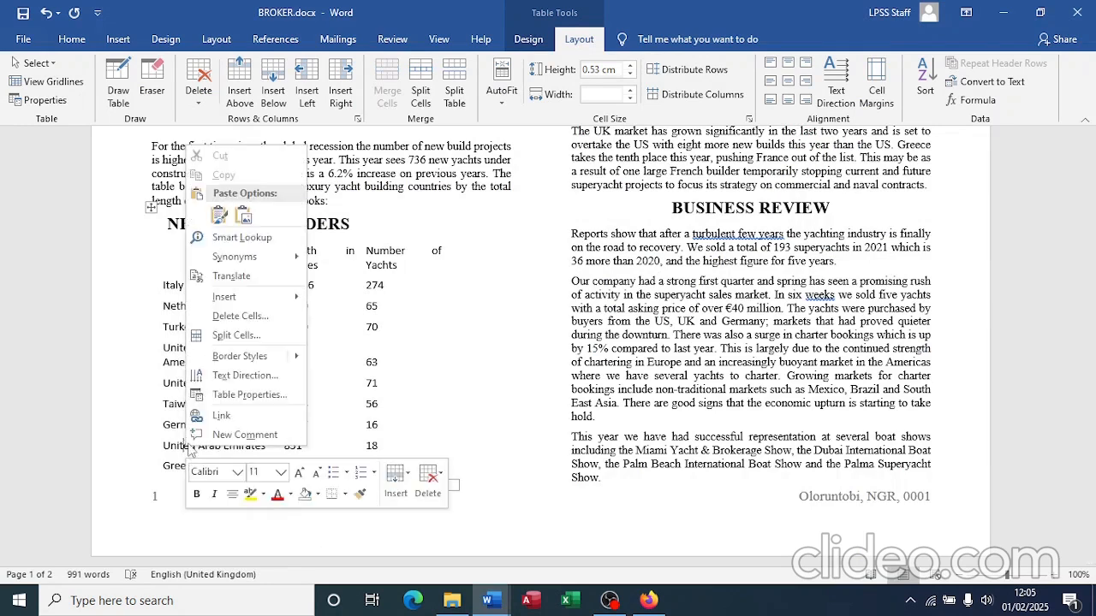
mouse_move(257, 296)
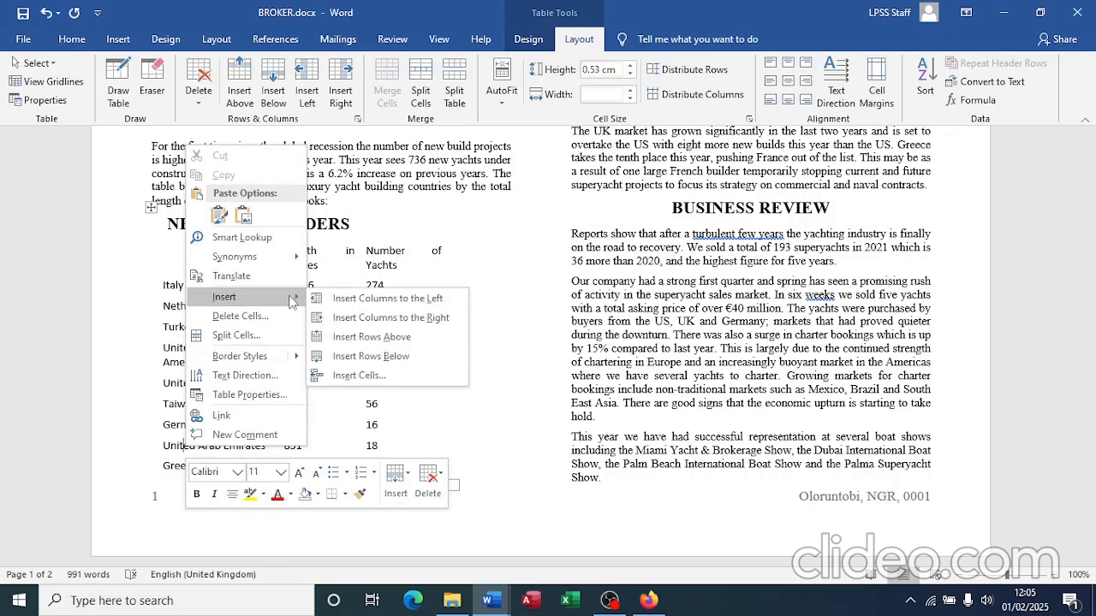
click(361, 336)
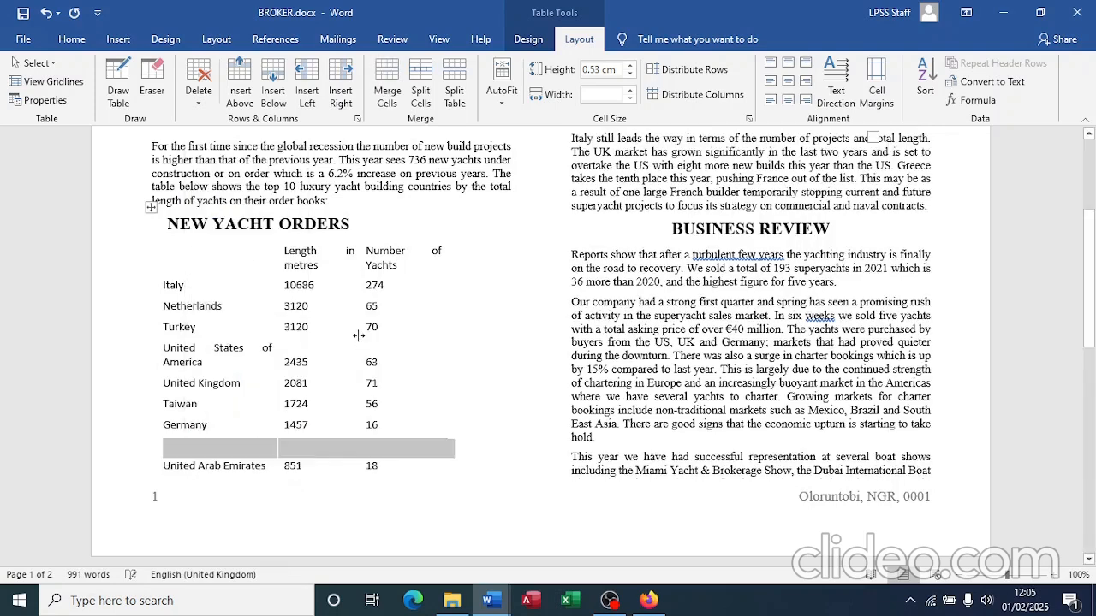
Step: Fill the new row with China, length 920 and 26 yachts
click(188, 445)
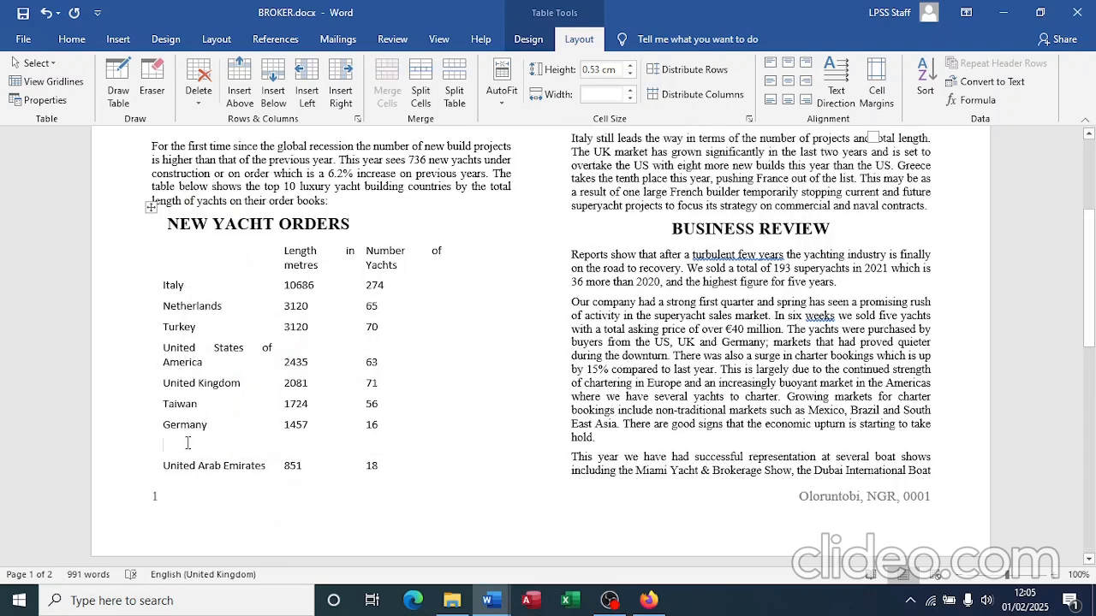
text(China )
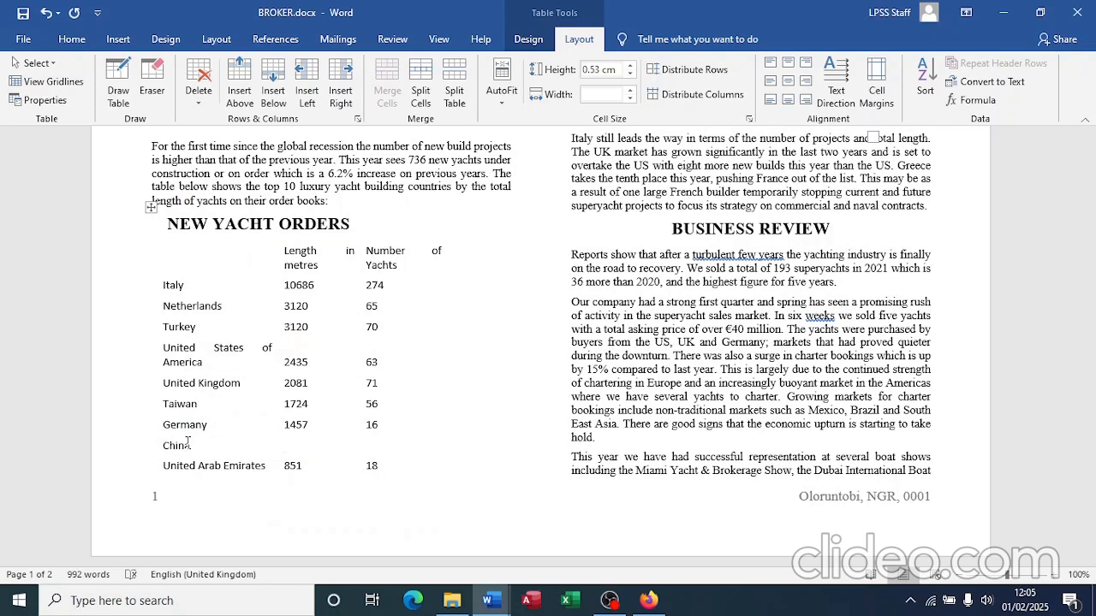
text(920)
key(Tab)
text(26)
key(alt+Tab)
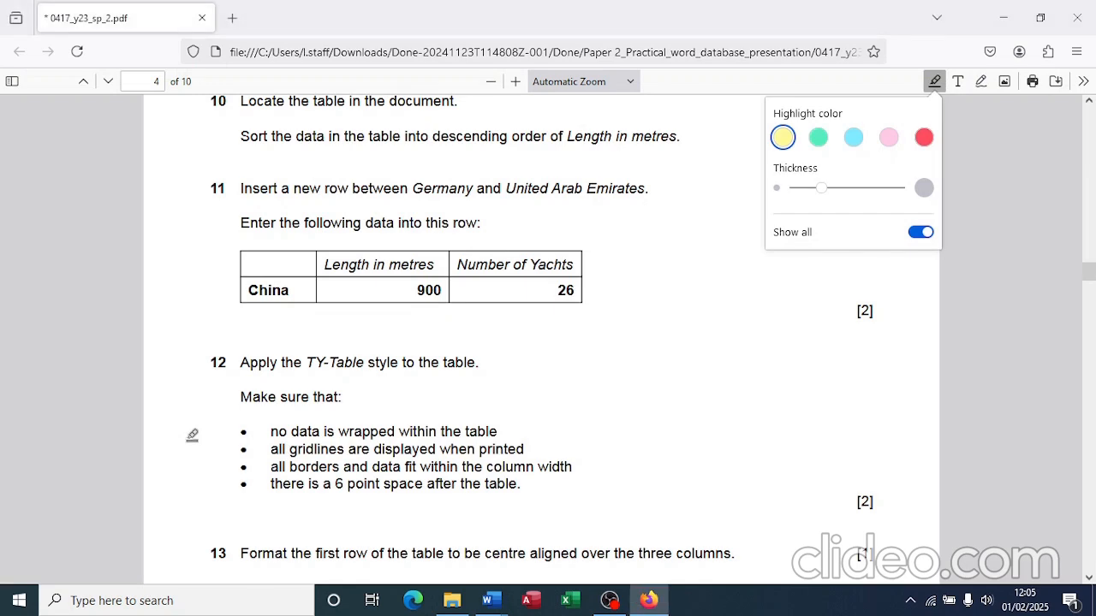
key(alt+Tab)
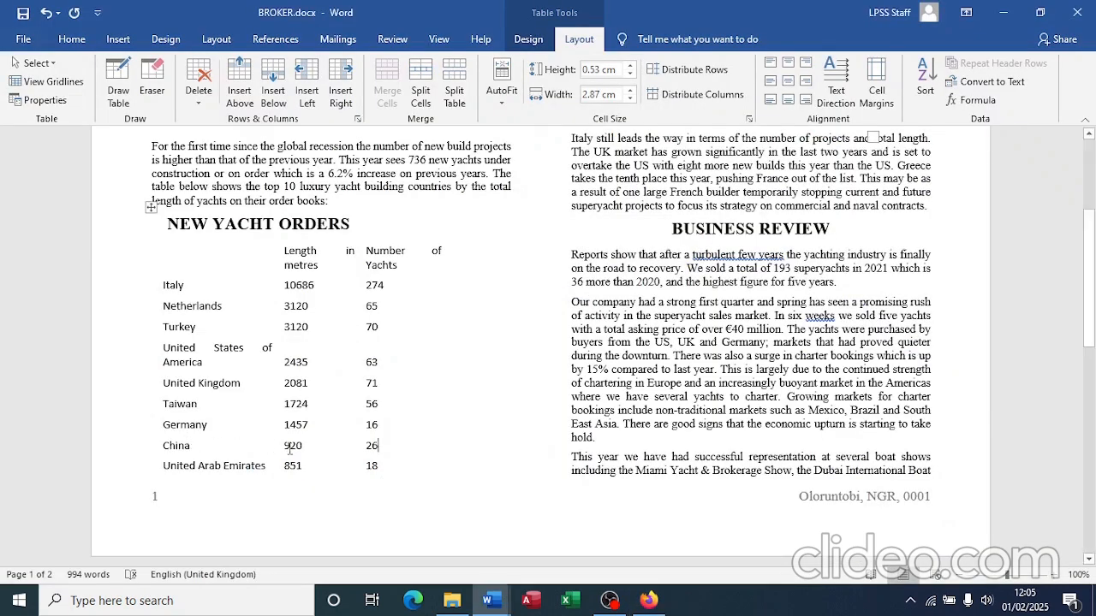
key(Right)
click(296, 446)
key(BackSpace)
key(alt+Tab)
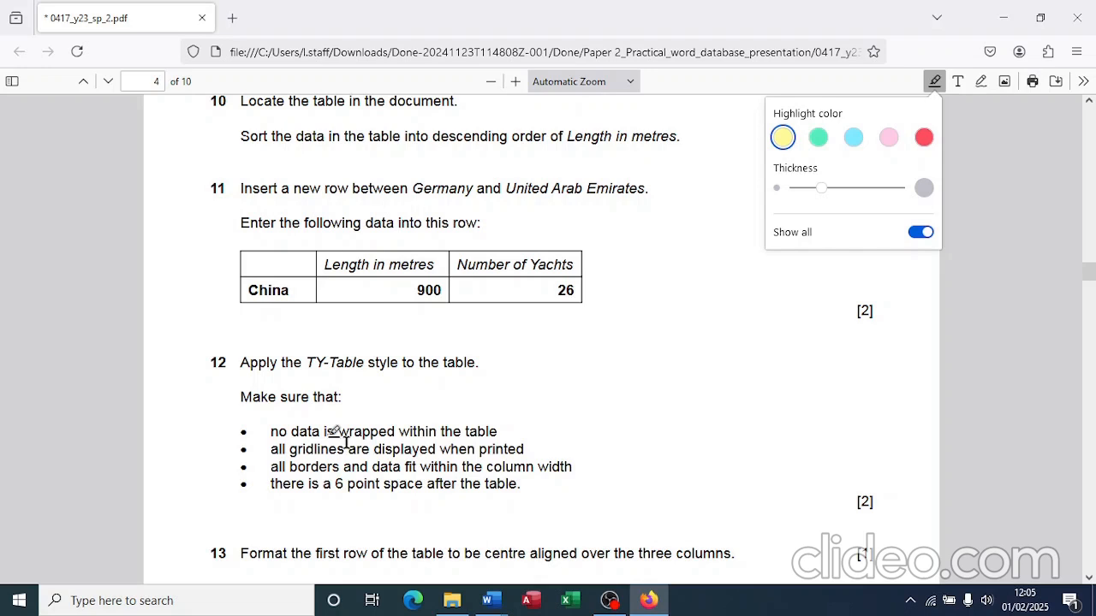
Step: Apply the TY-Table style to the whole yacht table in BROKER.docx
key(alt+Tab)
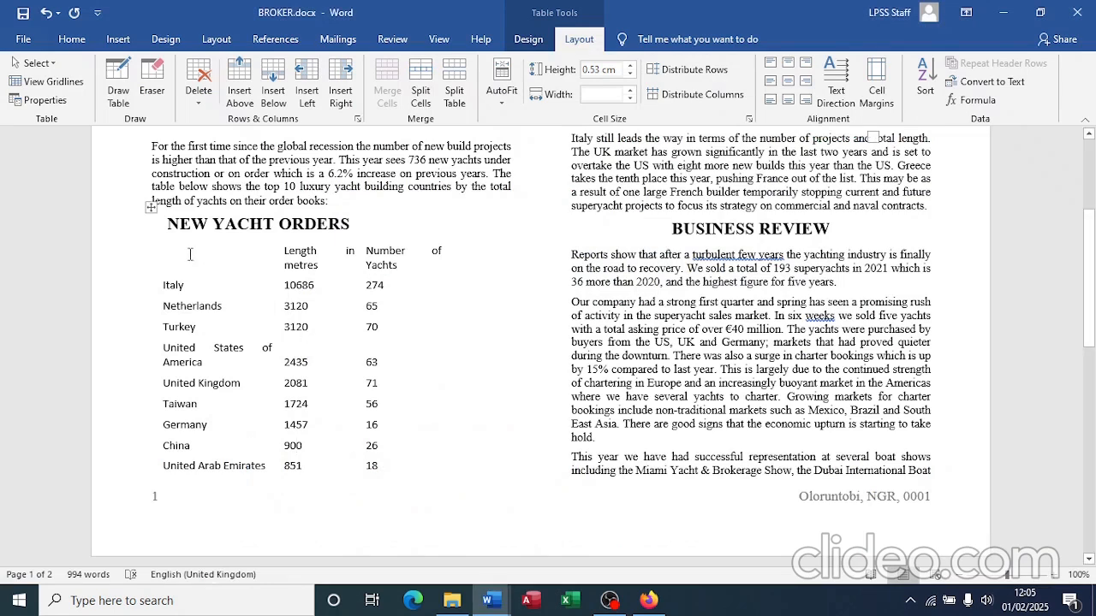
click(151, 208)
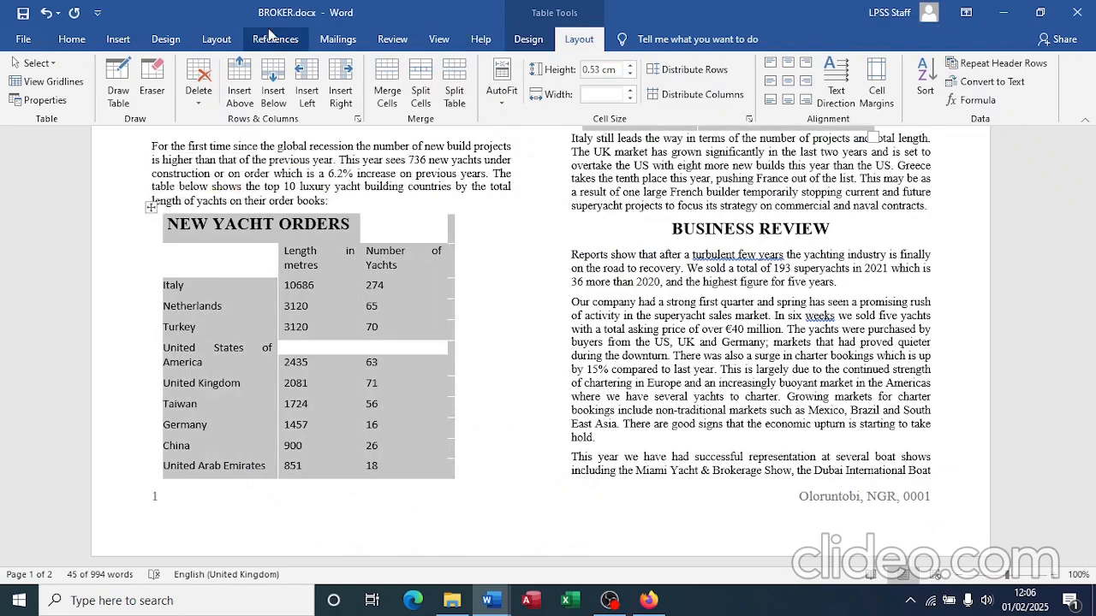
click(72, 40)
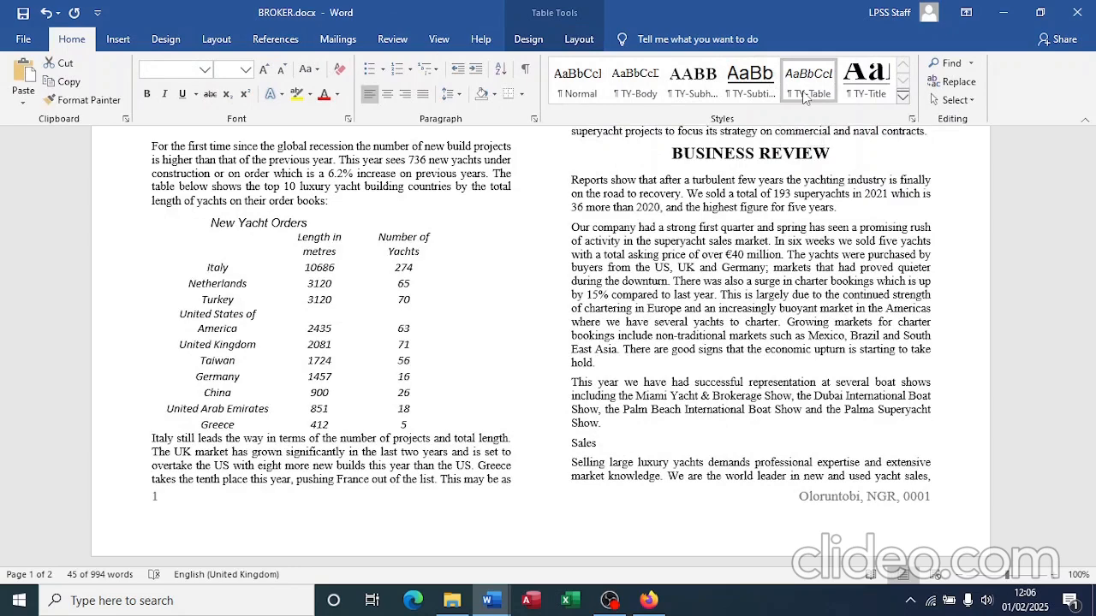
click(802, 91)
click(356, 193)
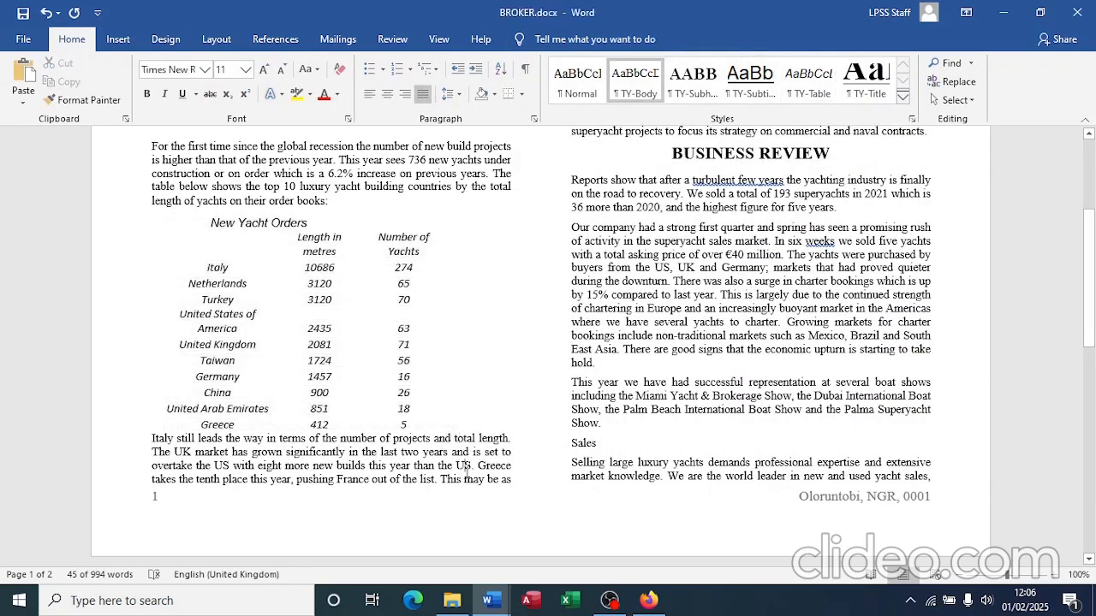
Step: Restore the NEW YACHT ORDERS title to the TY-Subheading style and reselect the table rows
click(287, 221)
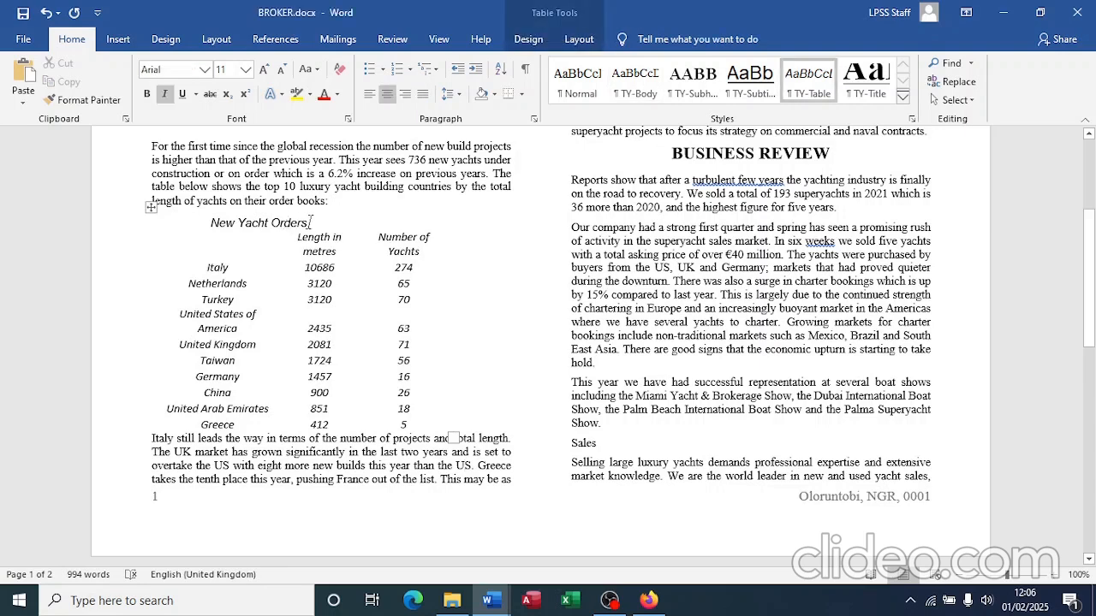
drag(308, 222, 210, 223)
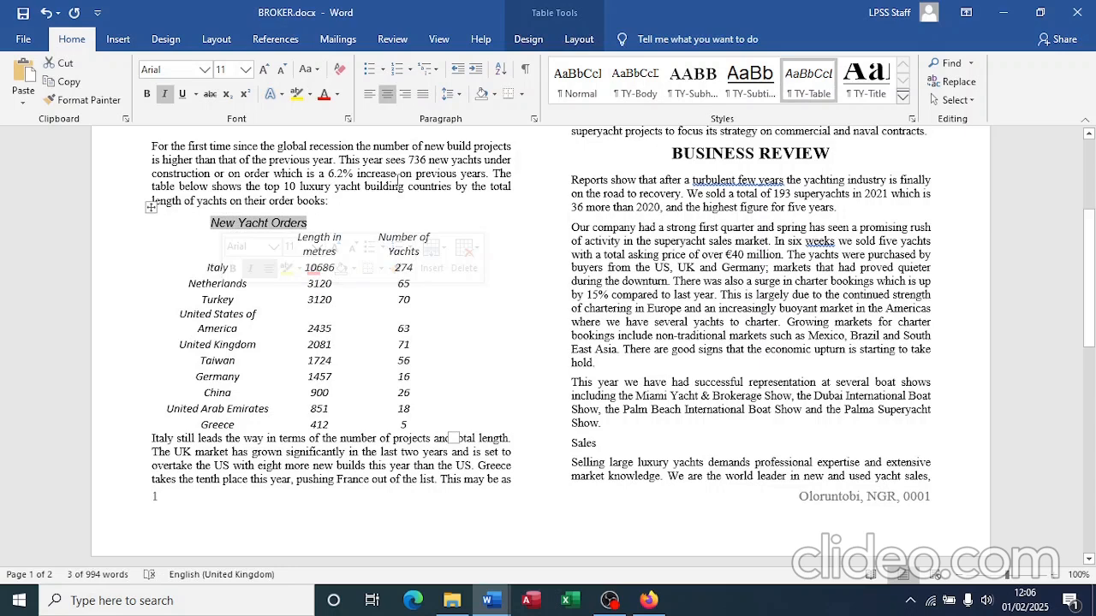
click(706, 86)
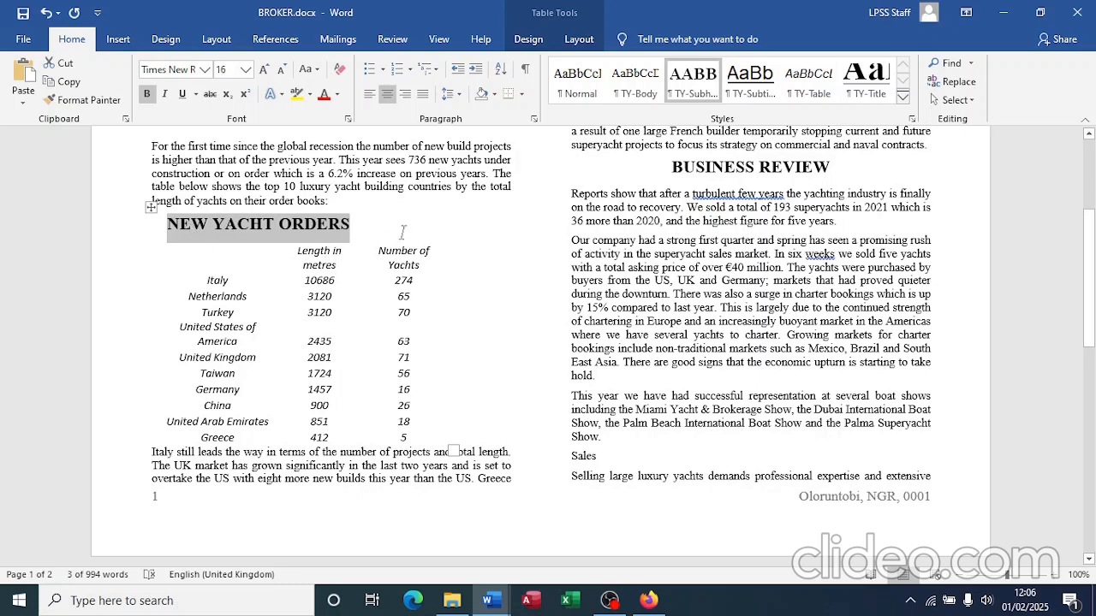
click(434, 228)
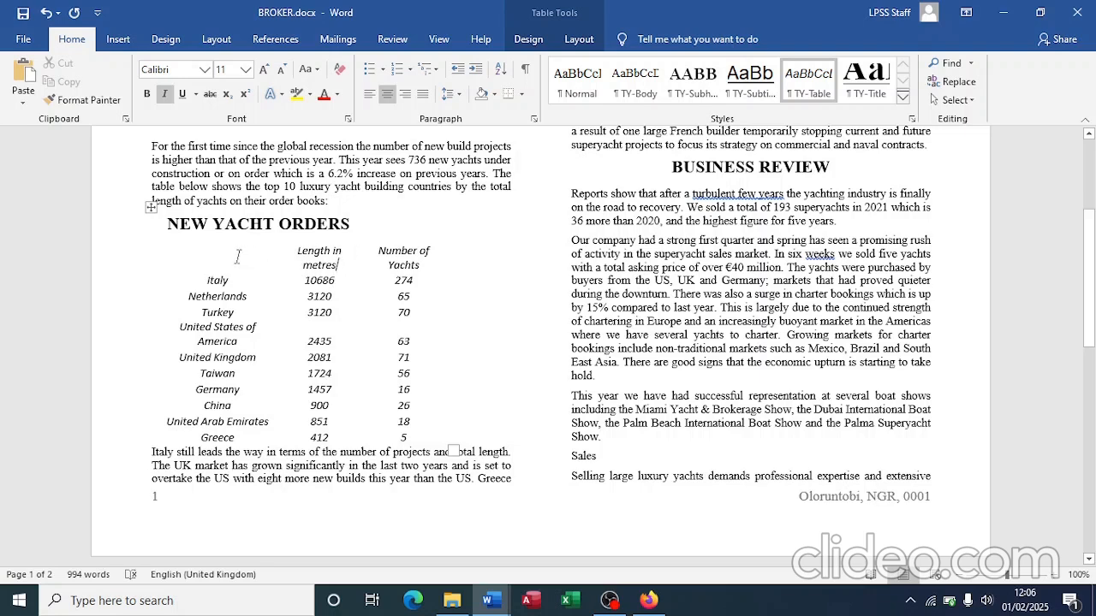
mouse_move(238, 257)
mouse_down()
mouse_move(411, 394)
mouse_move(420, 438)
mouse_up()
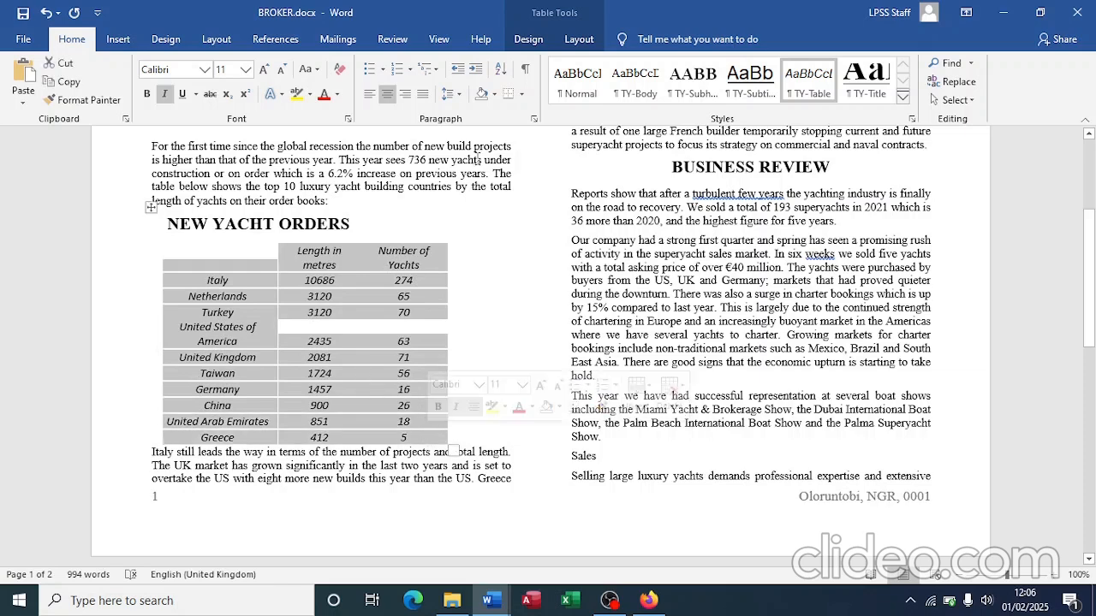
click(540, 40)
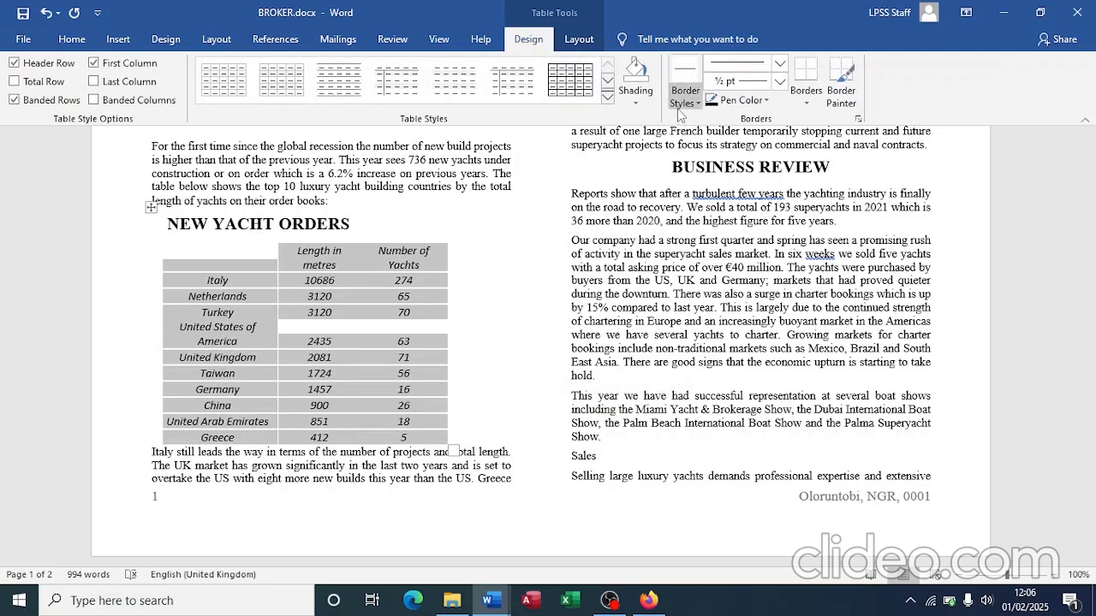
Step: Give every cell of the yacht table All Borders
click(806, 104)
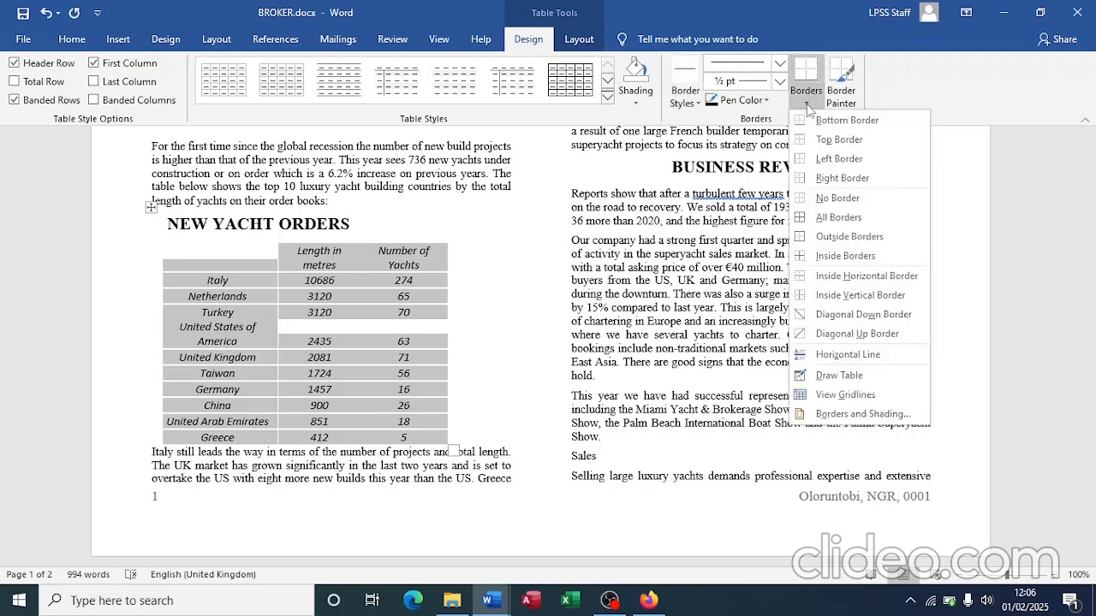
click(838, 218)
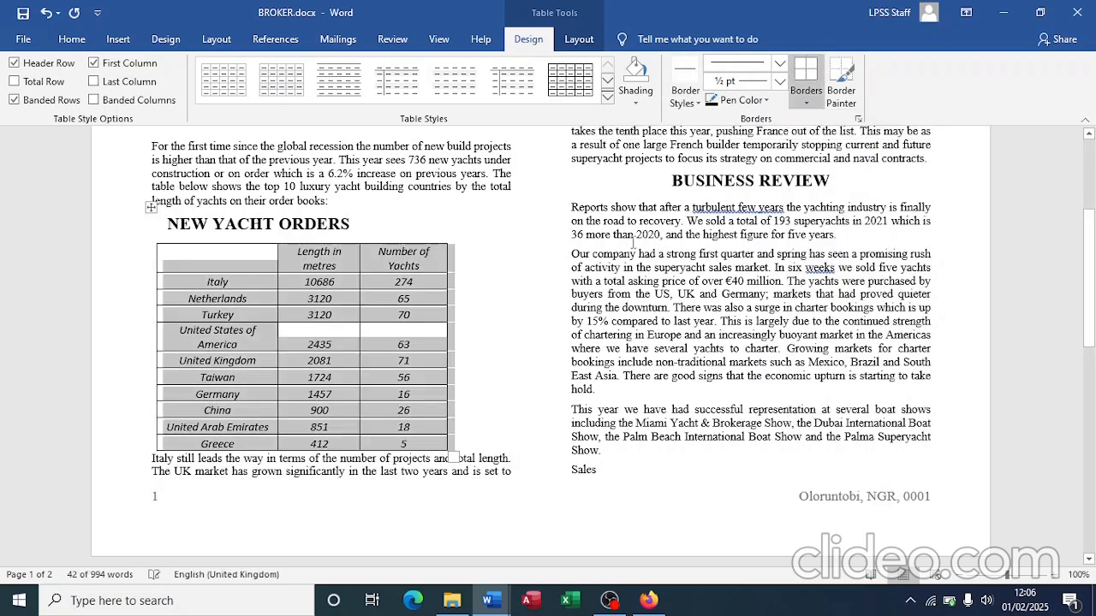
click(475, 394)
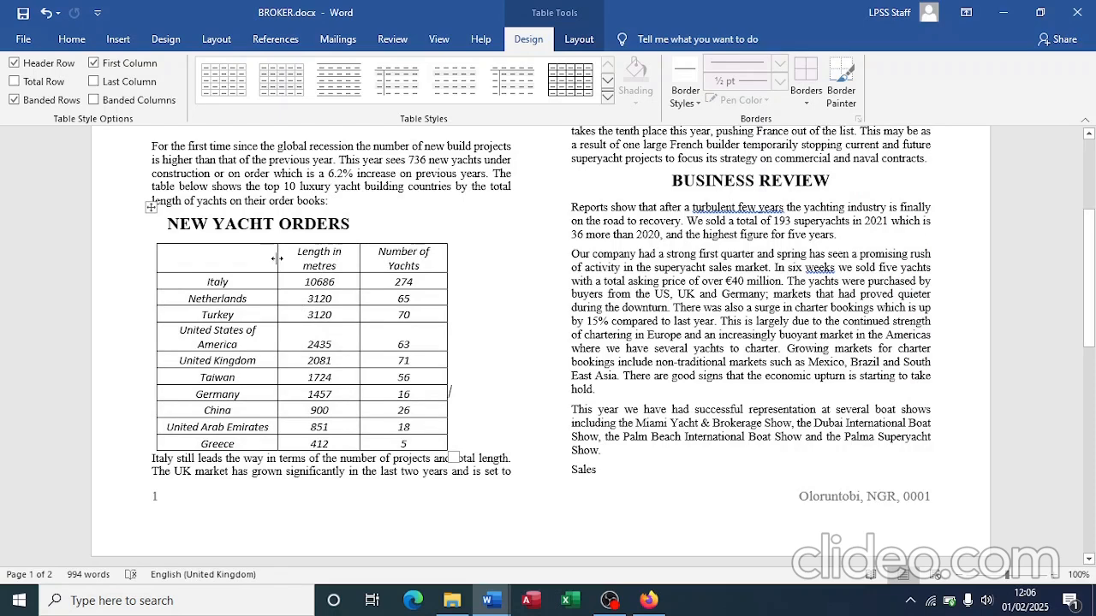
Step: Widen the table columns so country names and headings no longer wrap
drag(276, 258, 288, 259)
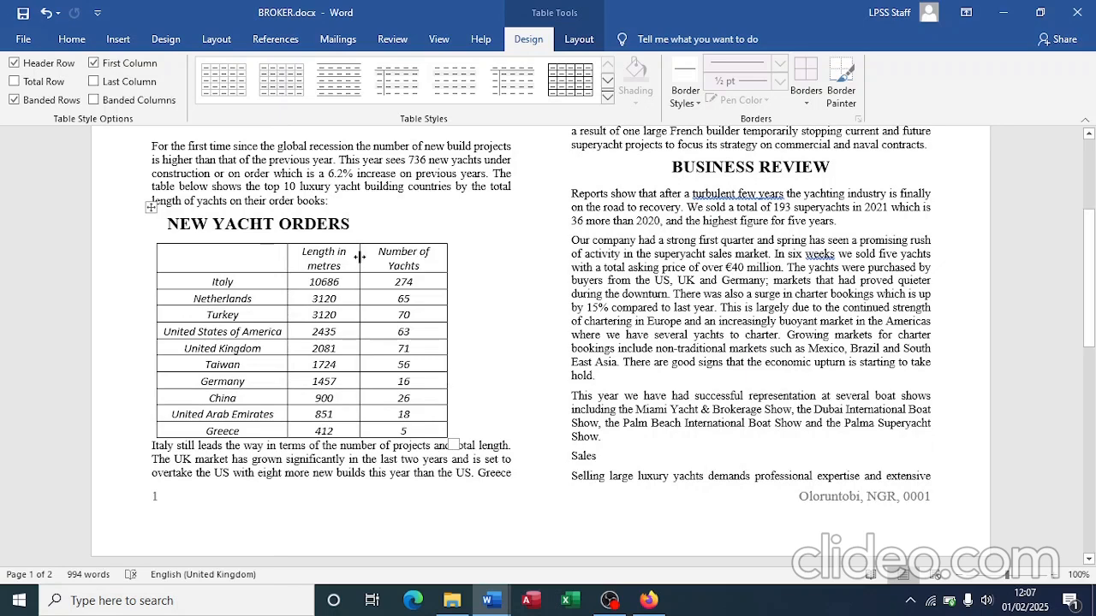
drag(359, 257, 484, 260)
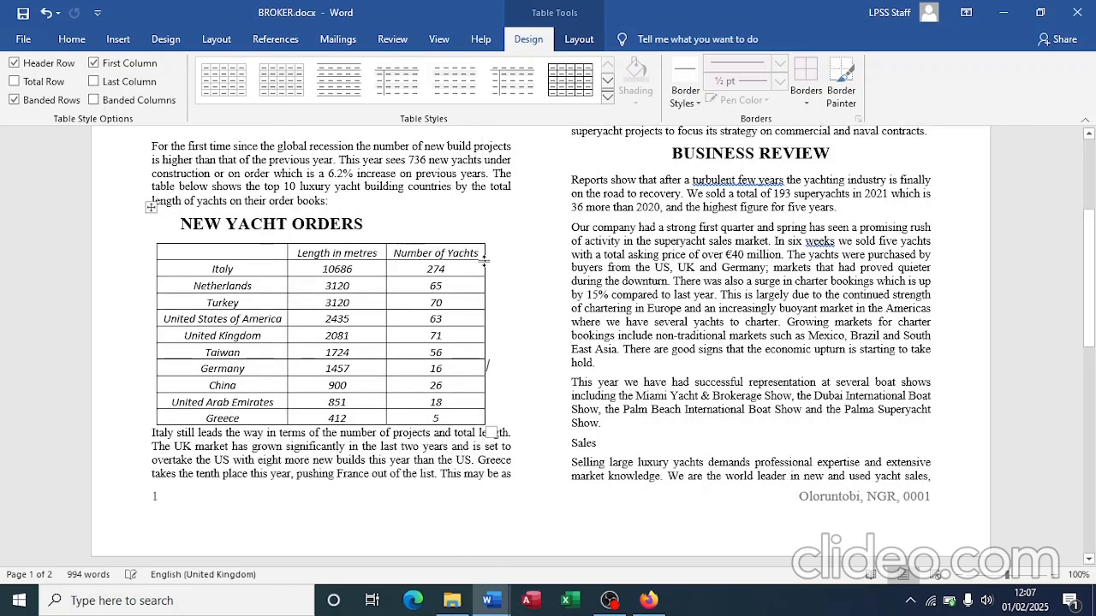
key(alt+Tab)
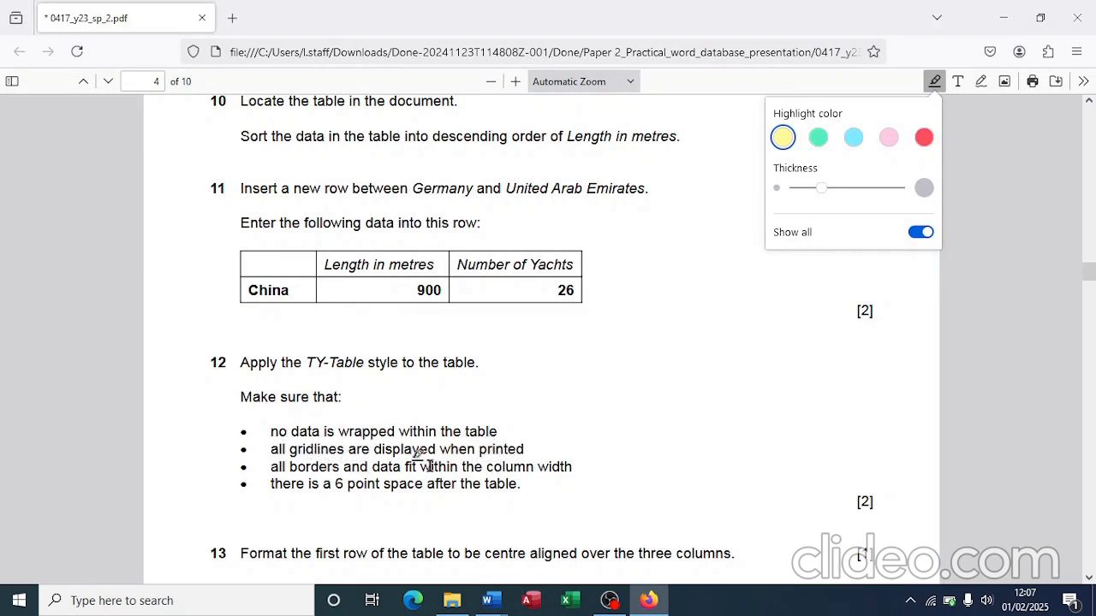
Step: Set 6 pt spacing before the paragraph below the yacht table in the Paragraph dialog
key(alt+Tab)
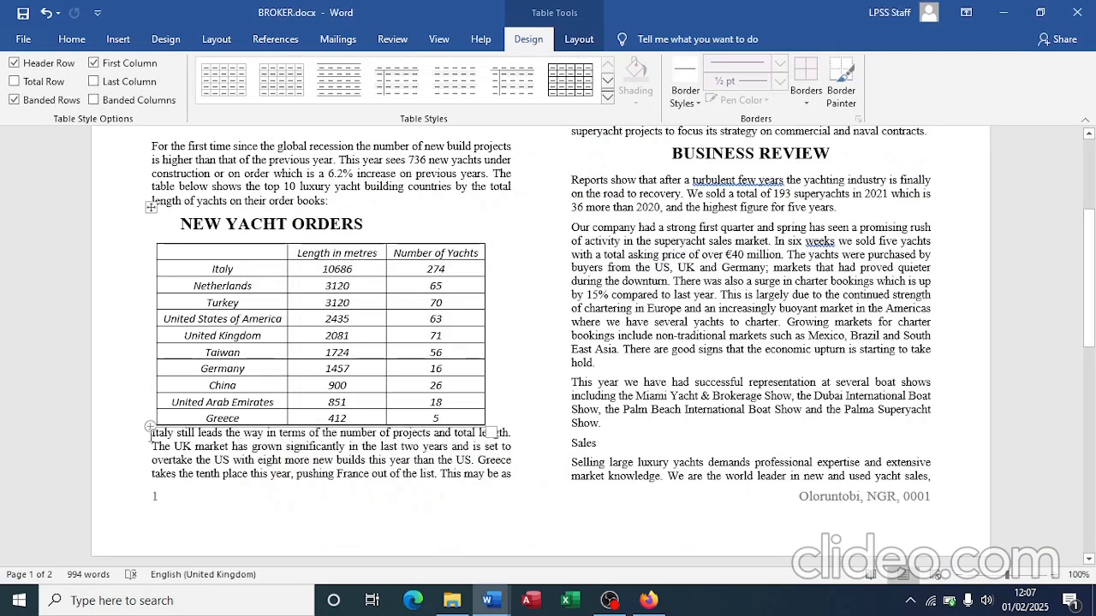
click(152, 434)
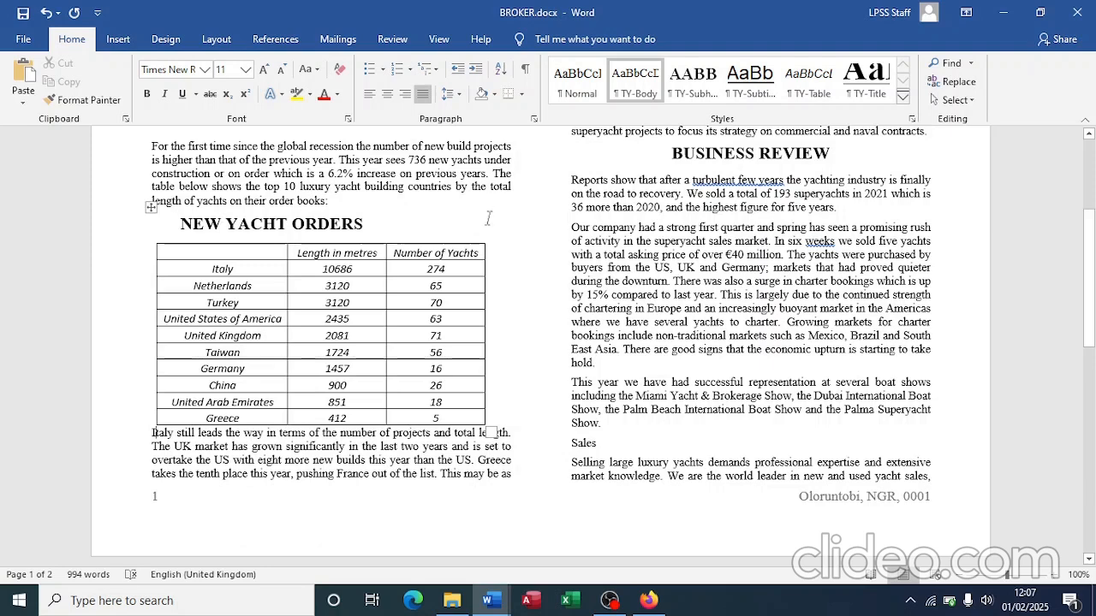
click(457, 99)
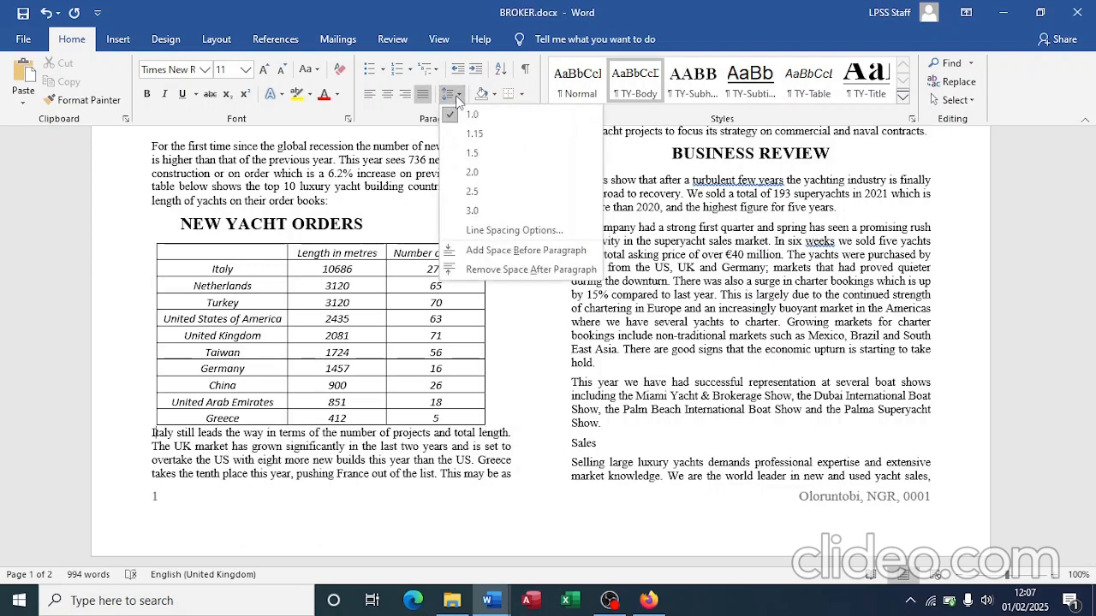
click(467, 251)
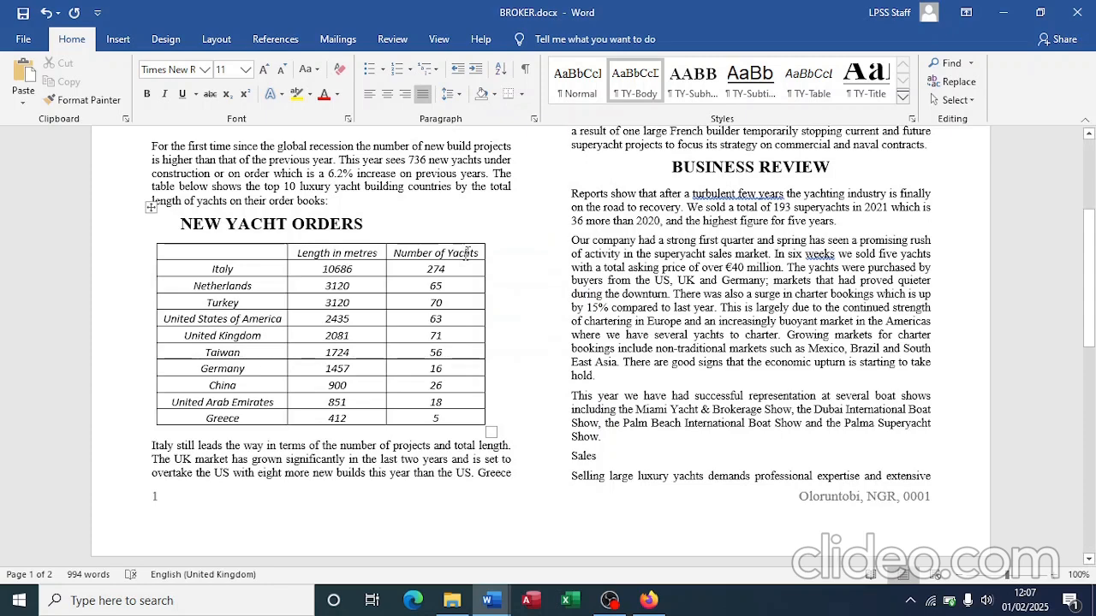
scroll(288, 424, down, 2)
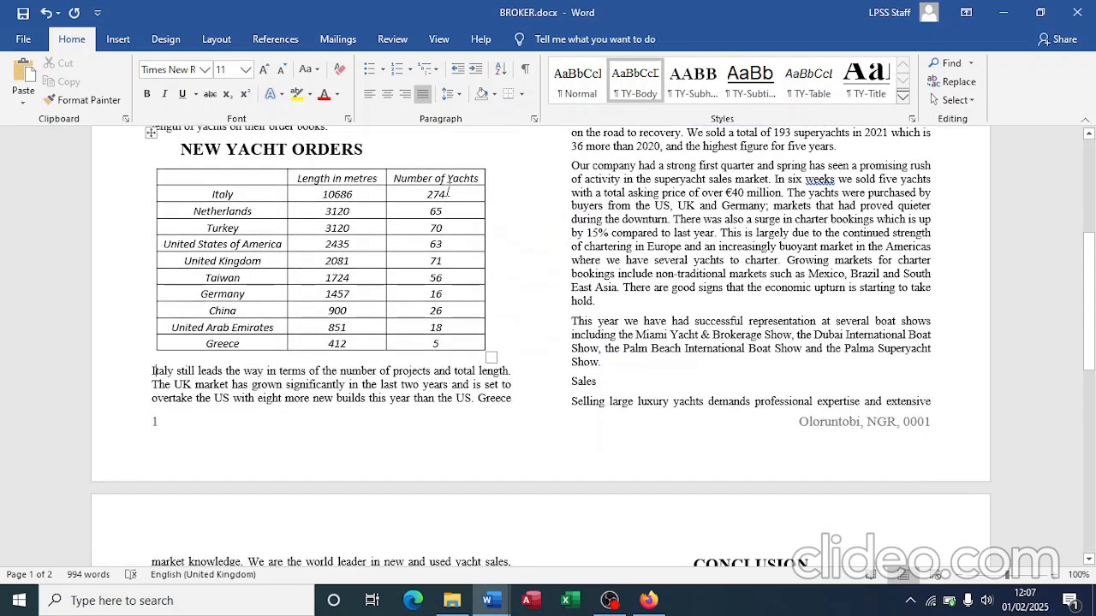
click(533, 120)
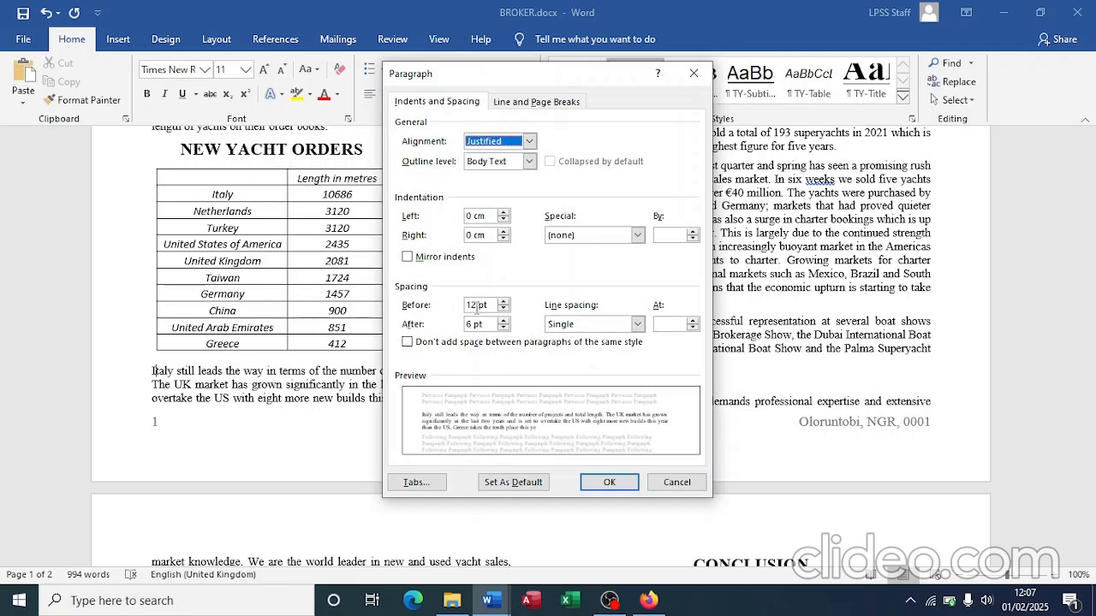
click(475, 304)
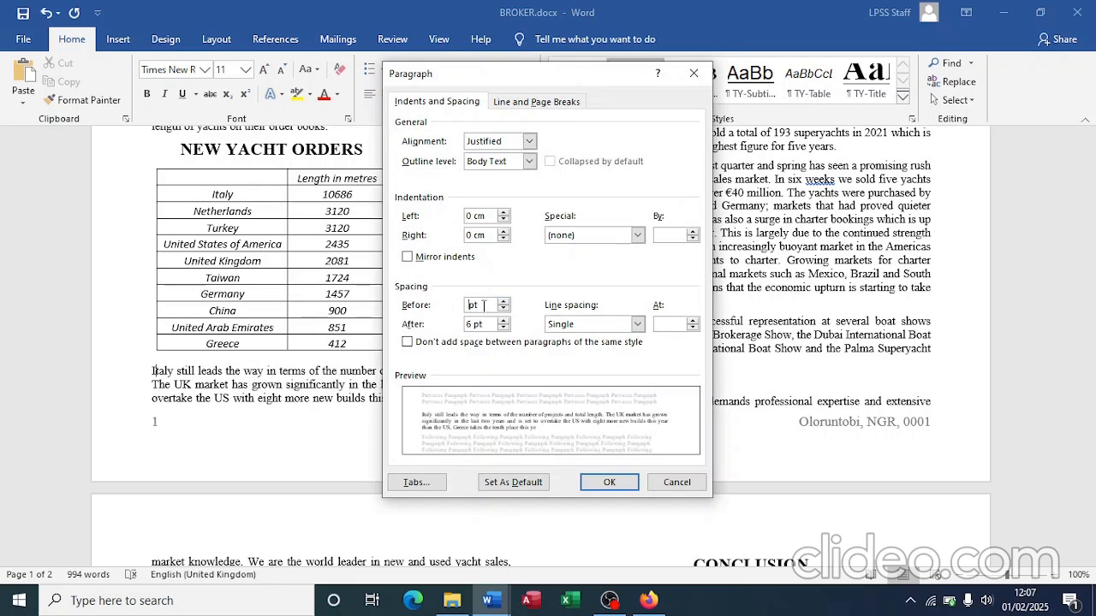
key(Num_Lock)
click(608, 484)
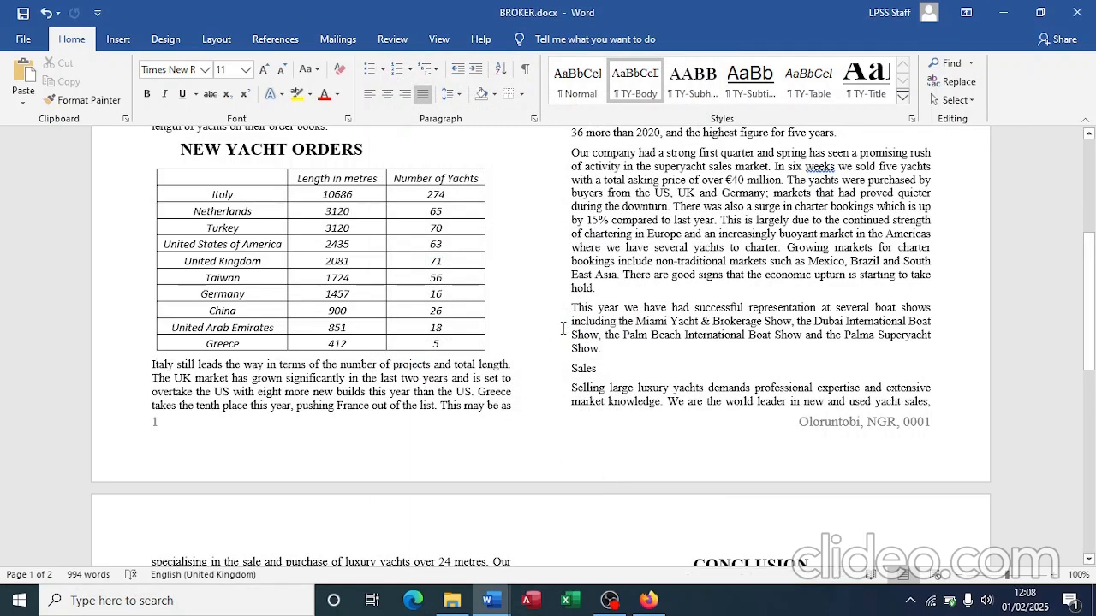
click(308, 151)
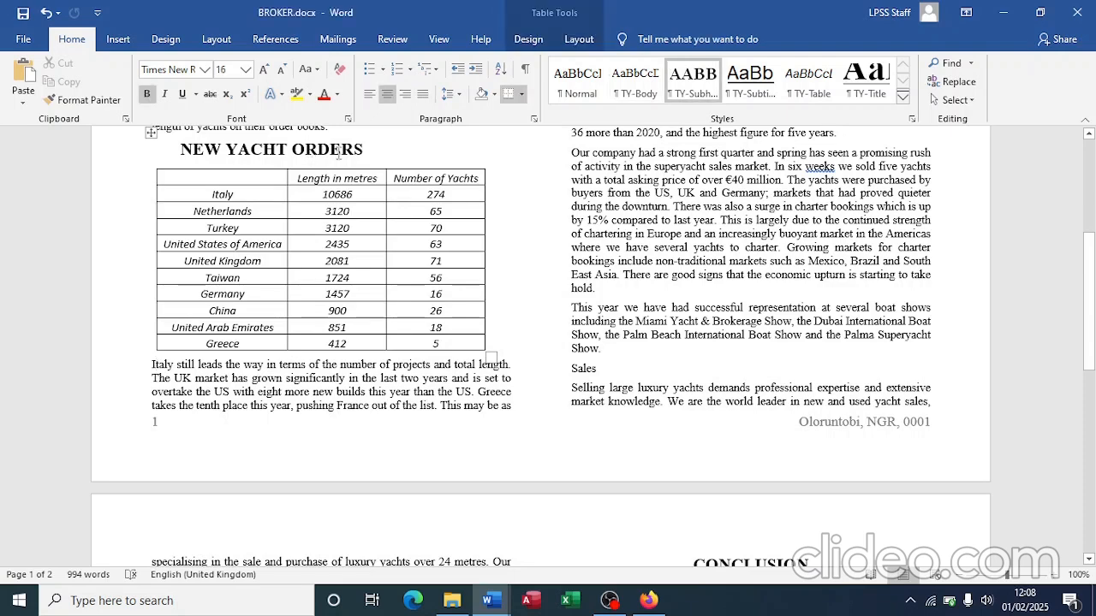
Step: Apply TY-Table to the New Yacht Orders title and TY-Subheading to the word 'Sales'
click(805, 90)
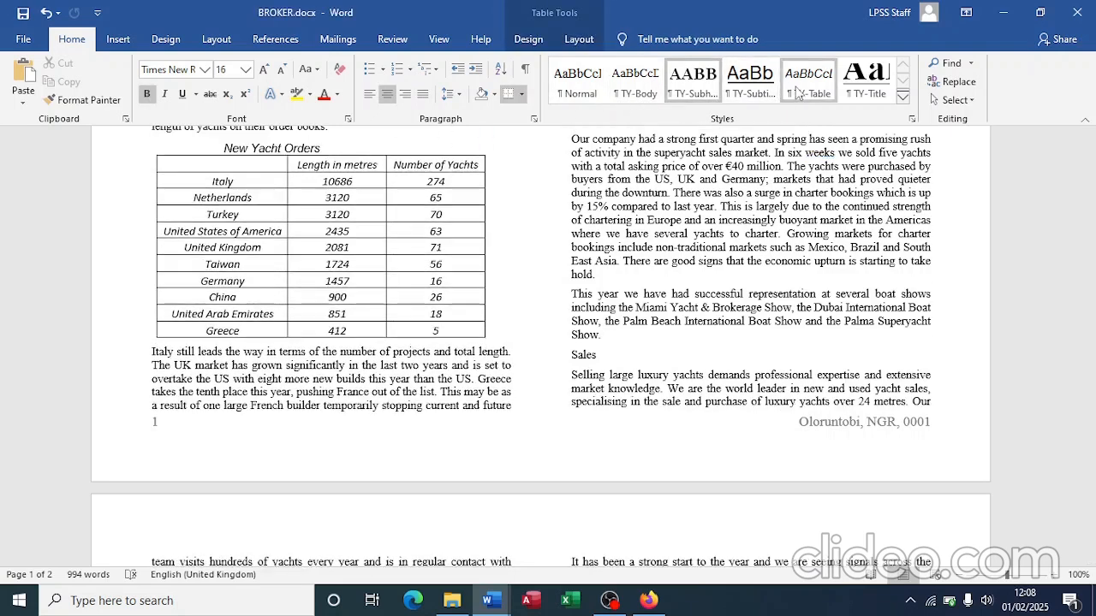
click(803, 90)
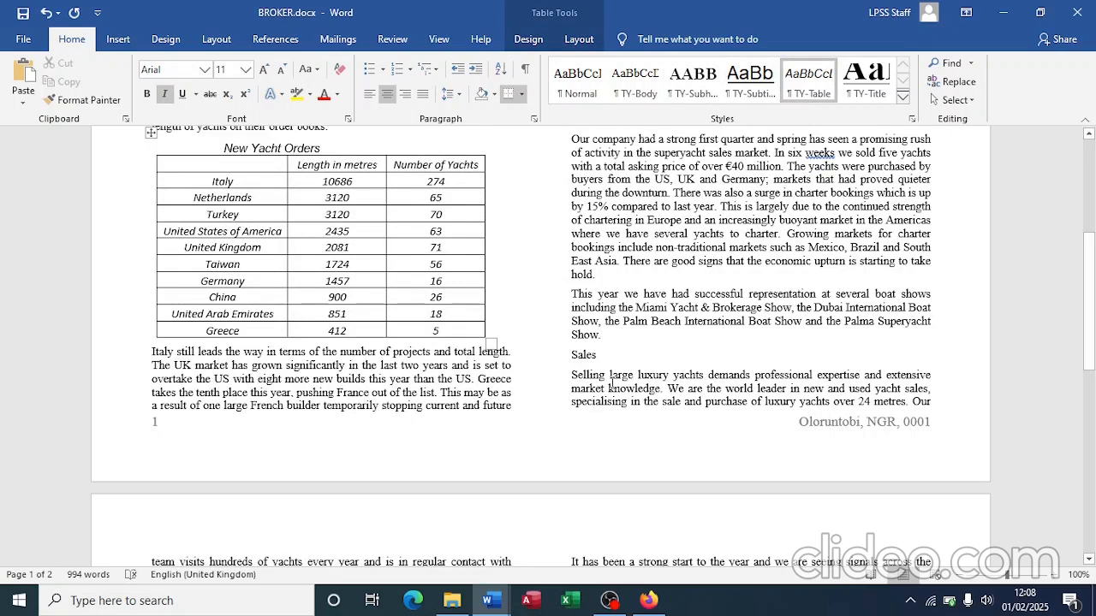
drag(598, 354, 574, 354)
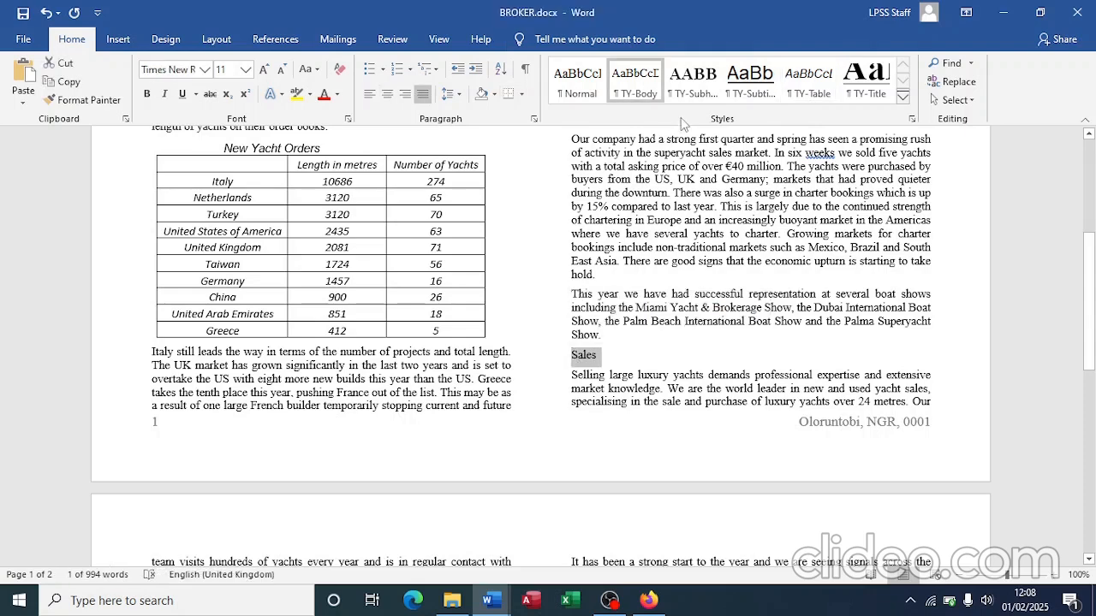
click(692, 81)
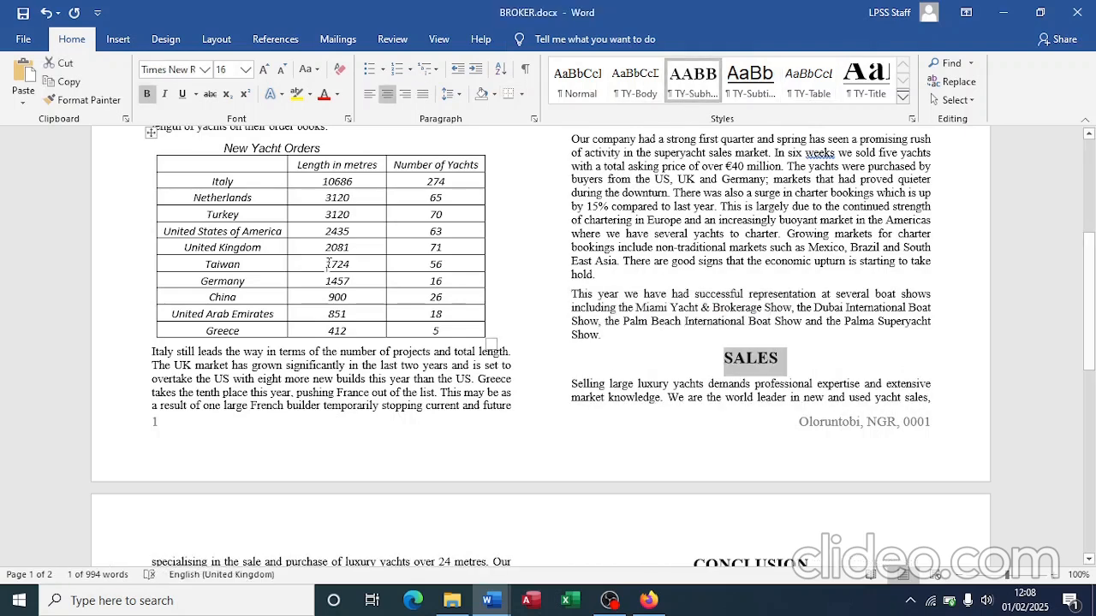
Step: Check the table against the exam PDF's instructions, then return to BROKER.docx
scroll(610, 368, up, 5)
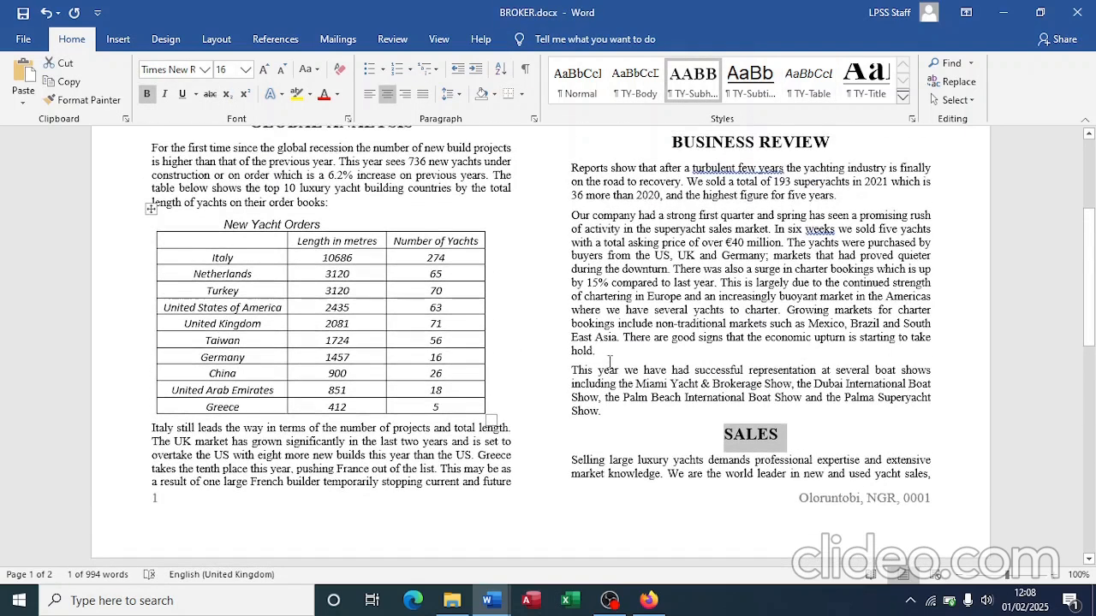
scroll(610, 362, down, 3)
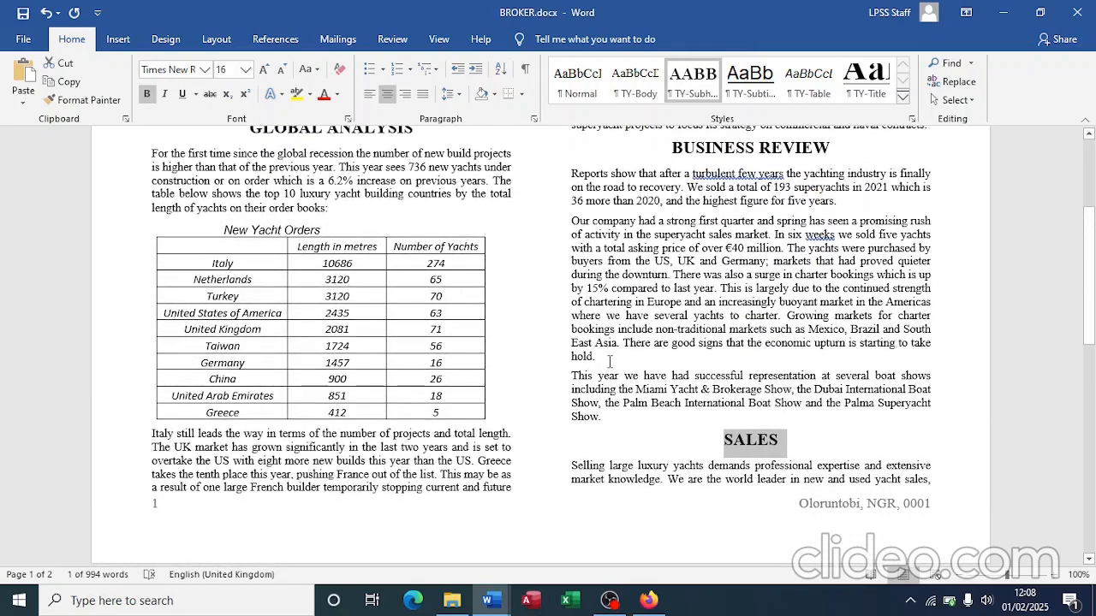
key(alt+Tab)
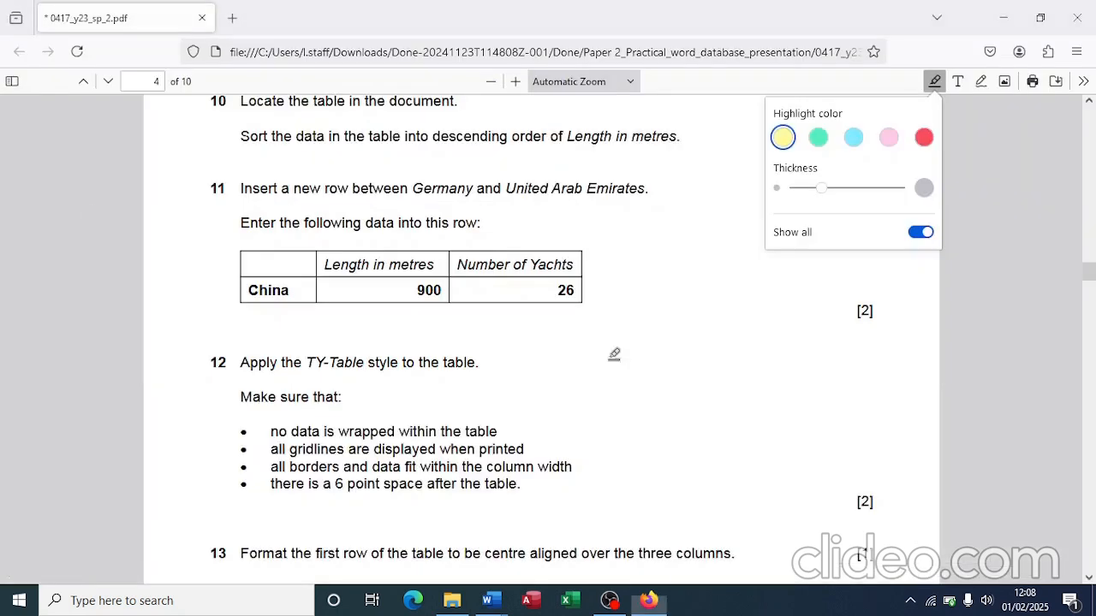
scroll(482, 413, down, 5)
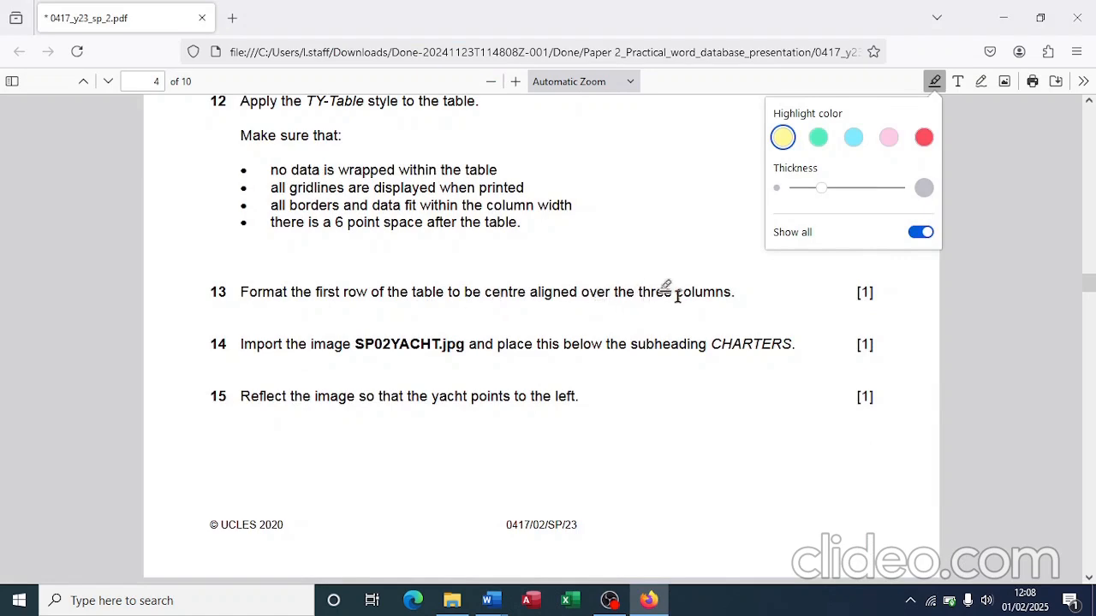
key(alt+Tab)
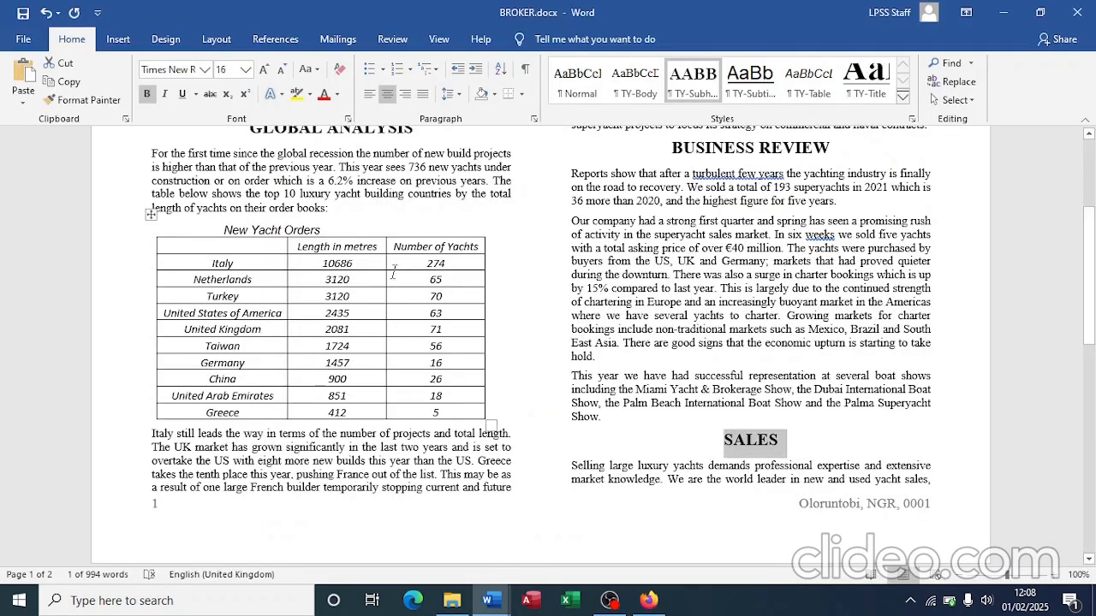
Step: Try left alignment on the New Yacht Orders title, then centre it again
click(272, 226)
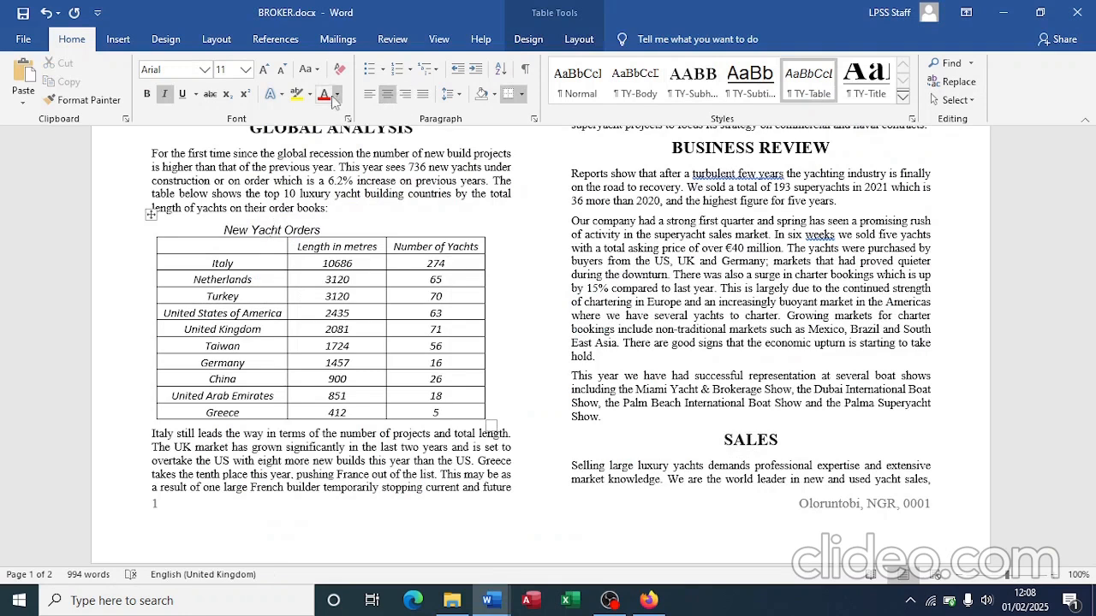
click(369, 94)
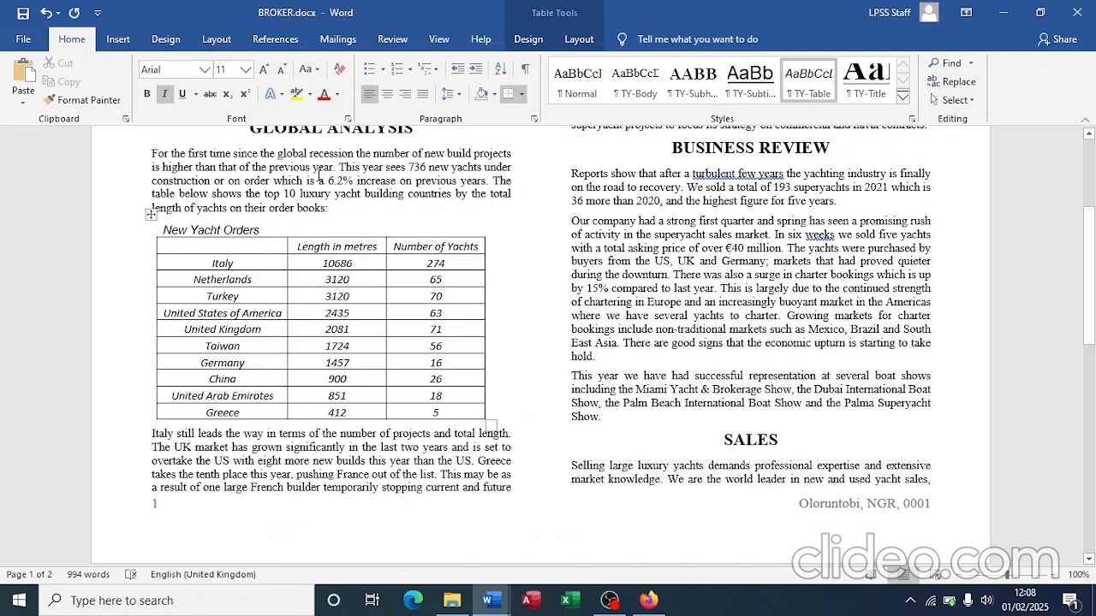
click(387, 94)
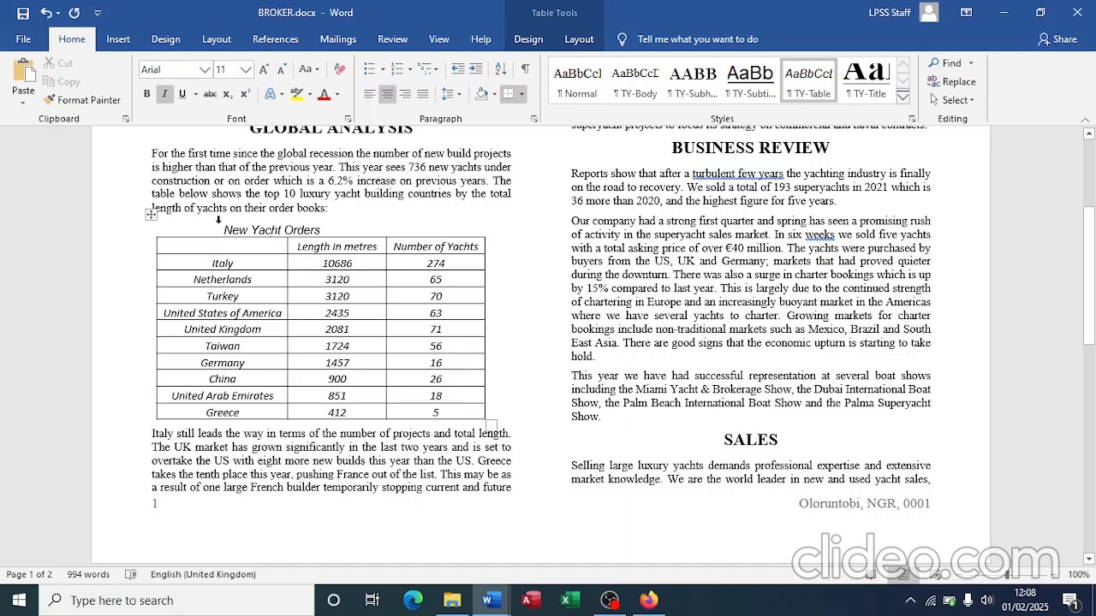
Step: Merge the two title-row cells into one New Yacht Orders header cell
drag(222, 229, 420, 230)
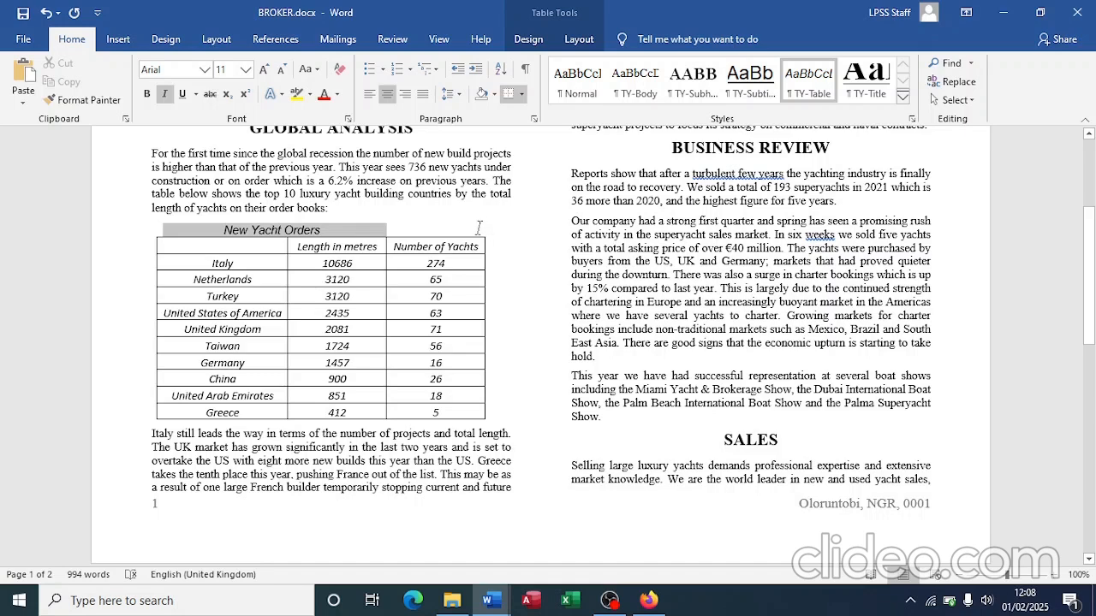
click(439, 230)
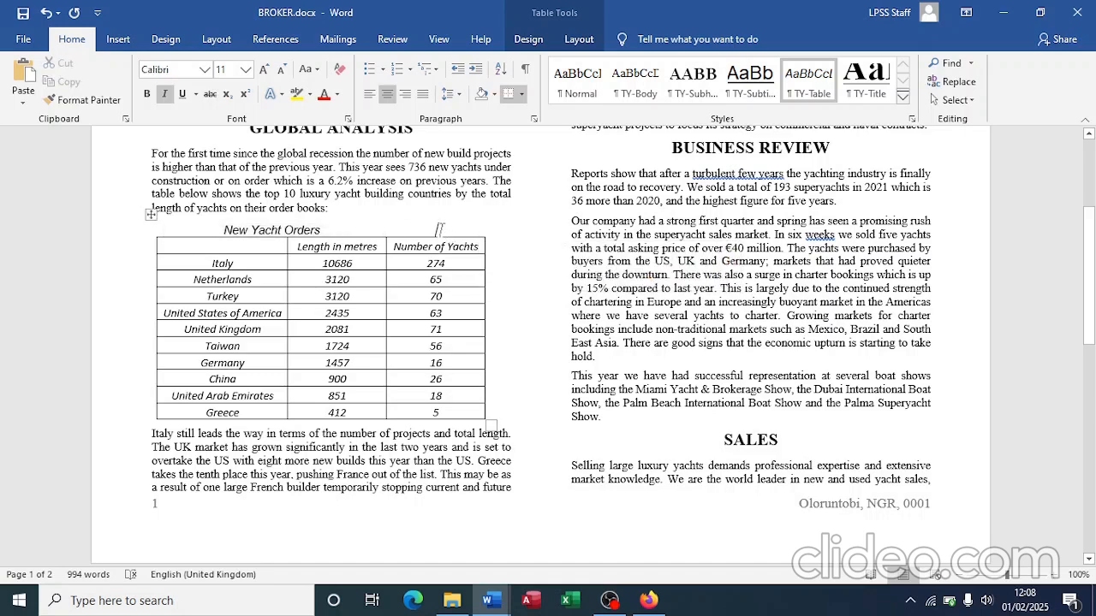
drag(439, 229, 357, 230)
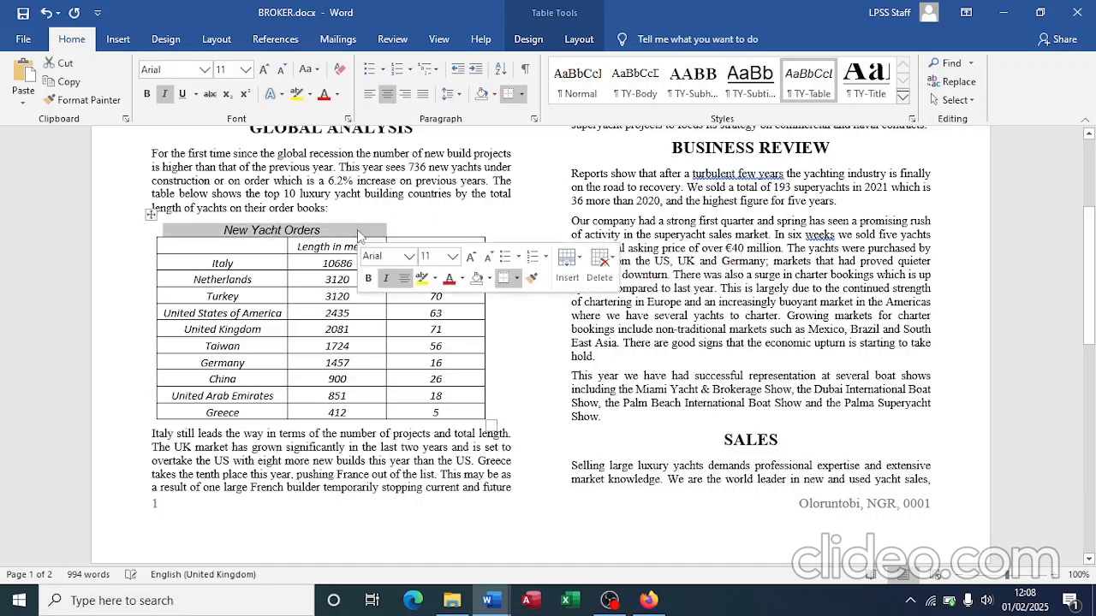
right_click(357, 230)
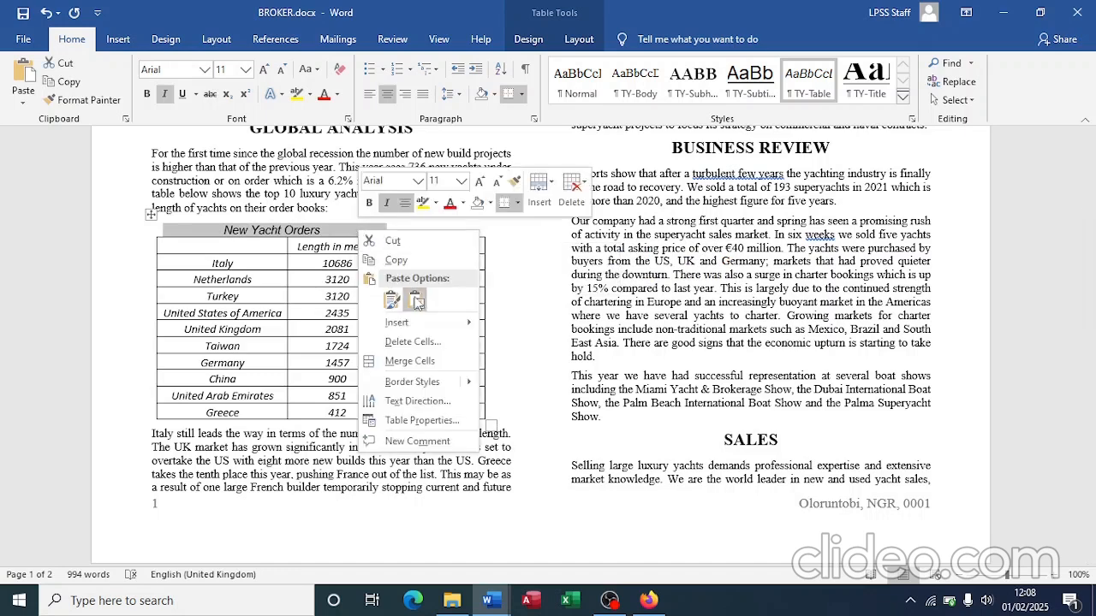
click(437, 360)
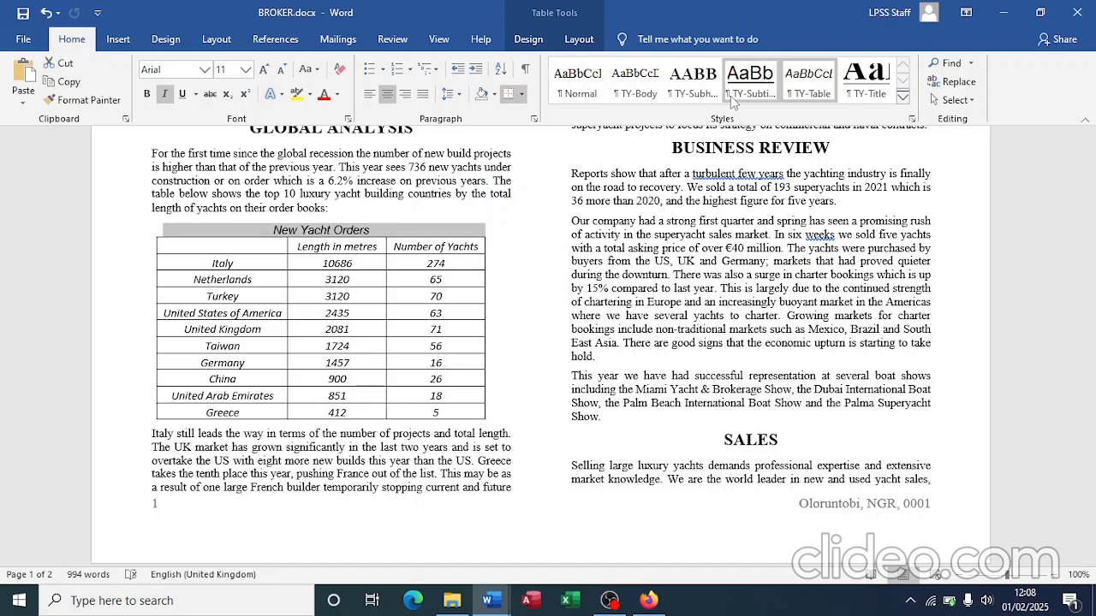
click(528, 40)
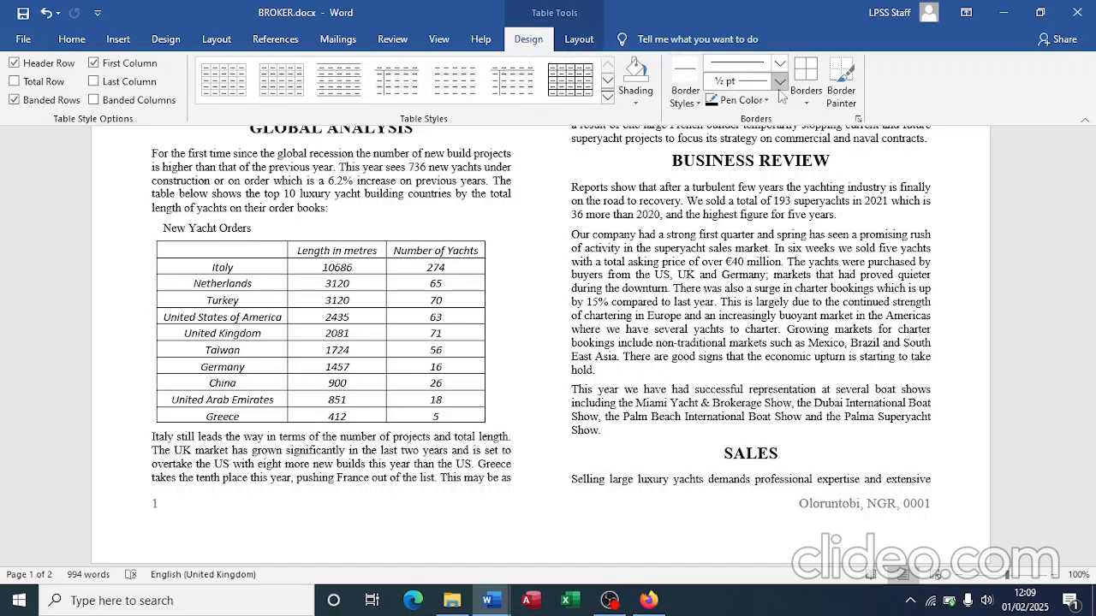
Step: Apply All Borders to the whole table, including the merged title row
click(805, 101)
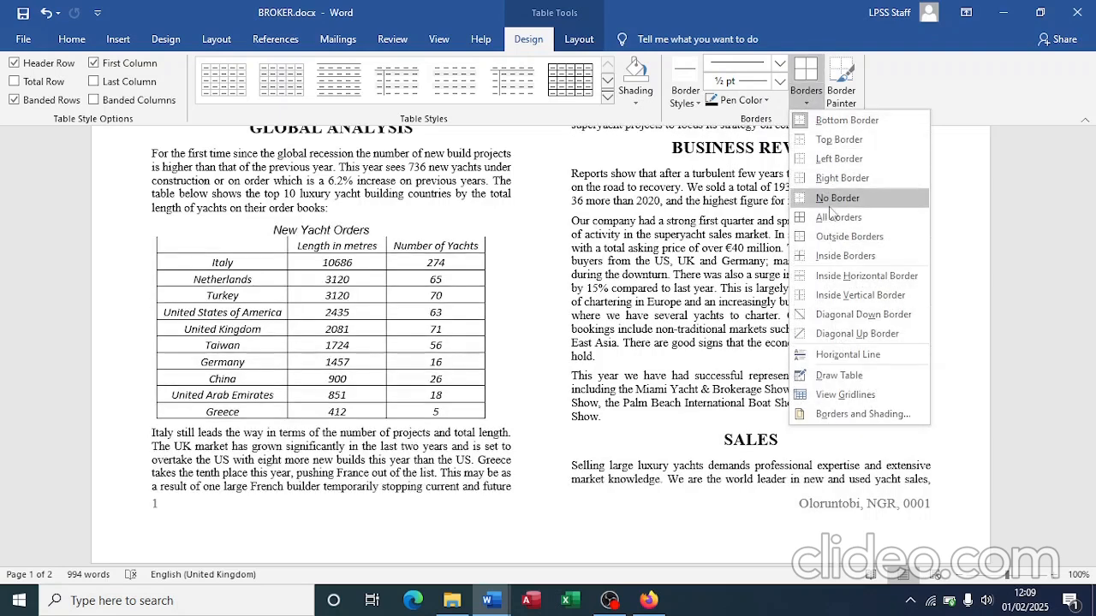
click(834, 217)
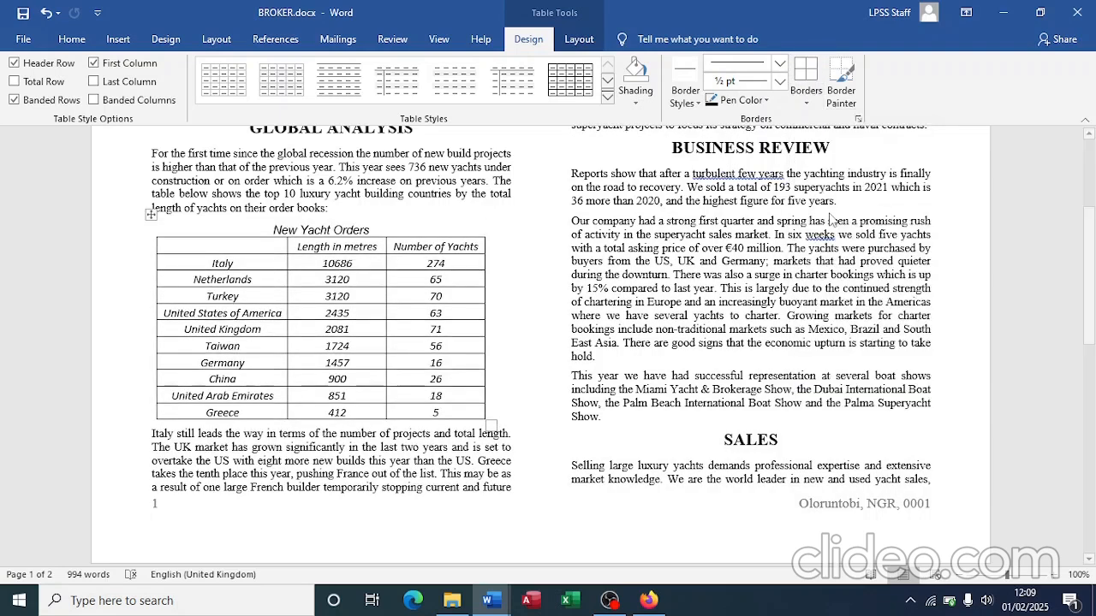
click(446, 315)
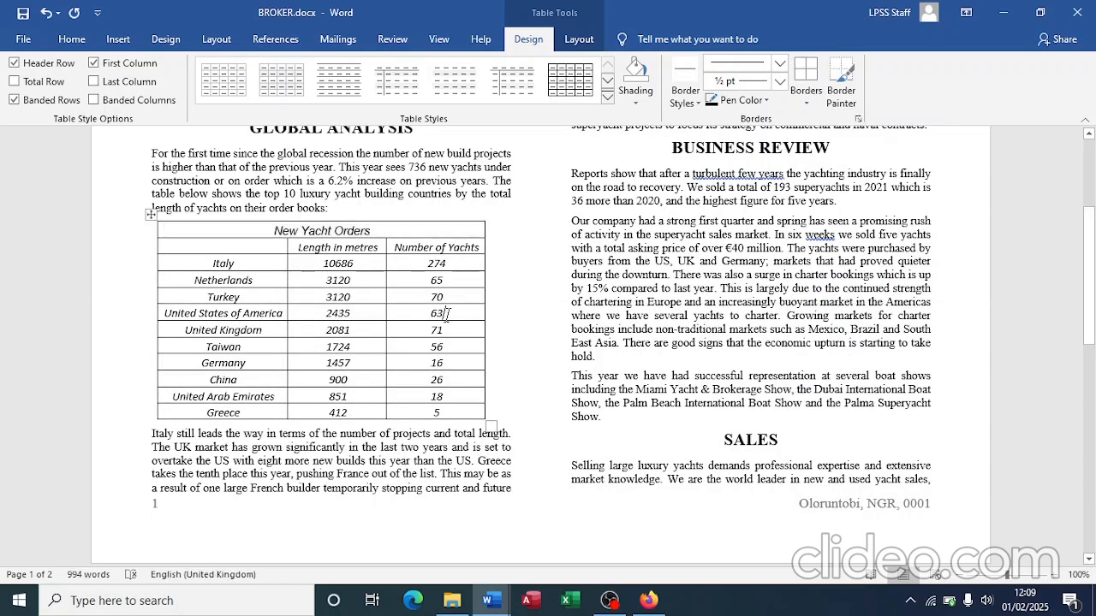
key(alt+Tab)
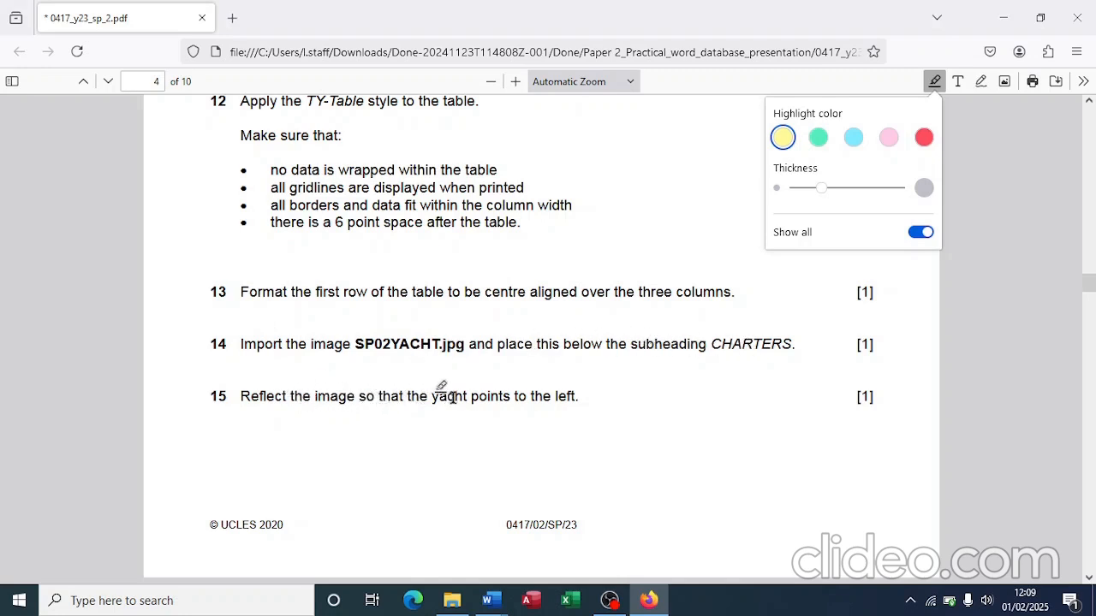
Step: Scroll the exam PDF to tasks 15 and 16 on the yacht image
scroll(482, 398, down, 4)
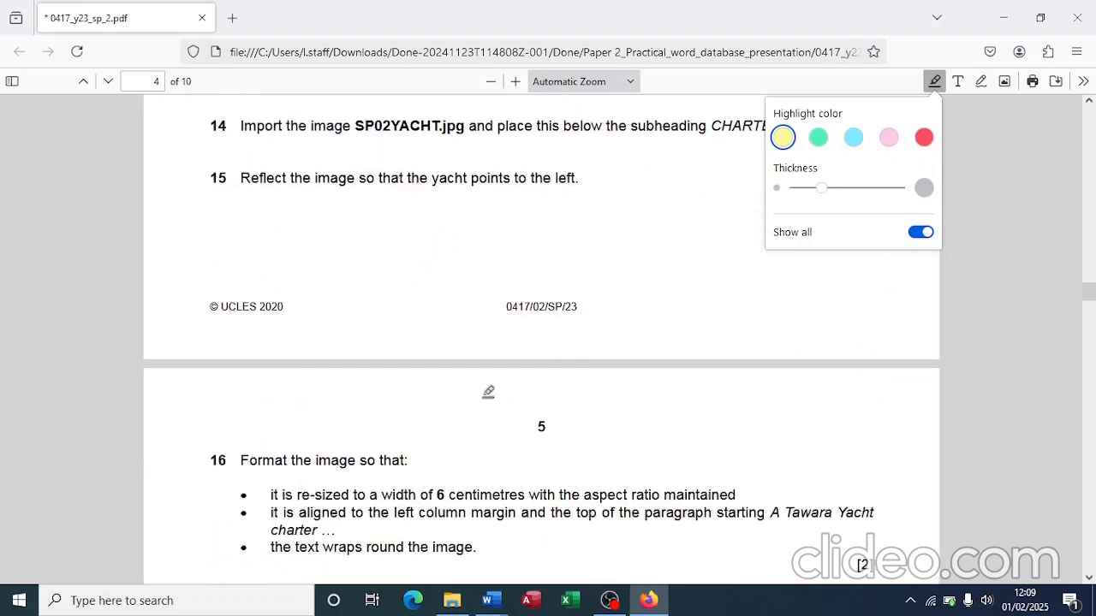
key(alt+Tab)
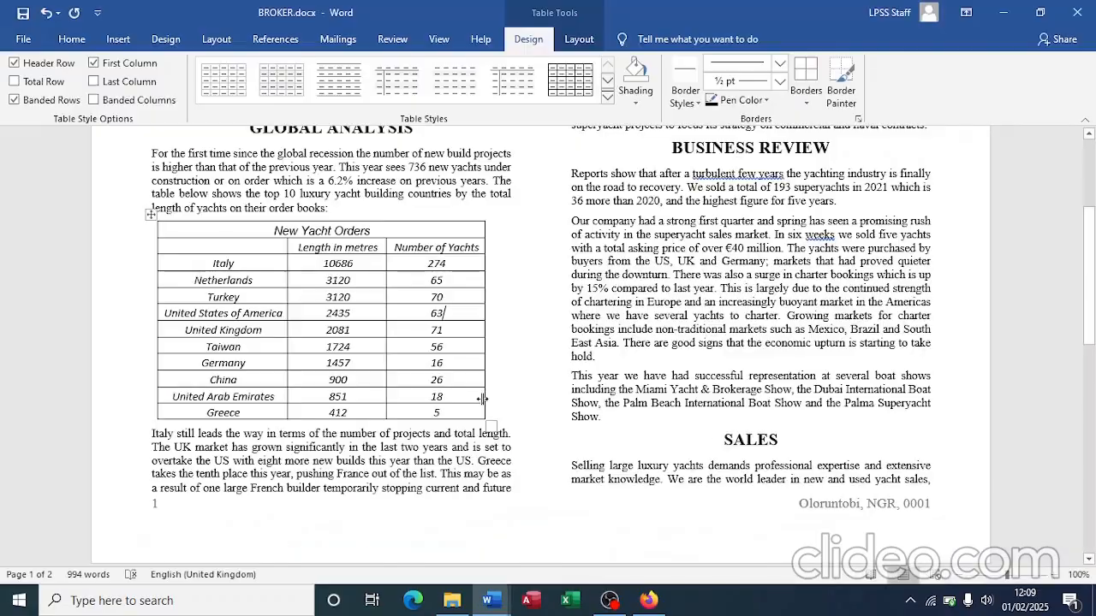
Step: Place the insertion point at the start of the CHARTERS paragraph, before 'A Tawara', for a picture
scroll(422, 393, up, 3)
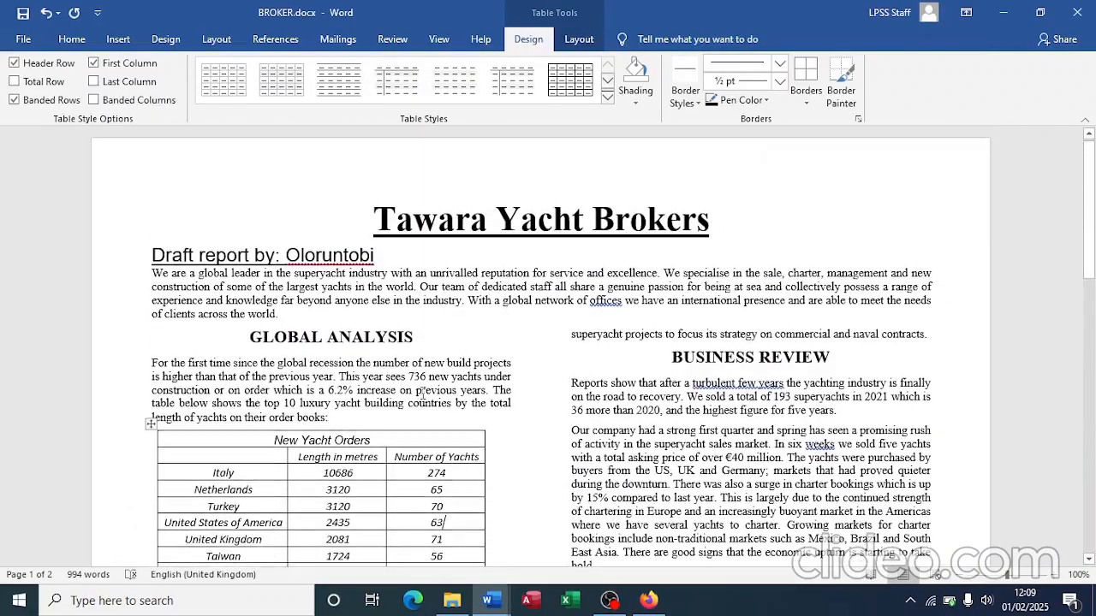
scroll(421, 393, down, 15)
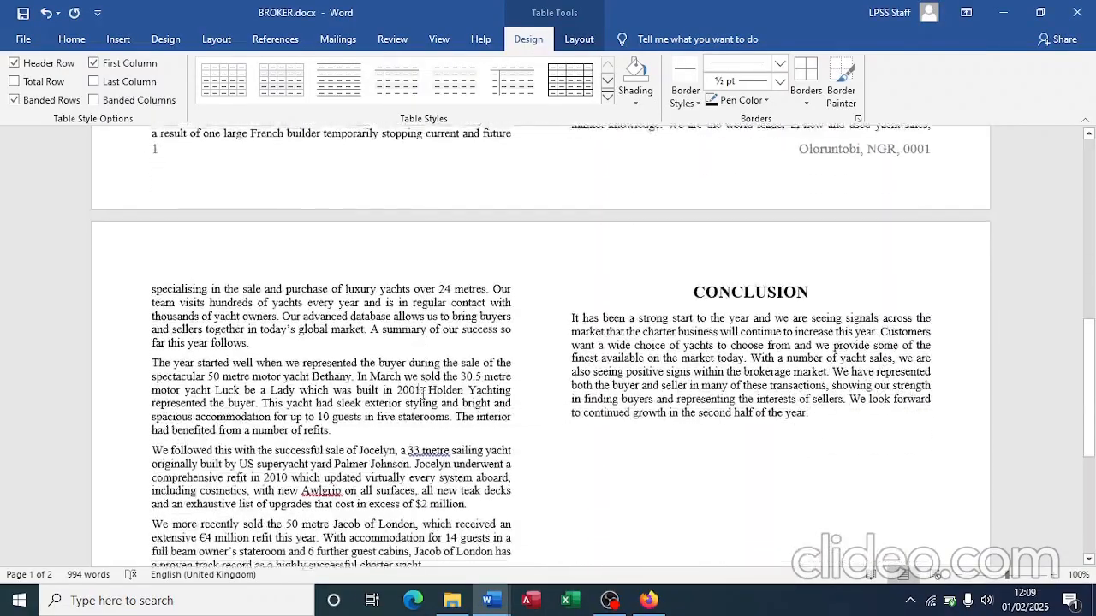
scroll(422, 393, down, 3)
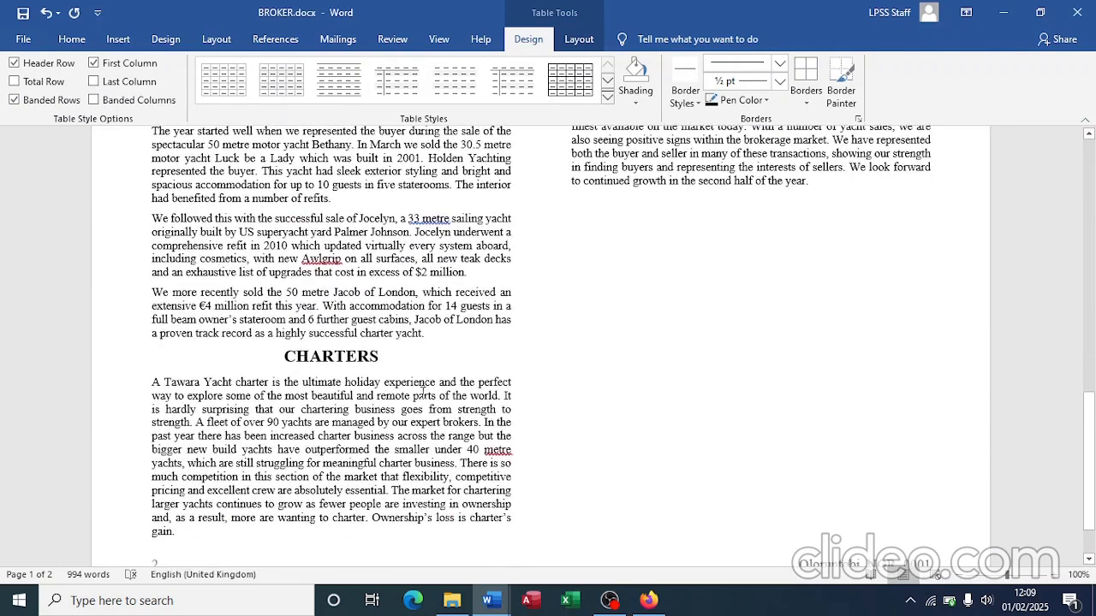
click(155, 382)
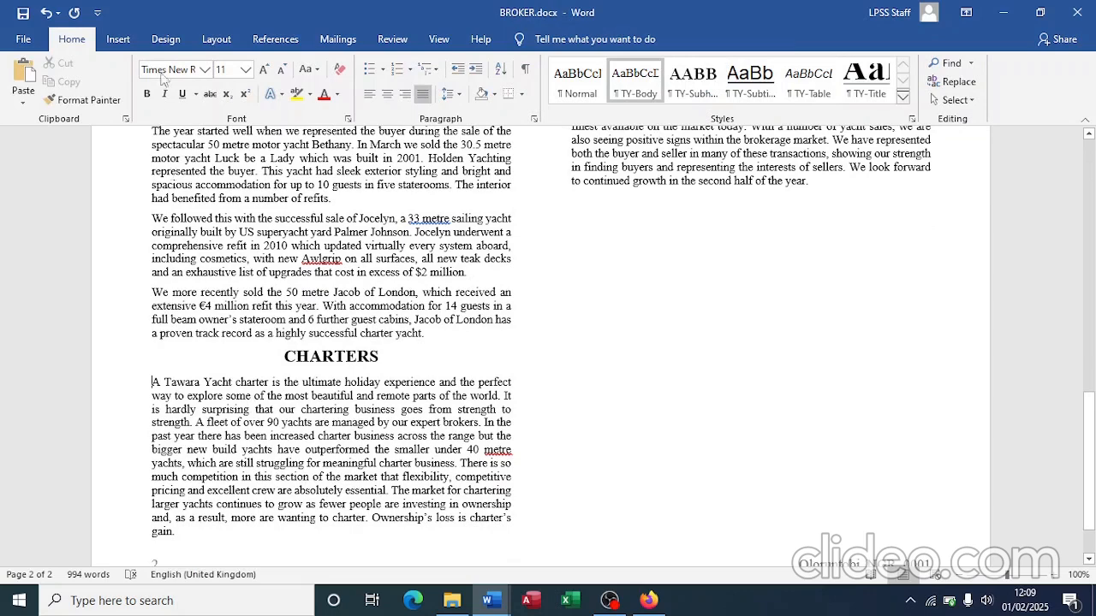
click(120, 40)
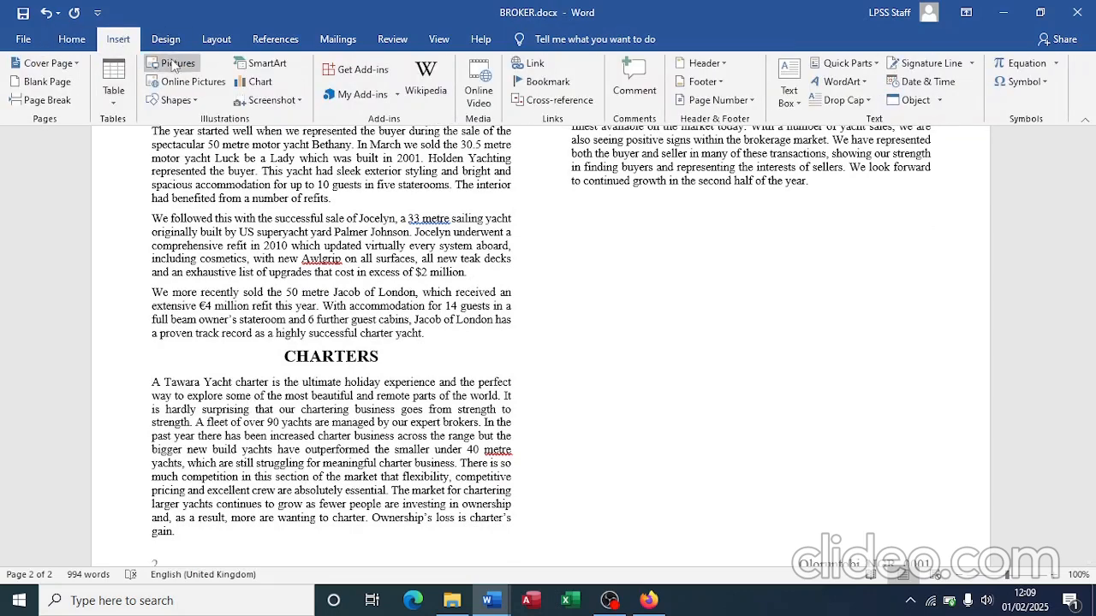
click(174, 65)
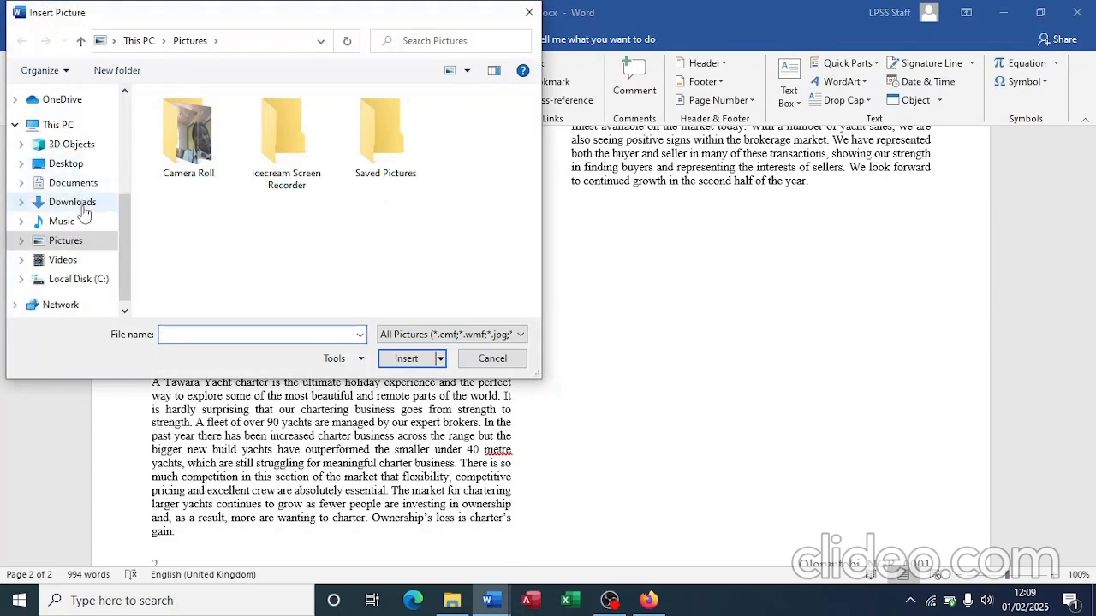
Step: Insert SP02YACHT.jpg from Desktop > Done > Paper 21 > Specimen paper 2023 > Specimen paper 2 2023
click(66, 163)
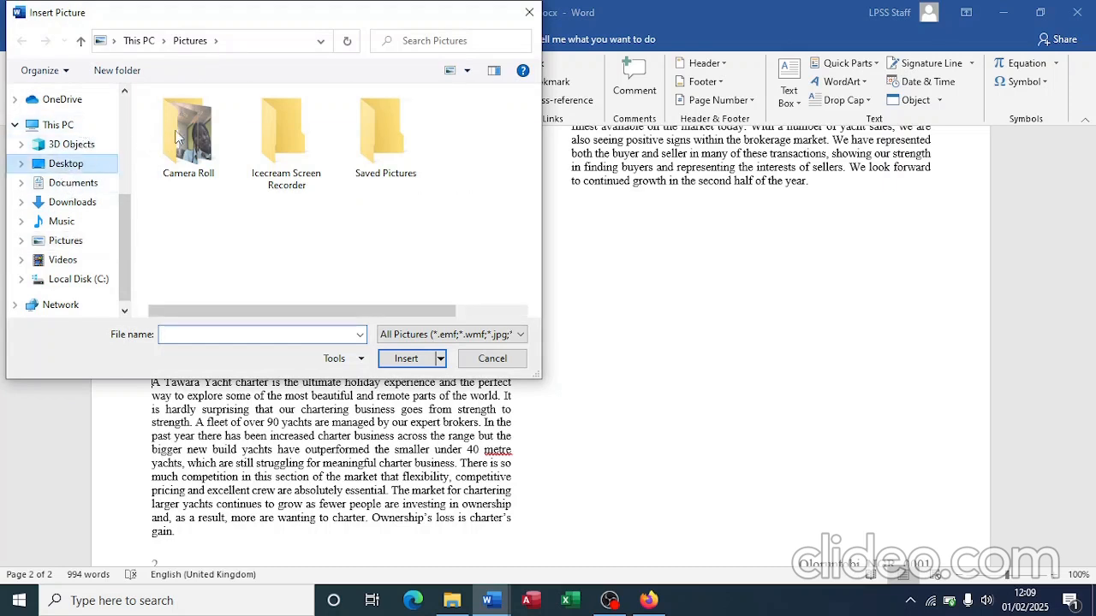
double_click(177, 117)
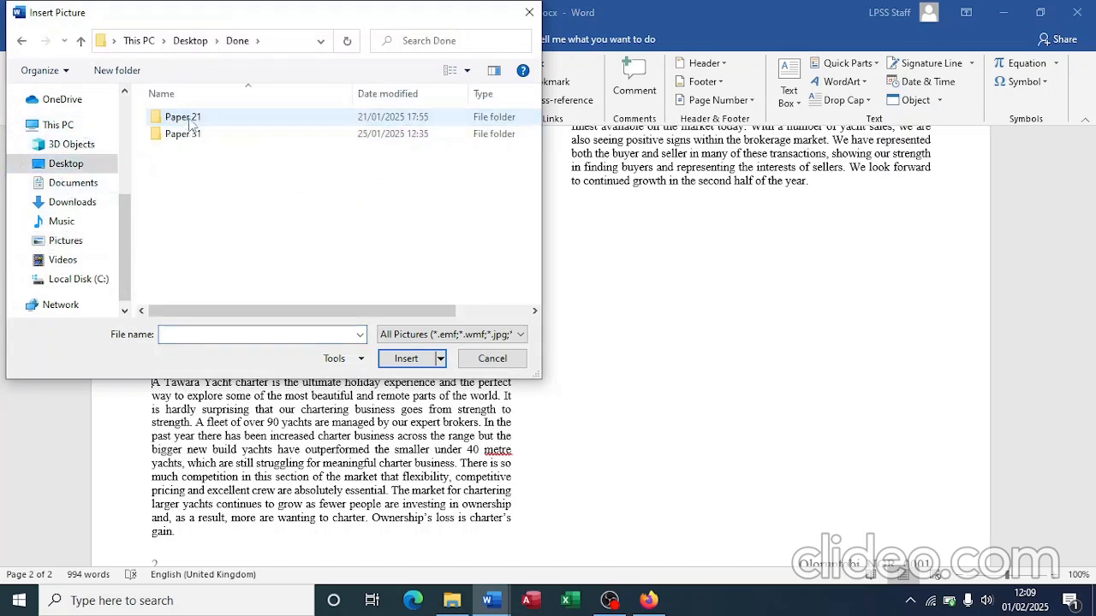
double_click(182, 117)
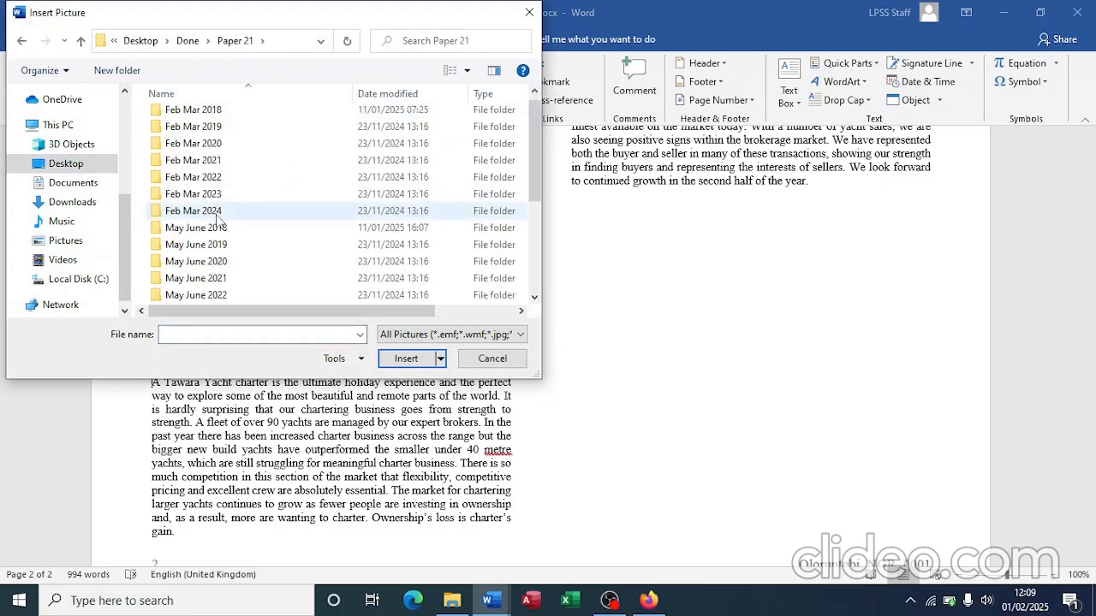
scroll(219, 221, down, 3)
double_click(221, 296)
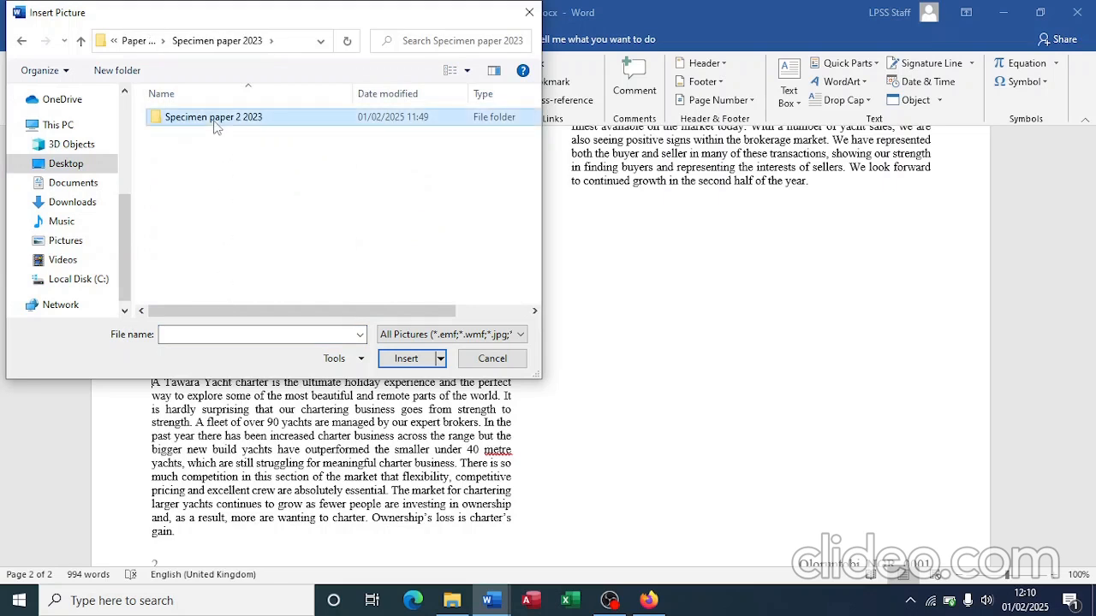
double_click(215, 125)
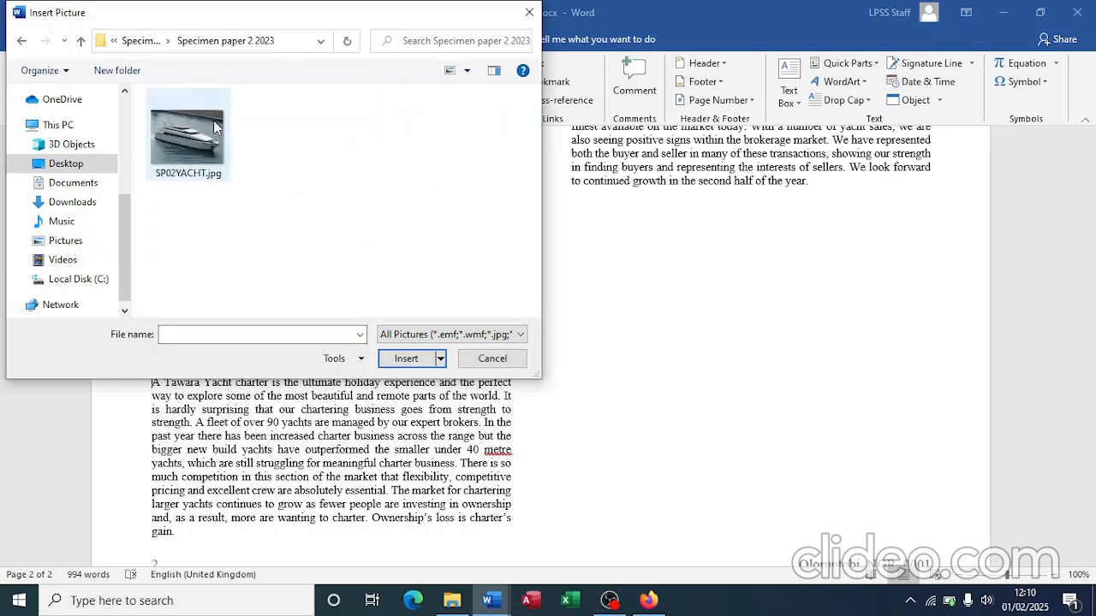
click(211, 174)
click(406, 359)
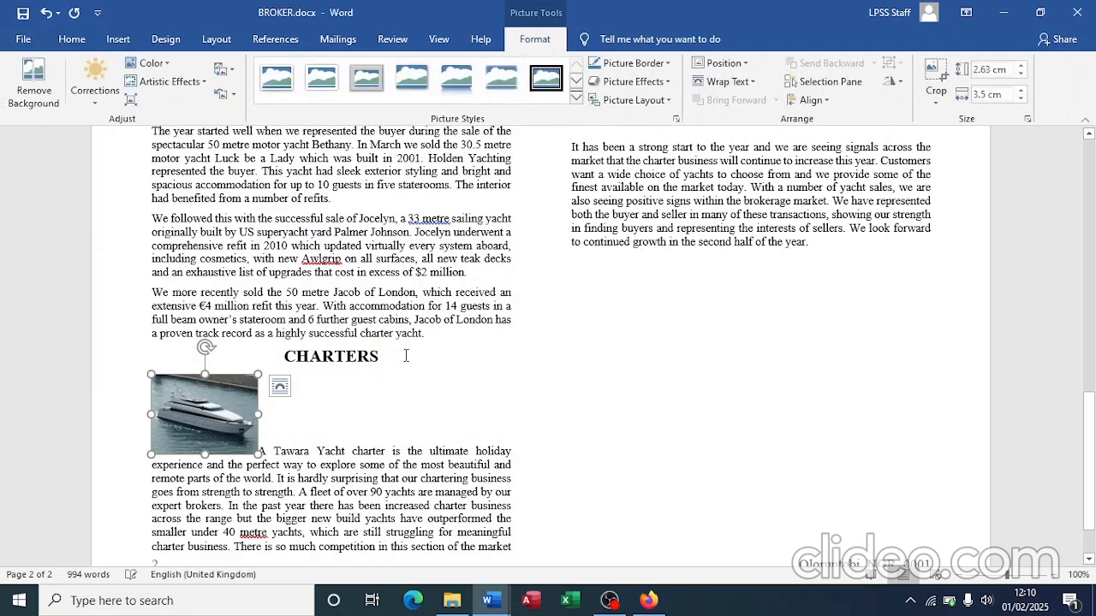
Step: Flip the yacht picture horizontally so the yacht points left
click(894, 83)
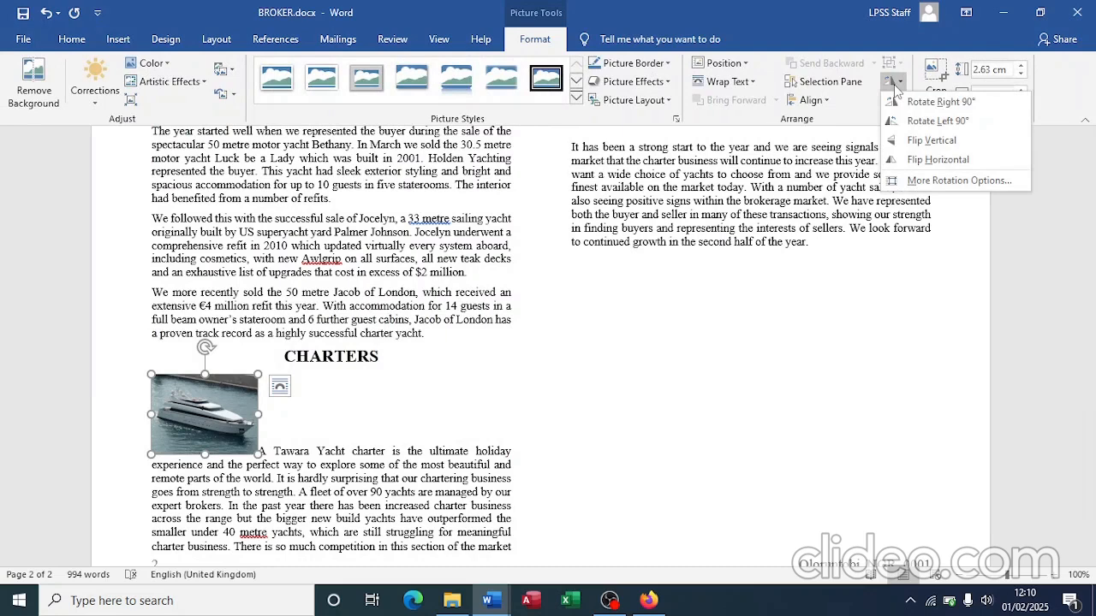
click(907, 161)
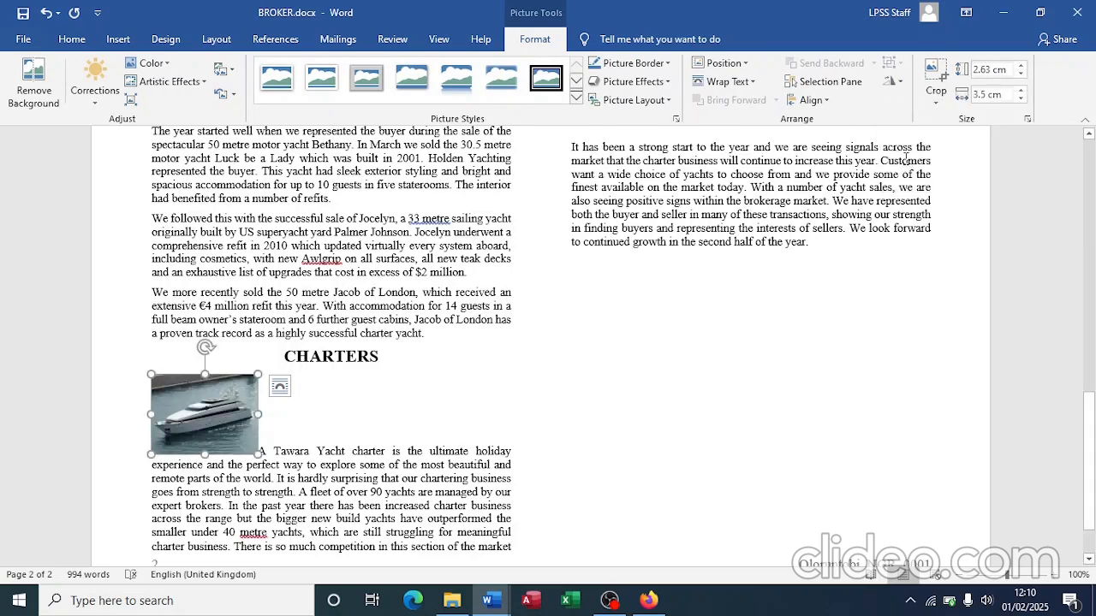
key(alt+Tab)
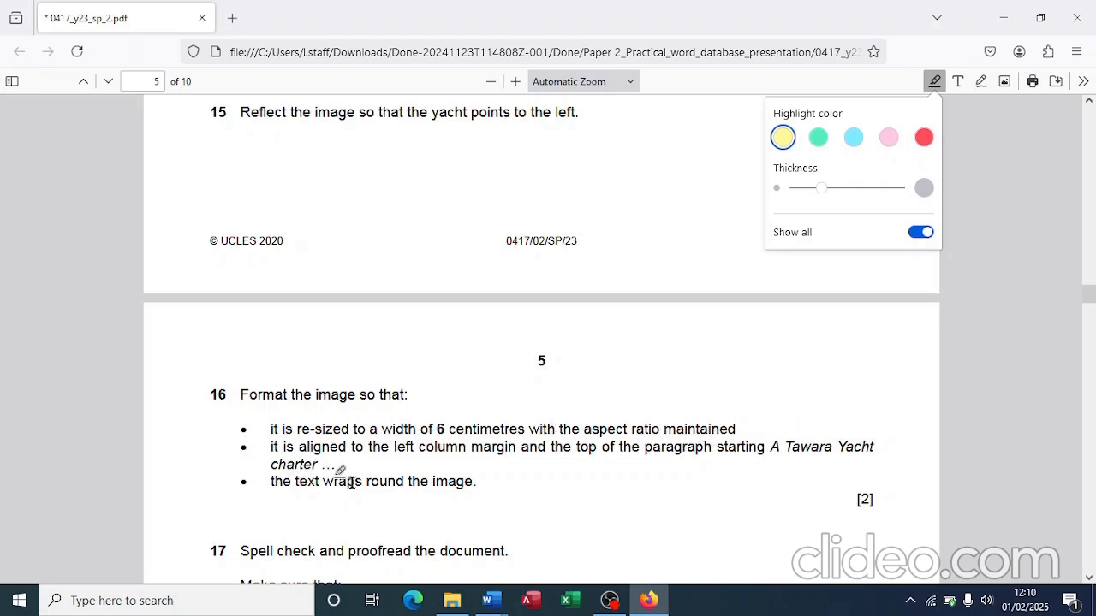
Step: Return to the BROKER report in Word after reading question 16's image requirements
key(alt+Tab)
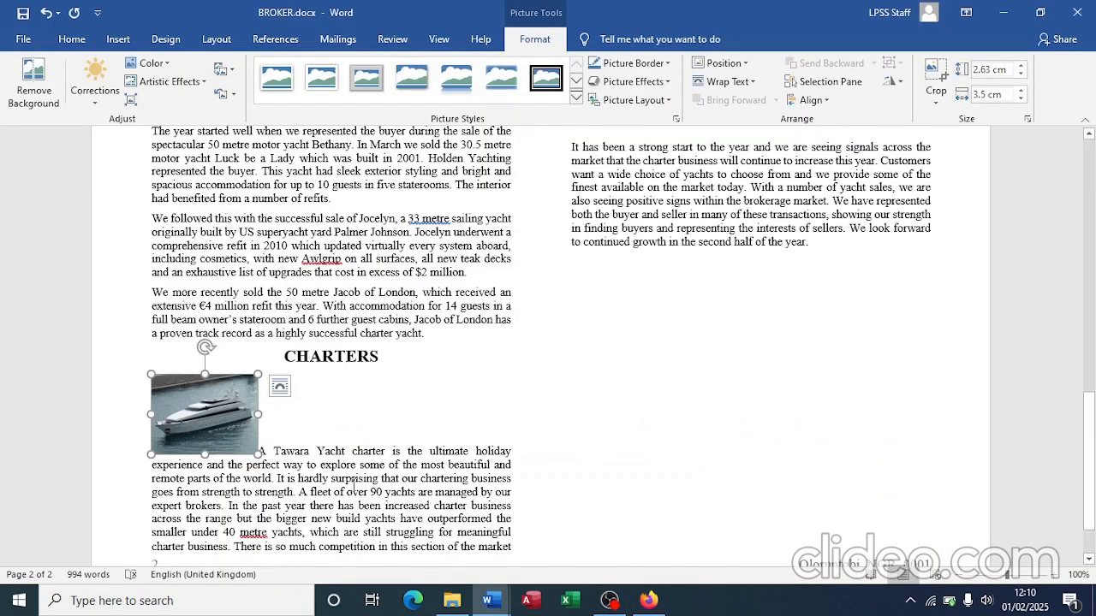
Step: Change the yacht picture's width from 3.5 cm to 6 cm, giving a proportional 4.5 cm height
click(985, 94)
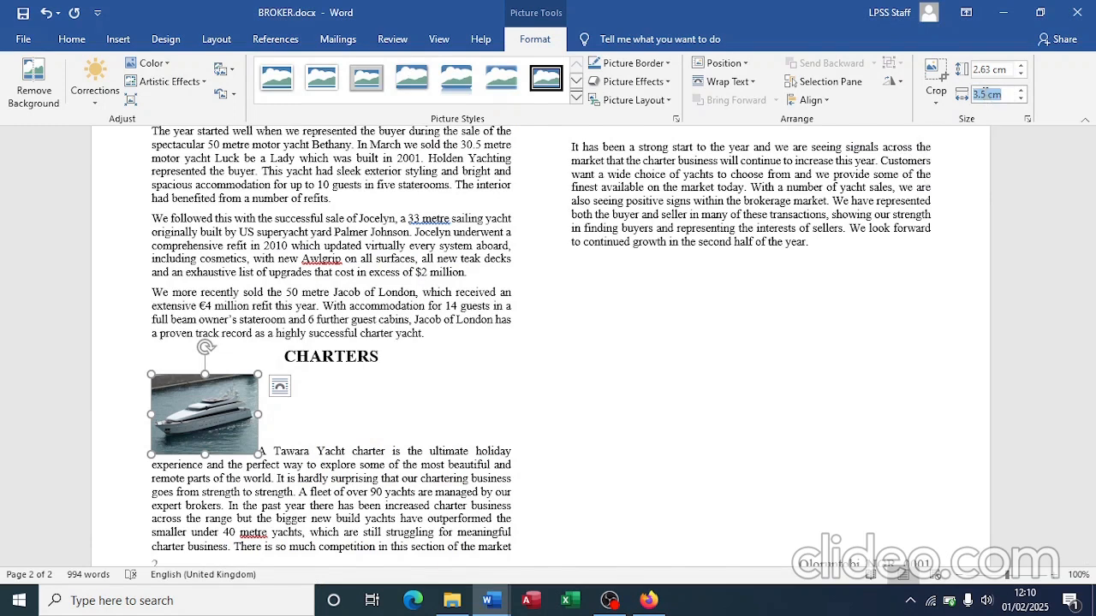
key(BackSpace)
key(BackSpace)
key(BackSpace)
key(BackSpace)
text(6)
key(Return)
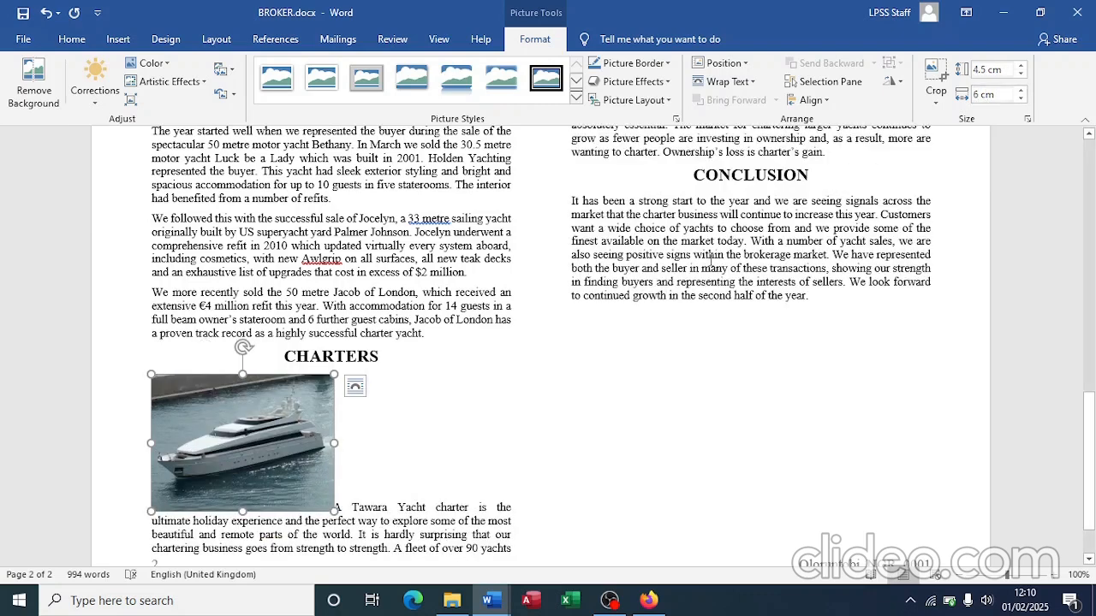
click(355, 389)
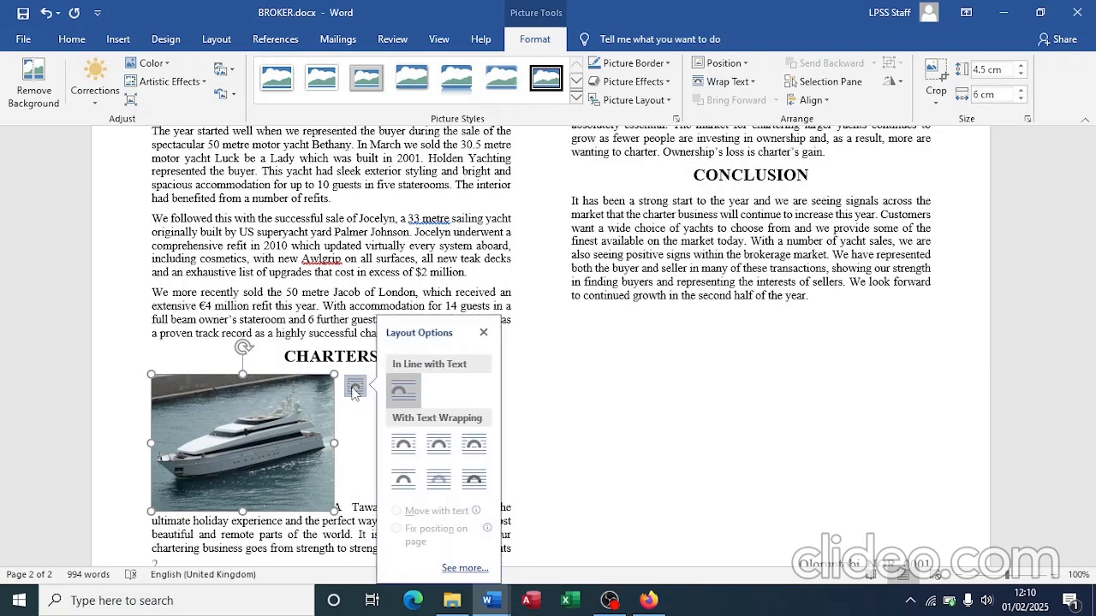
Step: Apply square text wrapping so the CHARTERS paragraph flows around the picture's right side
click(437, 451)
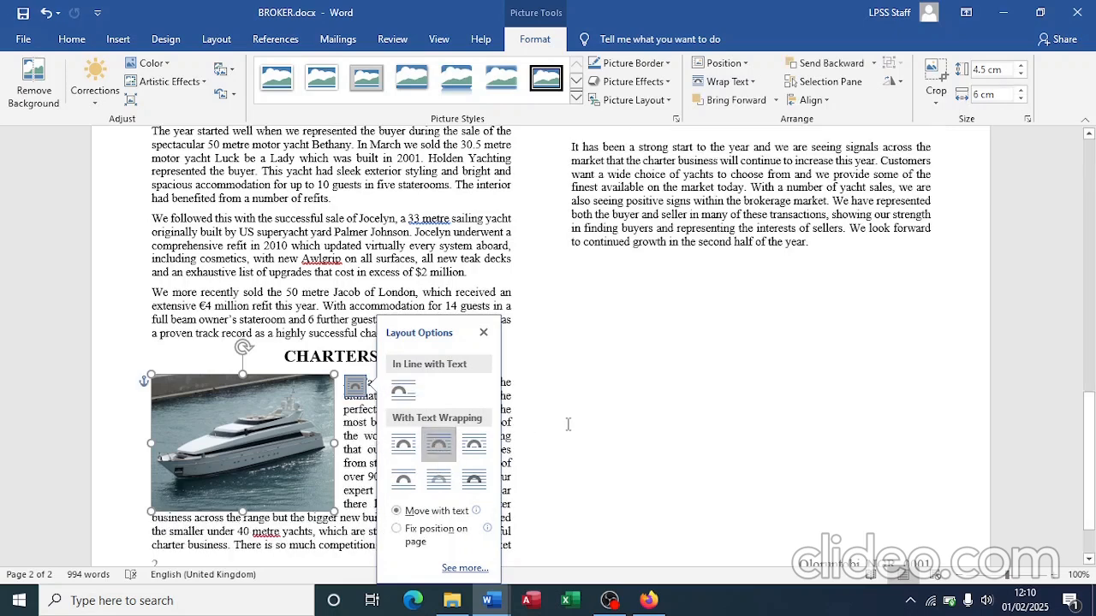
click(511, 428)
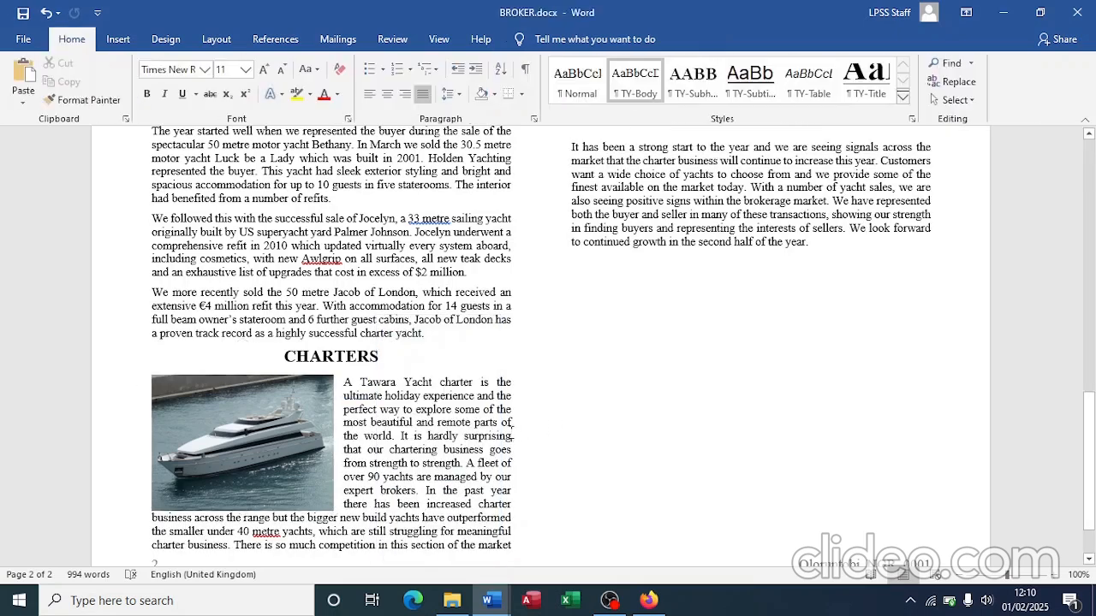
Step: Read question 17's spell-check and proofreading checklist in the PDF task sheet, then return to BROKER.docx
key(alt+Tab)
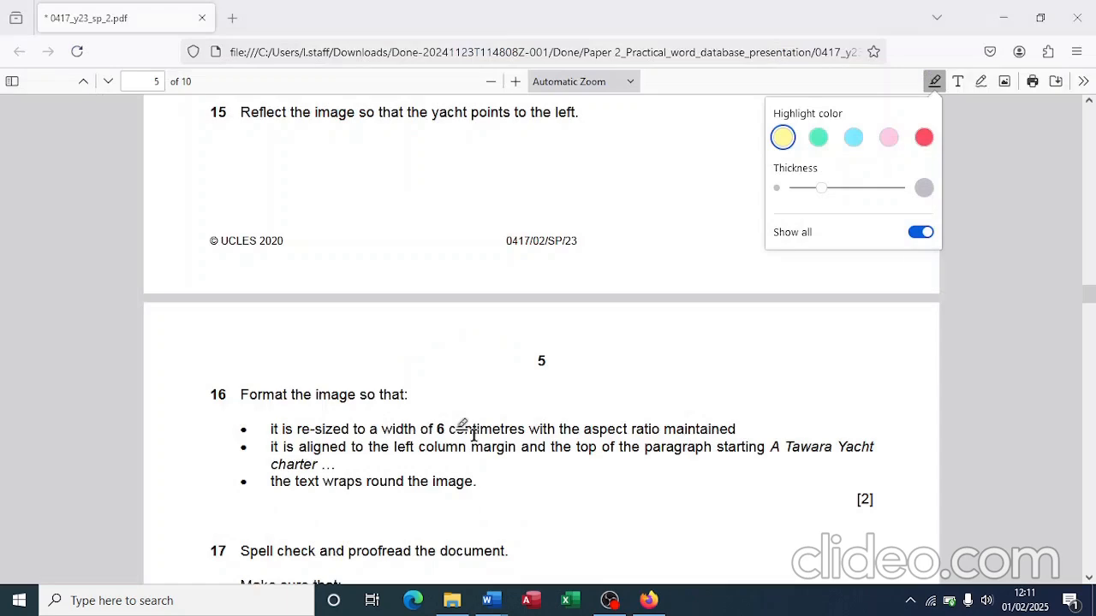
scroll(432, 463, down, 5)
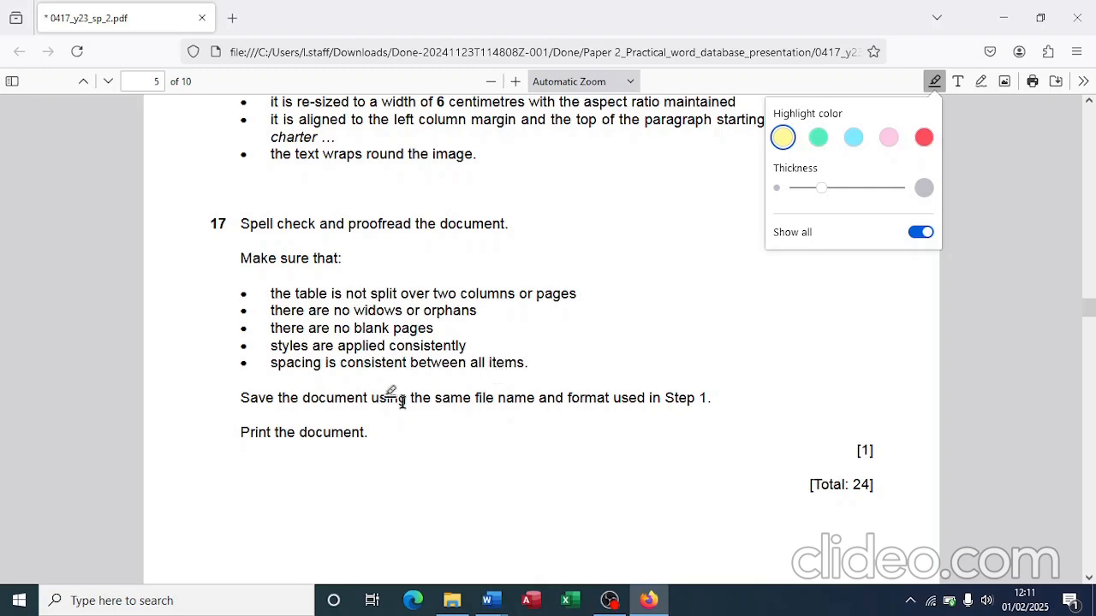
key(alt+Tab)
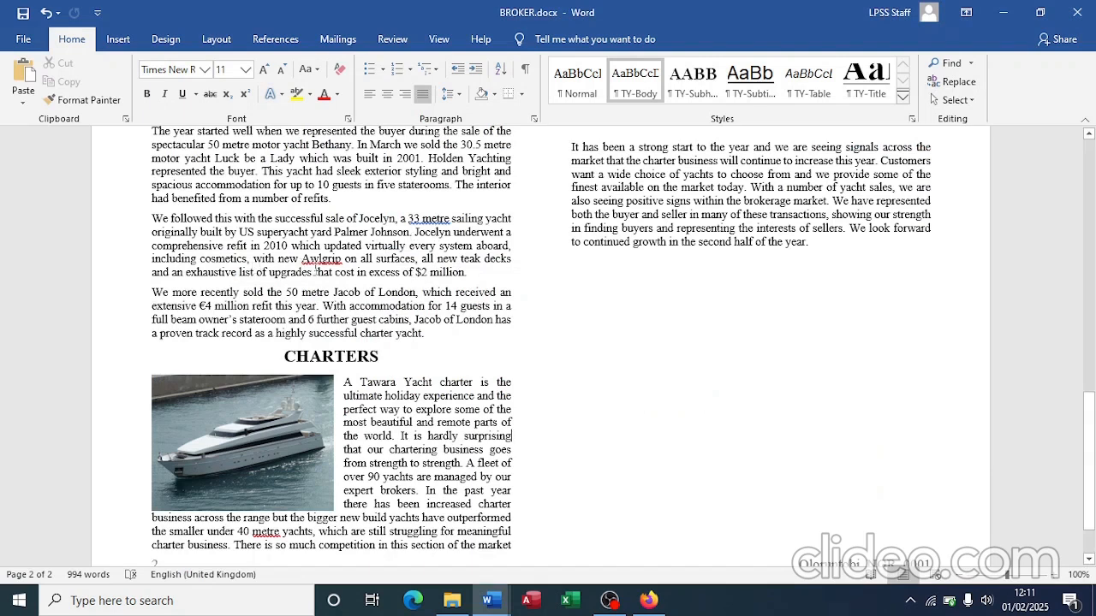
scroll(315, 270, up, 3)
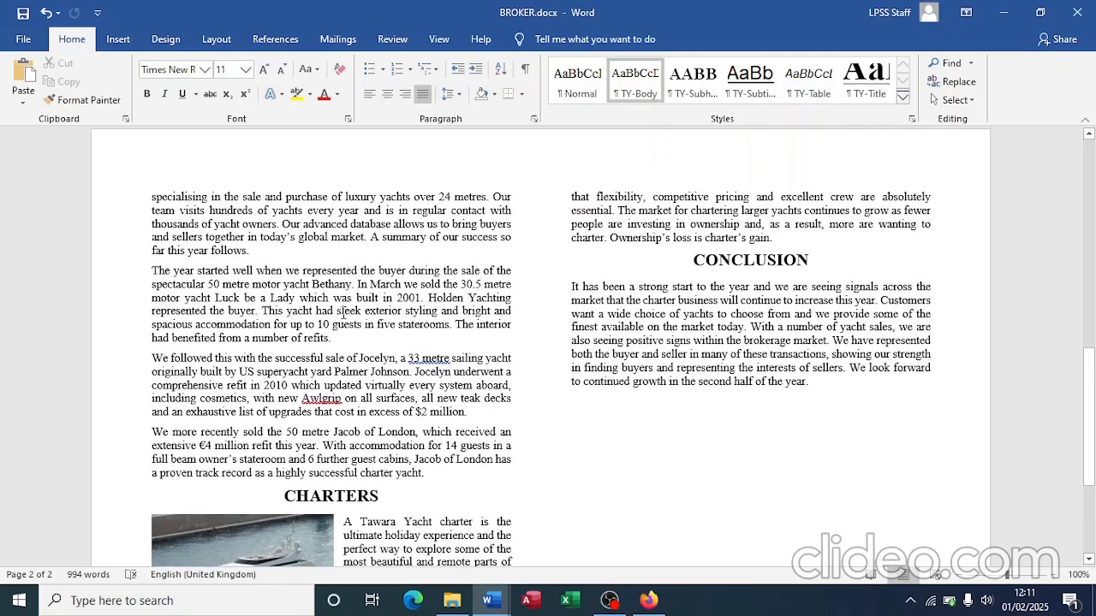
Step: Add a comma after 'weeks' and accept the suggested fix near 'turbulent few years'
scroll(341, 313, up, 10)
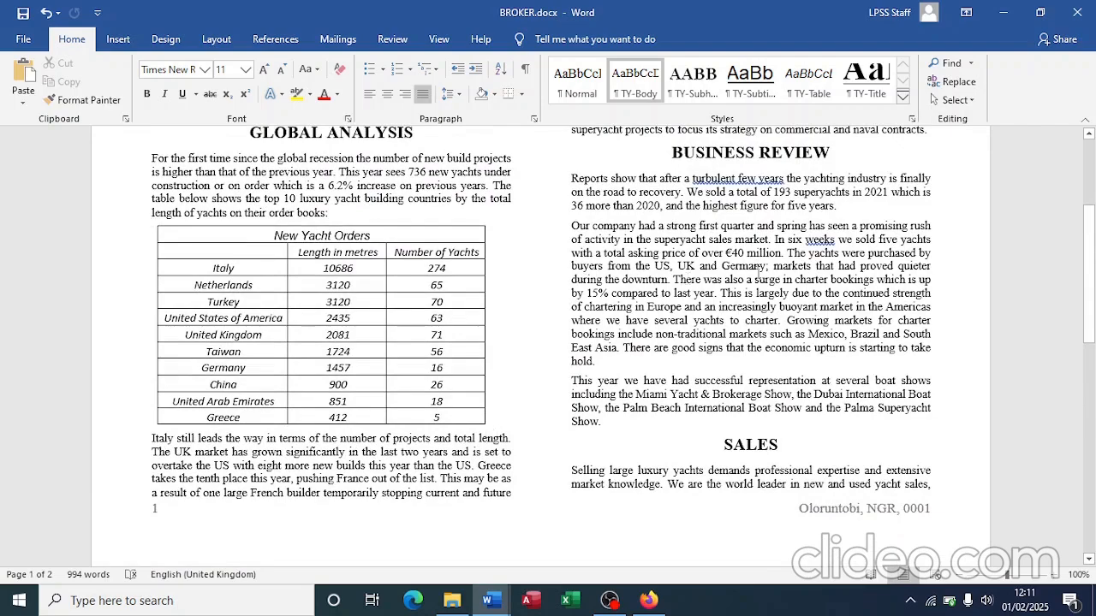
scroll(757, 273, up, 1)
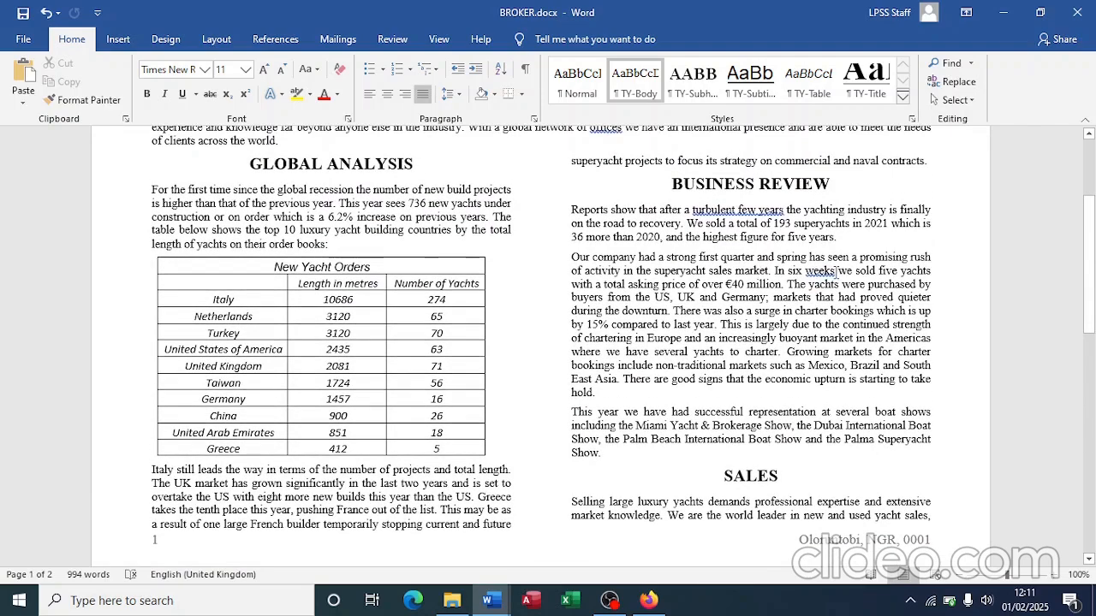
click(835, 270)
text(,)
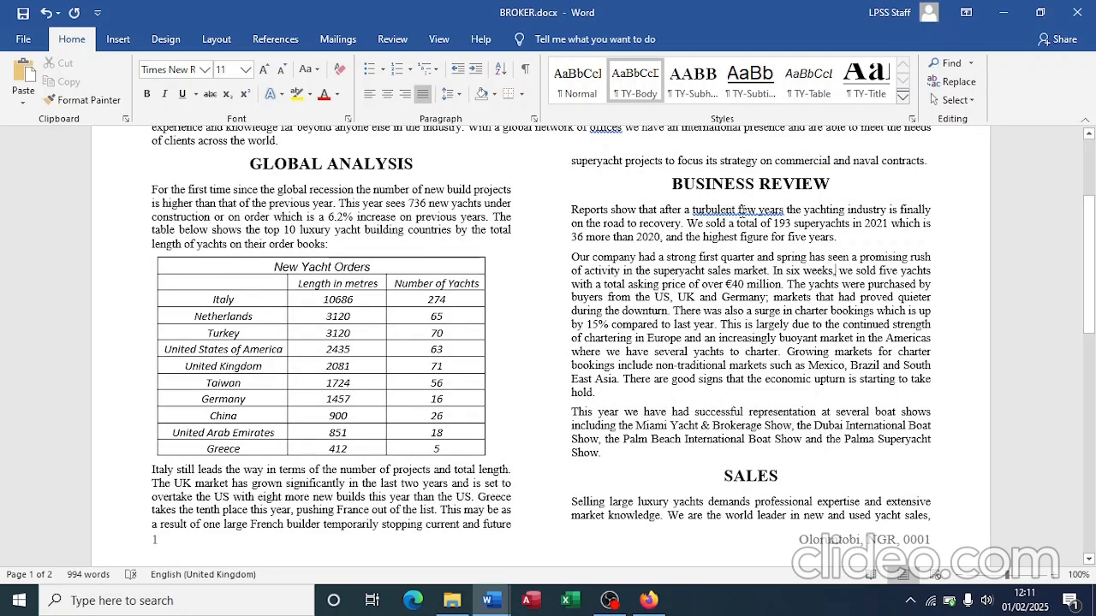
right_click(727, 209)
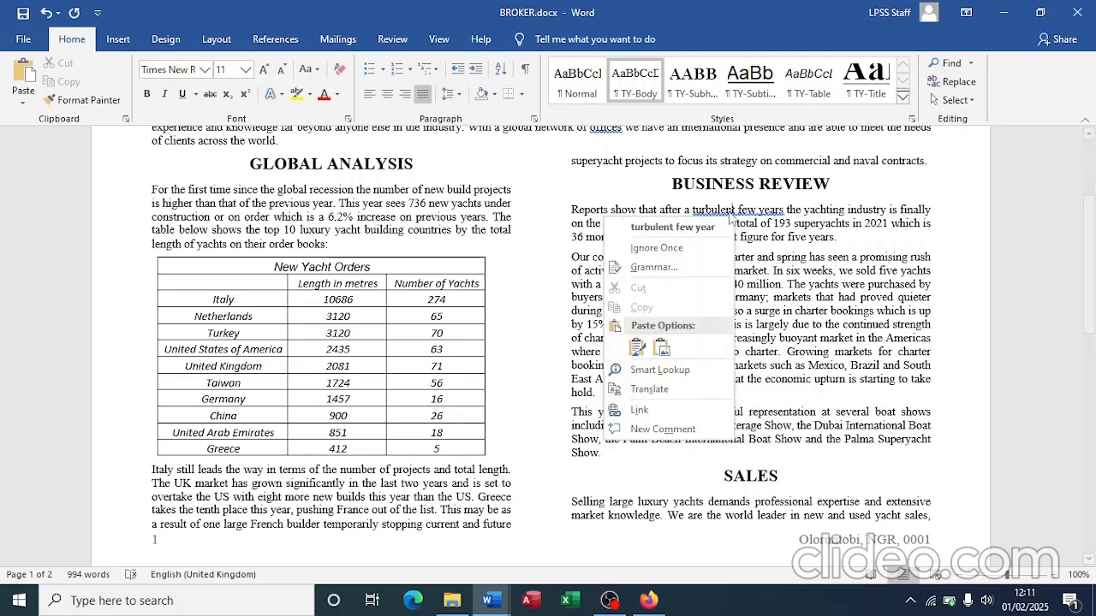
click(704, 228)
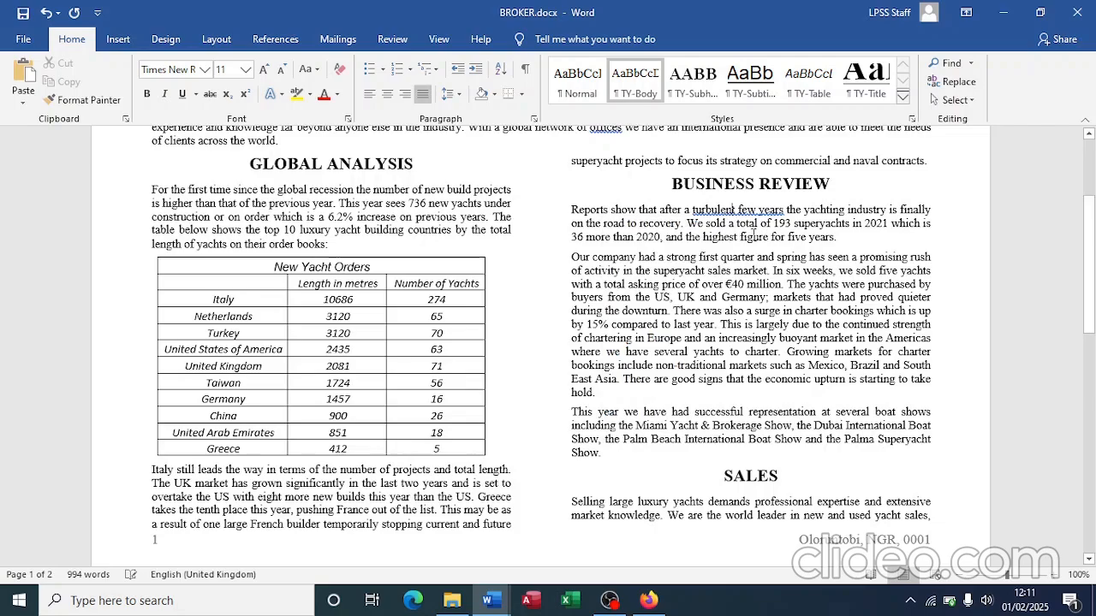
Step: Insert commas after 'offices' in the opening paragraph and after 'turbulent few years'
scroll(717, 244, up, 2)
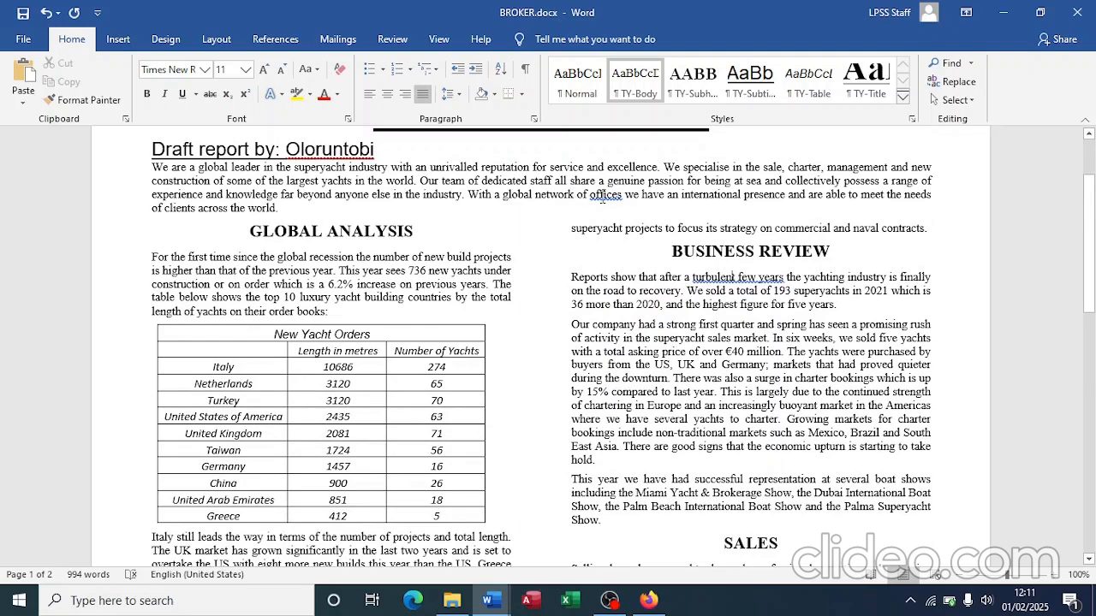
right_click(605, 197)
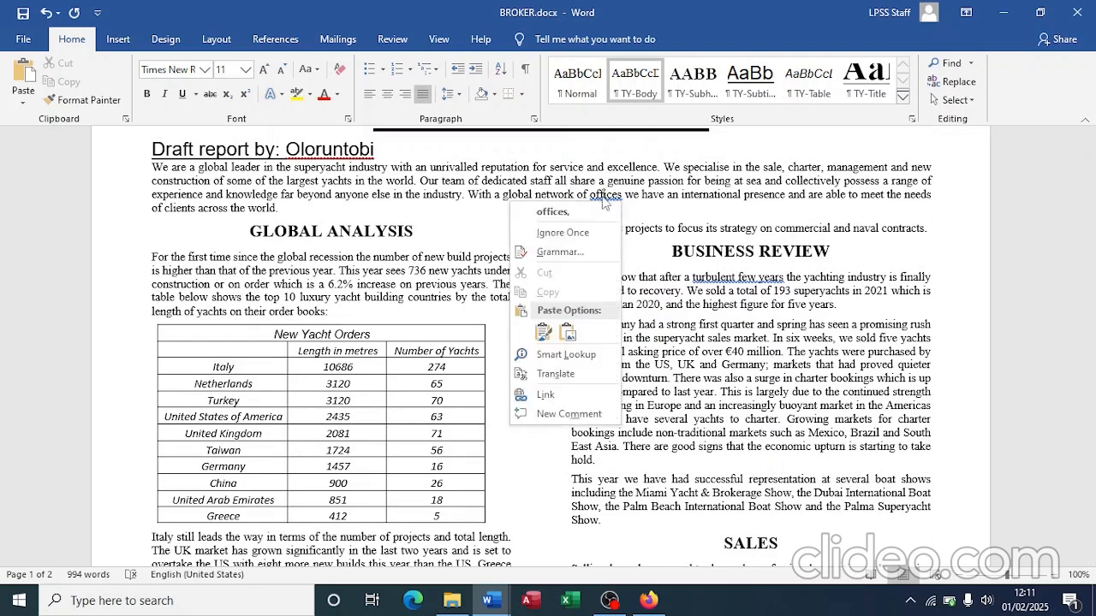
click(576, 212)
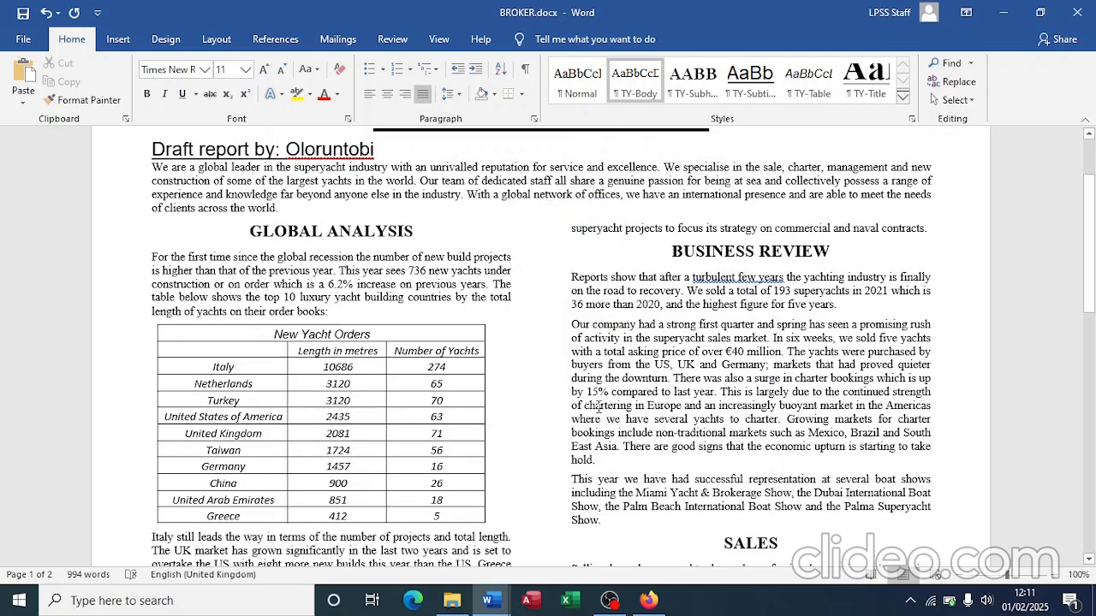
scroll(598, 408, down, 1)
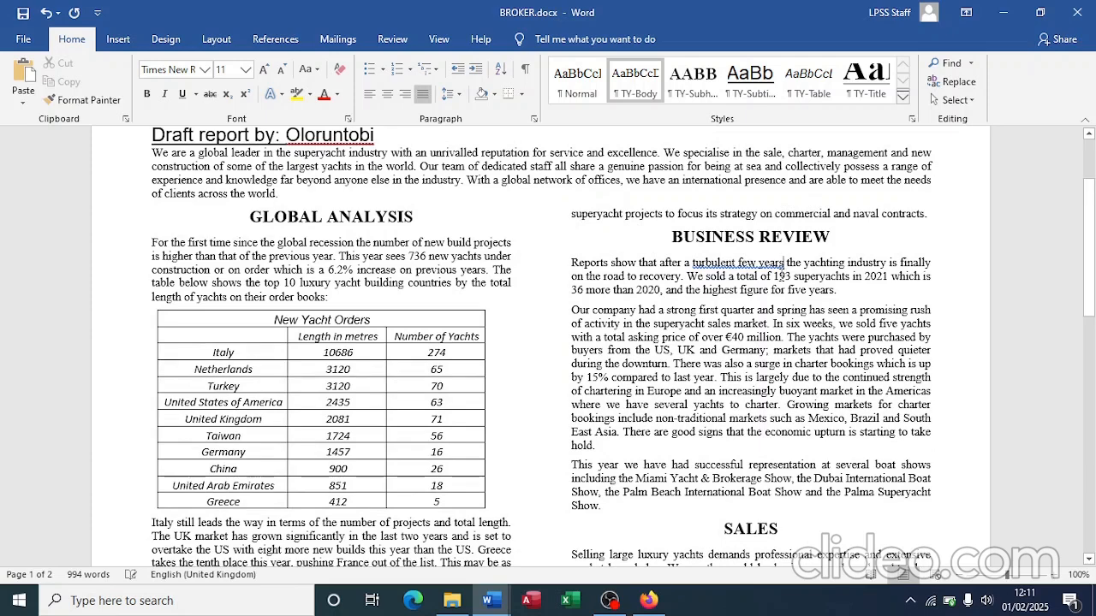
text(,)
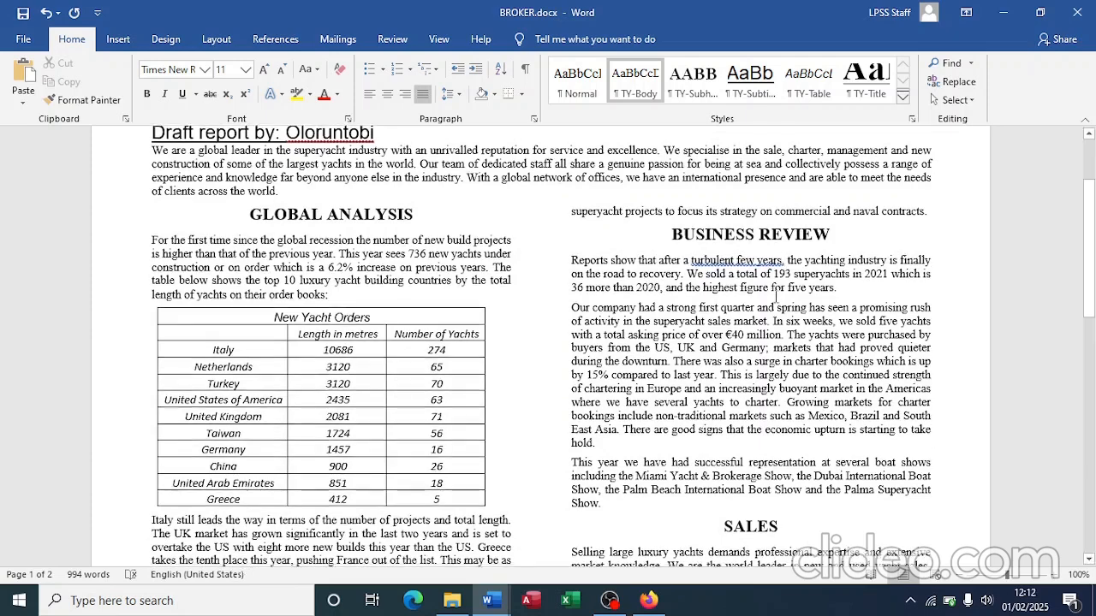
scroll(776, 296, down, 2)
scroll(775, 295, down, 2)
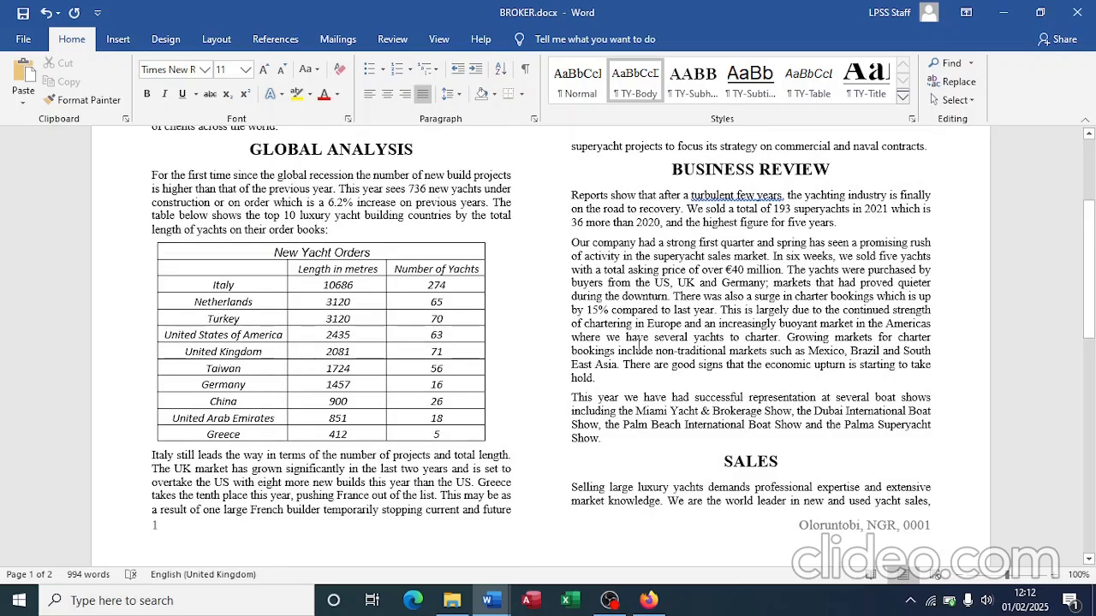
scroll(637, 345, down, 5)
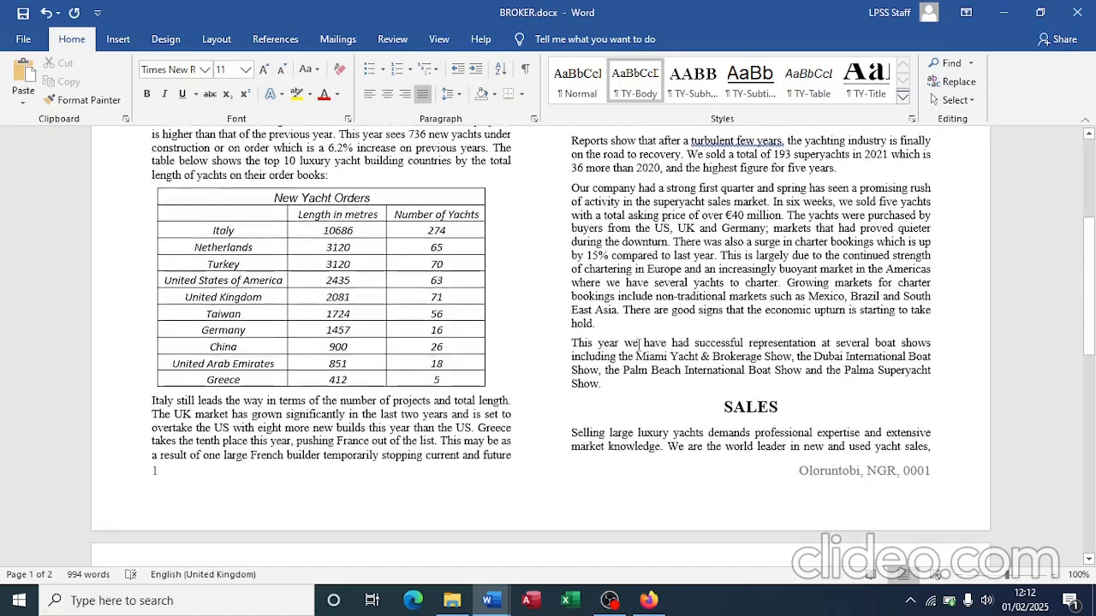
scroll(637, 346, down, 6)
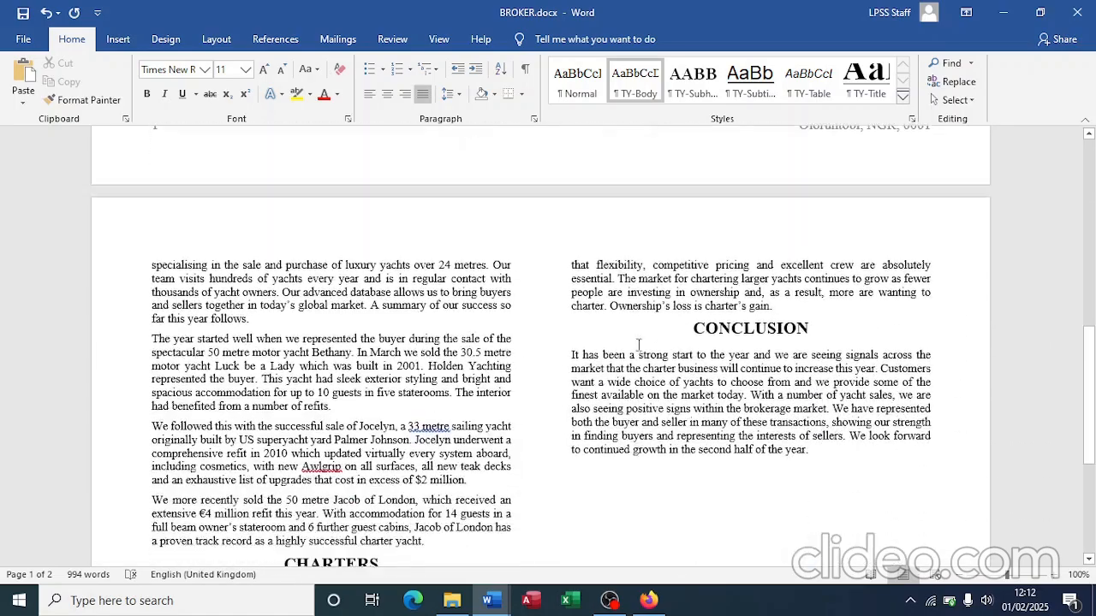
Step: Correct 'Awlgrip' to 'Awl grip' using the spelling suggestion
scroll(639, 345, down, 2)
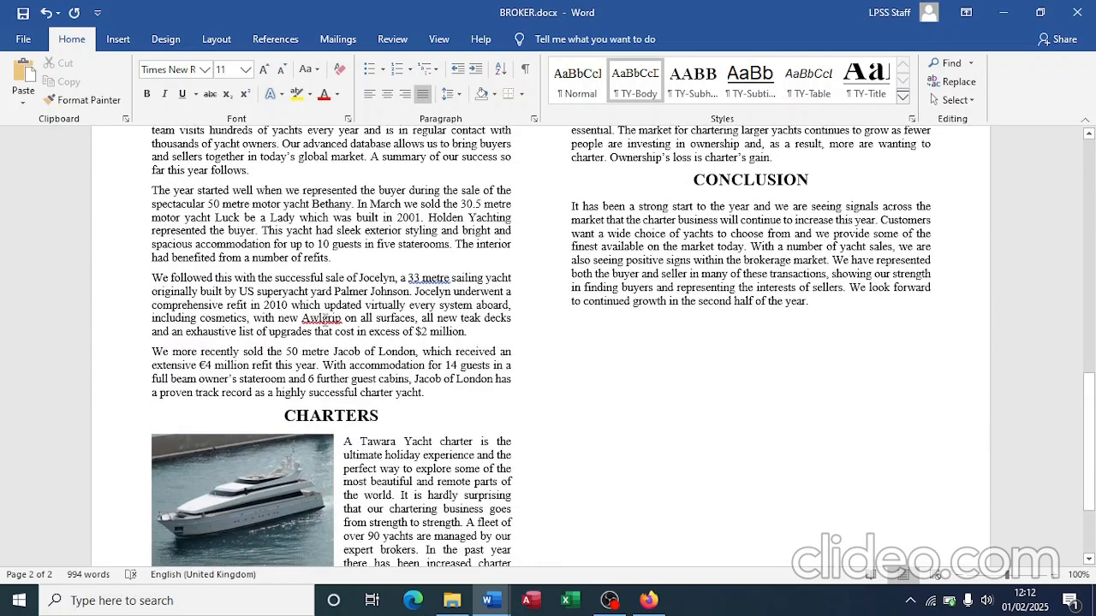
right_click(324, 322)
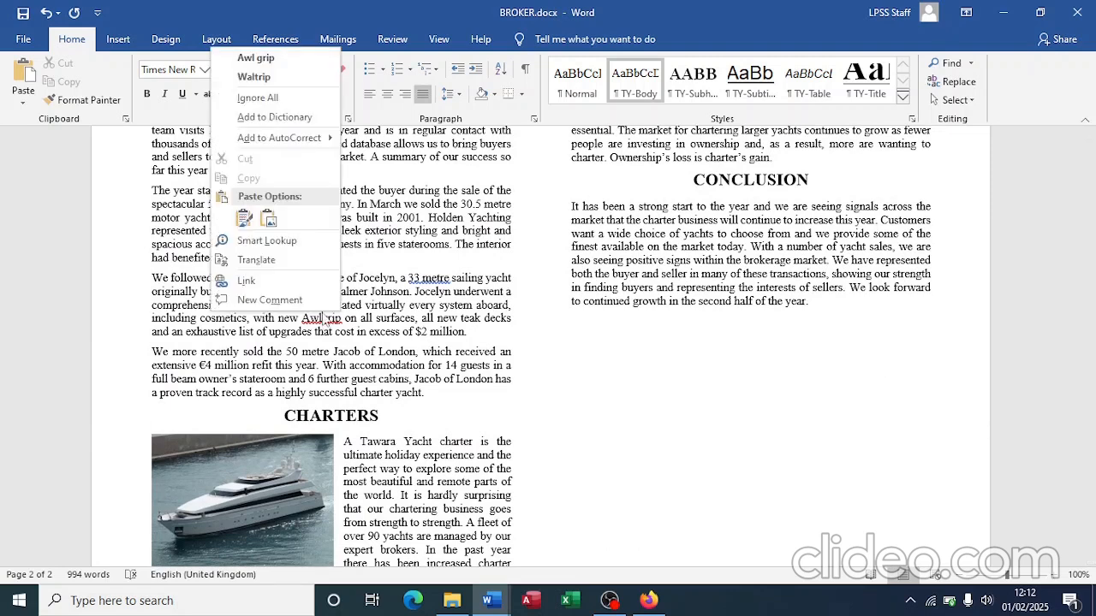
click(254, 57)
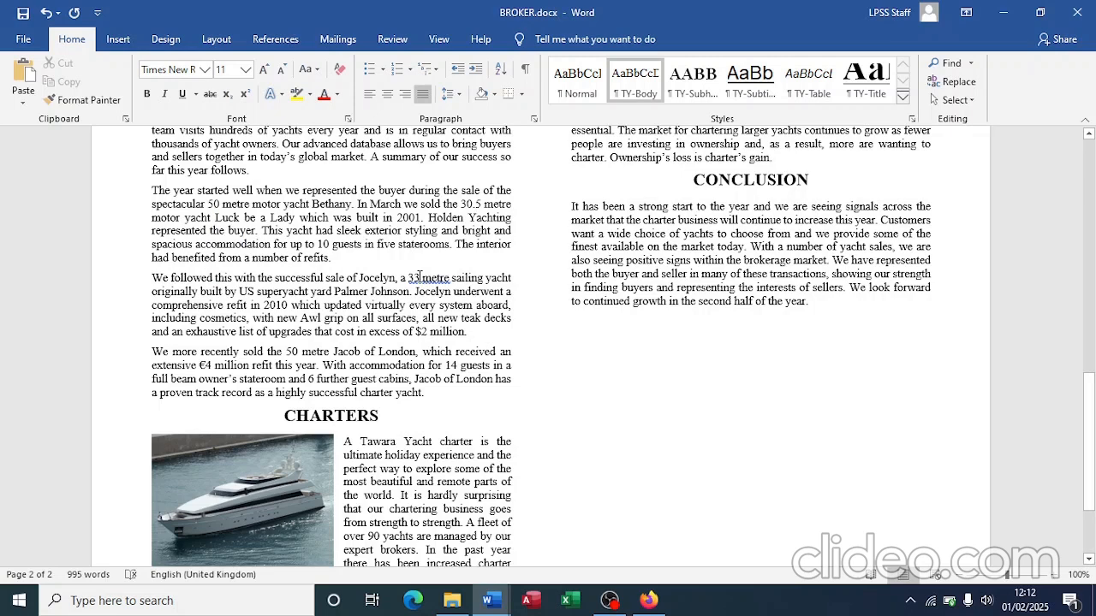
Step: Hyphenate '33 metre' to read '33-metre' in the Jocelyn sale paragraph
click(418, 277)
key(BackSpace)
text(-)
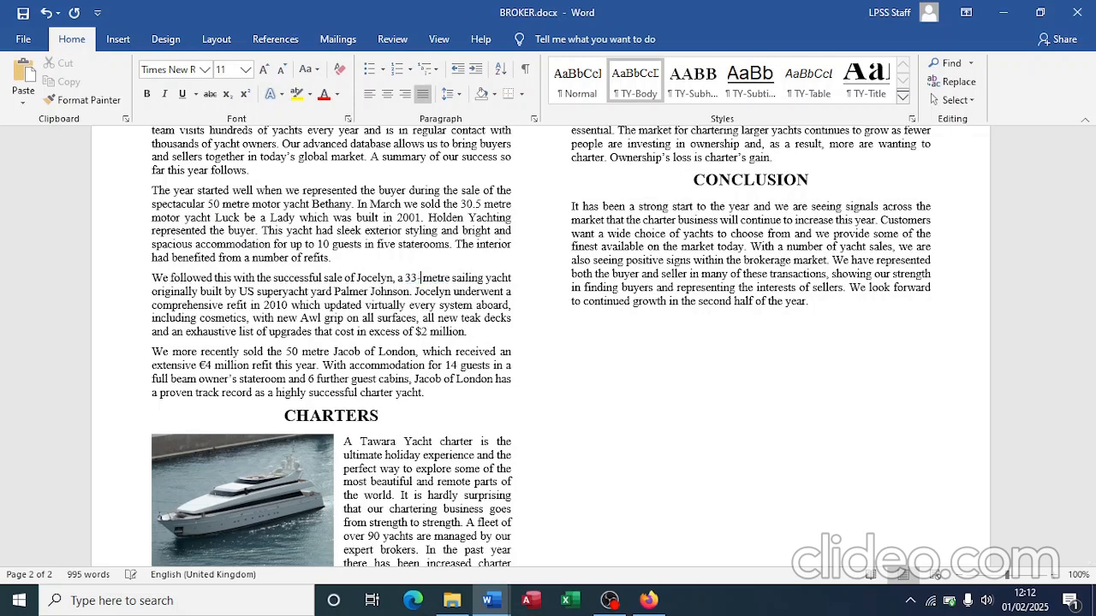
key(Delete)
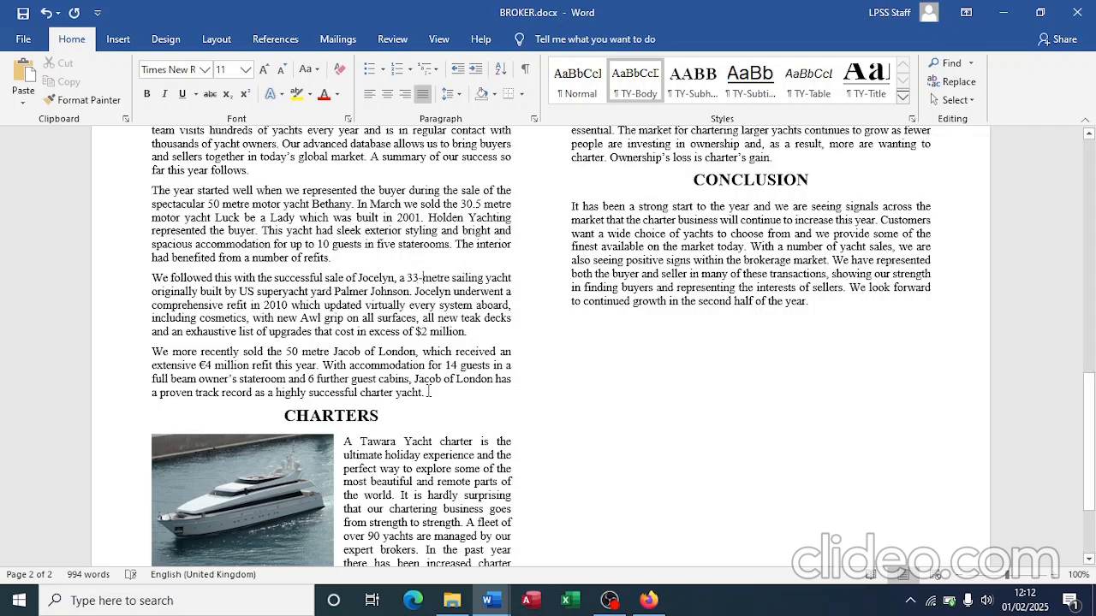
scroll(428, 392, down, 3)
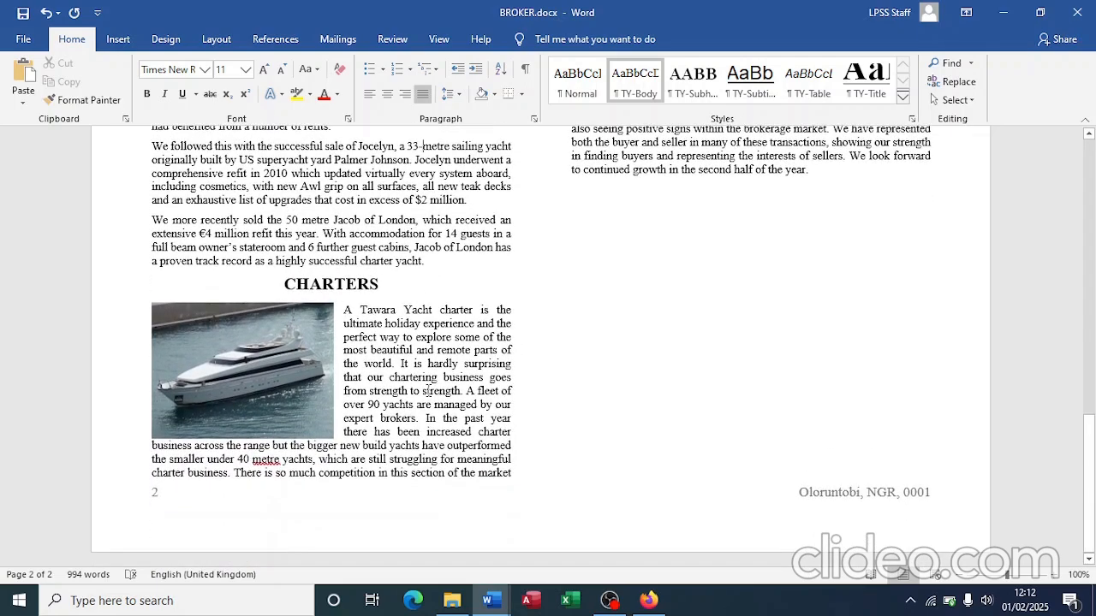
scroll(392, 434, up, 8)
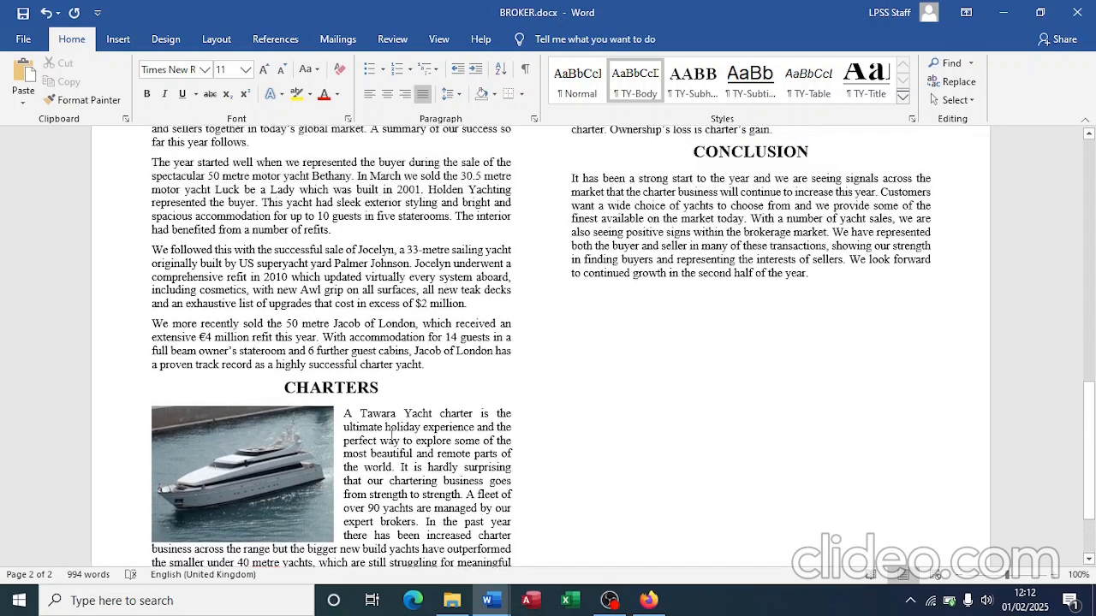
scroll(392, 434, up, 15)
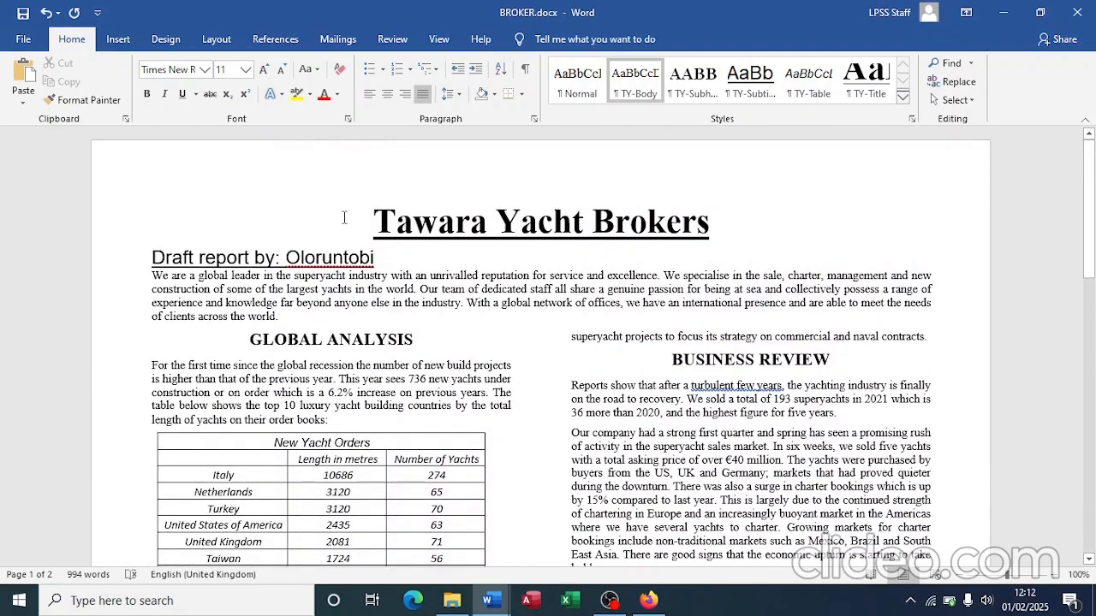
scroll(345, 383, down, 3)
scroll(345, 383, down, 20)
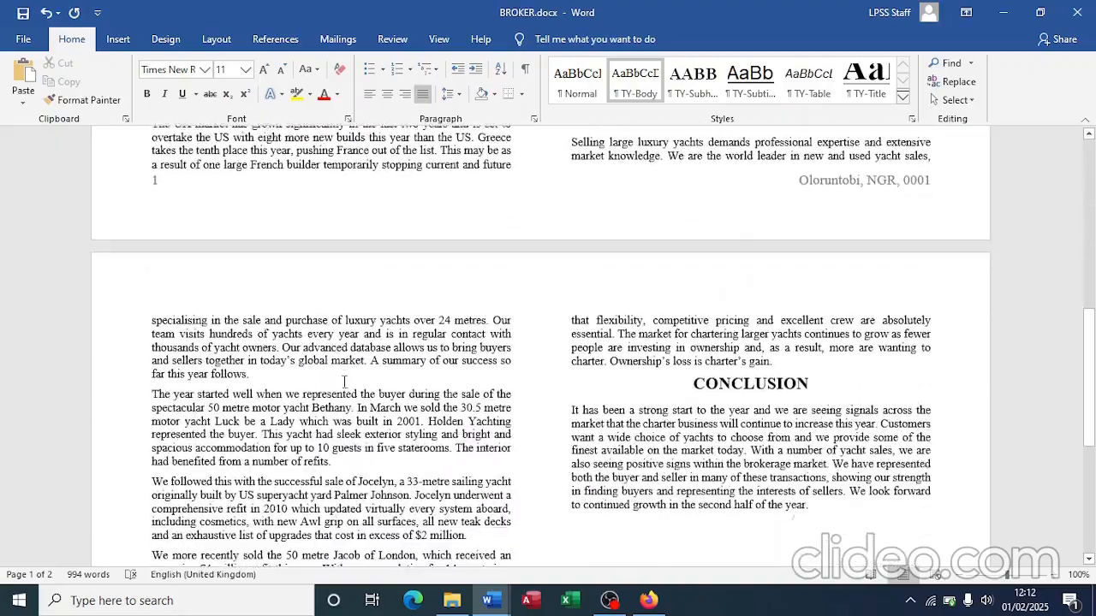
scroll(345, 383, up, 20)
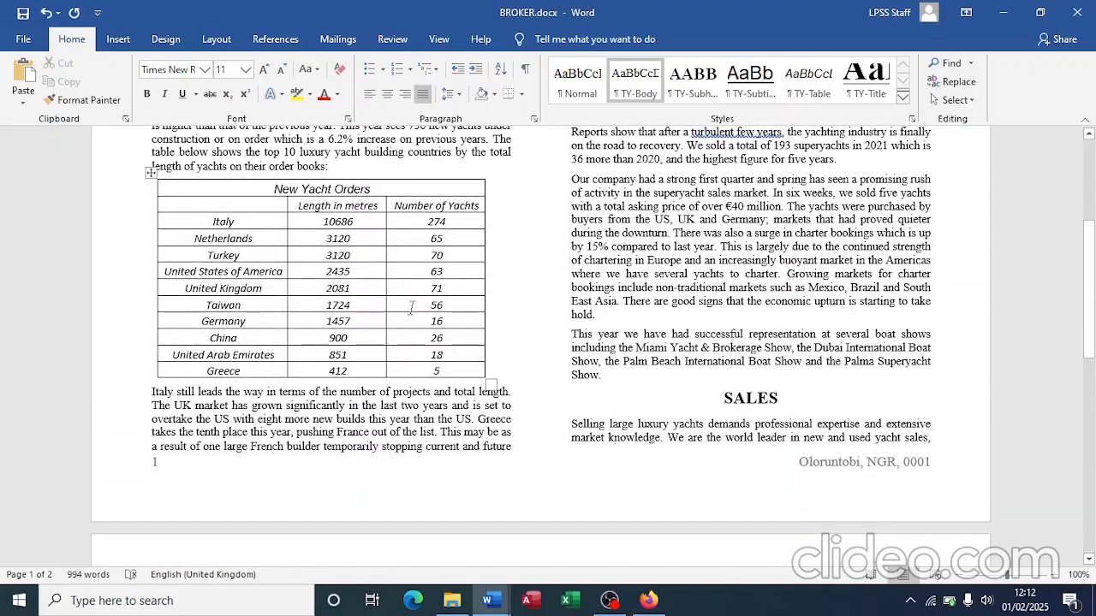
scroll(412, 309, up, 5)
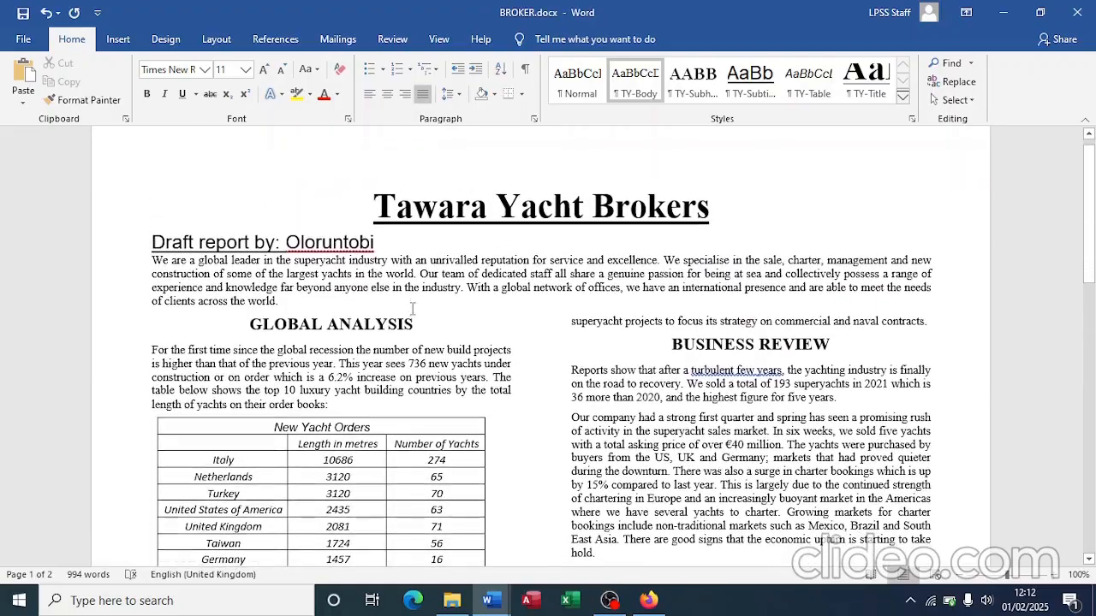
scroll(412, 308, down, 5)
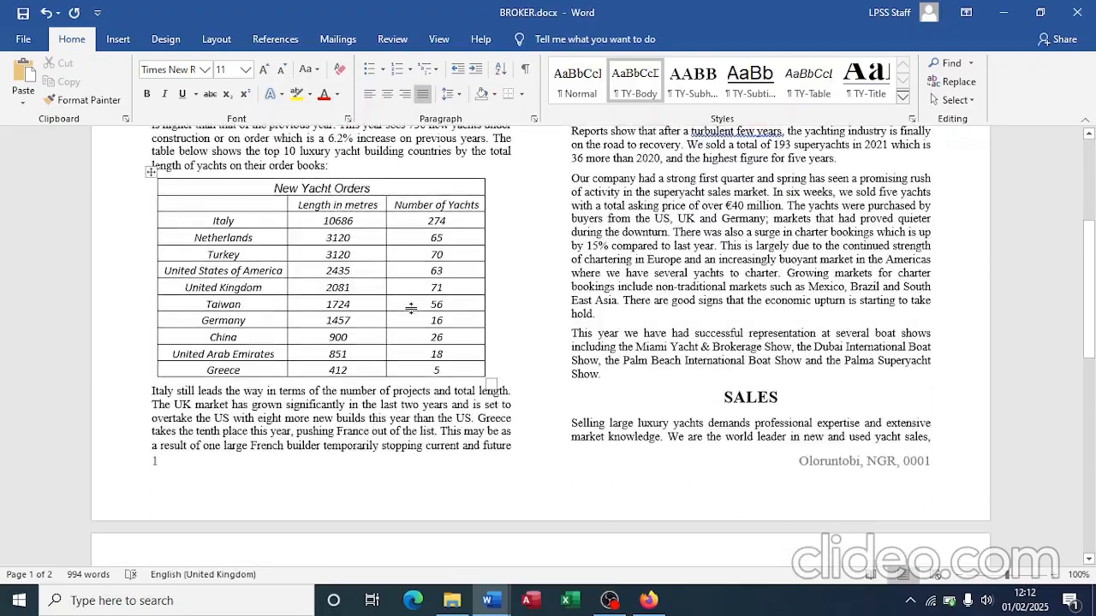
scroll(412, 309, down, 4)
scroll(413, 310, up, 1)
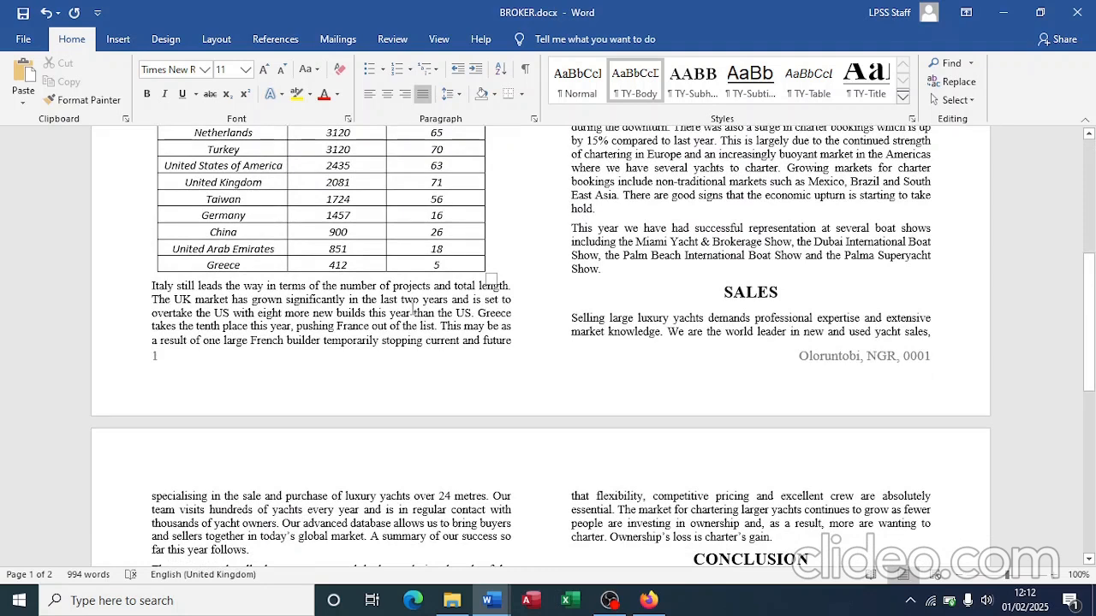
scroll(411, 308, down, 4)
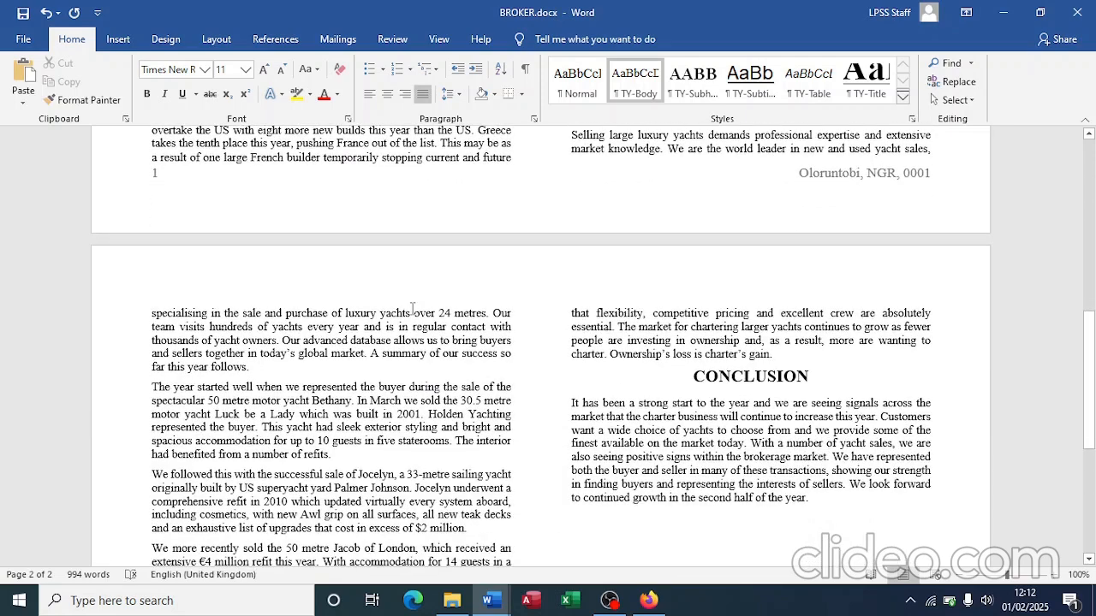